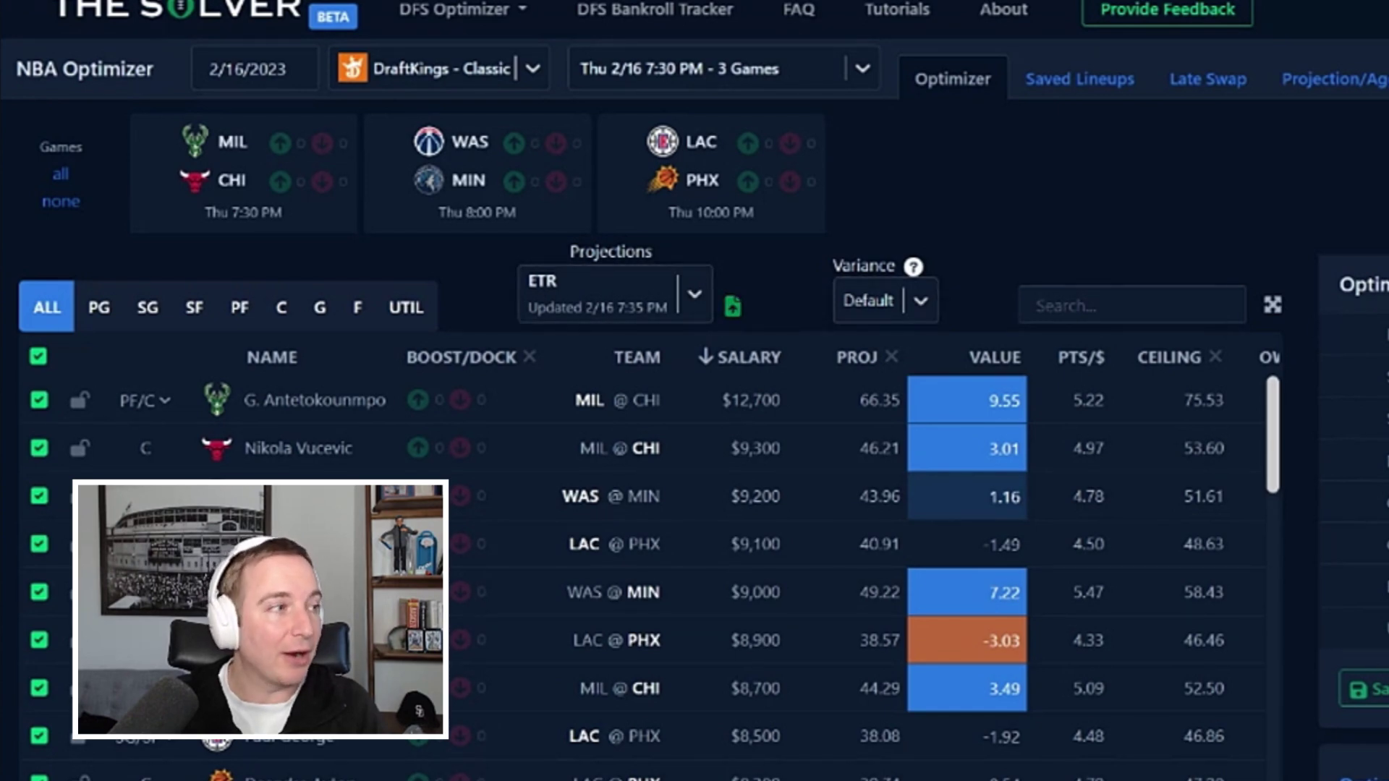
# Look at the projection upload dialog, close it, and view the available variance options
pyautogui.click(733, 306)
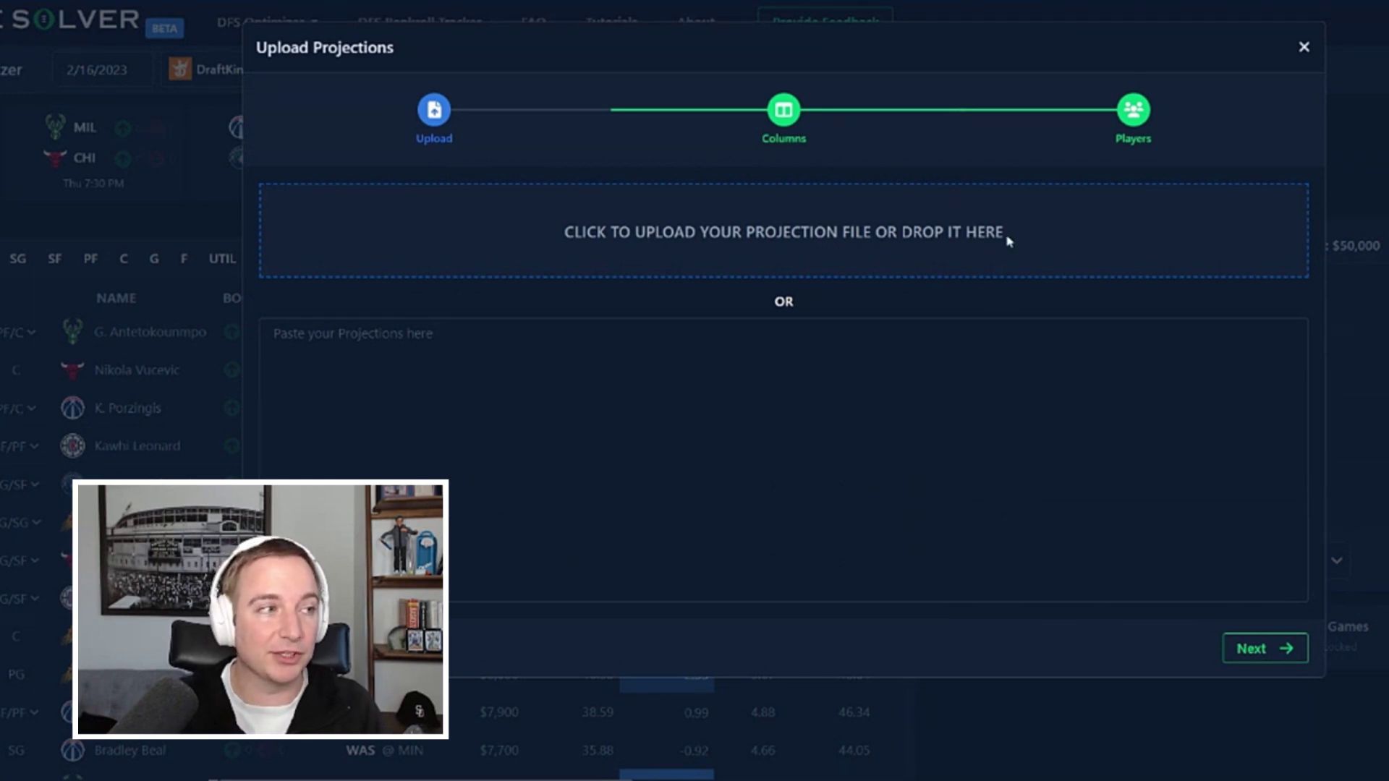
pyautogui.click(1309, 46)
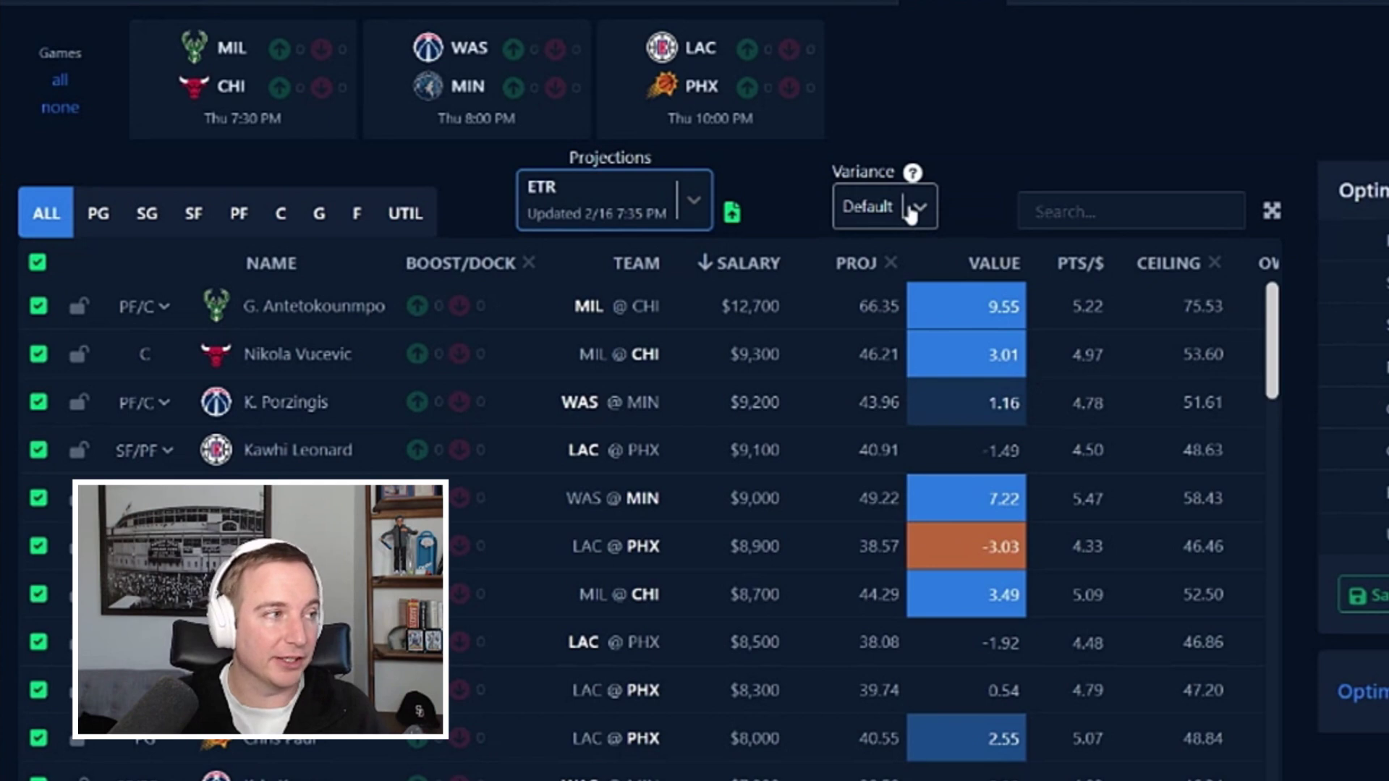
pyautogui.click(910, 212)
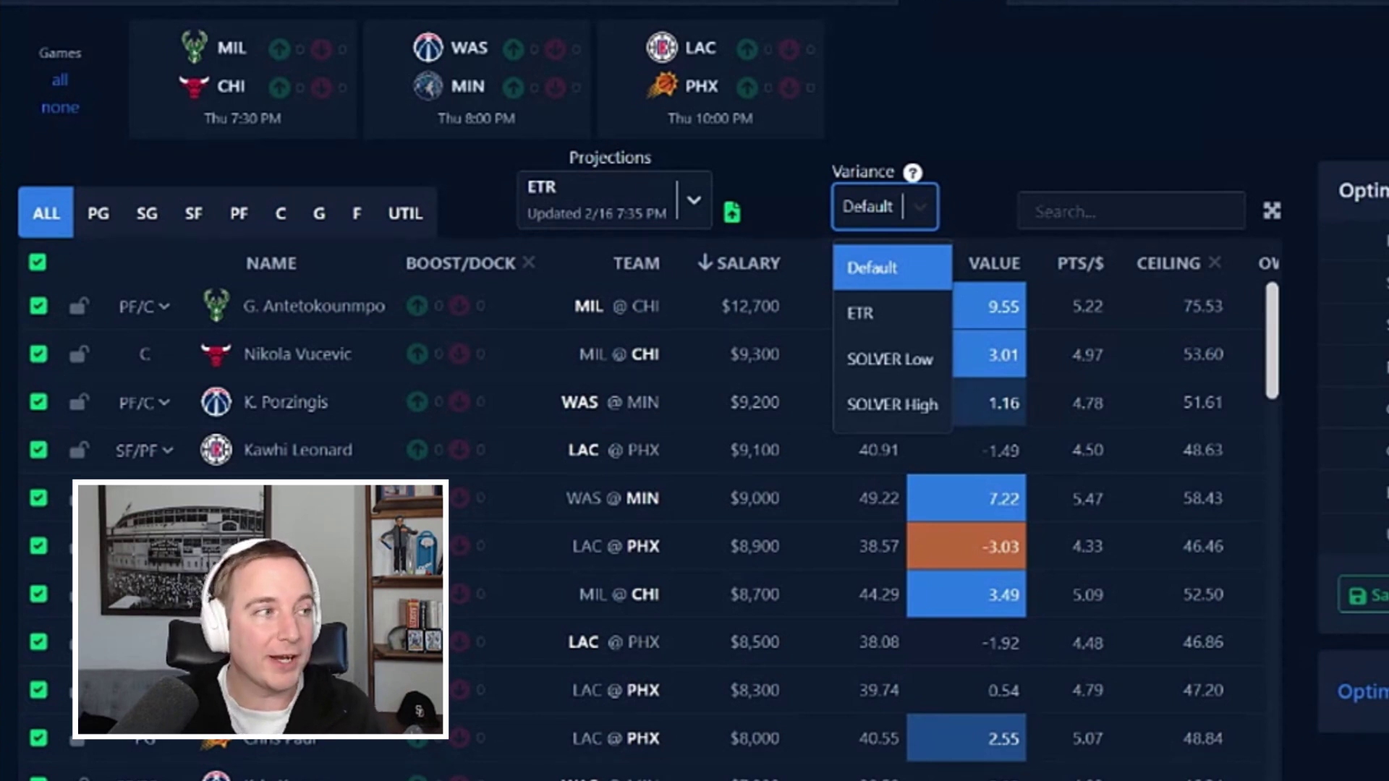
pyautogui.click(910, 209)
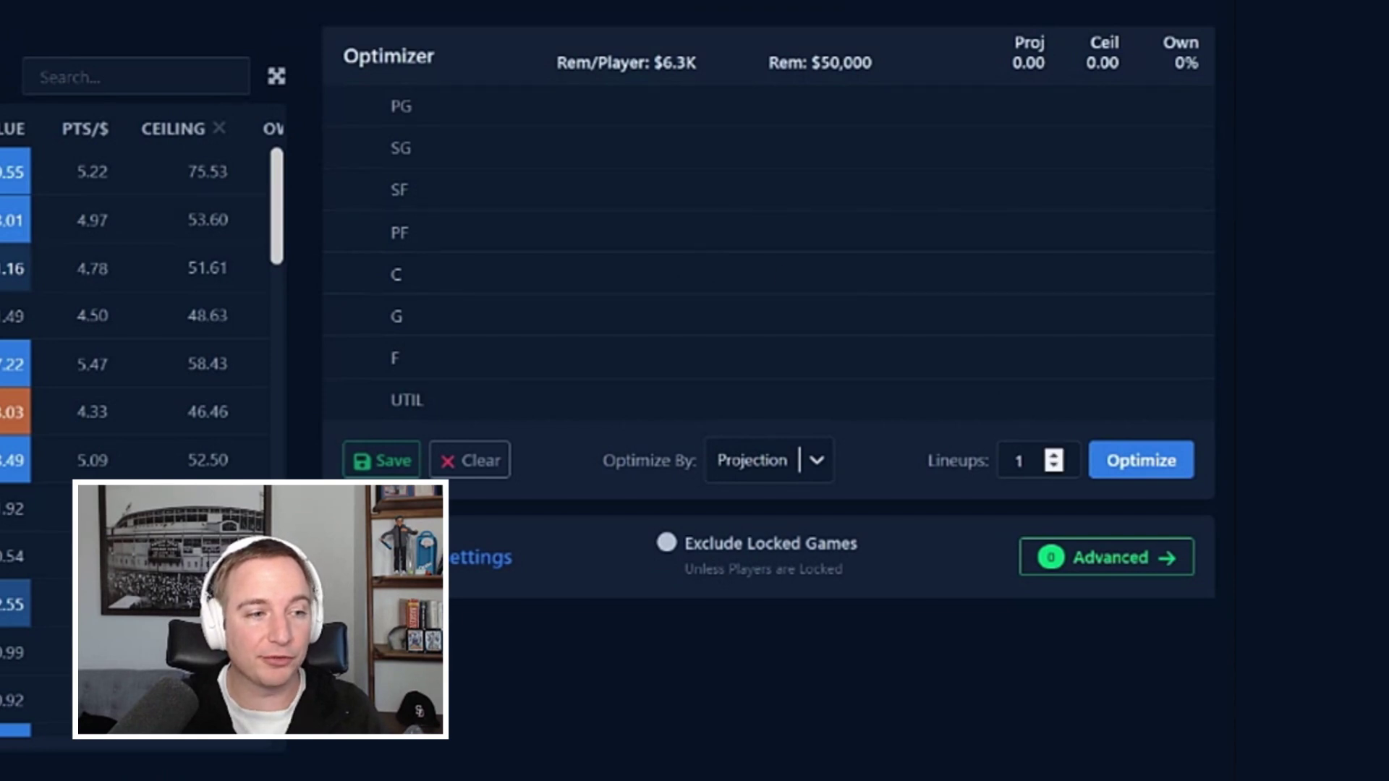
# Set the number of lineups to 100, keep the variance at Default, and optimize by projection
pyautogui.click(1024, 460)
pyautogui.write('00')
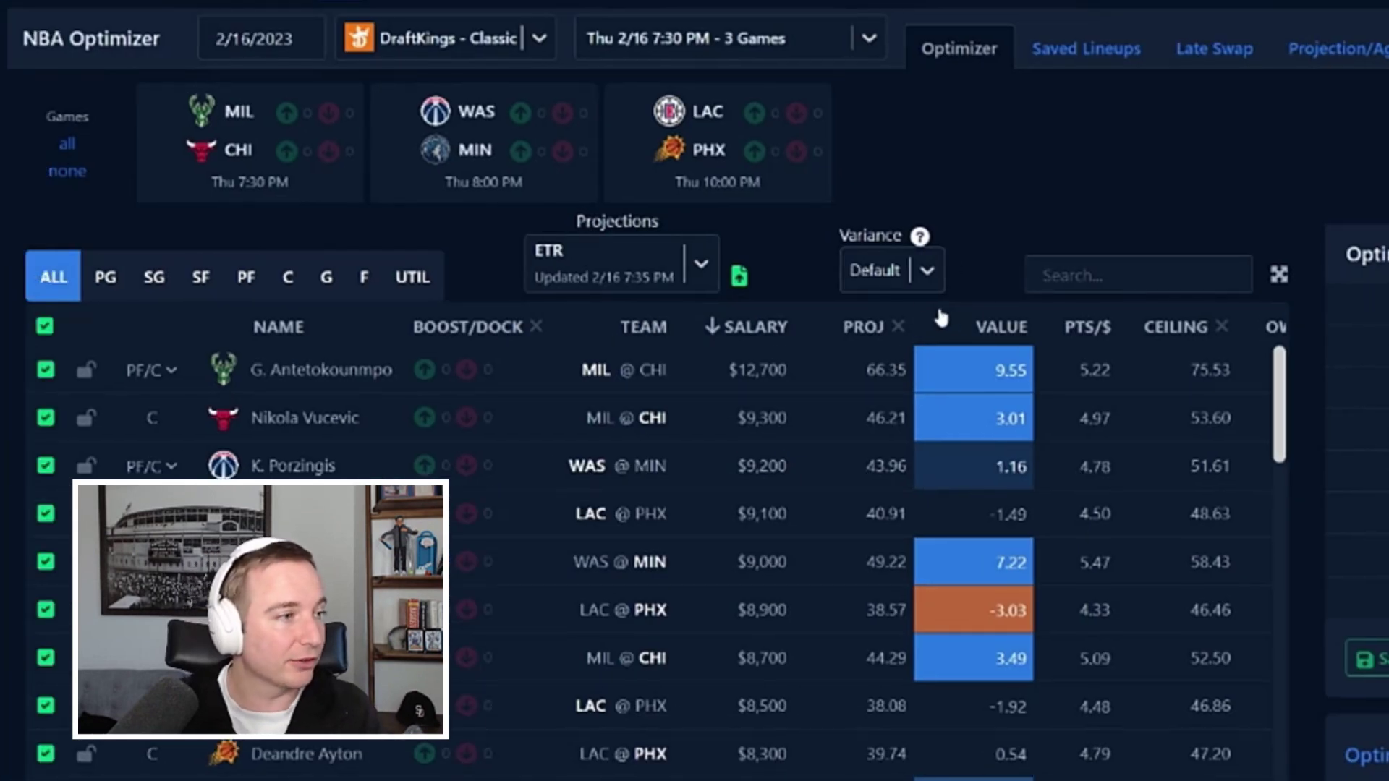
pyautogui.click(923, 269)
pyautogui.click(919, 288)
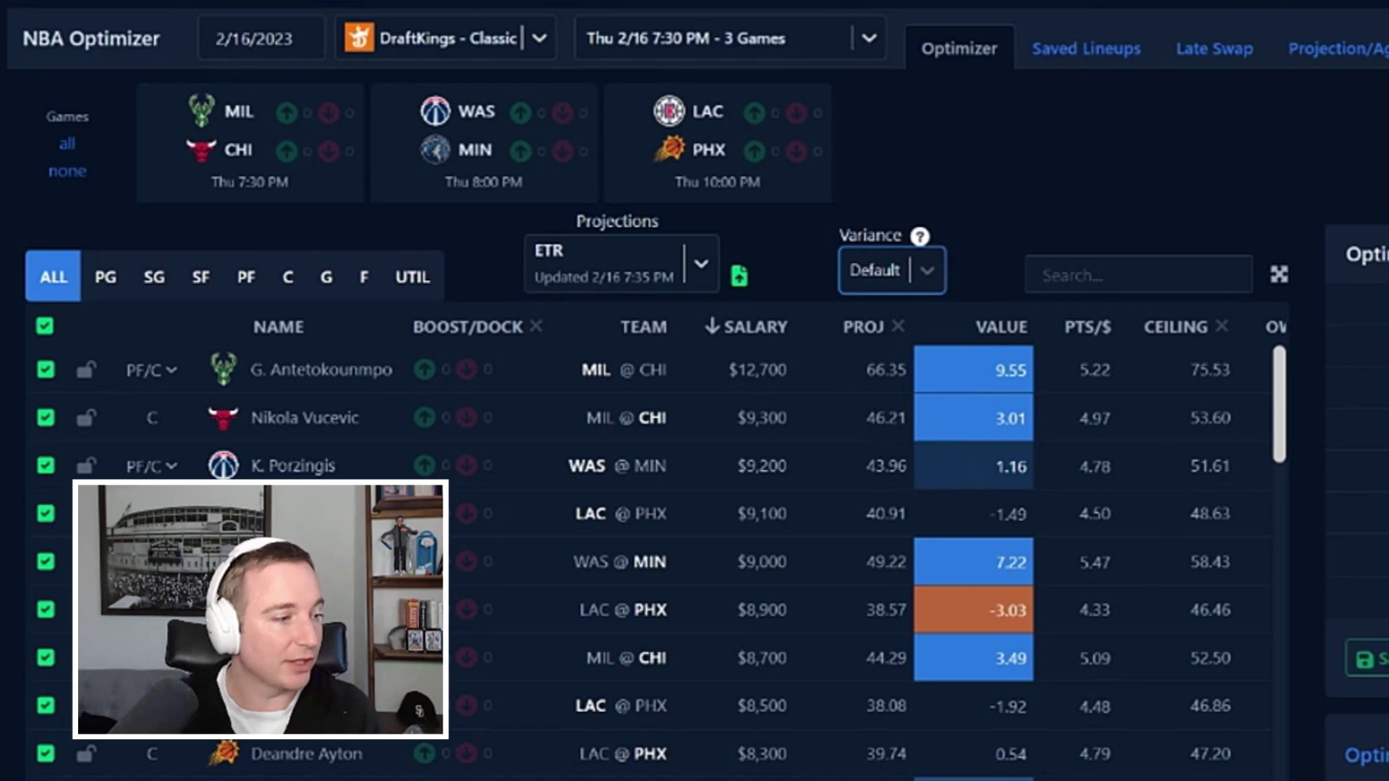
pyautogui.hscroll(5, 1060, 395)
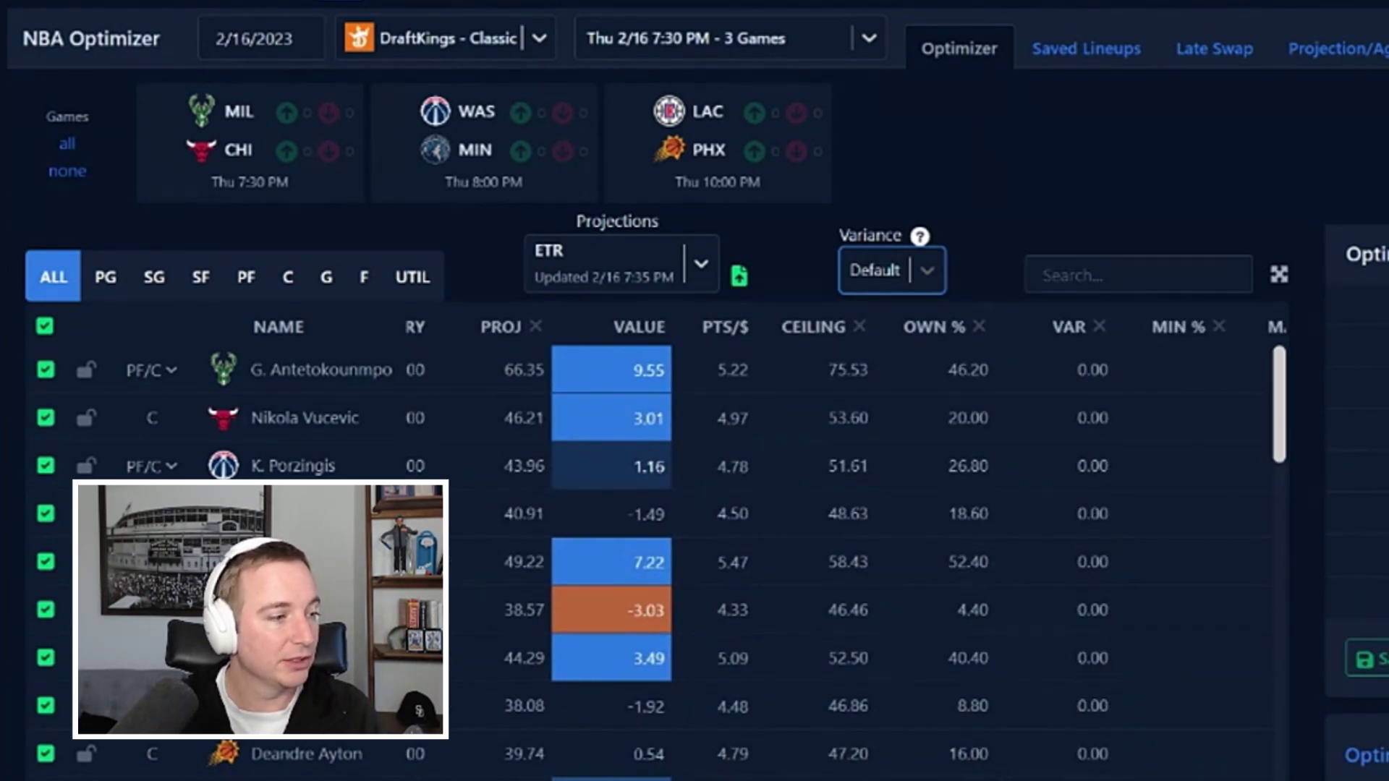
pyautogui.hscroll(-5, 844, 550)
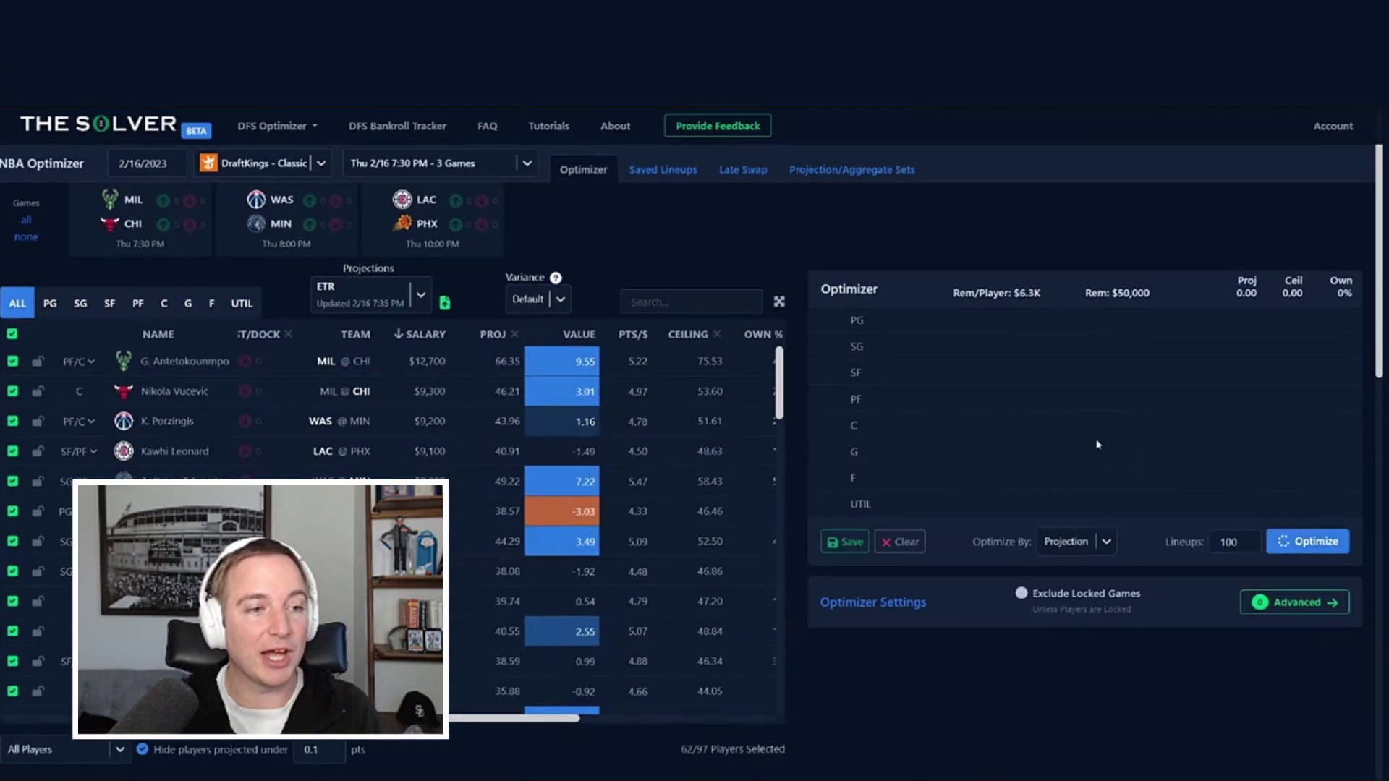
pyautogui.click(1320, 539)
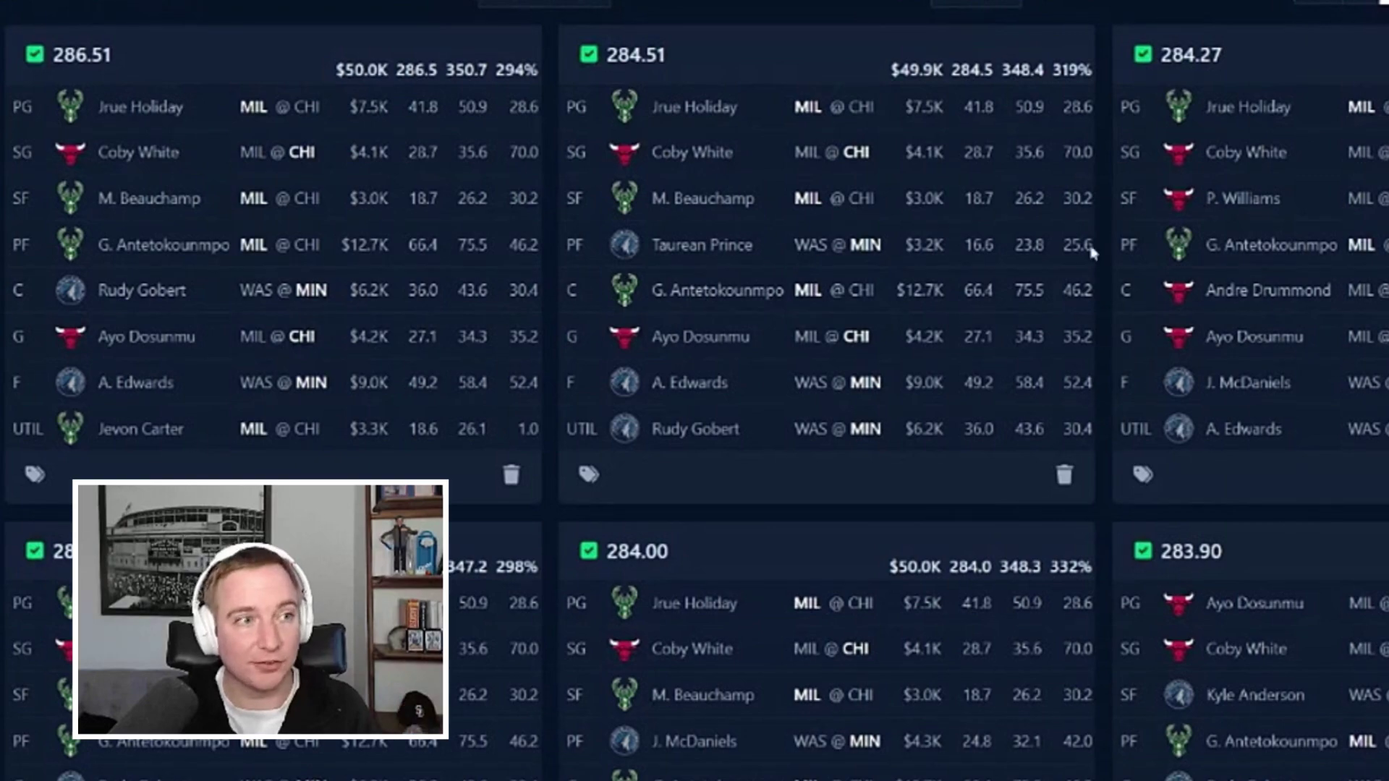
# Return from the generated lineups to the player table and set the variance source to ETR
pyautogui.scroll(7, 694, 362)
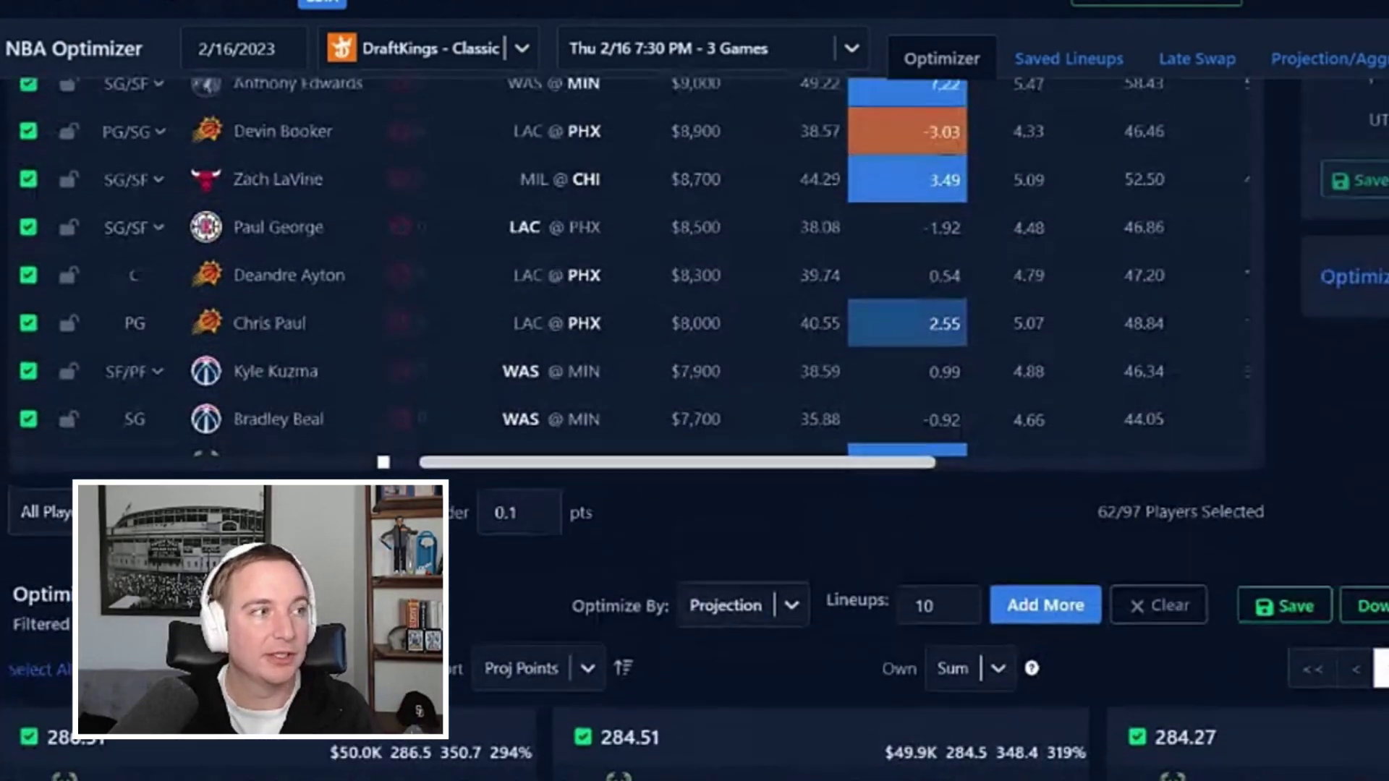
pyautogui.scroll(5, 897, 289)
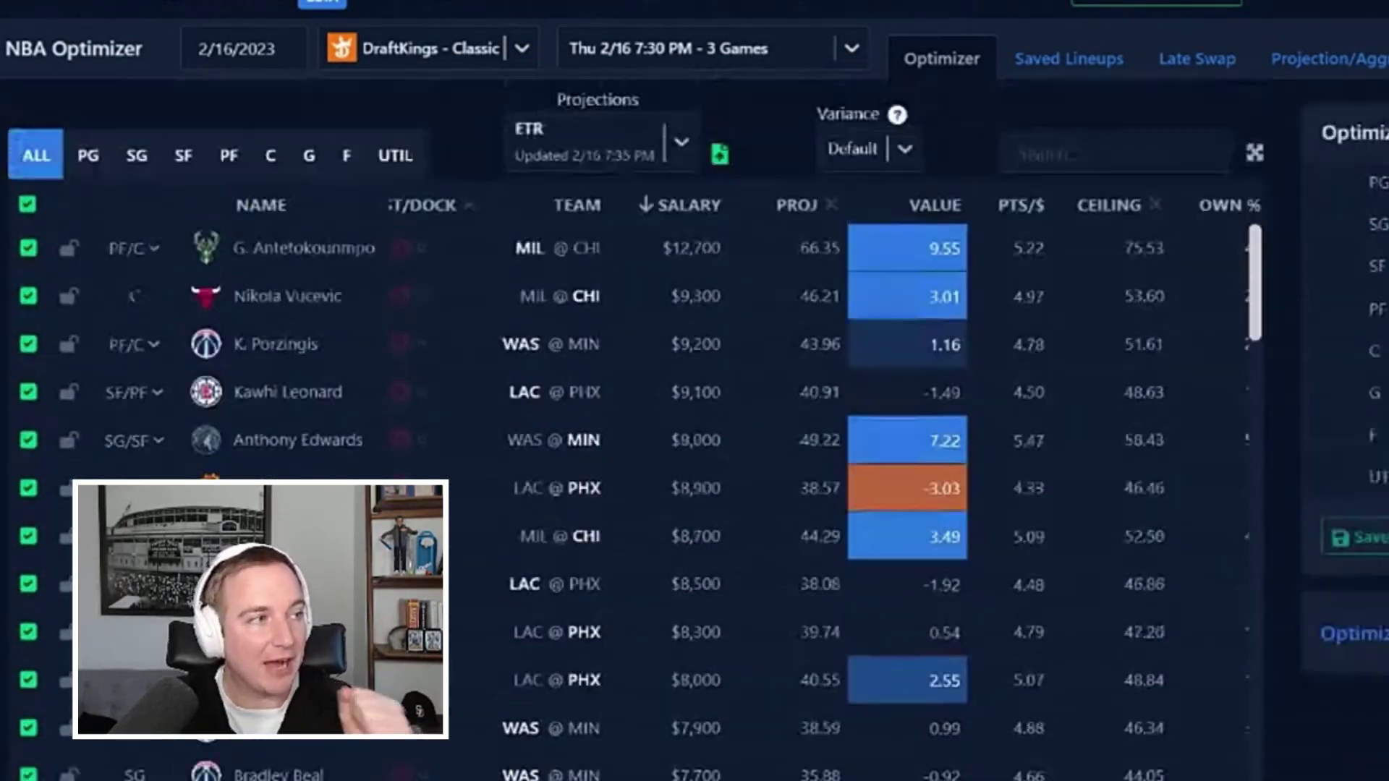
pyautogui.click(897, 174)
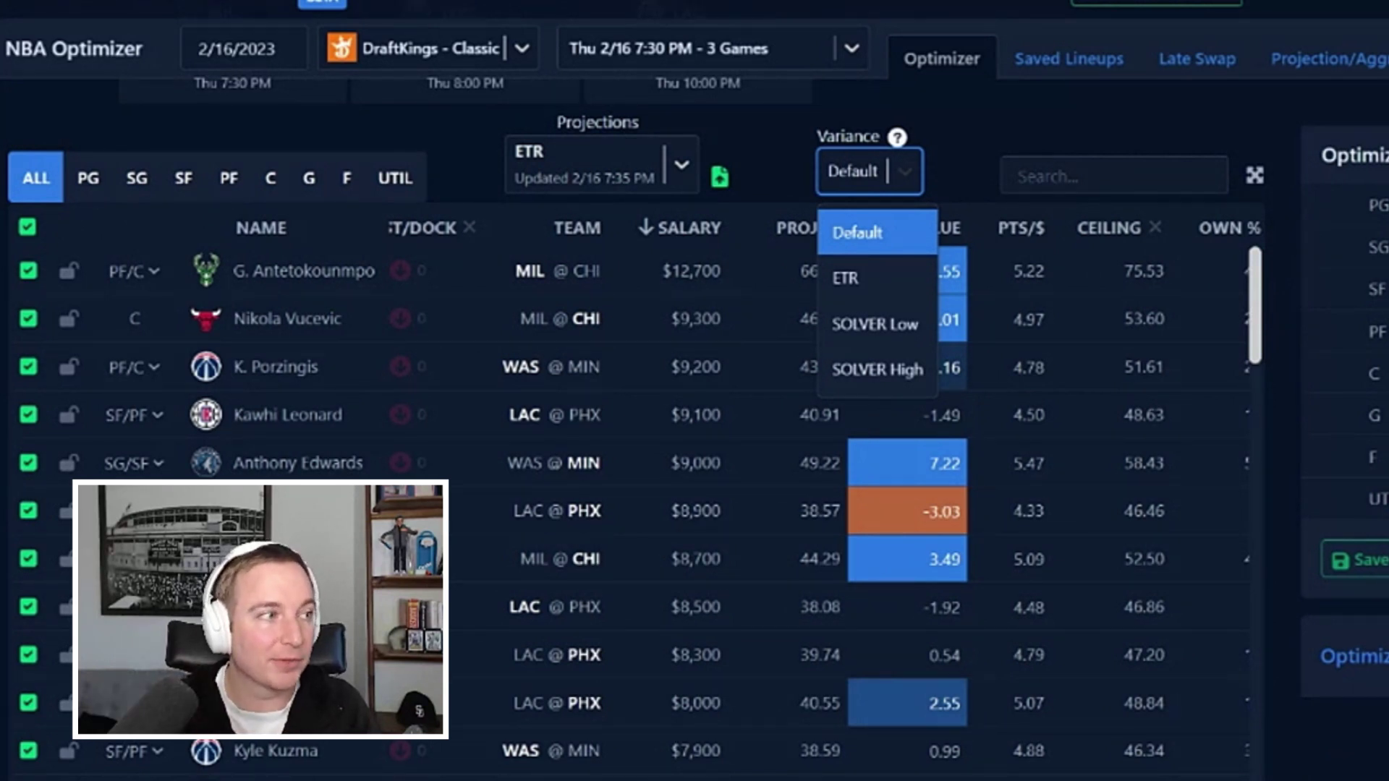
pyautogui.press('Escape')
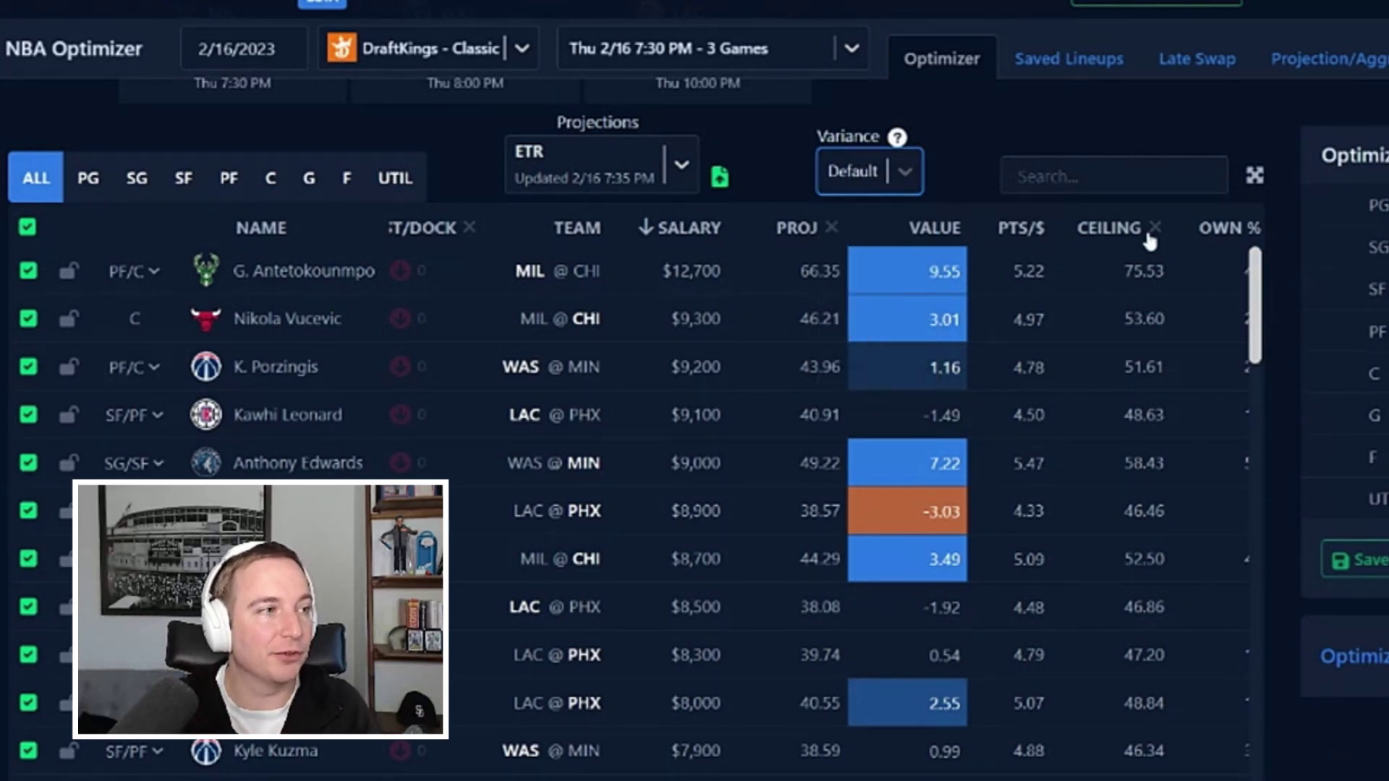
pyautogui.hscroll(2, 1150, 241)
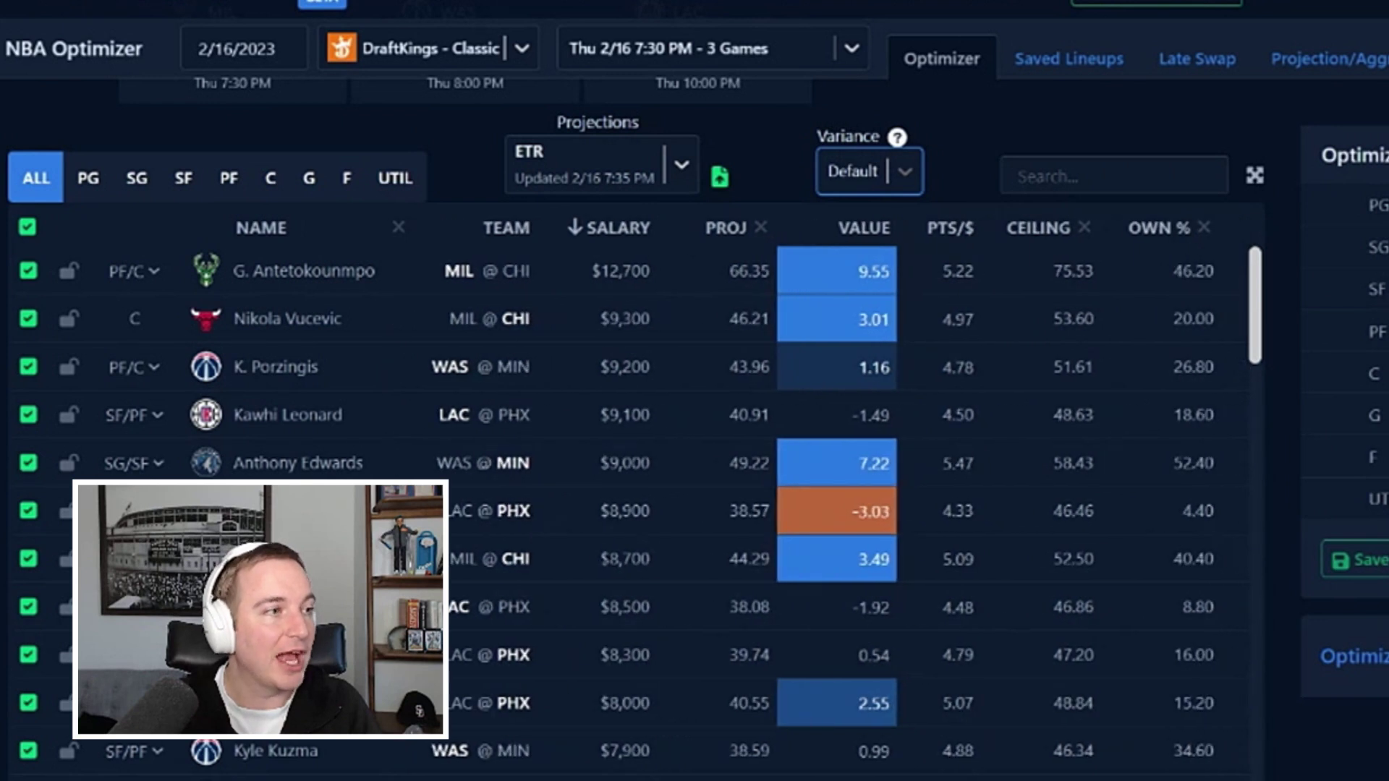
pyautogui.hscroll(-3, 1166, 461)
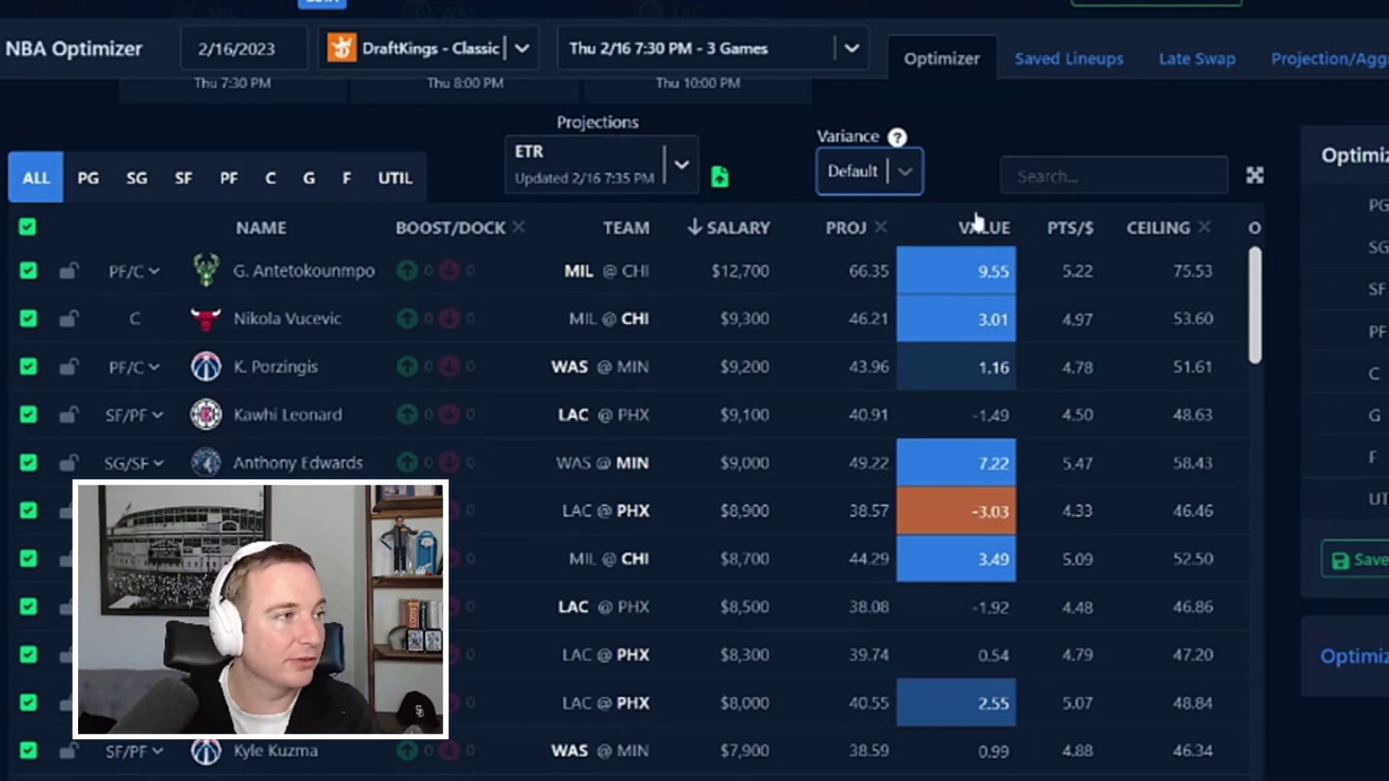
pyautogui.click(875, 177)
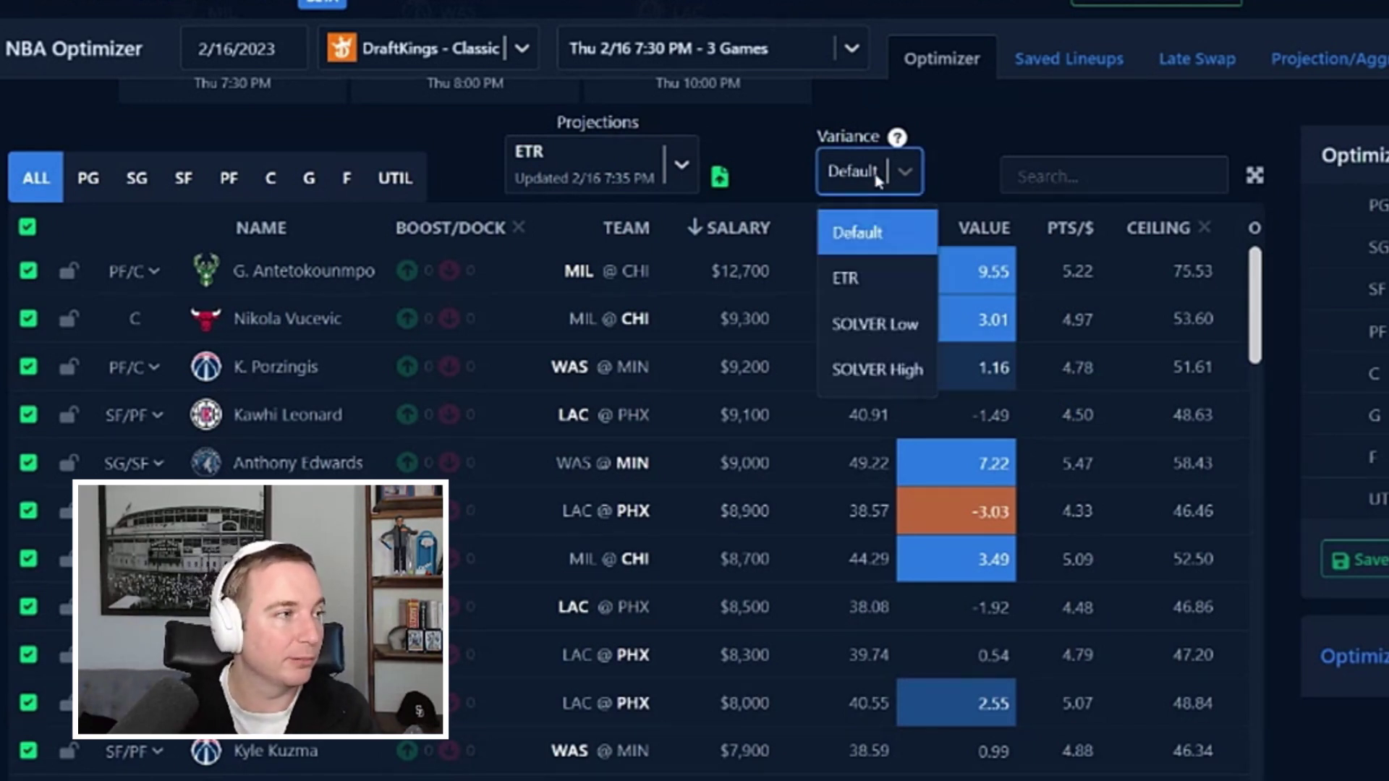
pyautogui.click(876, 282)
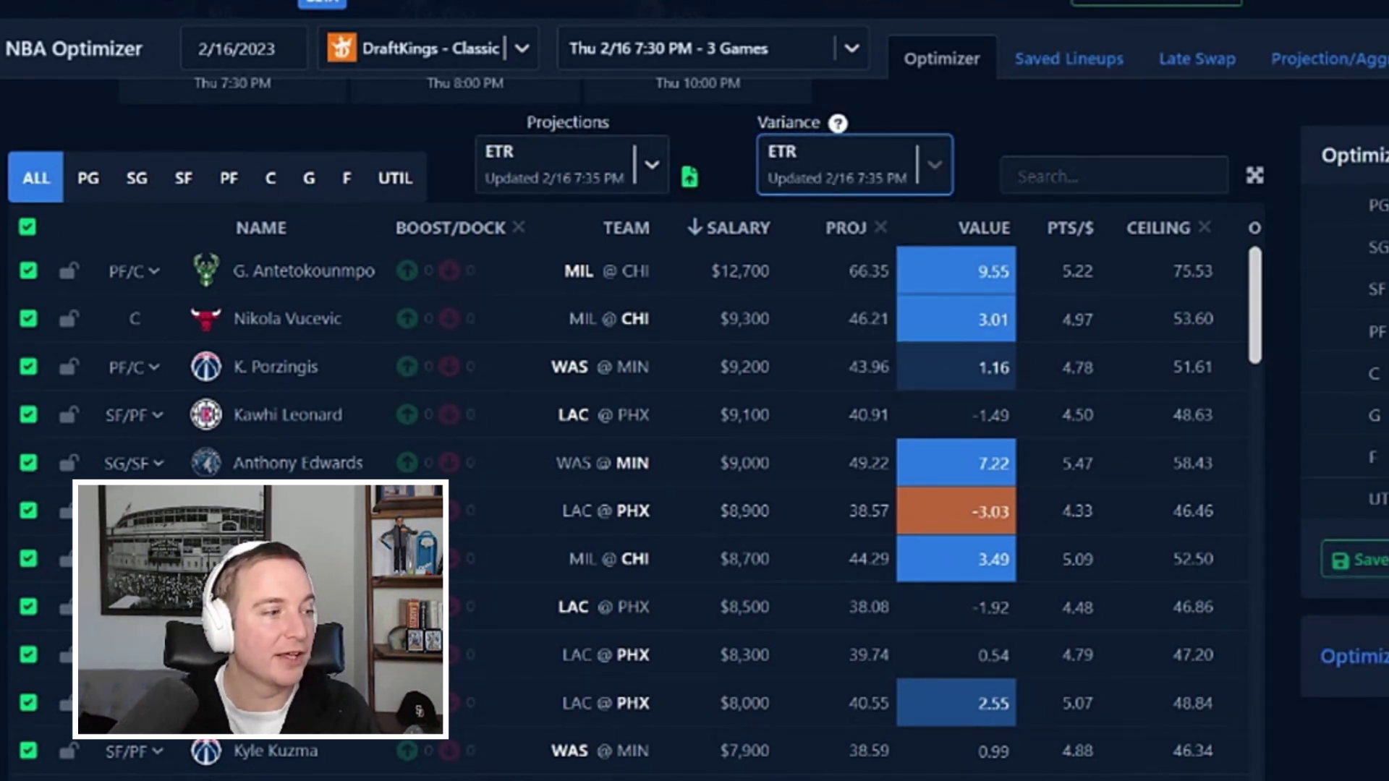
# Check the VAR values down the player list and optimize 100 lineups by projection with the ETR variance
pyautogui.hscroll(3, 1005, 730)
pyautogui.hscroll(5, 636, 499)
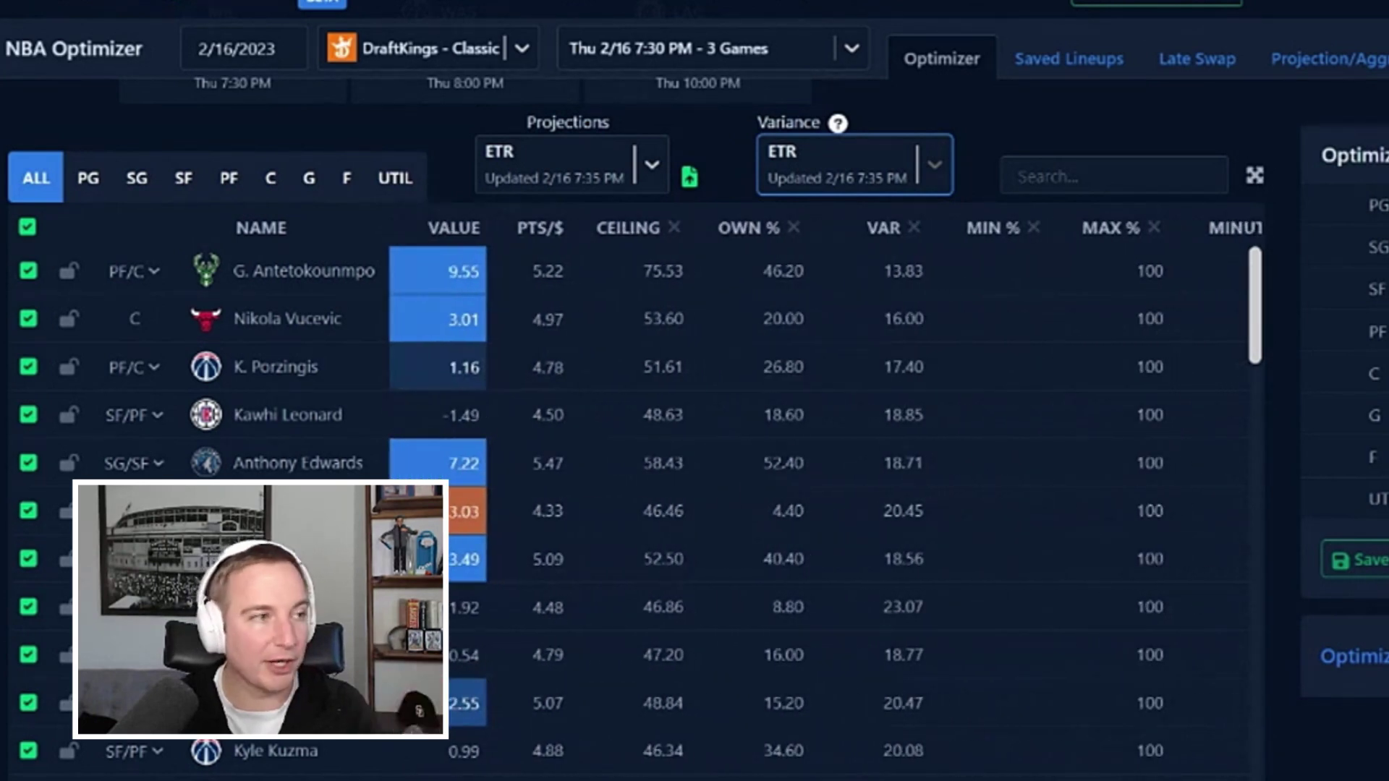
pyautogui.hscroll(-2, 795, 492)
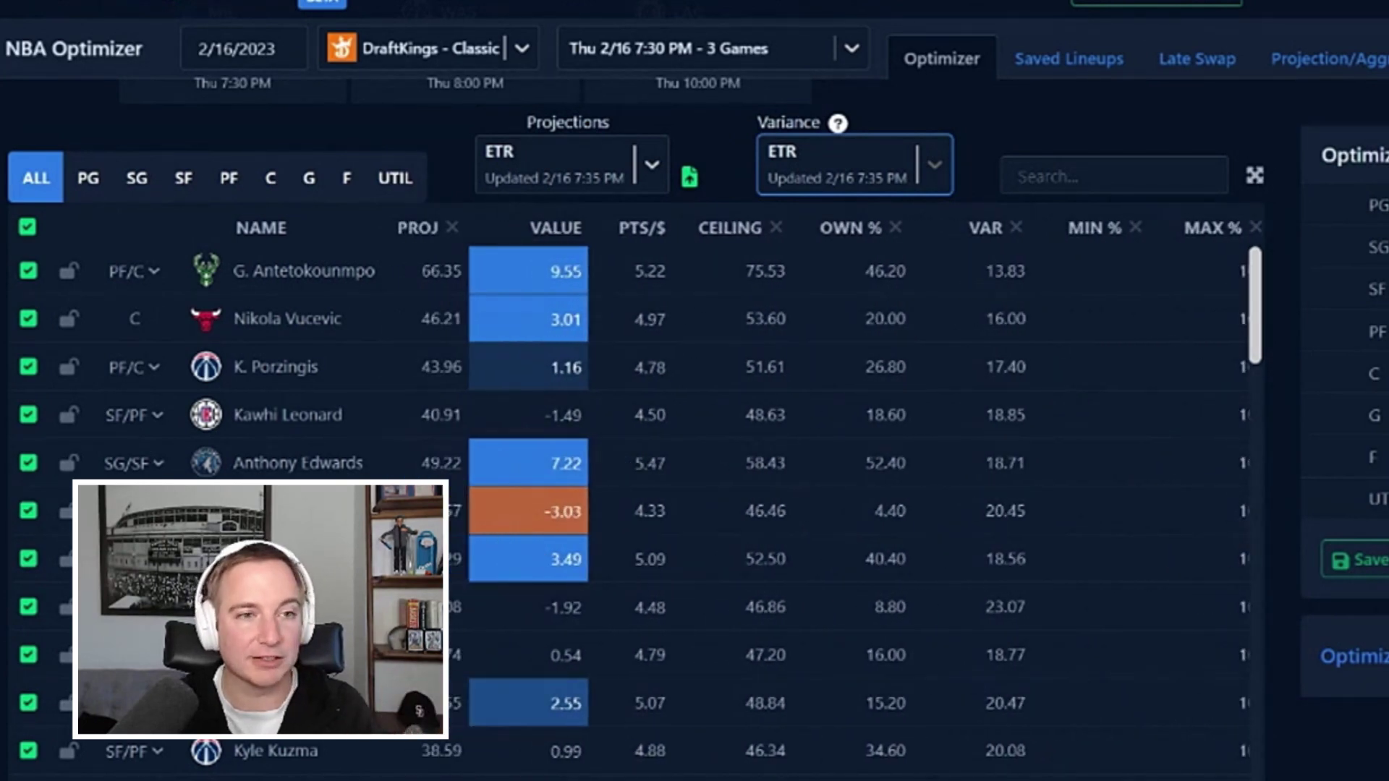
pyautogui.hscroll(2, 1006, 381)
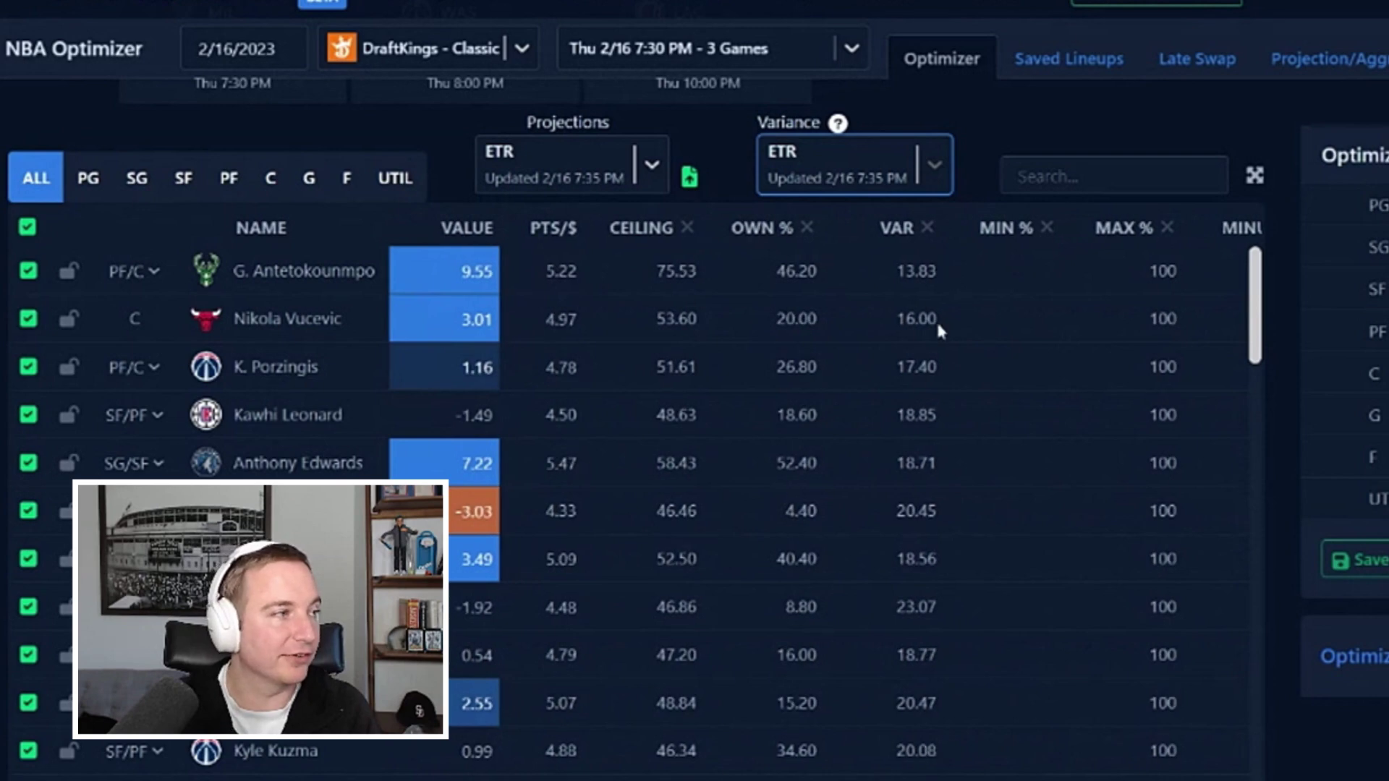
pyautogui.scroll(-3, 954, 369)
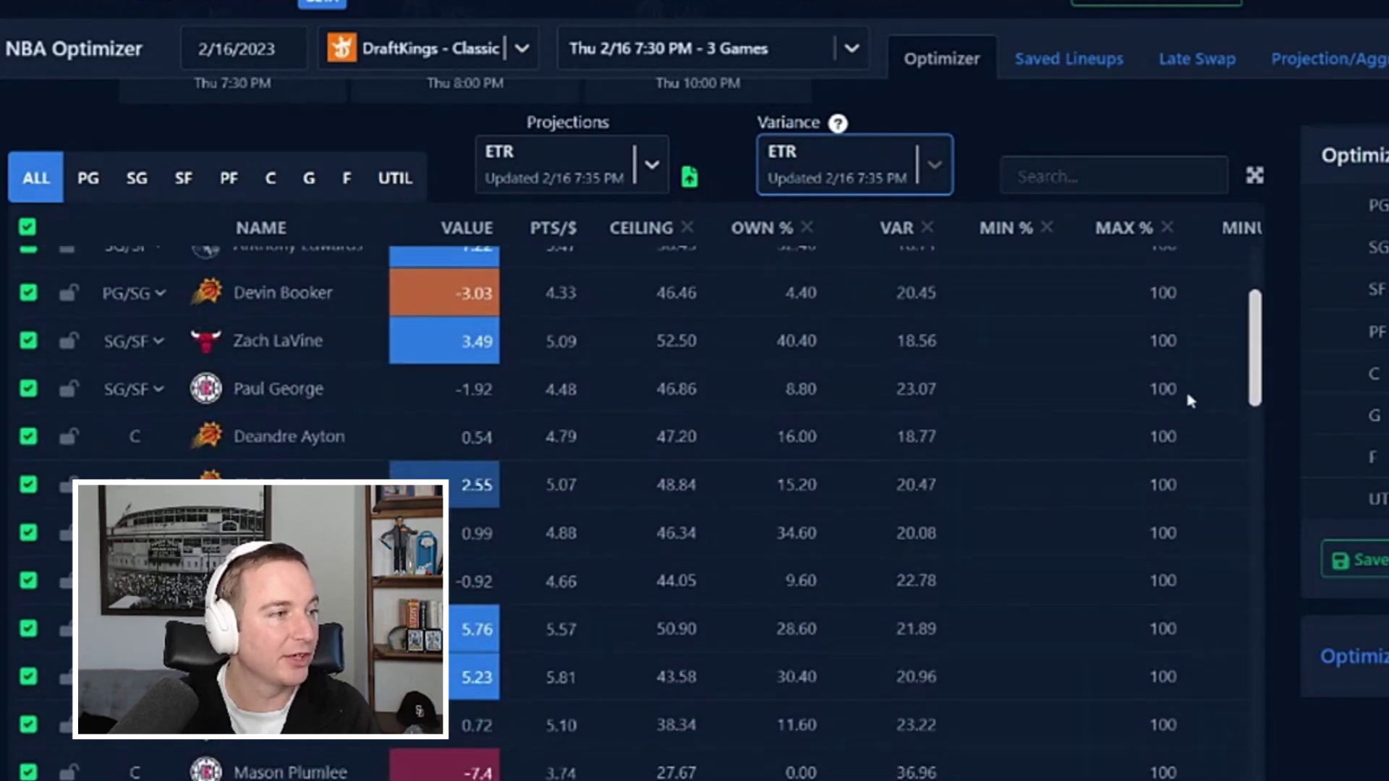
pyautogui.moveTo(1257, 381); pyautogui.dragTo(1095, 632)
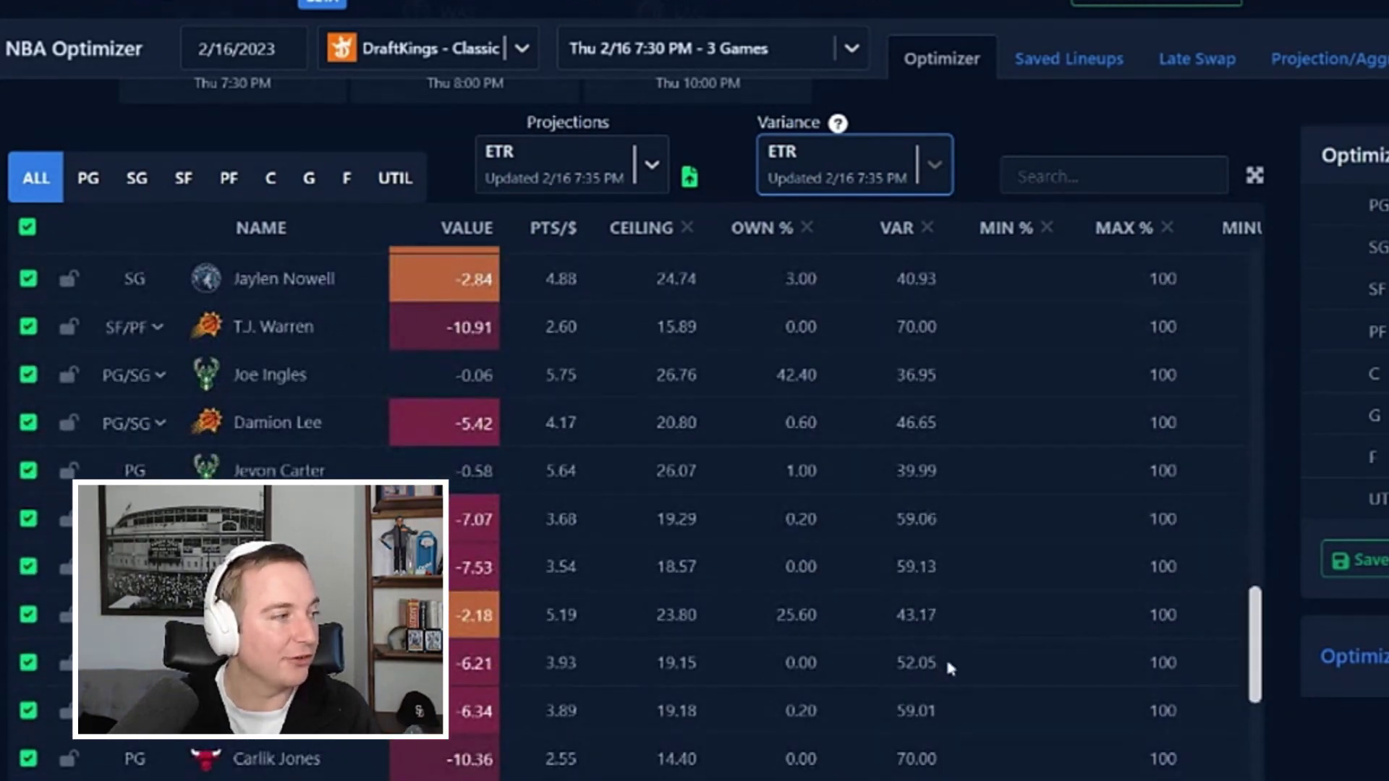
pyautogui.moveTo(1250, 666); pyautogui.dragTo(1244, 247)
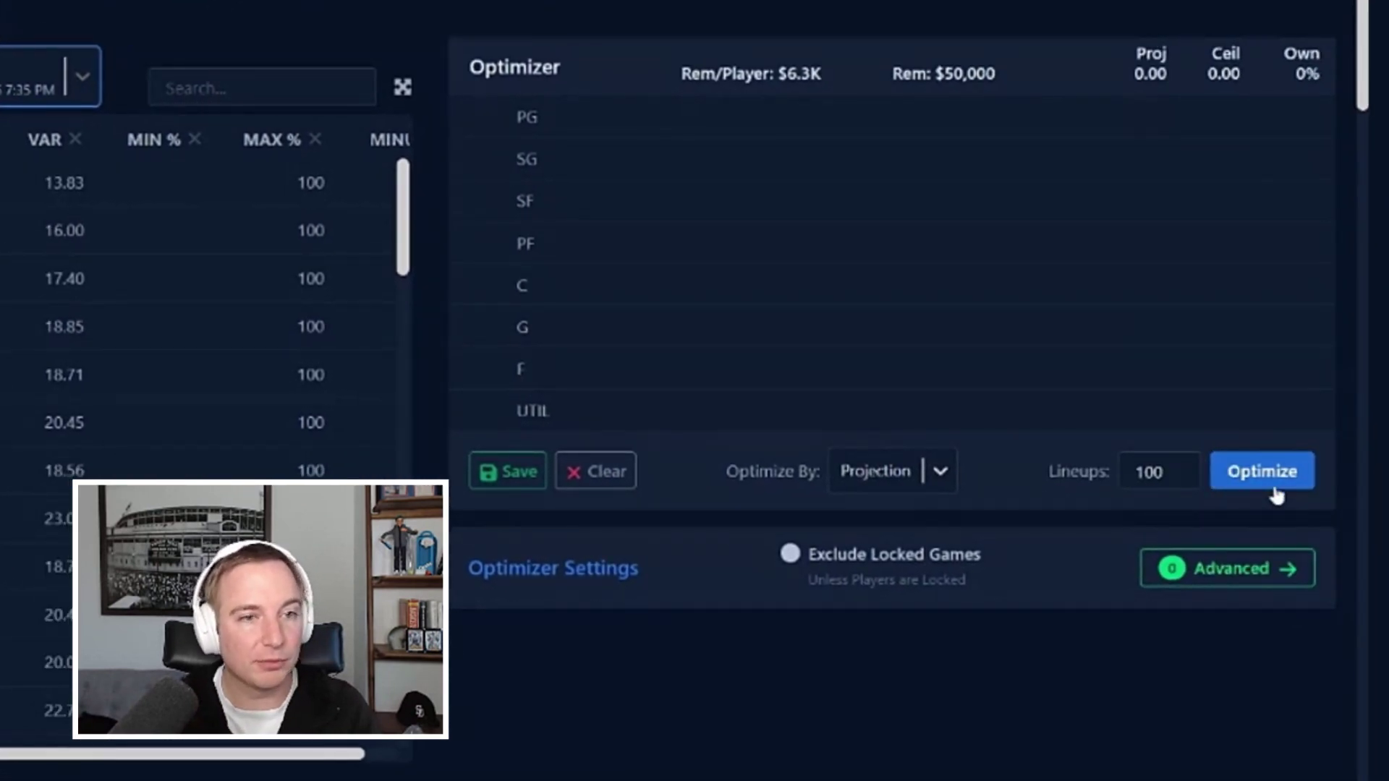
pyautogui.click(1157, 471)
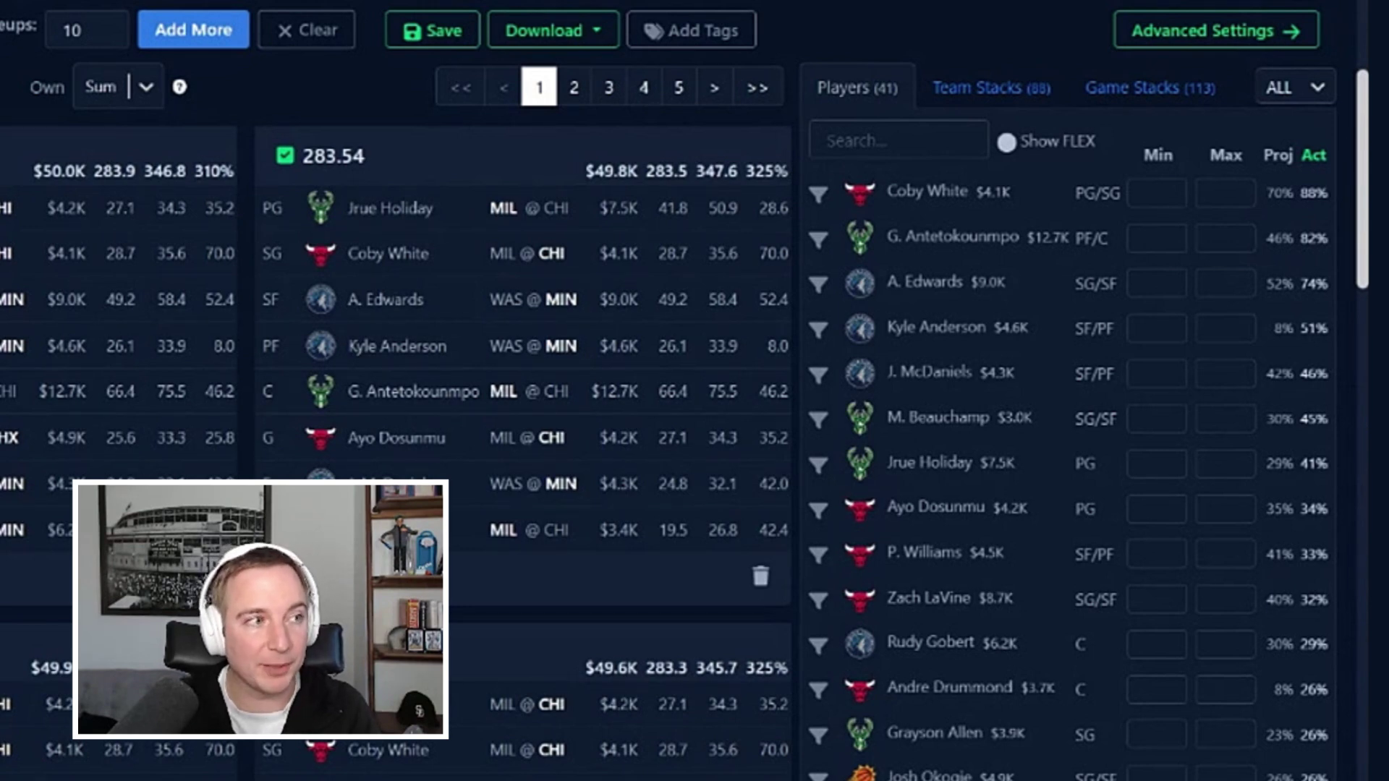
# Return to the player table and switch the variance source to SOLVER High
pyautogui.scroll(5, 972, 355)
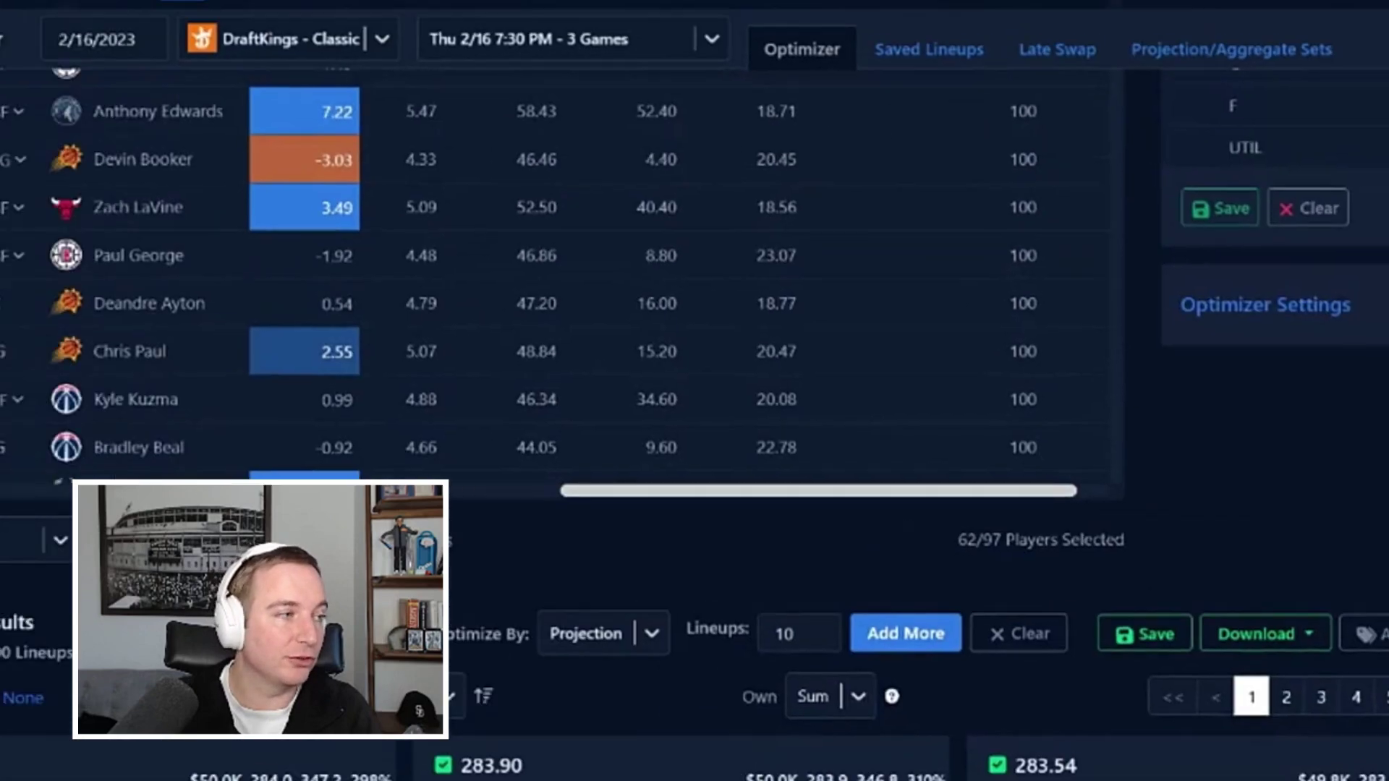
pyautogui.scroll(6, 974, 292)
pyautogui.click(973, 293)
pyautogui.click(886, 489)
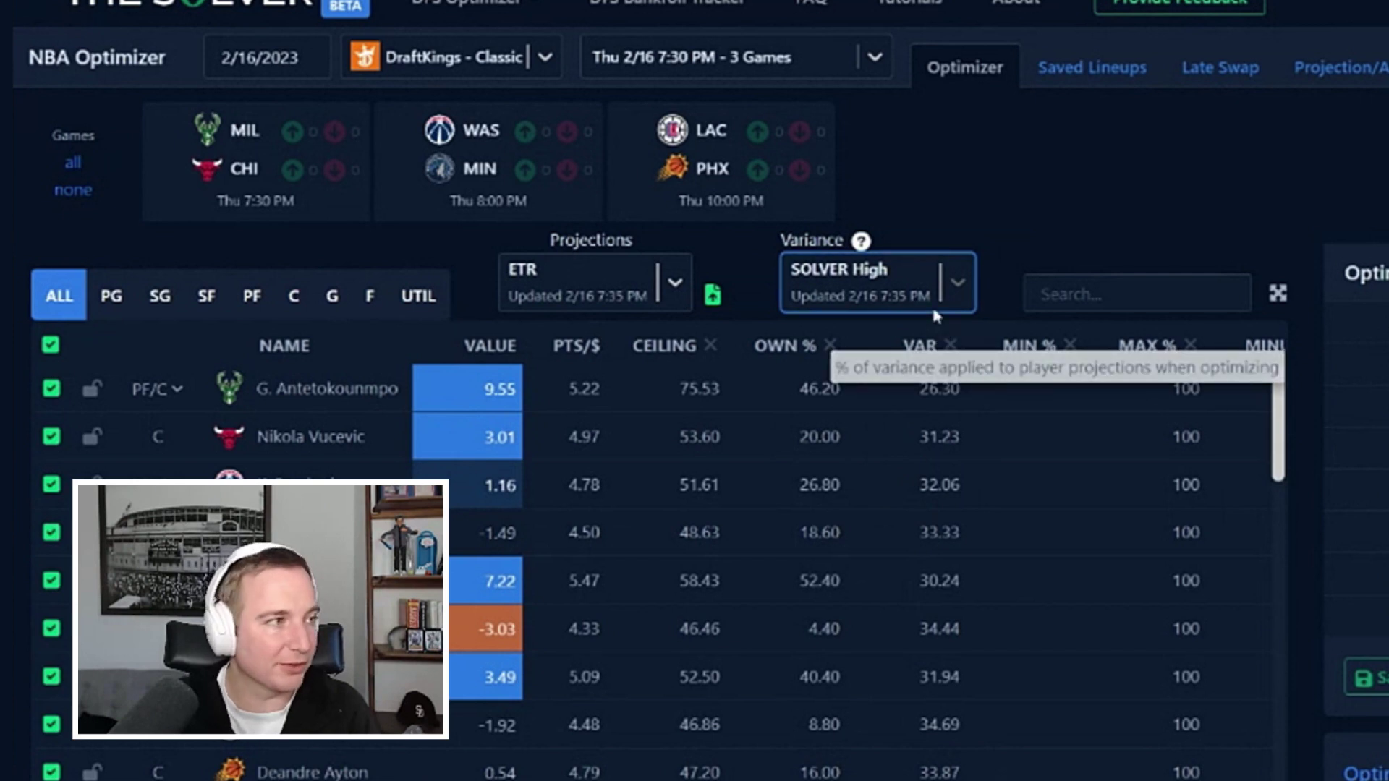
# Move the VAR column ahead of OWN % and restore the original column order
pyautogui.moveTo(924, 347); pyautogui.dragTo(851, 391)
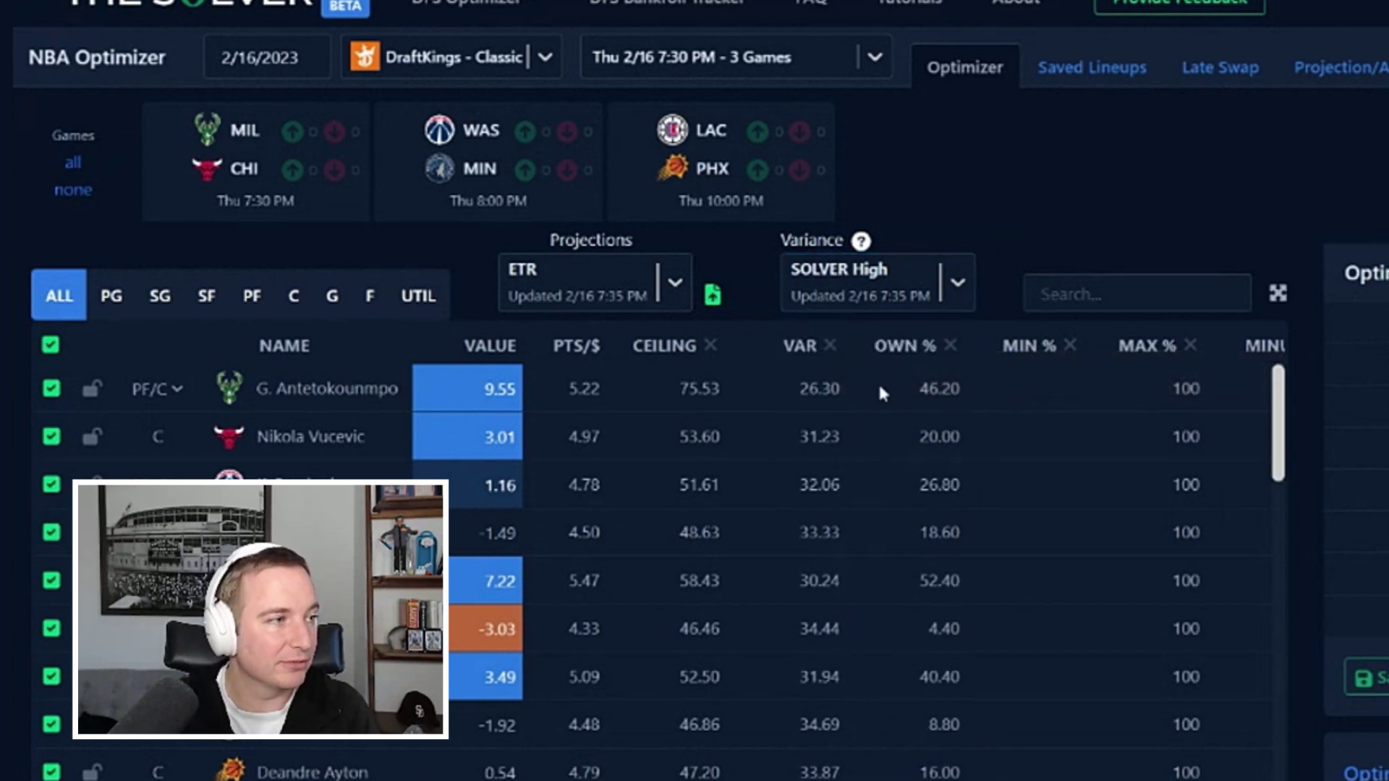
pyautogui.moveTo(919, 354); pyautogui.dragTo(796, 349)
pyautogui.moveTo(1039, 350); pyautogui.dragTo(1134, 398)
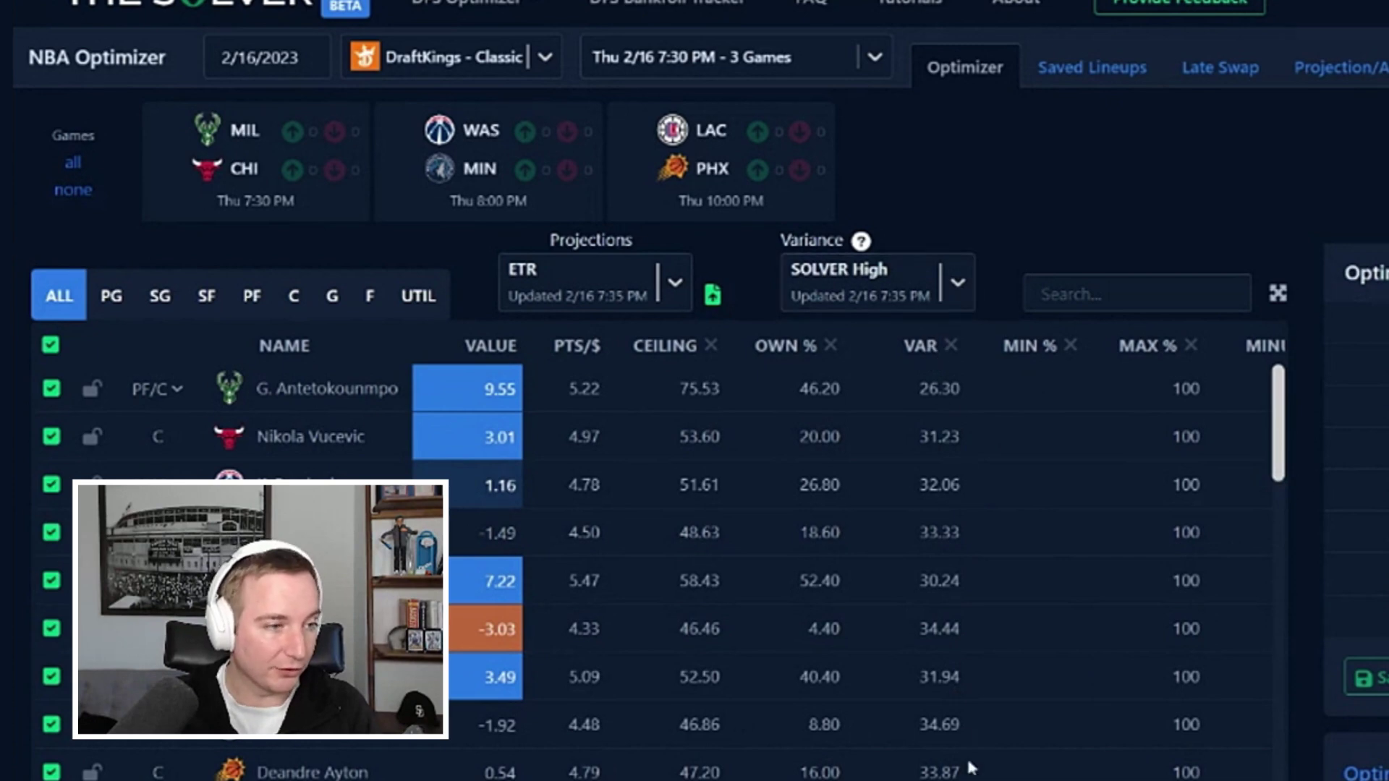
# Reset the variance source to Default and view the by-position Variance % options in the advanced roster settings
pyautogui.click(876, 282)
pyautogui.click(434, 273)
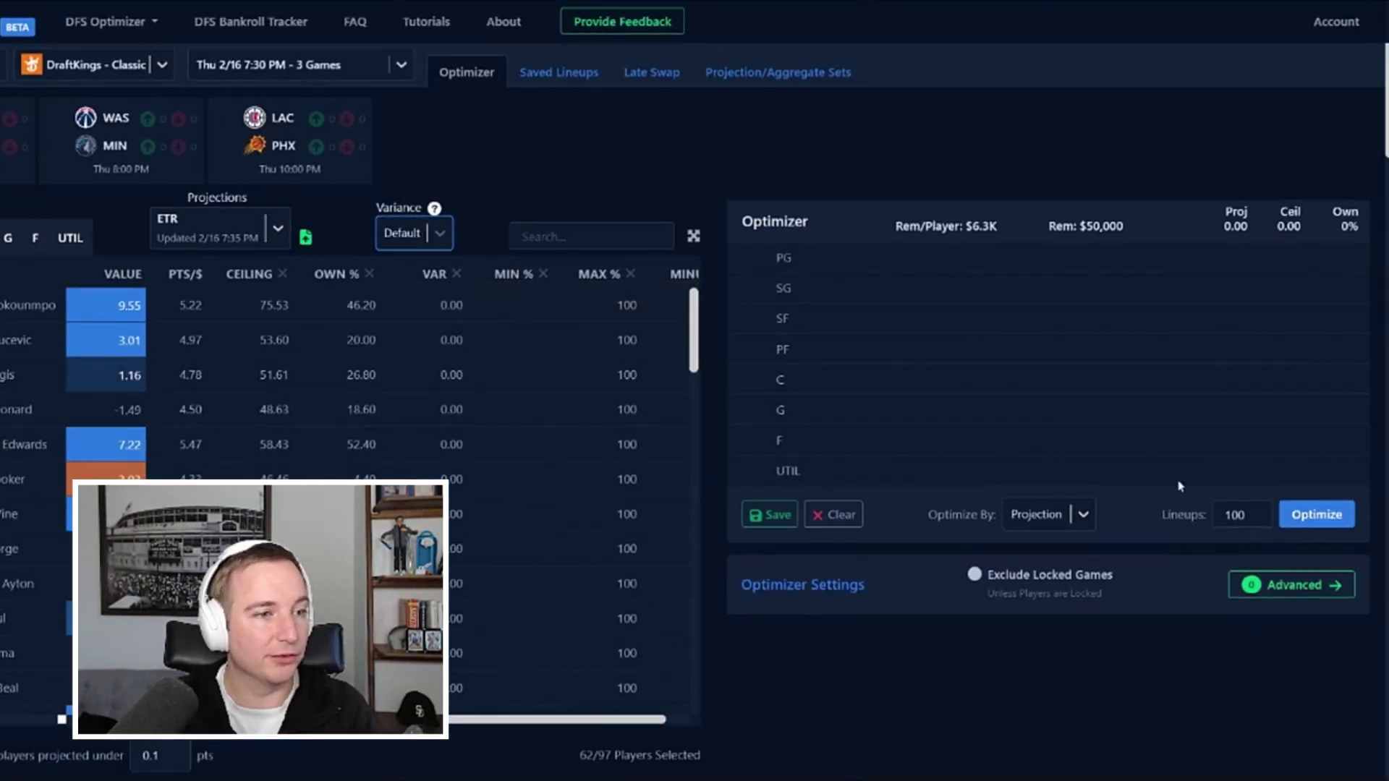
pyautogui.click(1292, 585)
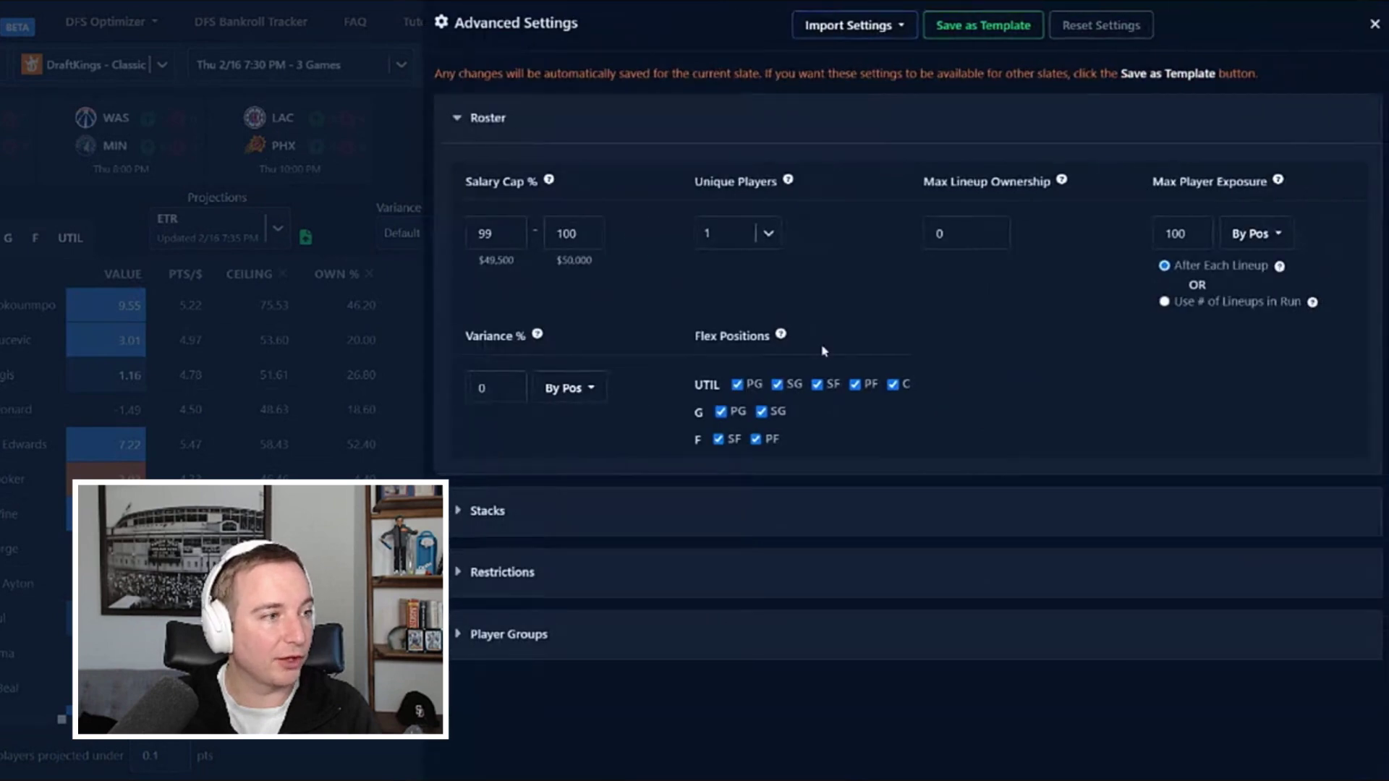
pyautogui.click(560, 387)
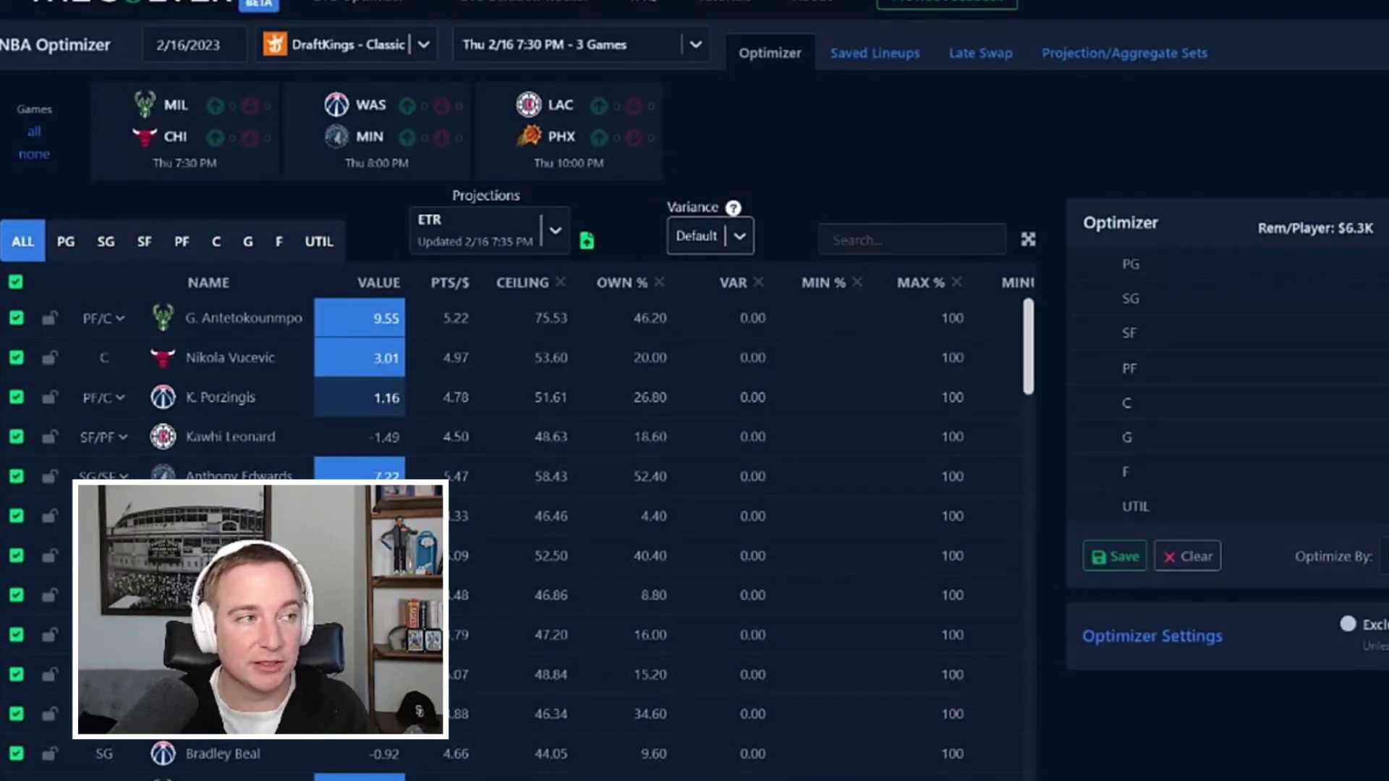
# Set the variance source to ETR, switch it back to Default for comparison, and set it to ETR again
pyautogui.click(712, 238)
pyautogui.click(705, 336)
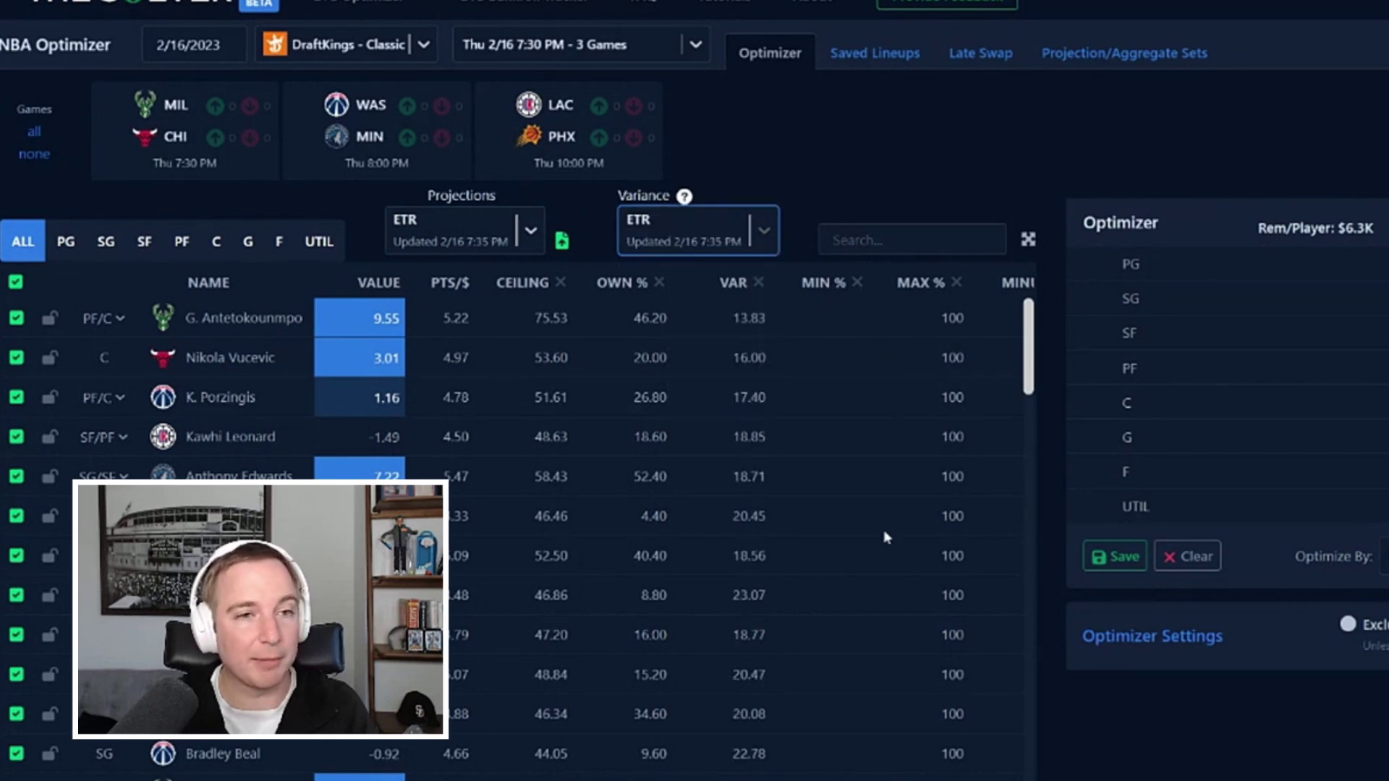
pyautogui.click(746, 248)
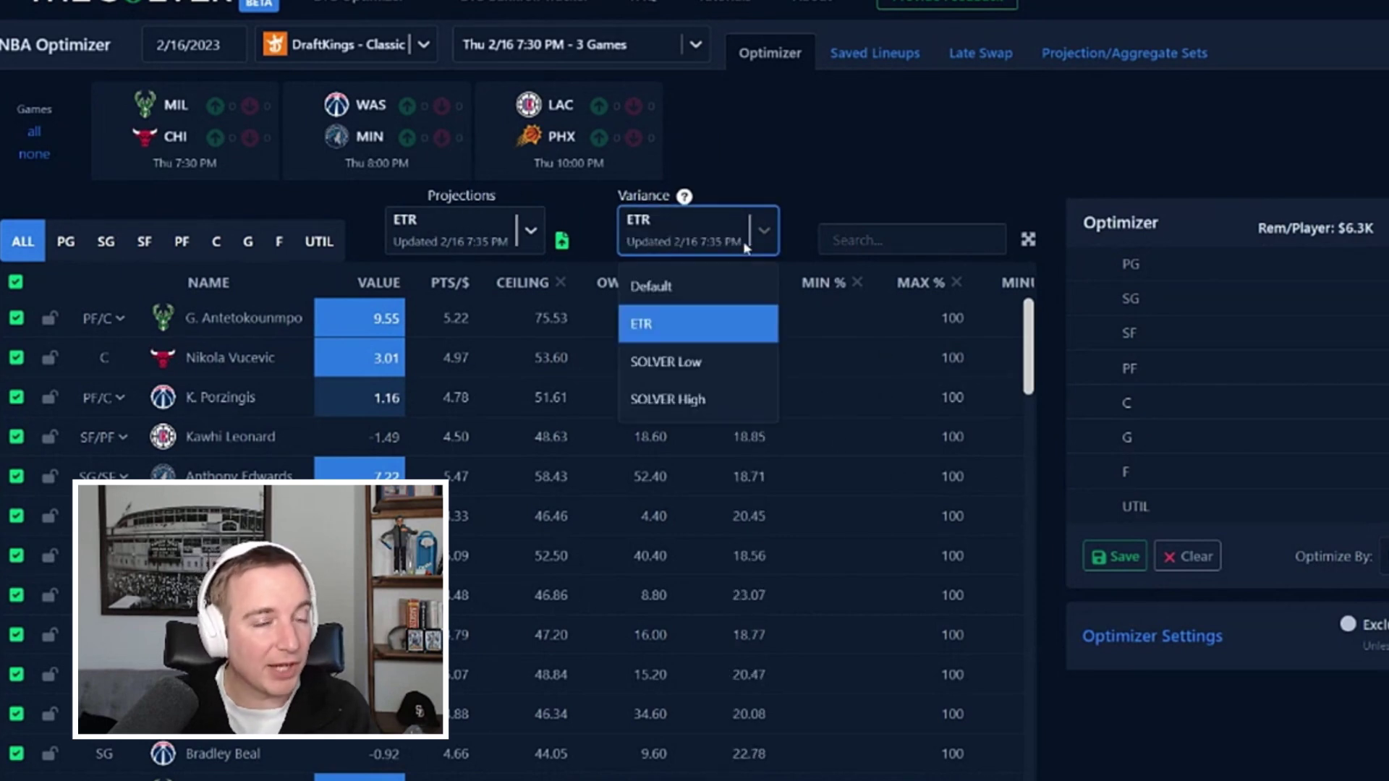
pyautogui.click(738, 288)
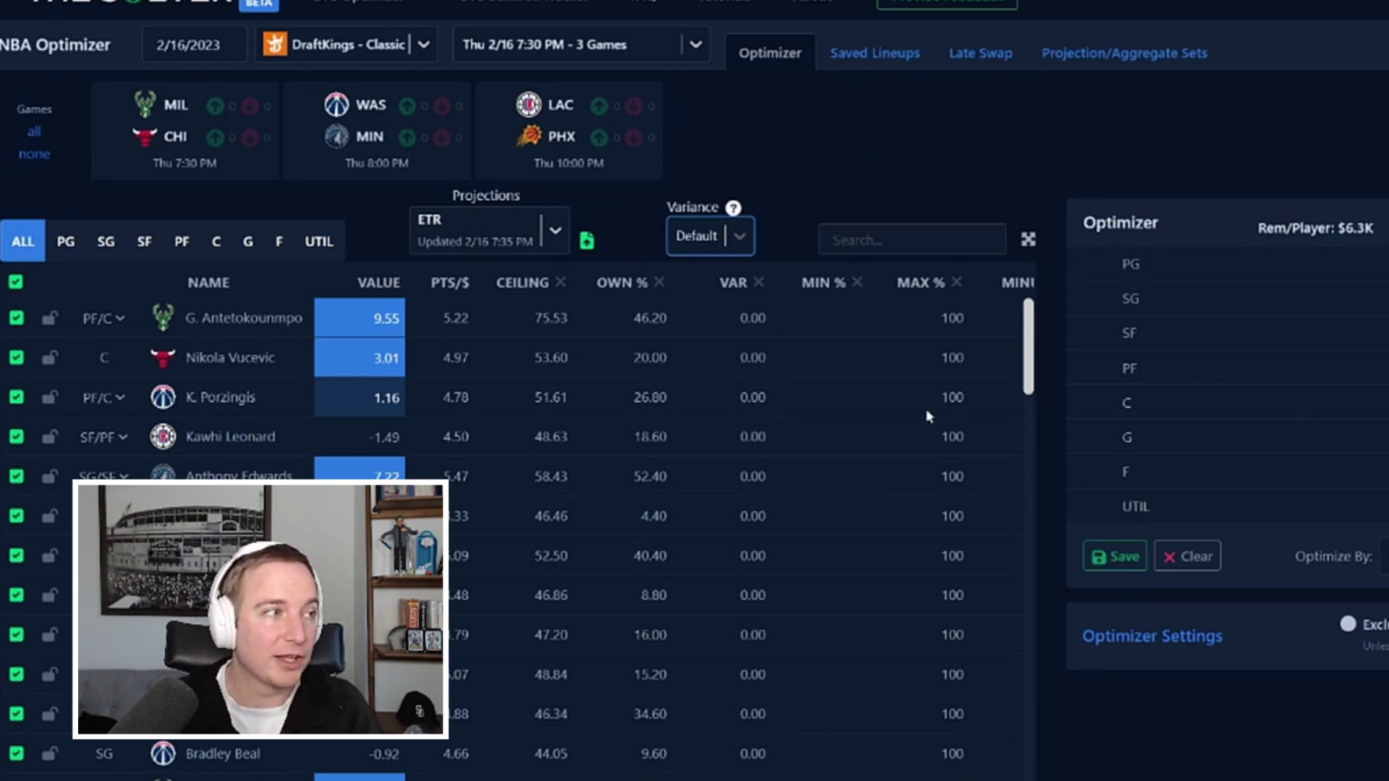
pyautogui.click(727, 244)
pyautogui.click(699, 324)
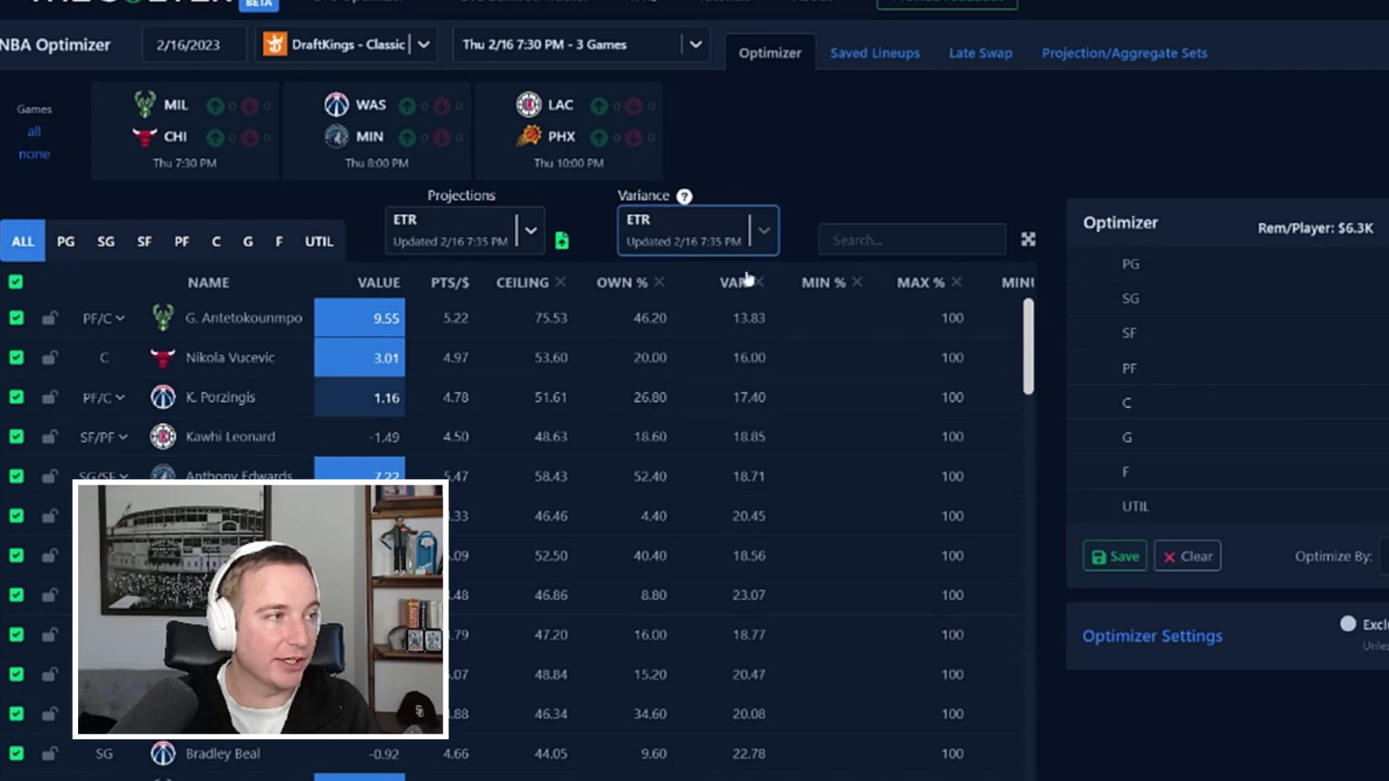
# Choose ETR as the variance source again and examine the VAR values down the player table
pyautogui.click(747, 254)
pyautogui.click(698, 322)
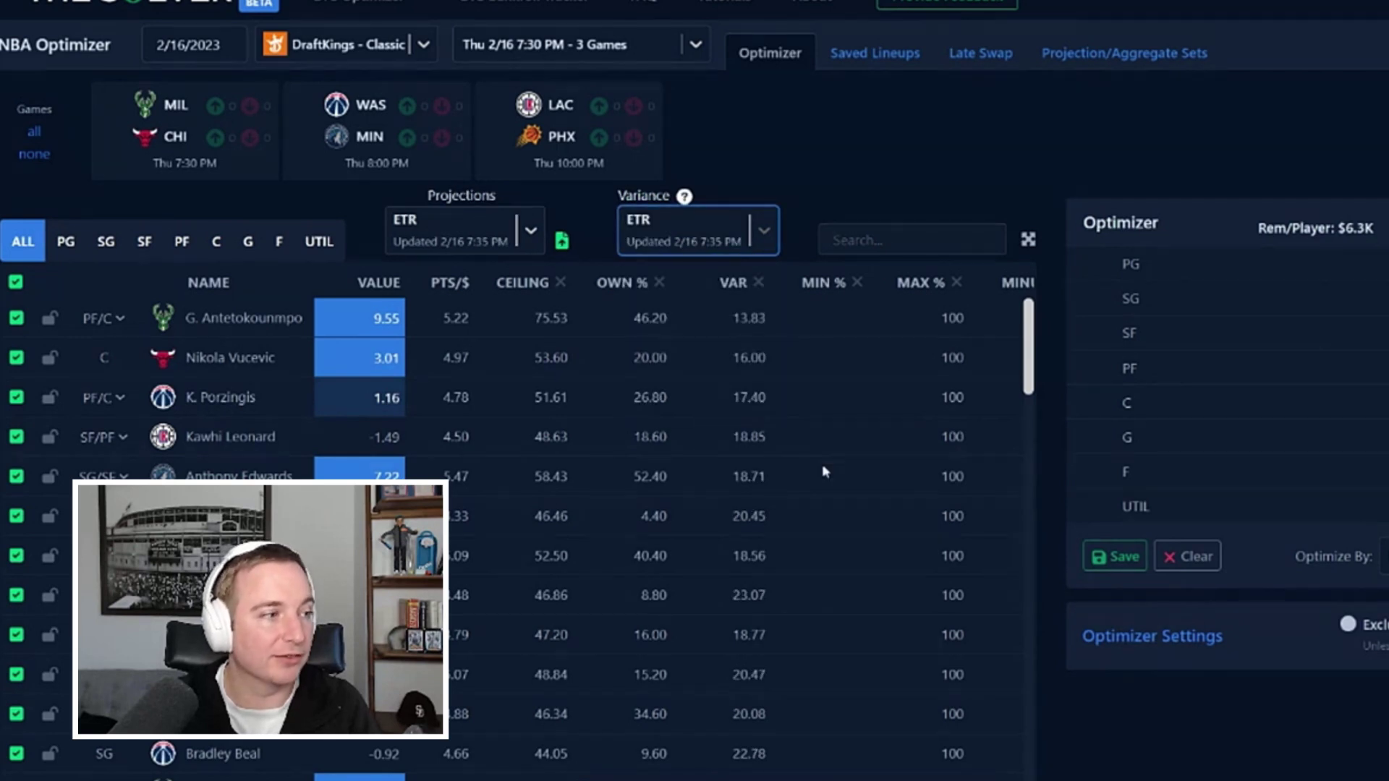
pyautogui.scroll(-6, 796, 327)
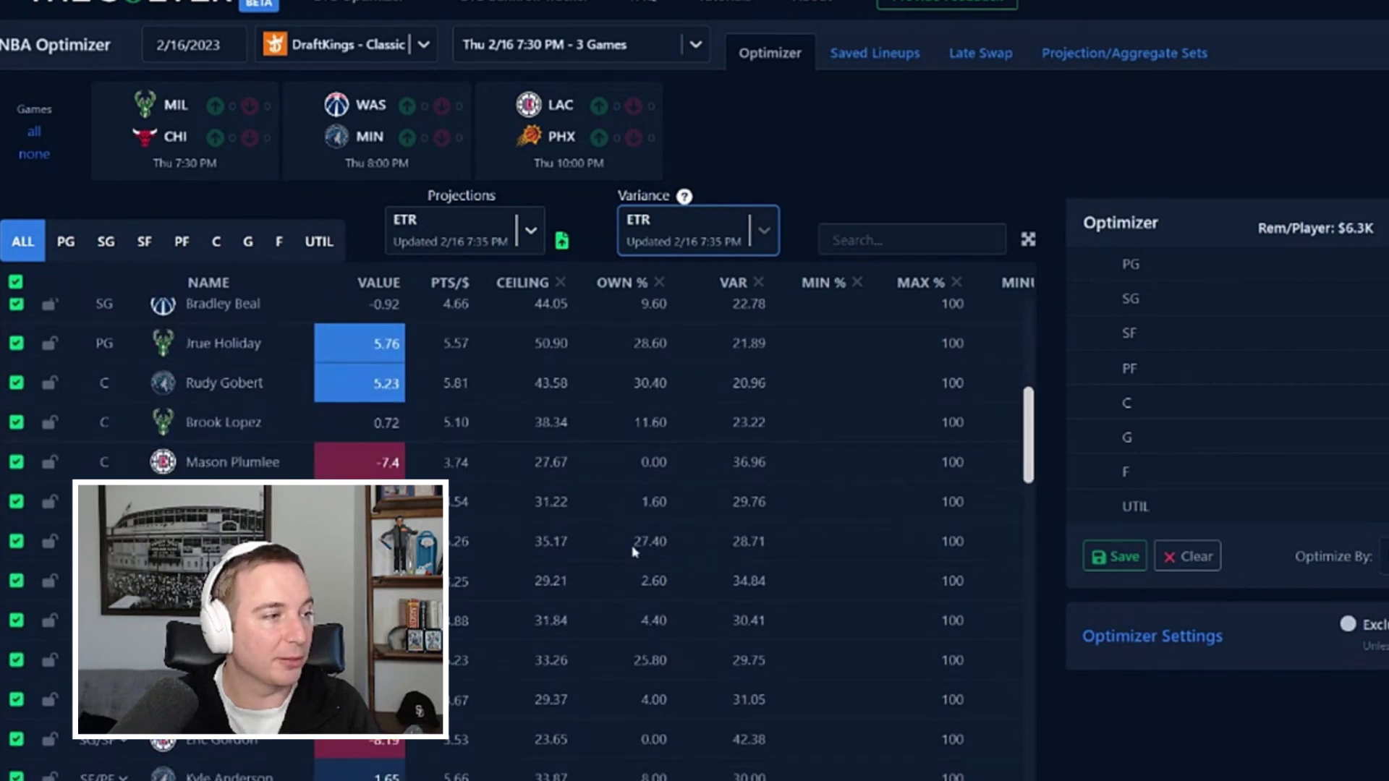
pyautogui.scroll(-1, 852, 565)
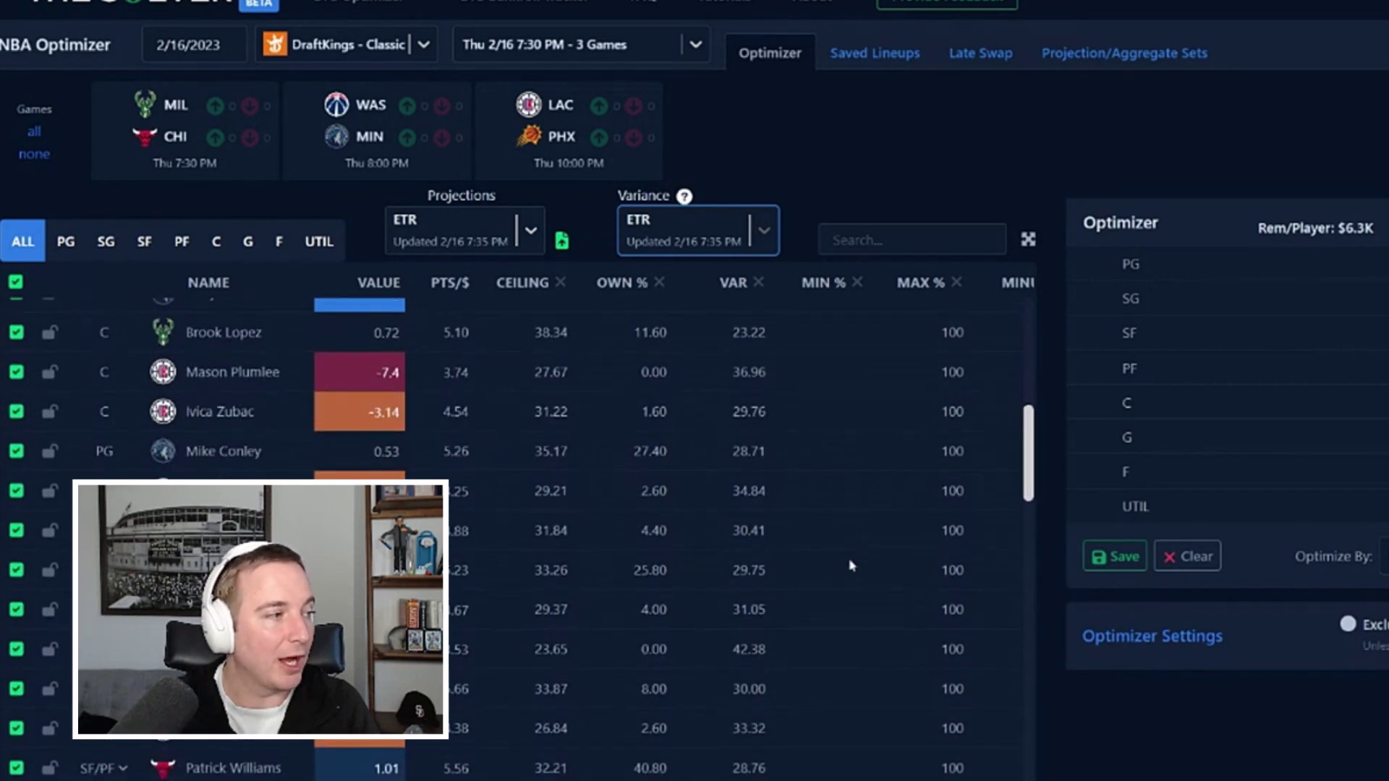
pyautogui.scroll(7, 796, 539)
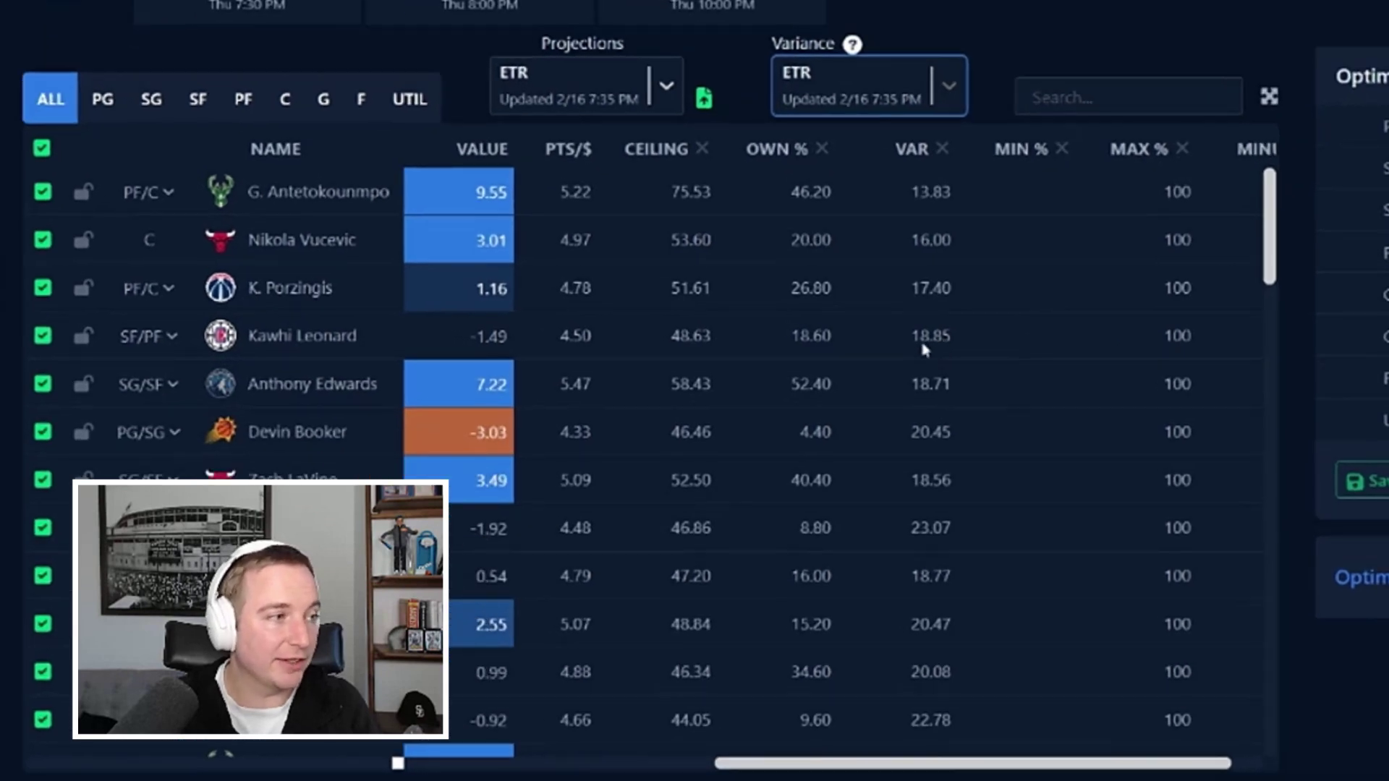
# Try clearing Kawhi Leonard's VAR value and locking G. Antetokounmpo into the lineup, reverting each change
pyautogui.doubleClick(801, 416)
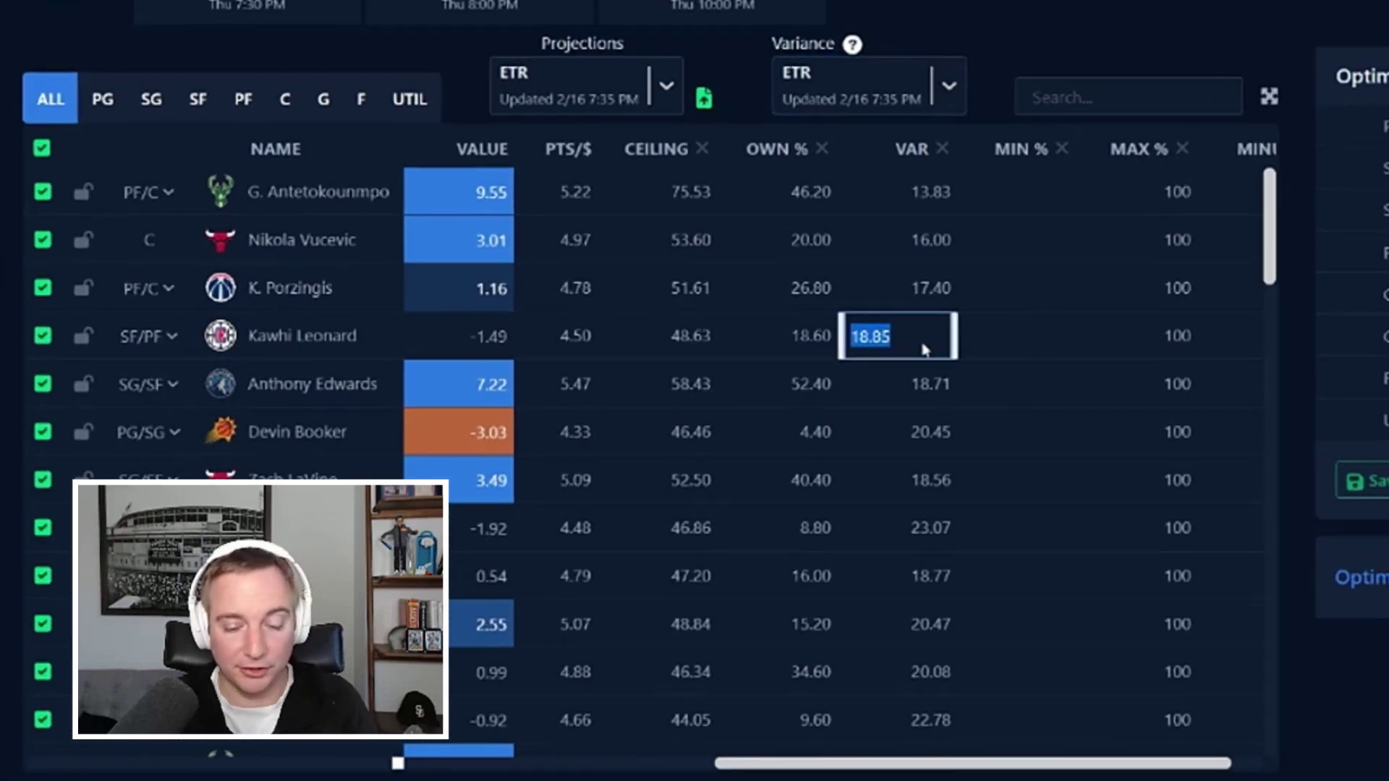
pyautogui.press('BackSpace')
pyautogui.press('Return')
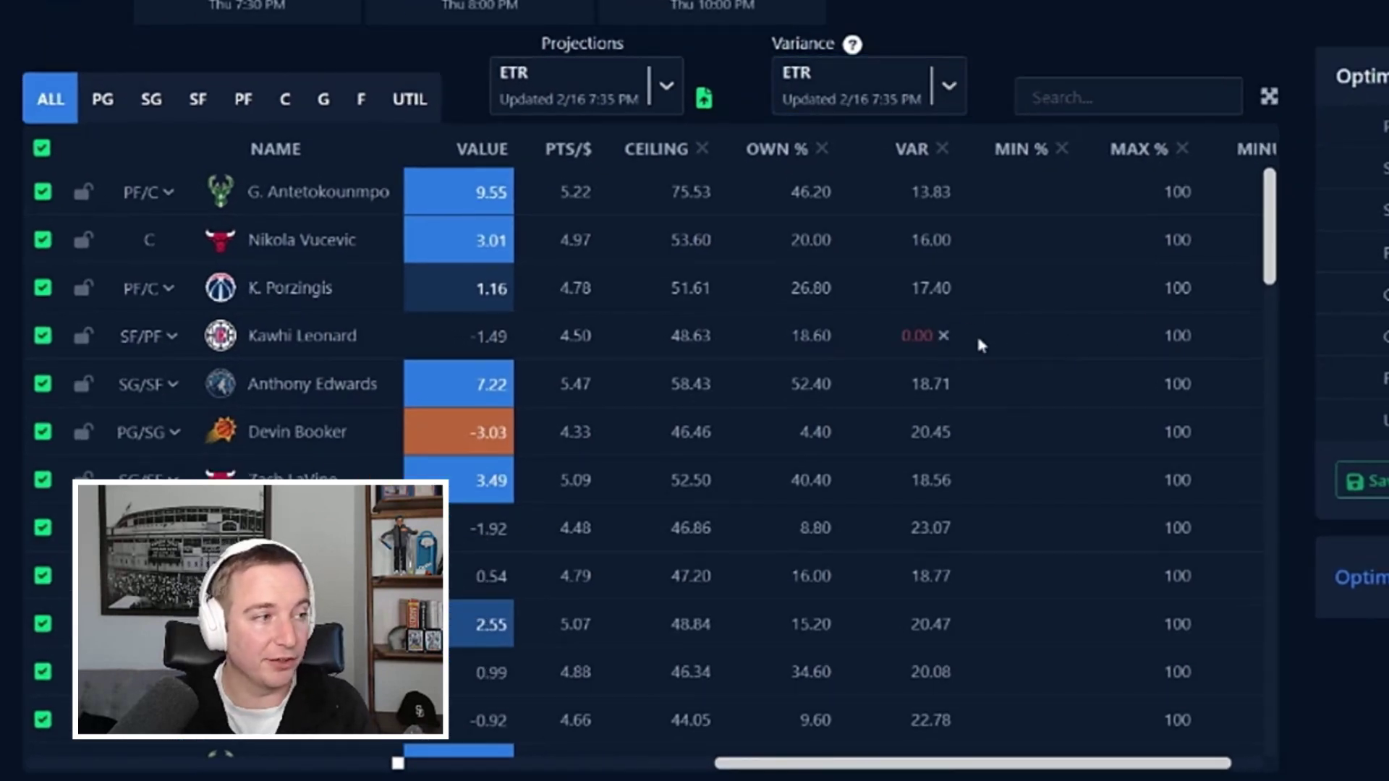
pyautogui.click(944, 335)
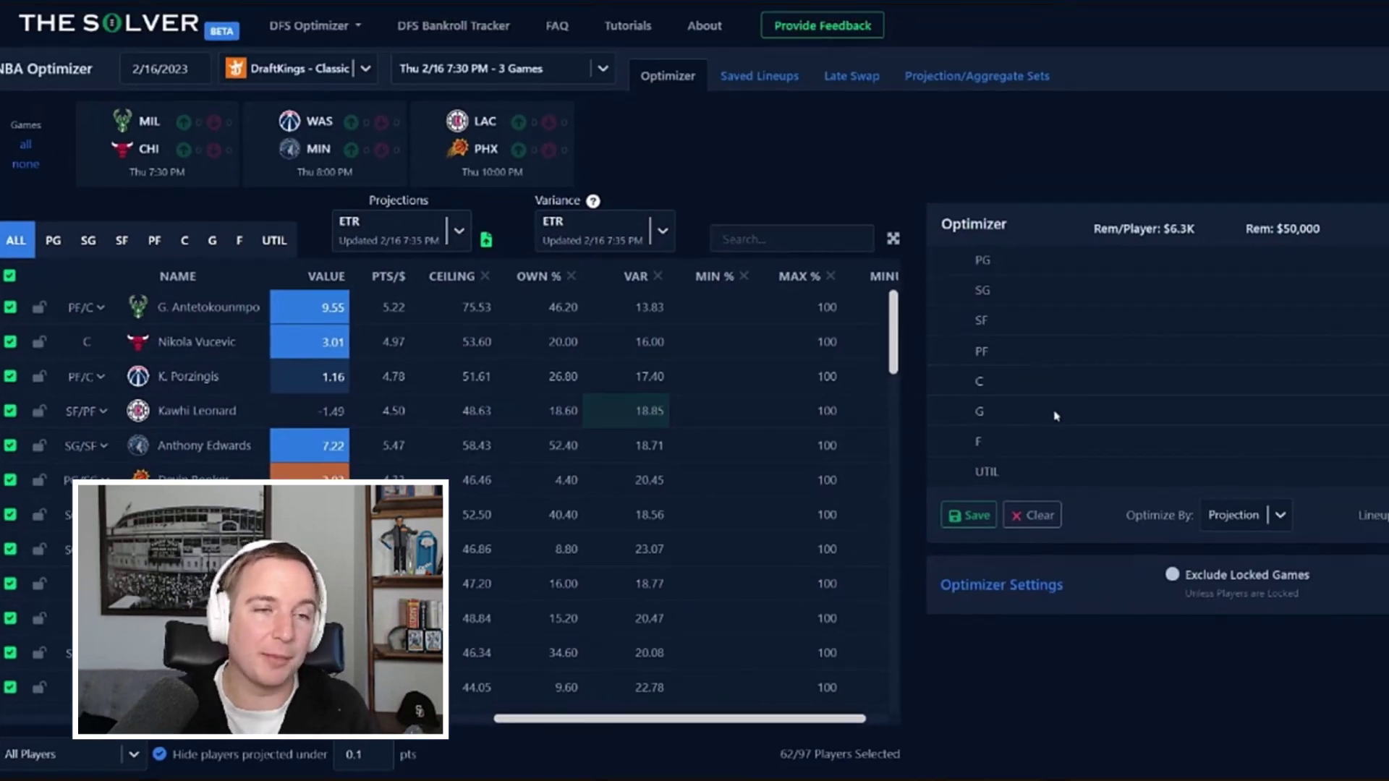
pyautogui.click(39, 308)
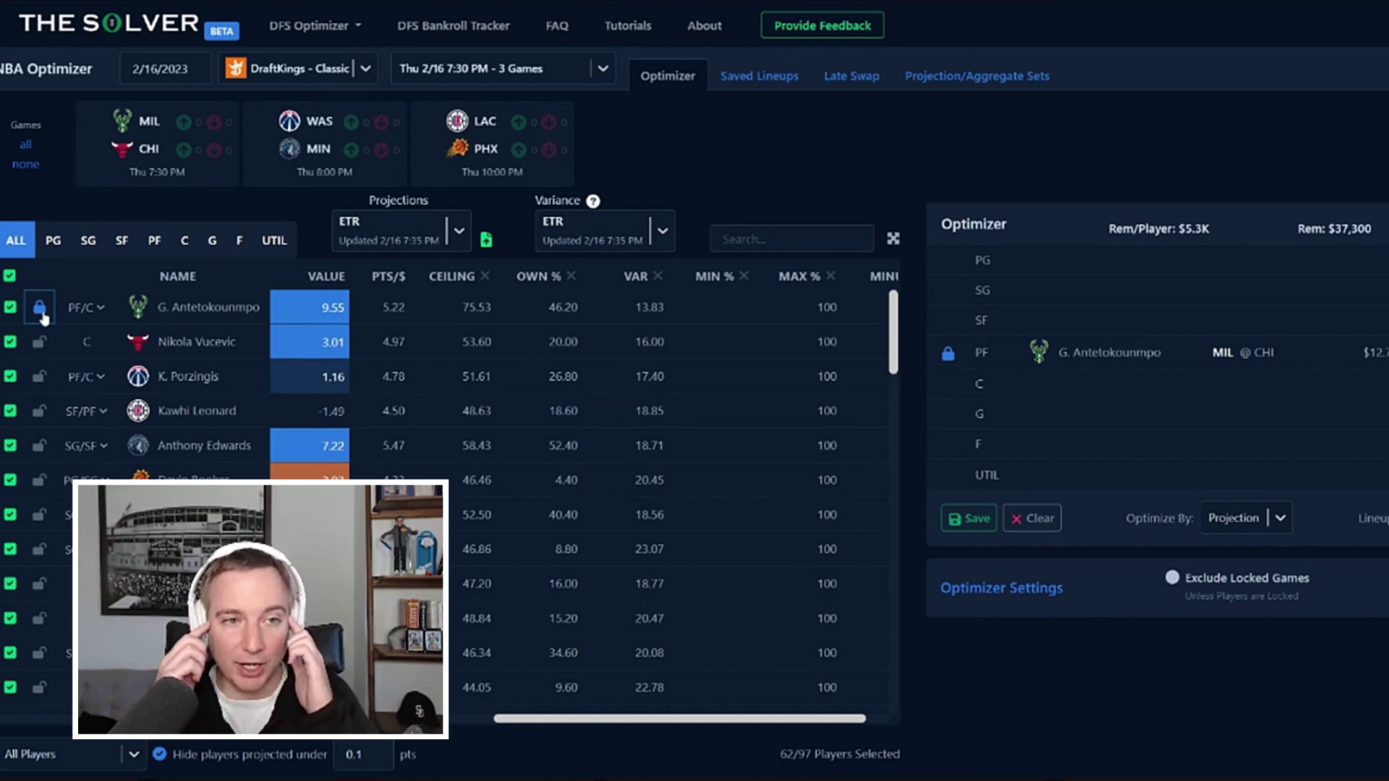
pyautogui.click(40, 308)
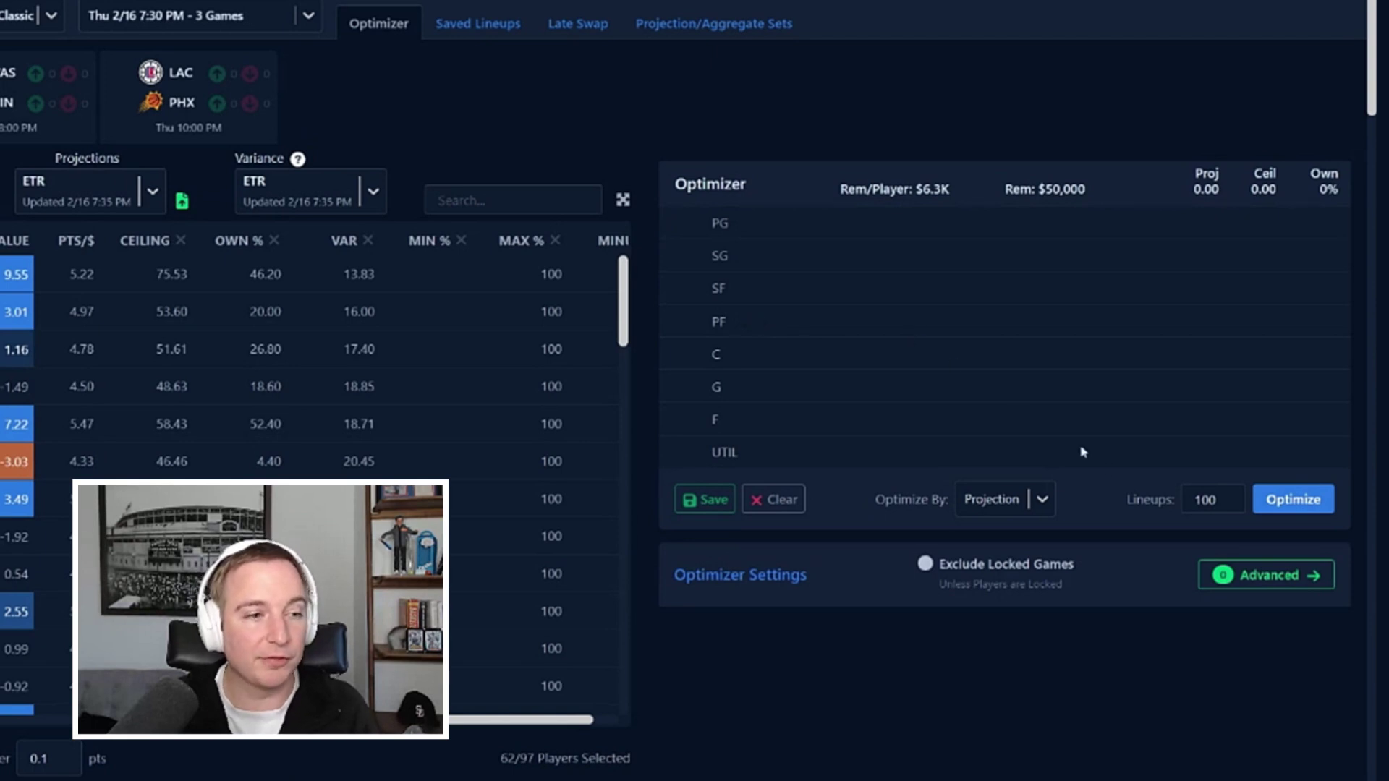
# Set the minimum Salary Cap % to 98.6 in the advanced roster settings
pyautogui.click(1256, 573)
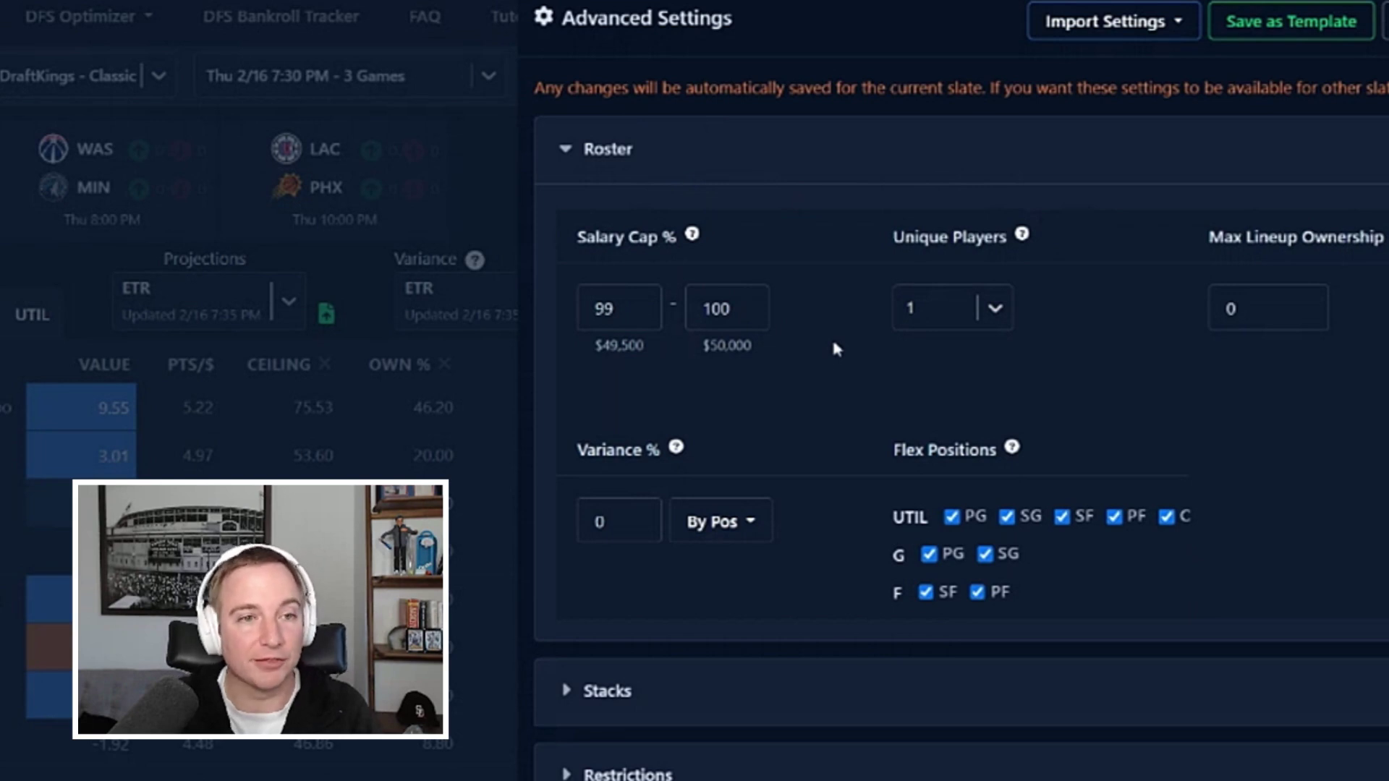
pyautogui.click(644, 314)
pyautogui.click(644, 314)
pyautogui.click(645, 314)
pyautogui.click(644, 314)
pyautogui.click(644, 314)
pyautogui.click(644, 314)
pyautogui.click(645, 314)
pyautogui.click(645, 304)
pyautogui.click(645, 304)
pyautogui.click(646, 303)
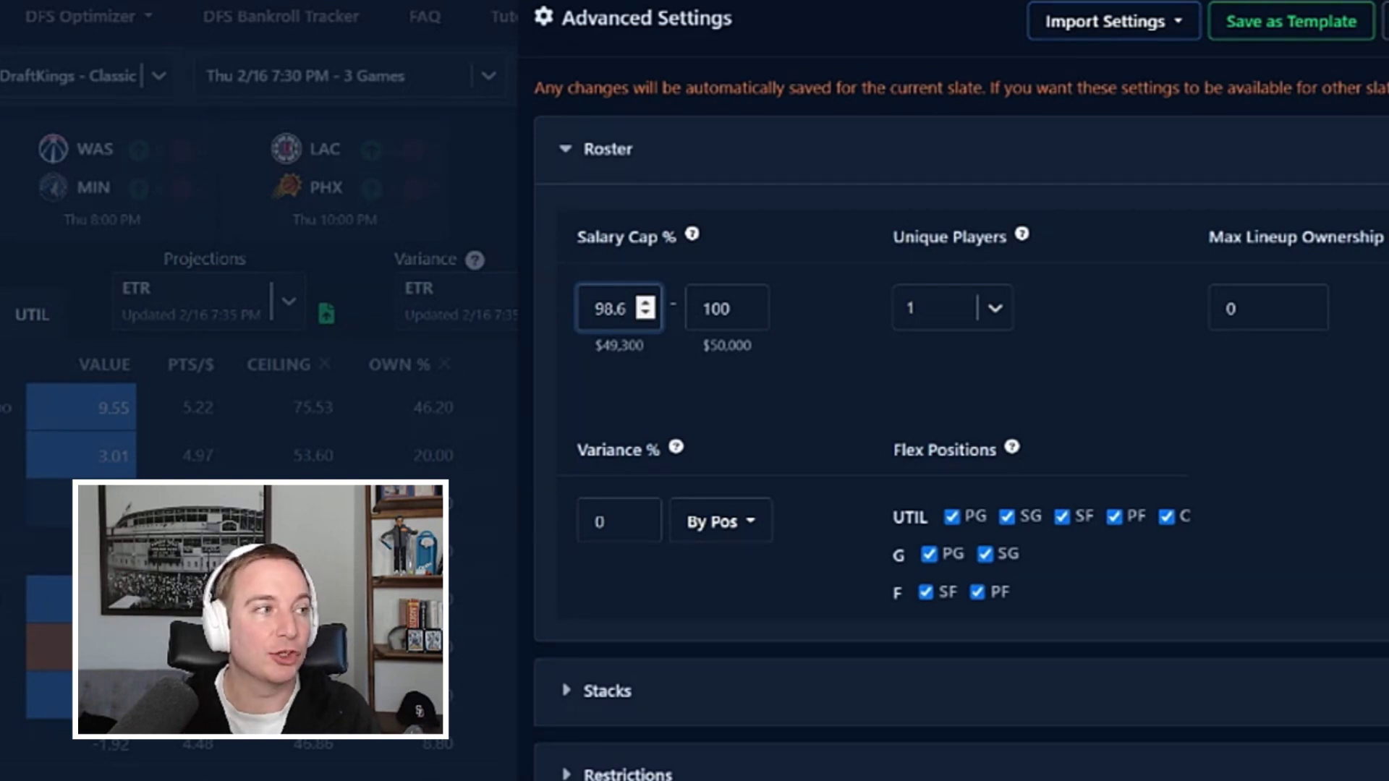
# Try lowering the maximum Salary Cap % to 99.8 or less and return it to 100
pyautogui.click(751, 315)
pyautogui.click(751, 315)
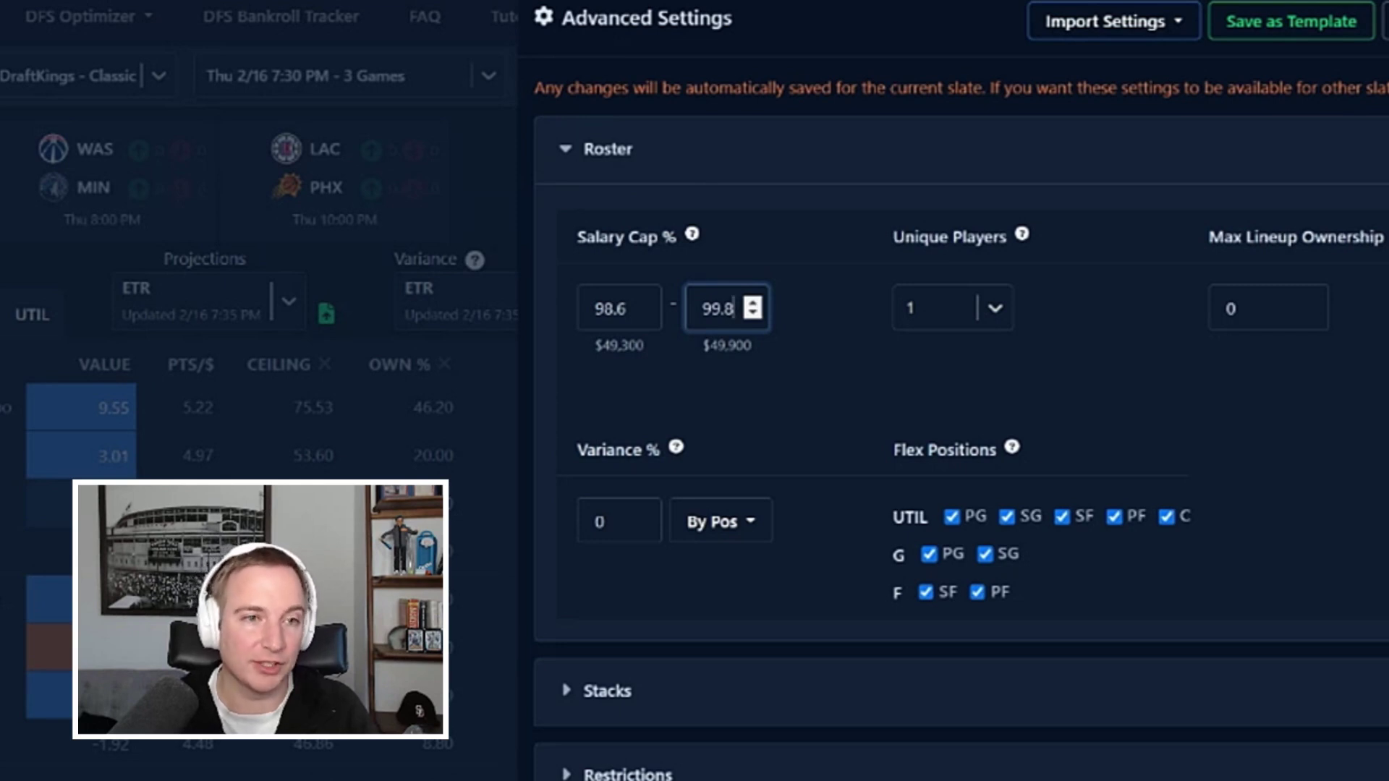
pyautogui.click(753, 314)
pyautogui.click(753, 304)
pyautogui.click(753, 304)
pyautogui.click(753, 304)
pyautogui.click(753, 304)
pyautogui.click(753, 304)
pyautogui.click(754, 304)
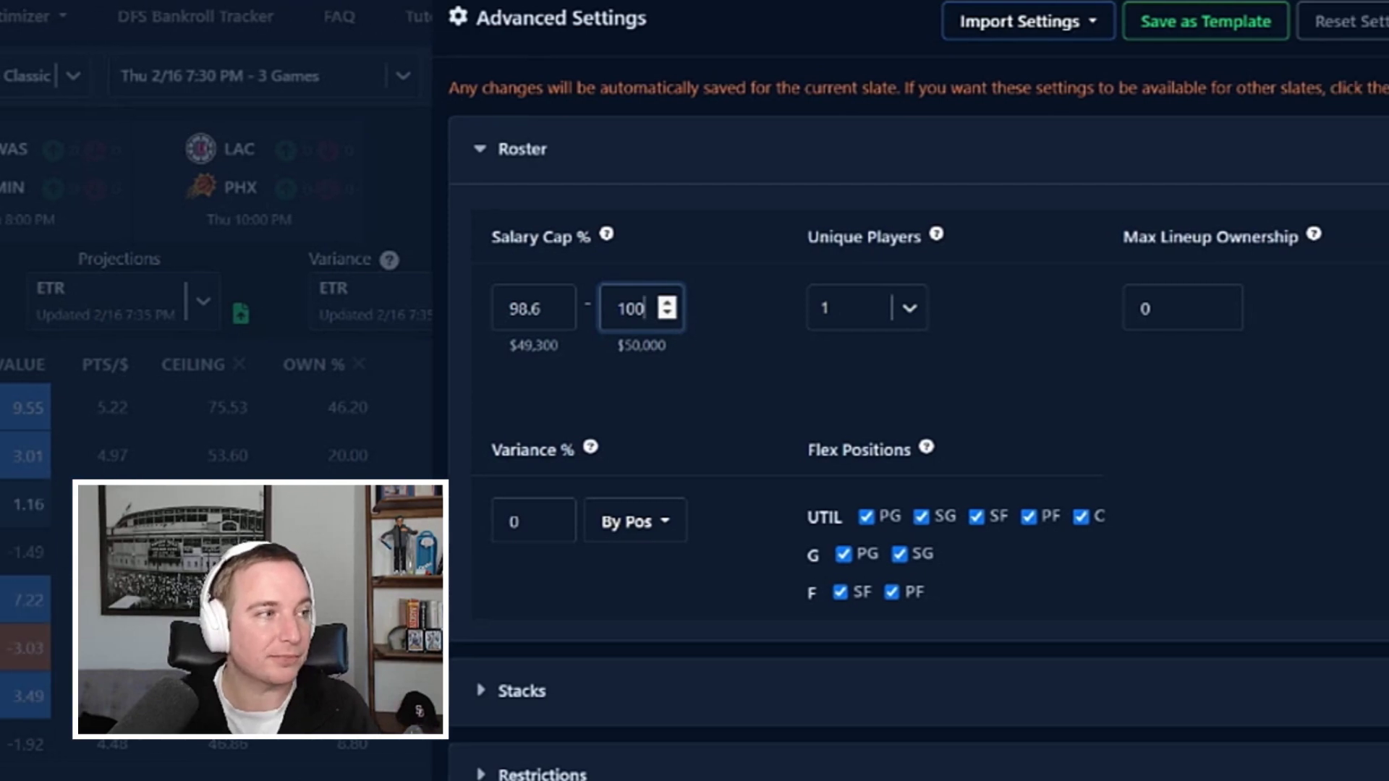
# Try Unique Players values of 2 and 3, and set the option back to 1
pyautogui.click(997, 318)
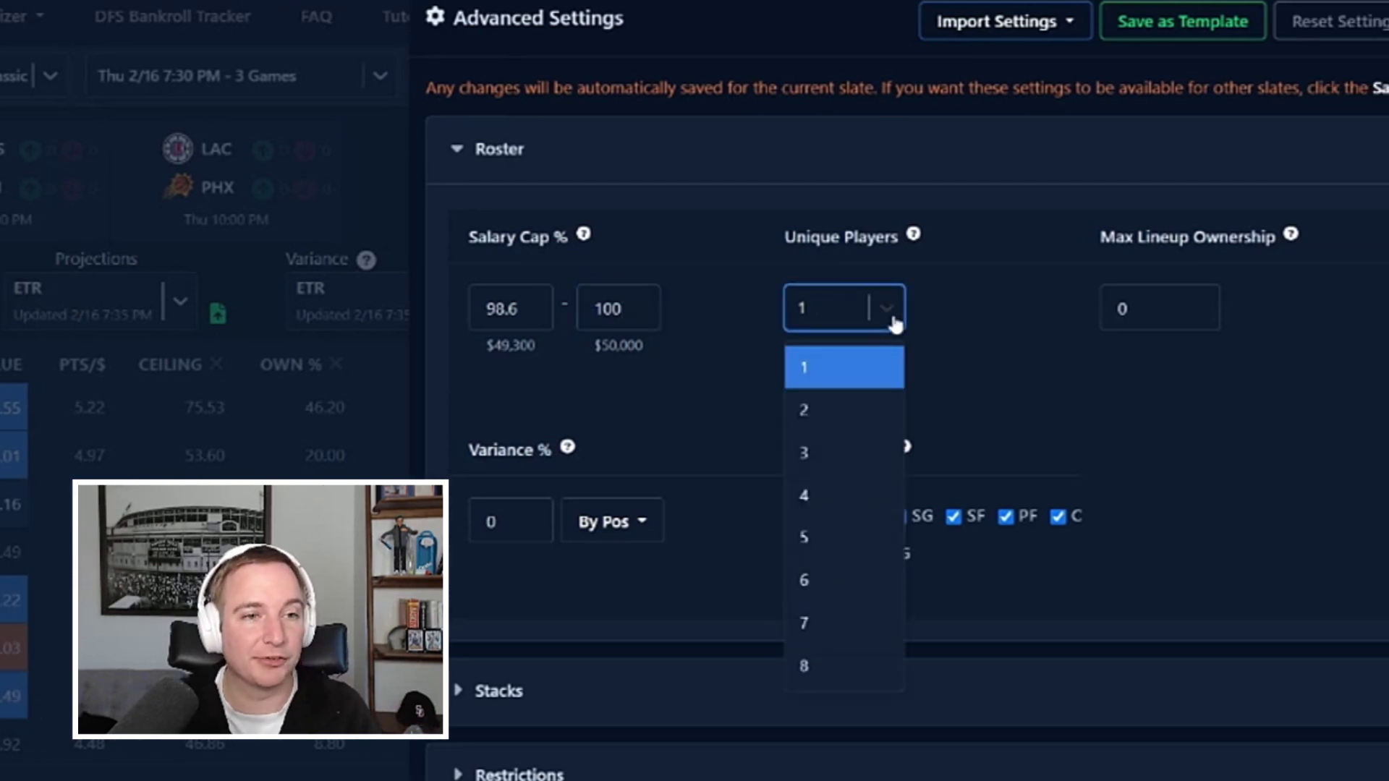
pyautogui.click(894, 322)
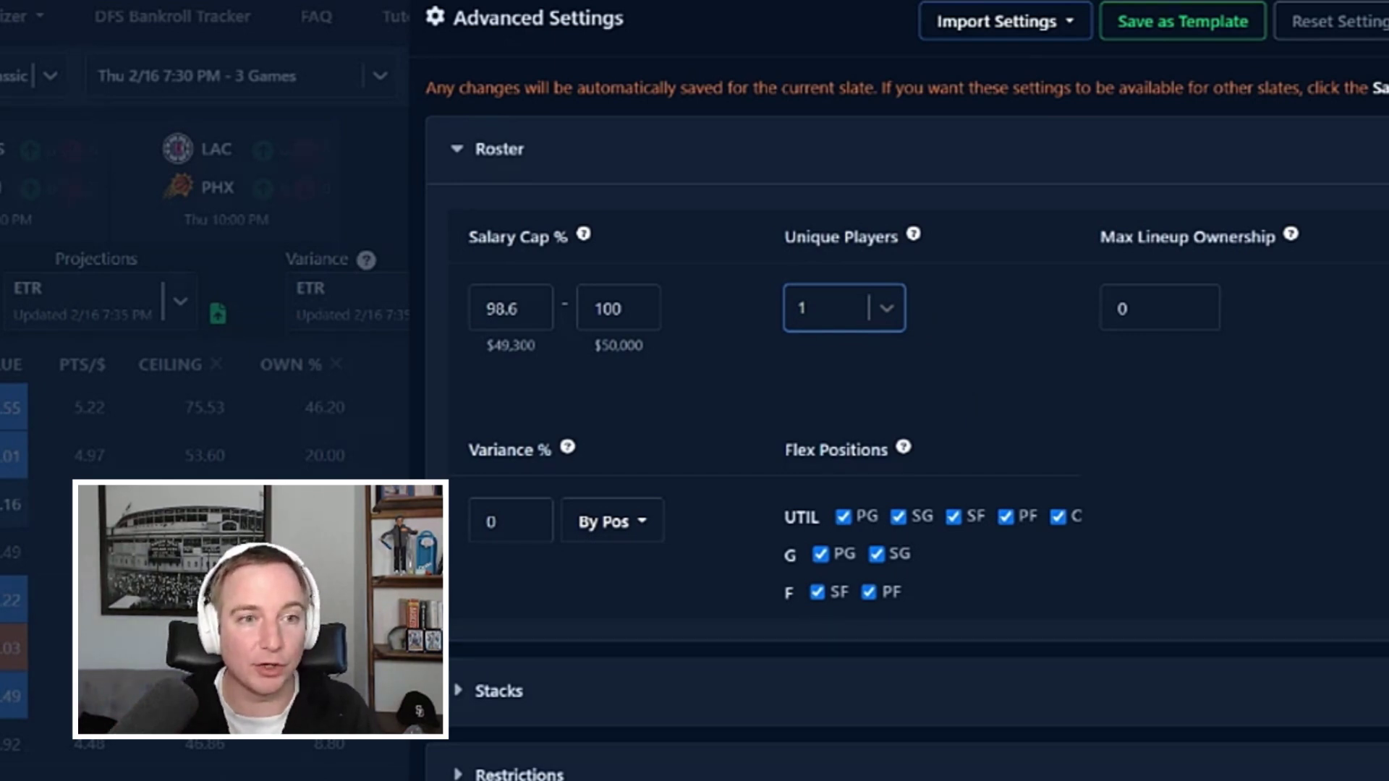
pyautogui.click(893, 319)
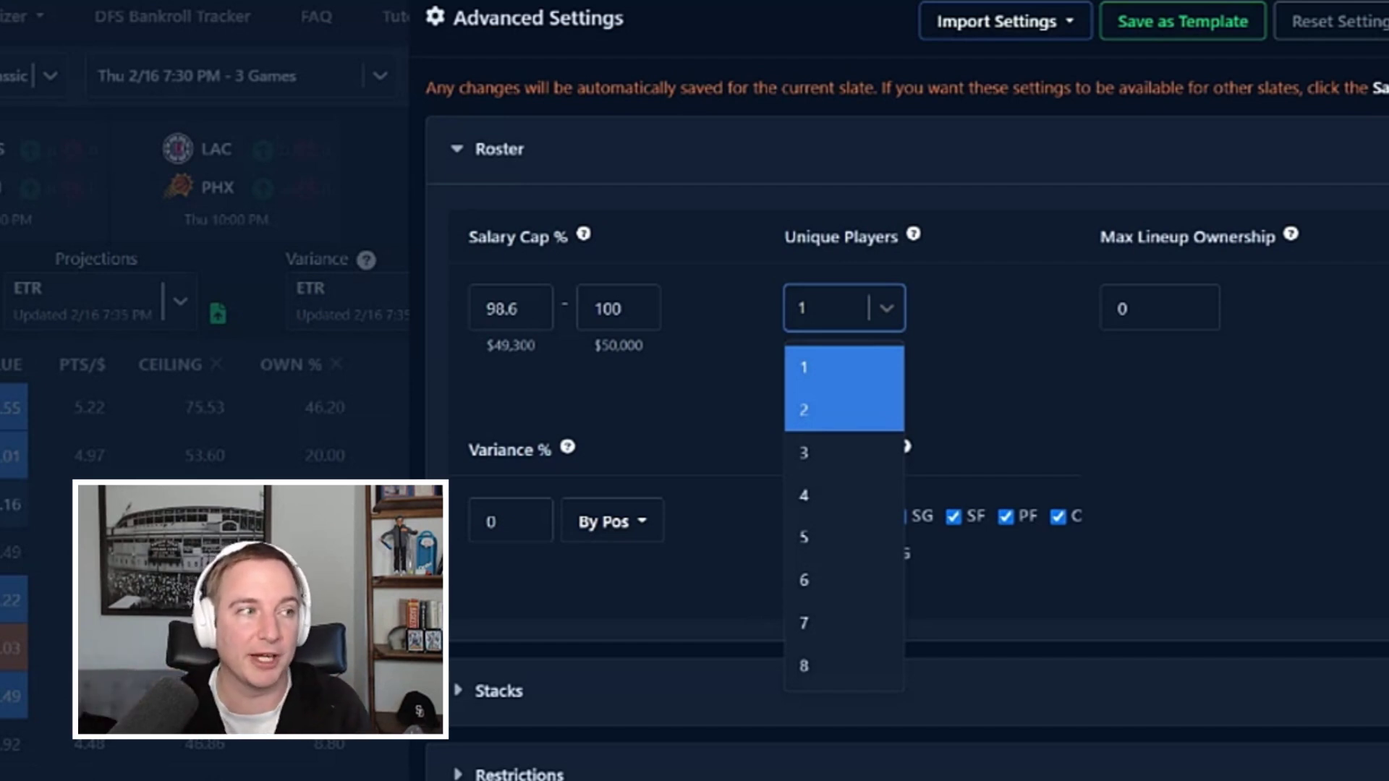
pyautogui.click(870, 407)
pyautogui.click(881, 319)
pyautogui.click(858, 452)
pyautogui.click(886, 312)
pyautogui.click(877, 360)
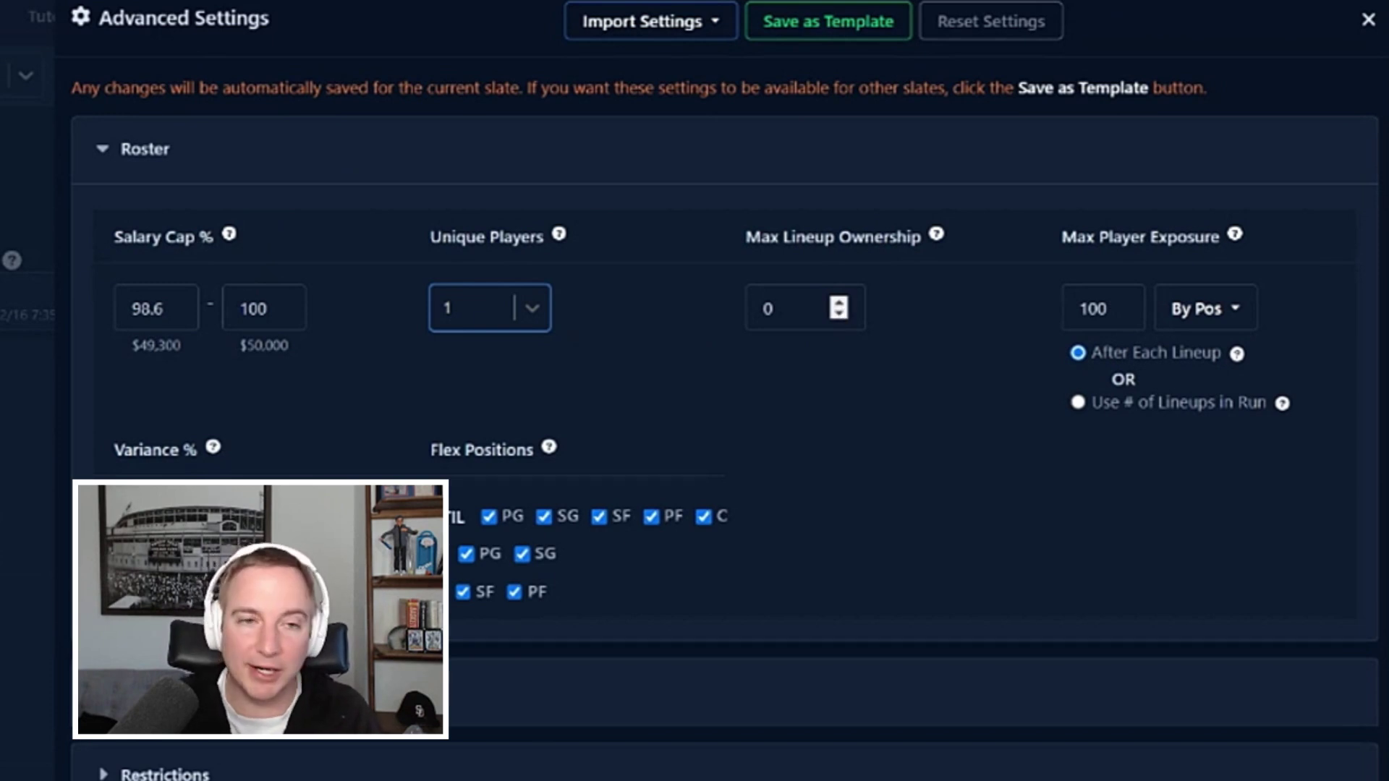
# Try a Max Lineup Ownership of 85 and reset it to 0
pyautogui.moveTo(781, 309); pyautogui.dragTo(760, 308)
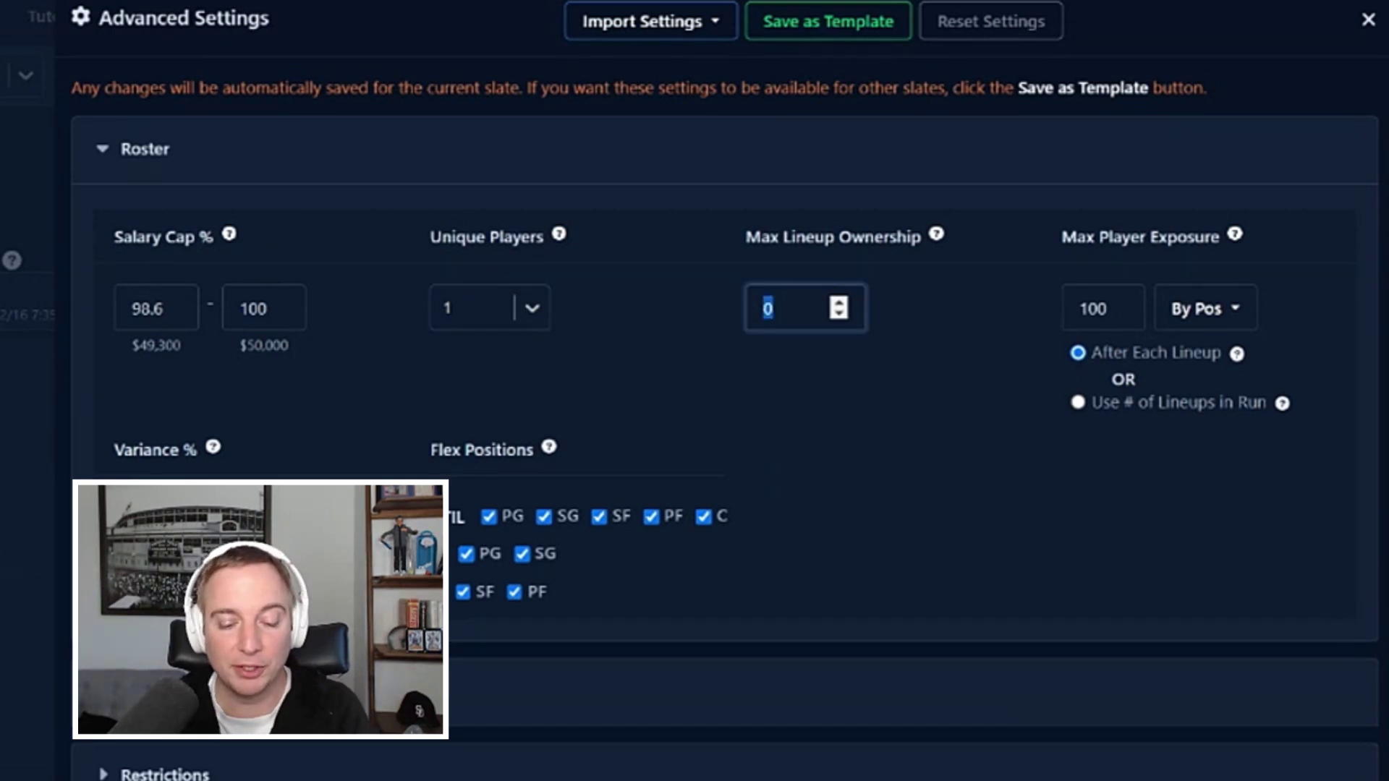
pyautogui.write('85')
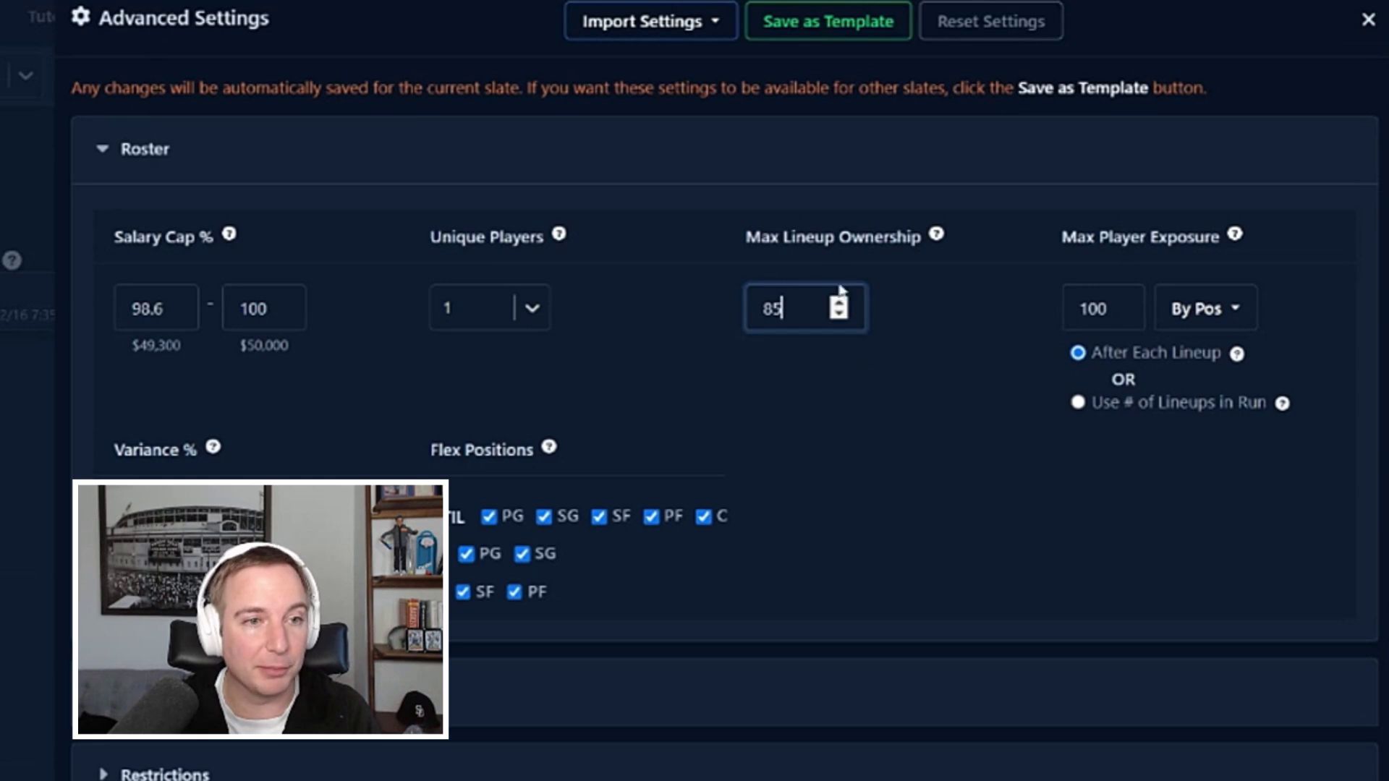
pyautogui.hotkey('ctrl', 'a')
pyautogui.write('0')
pyautogui.click(926, 466)
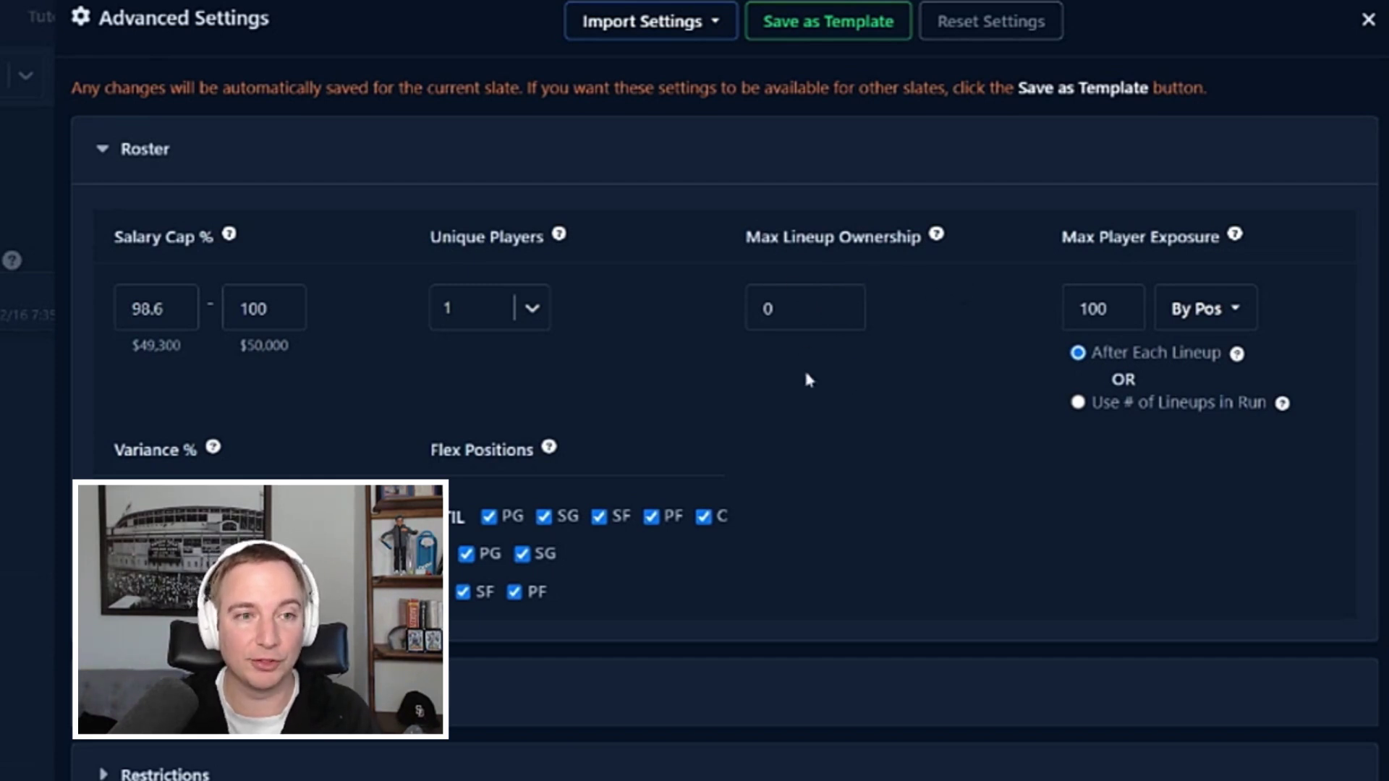
# View the by-position fields for Max Player Exposure and close them without entering values
pyautogui.click(1211, 311)
pyautogui.click(1212, 312)
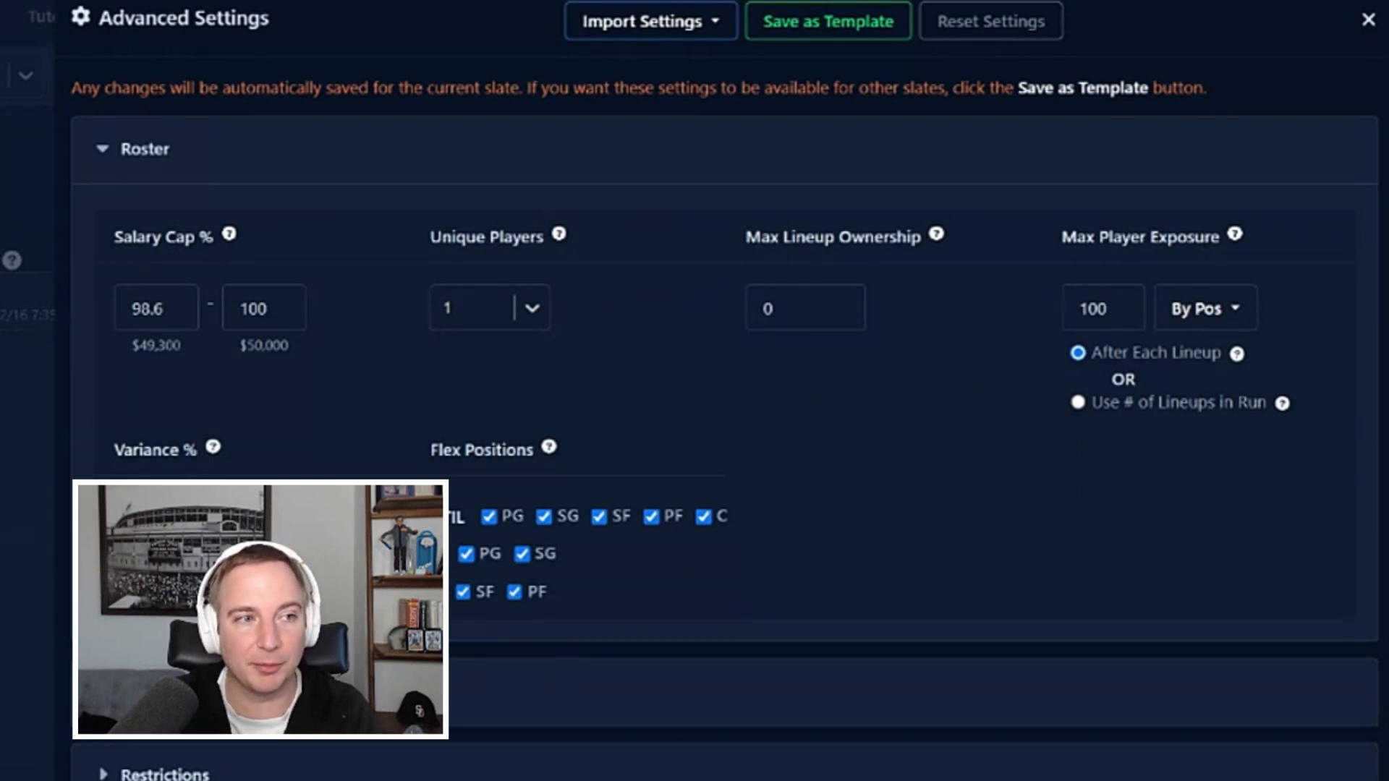
pyautogui.click(1232, 317)
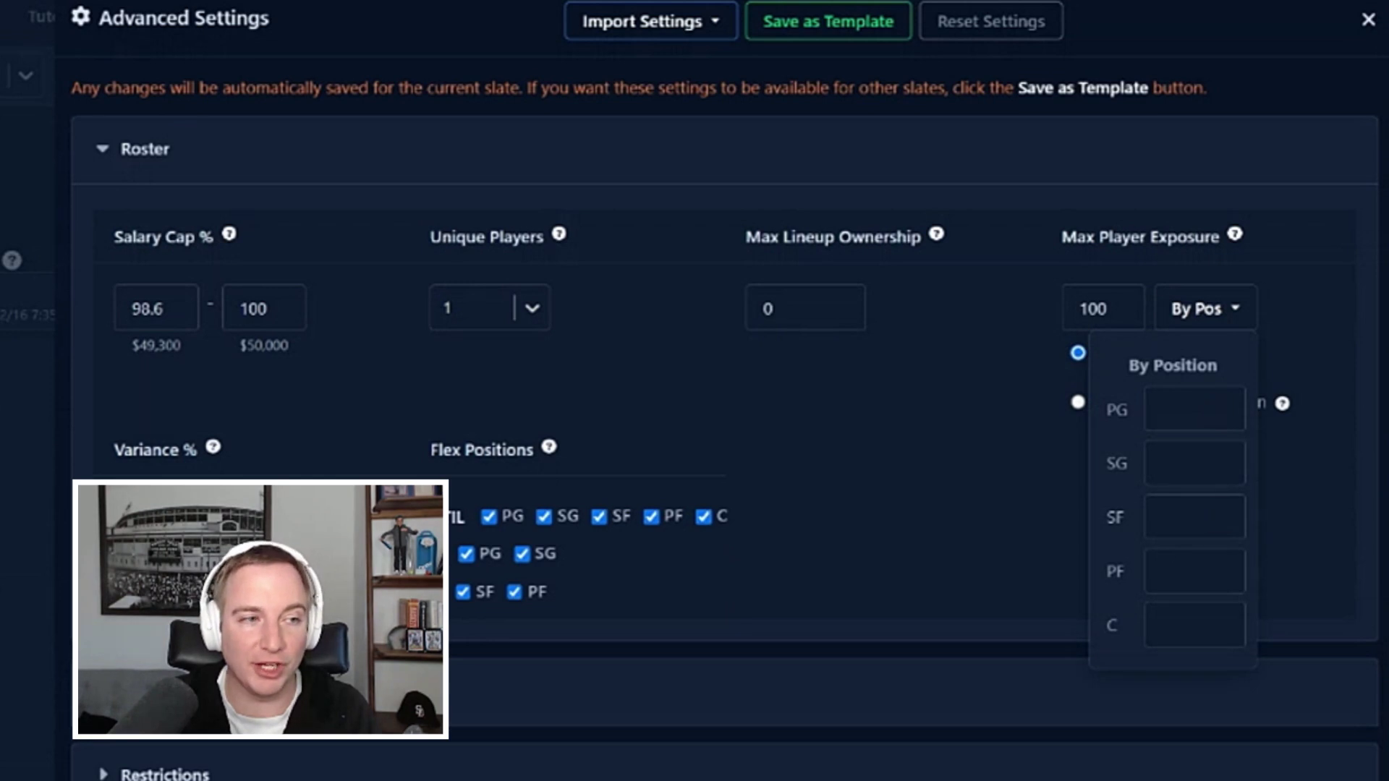
pyautogui.click(881, 477)
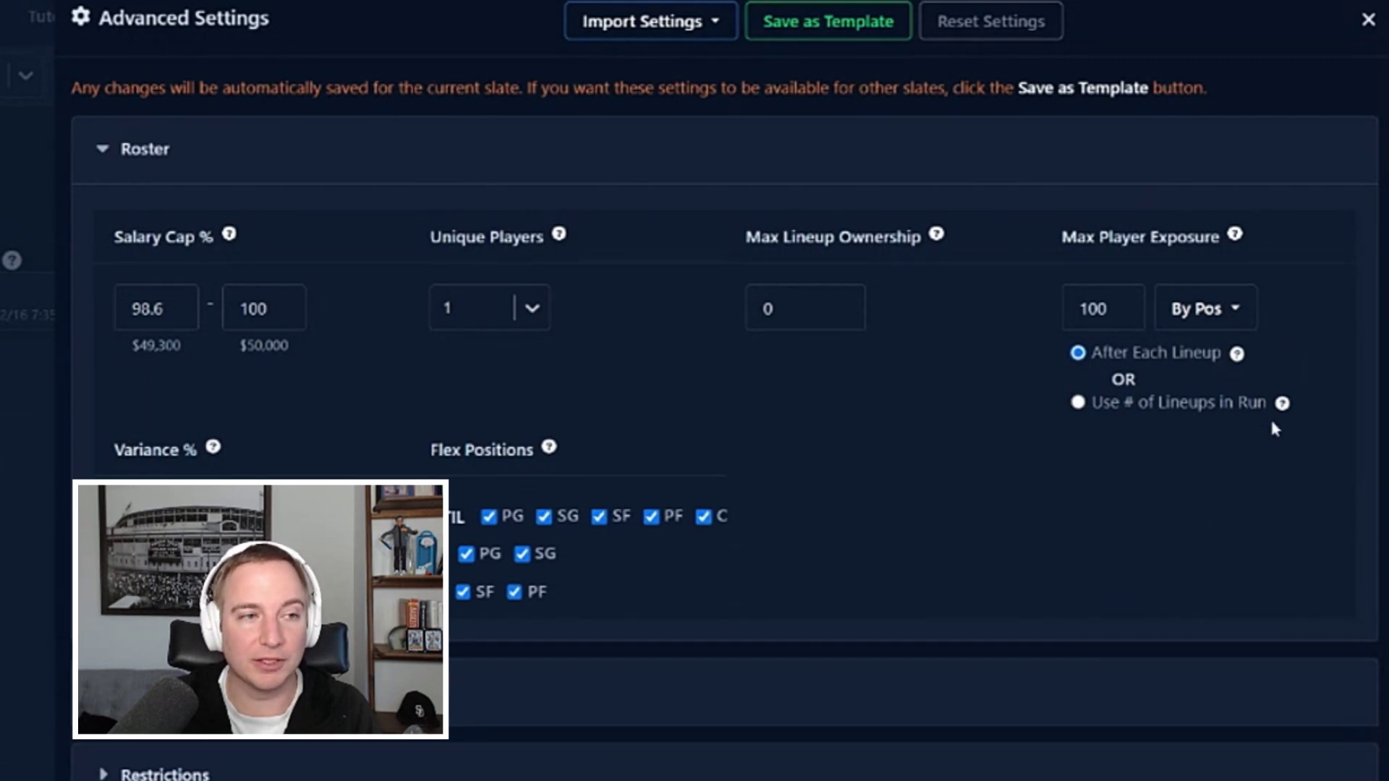
# Switch the Max Player Exposure calculation to Use # of Lineups in Run and view its explanation
pyautogui.click(1078, 403)
pyautogui.moveTo(1282, 405)
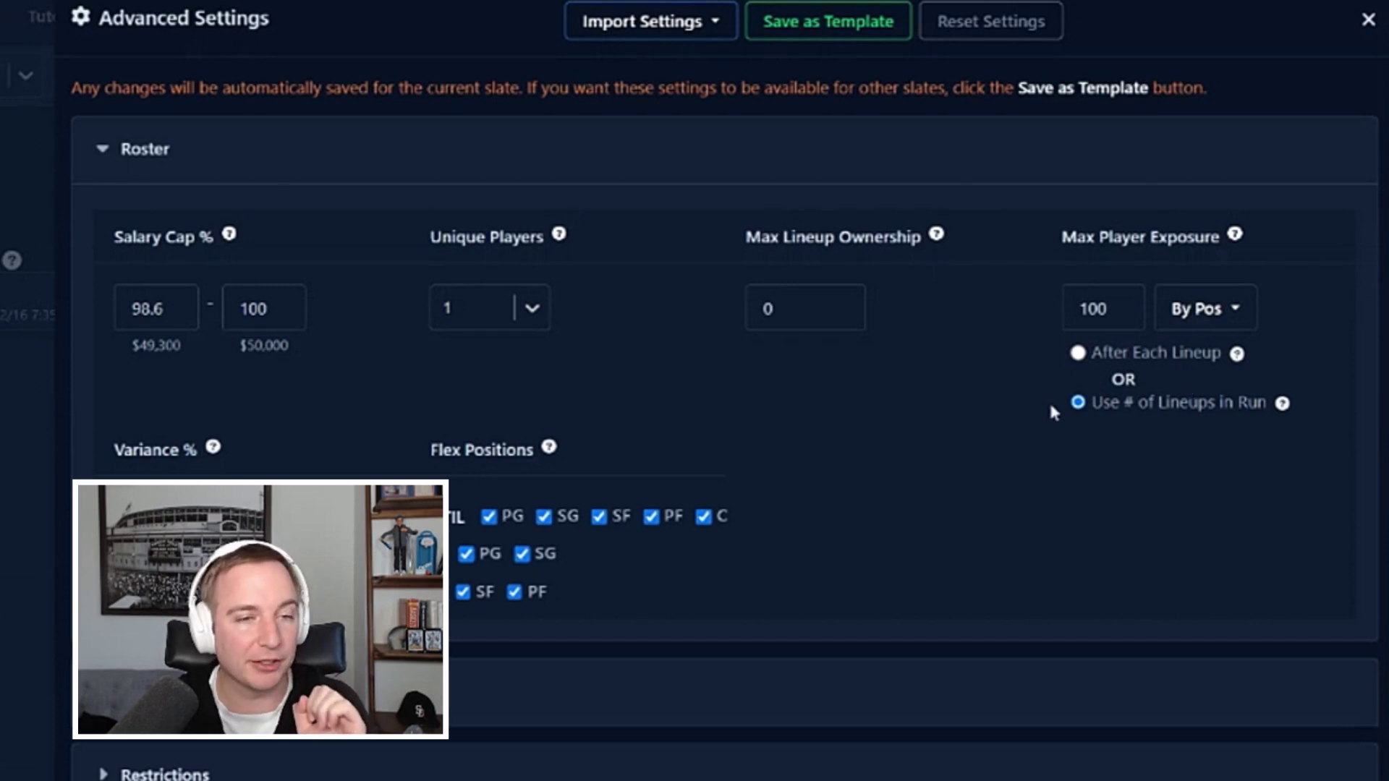
pyautogui.click(682, 128)
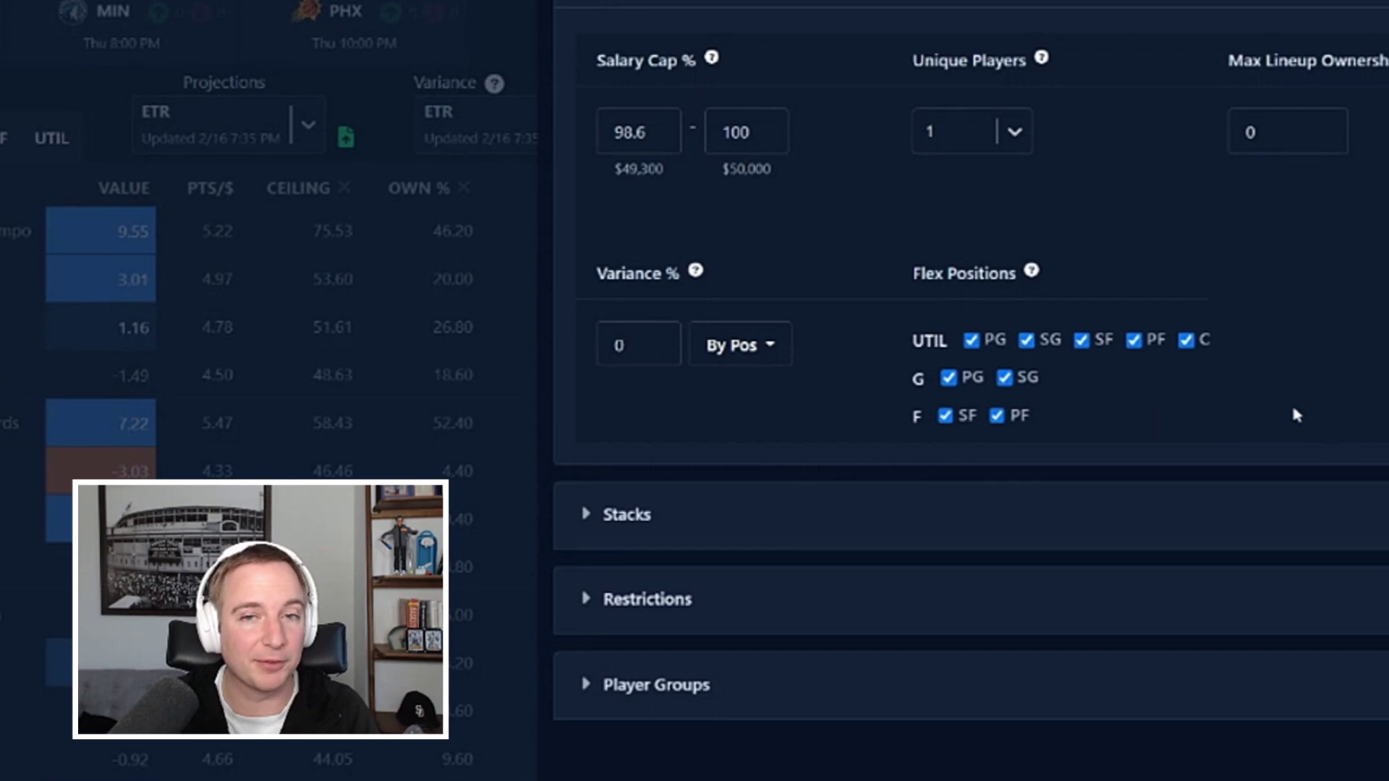
# Exclude SF from the UTIL flex position and include it again
pyautogui.click(1081, 340)
pyautogui.click(1081, 340)
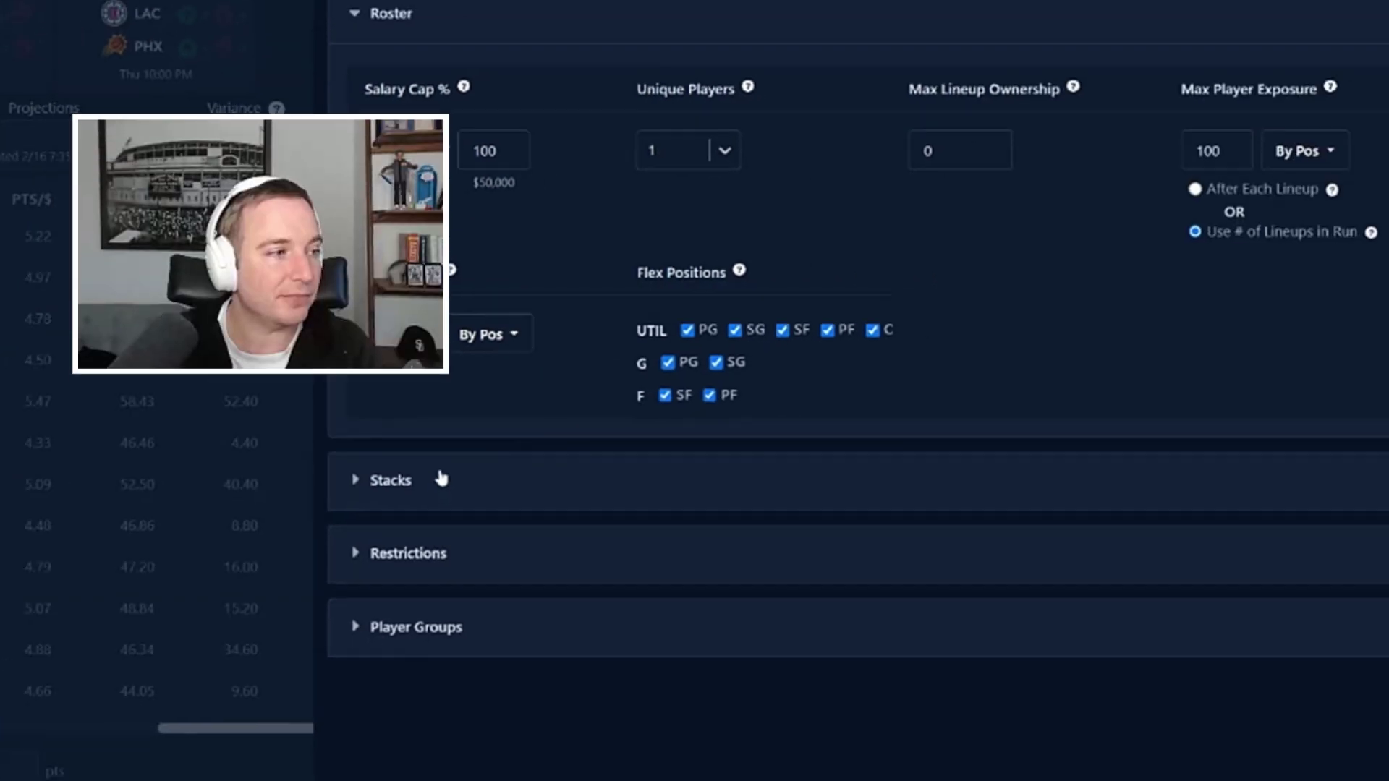
# Add a position stack rule for PG in the Stacks settings and view its quantity conditions, keeping At Least
pyautogui.click(680, 515)
pyautogui.click(1306, 536)
pyautogui.scroll(-1, 897, 471)
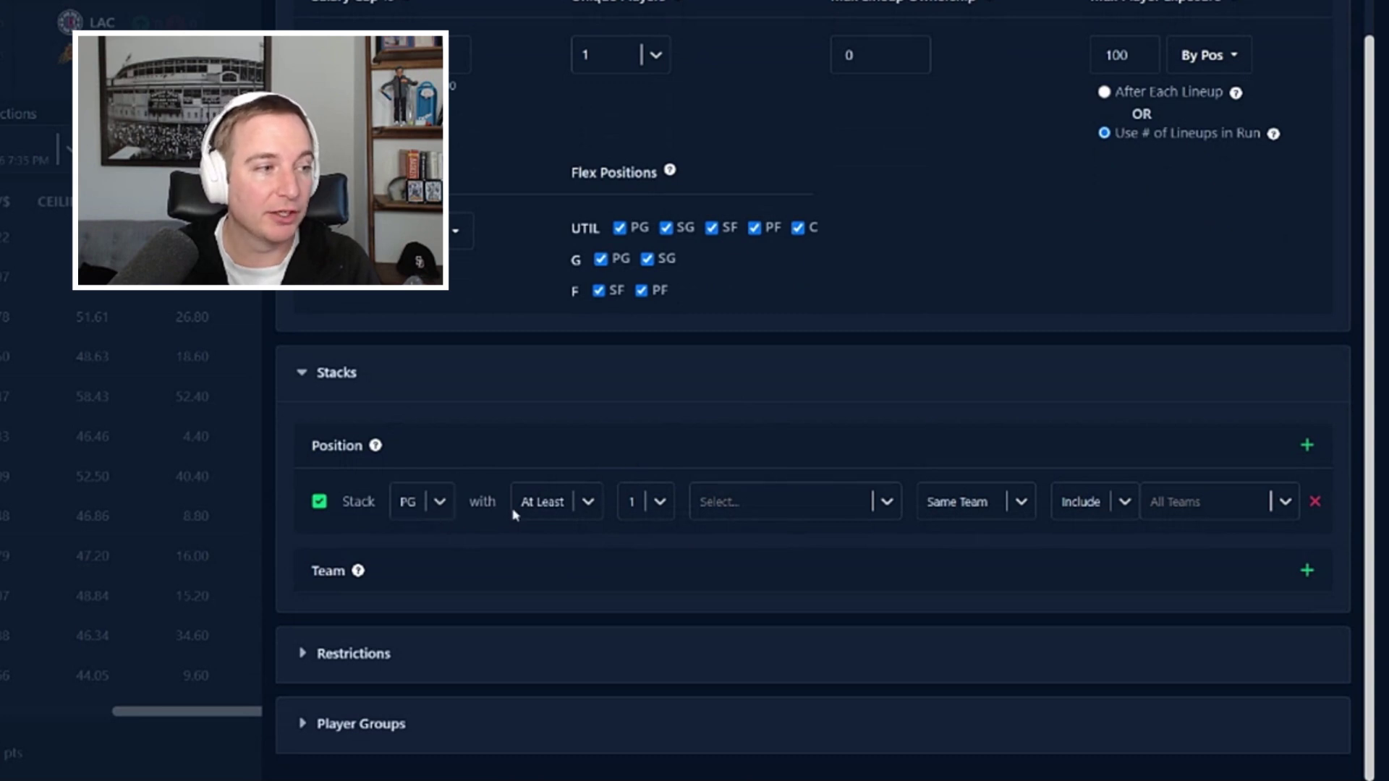
pyautogui.click(571, 507)
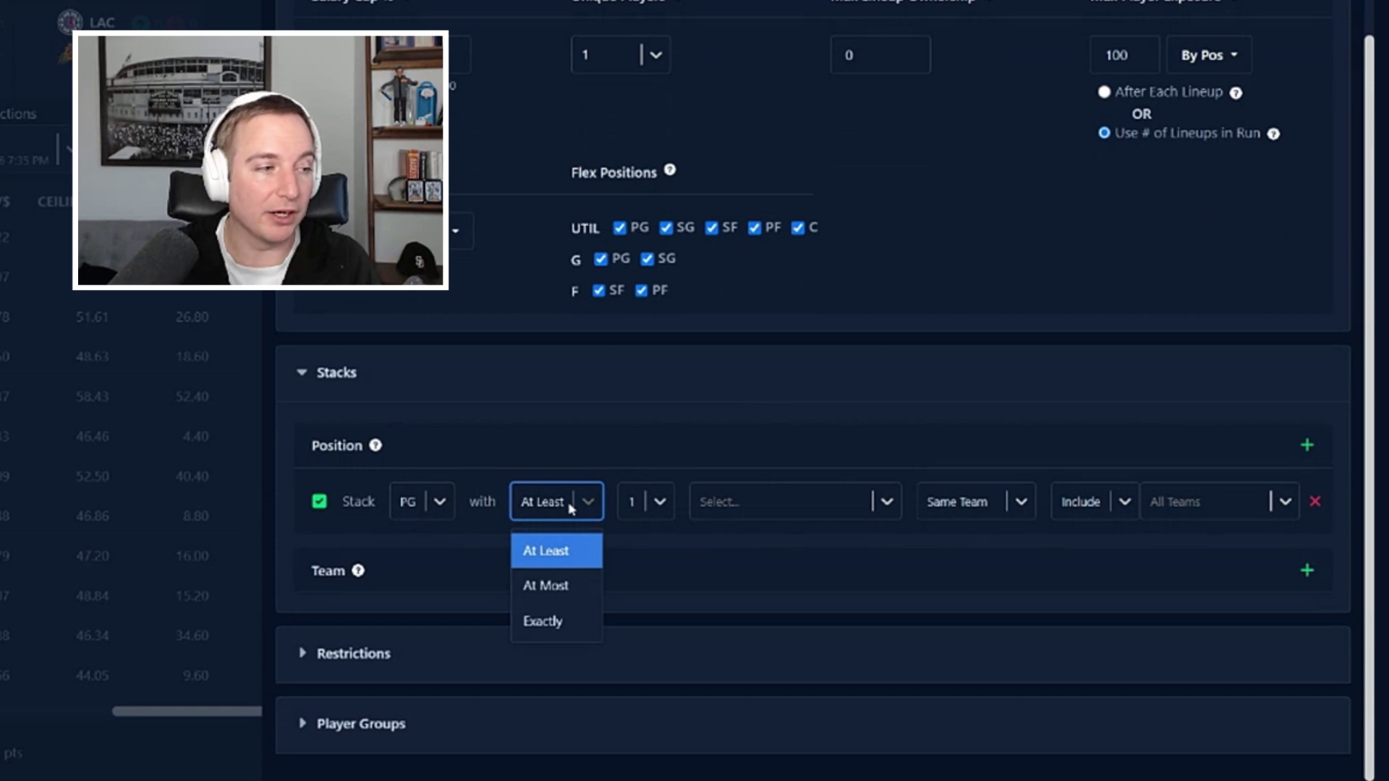
pyautogui.click(572, 505)
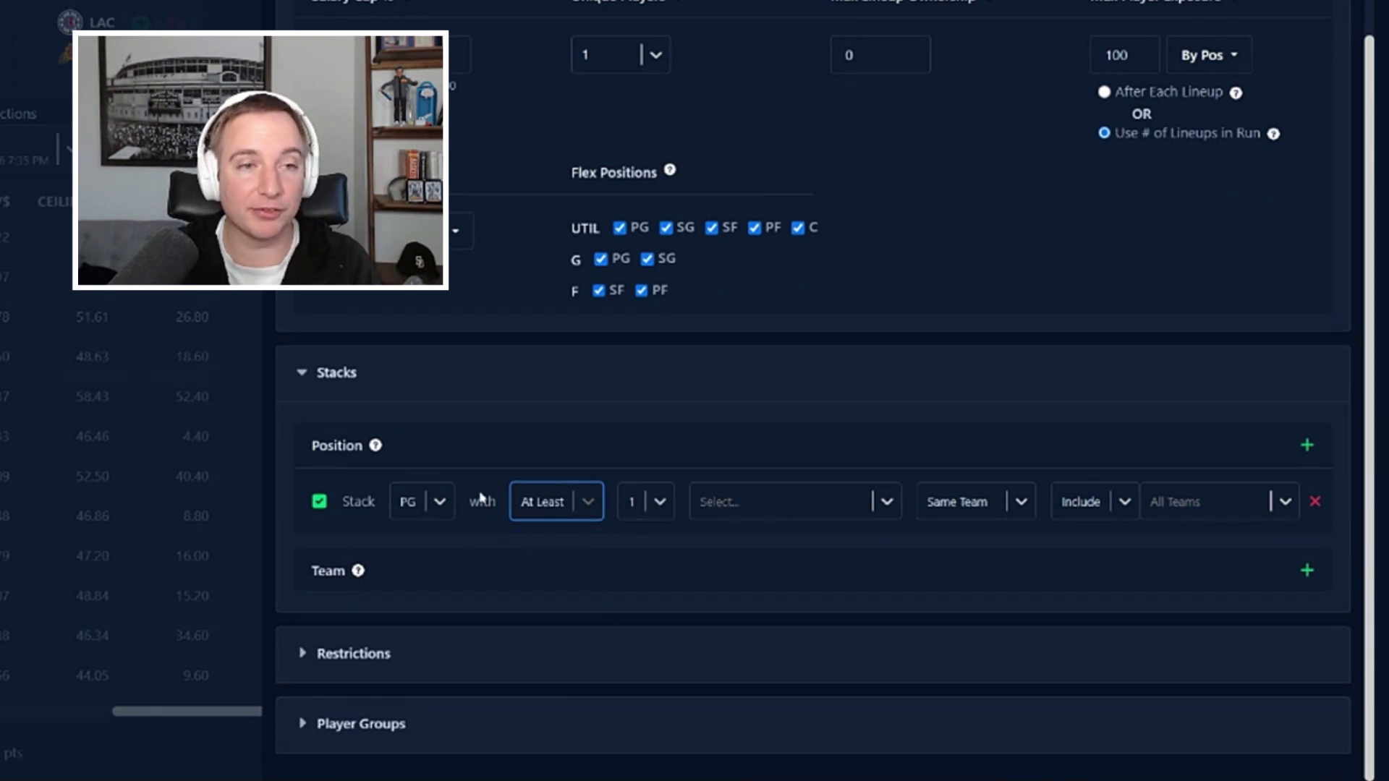
# Try pairing the PG stack with at least 1 C from the same team and remove C again
pyautogui.click(762, 502)
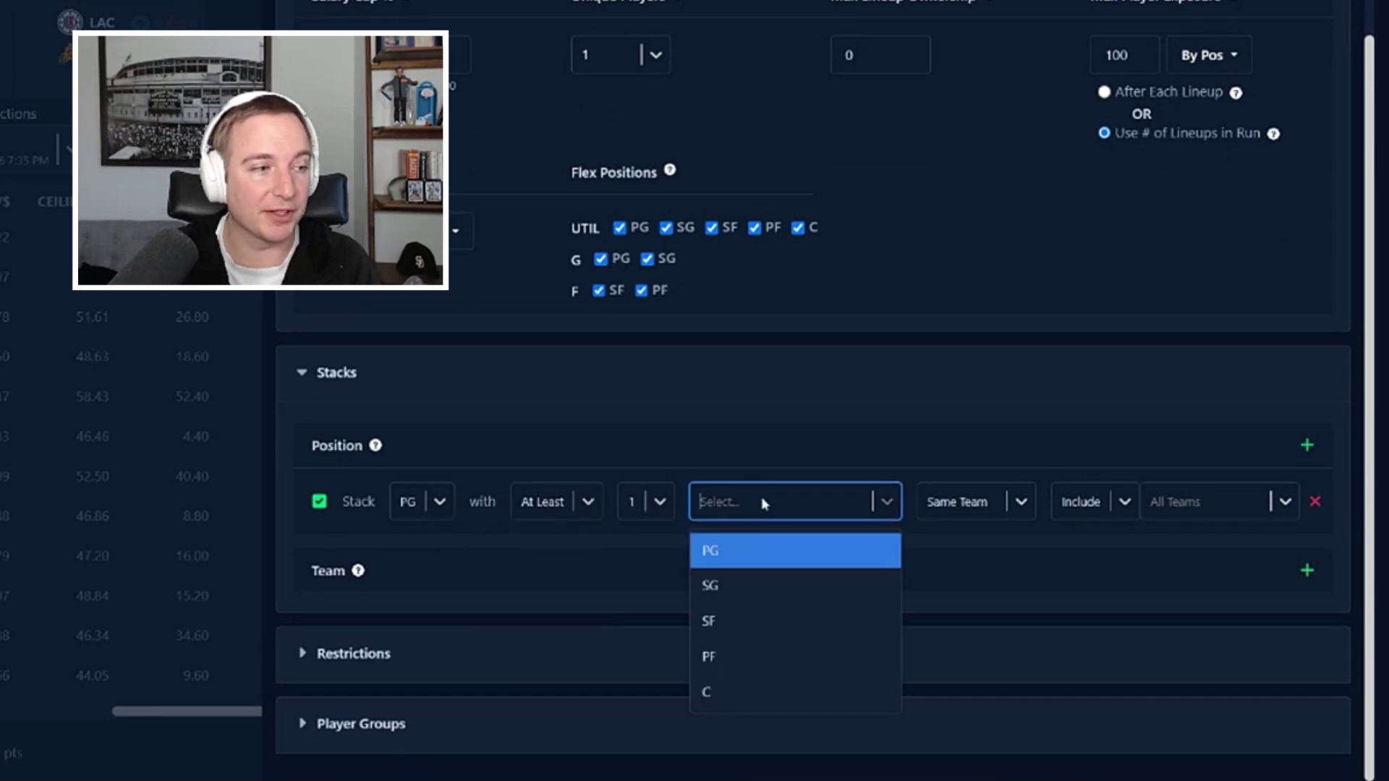
pyautogui.click(750, 681)
pyautogui.click(893, 437)
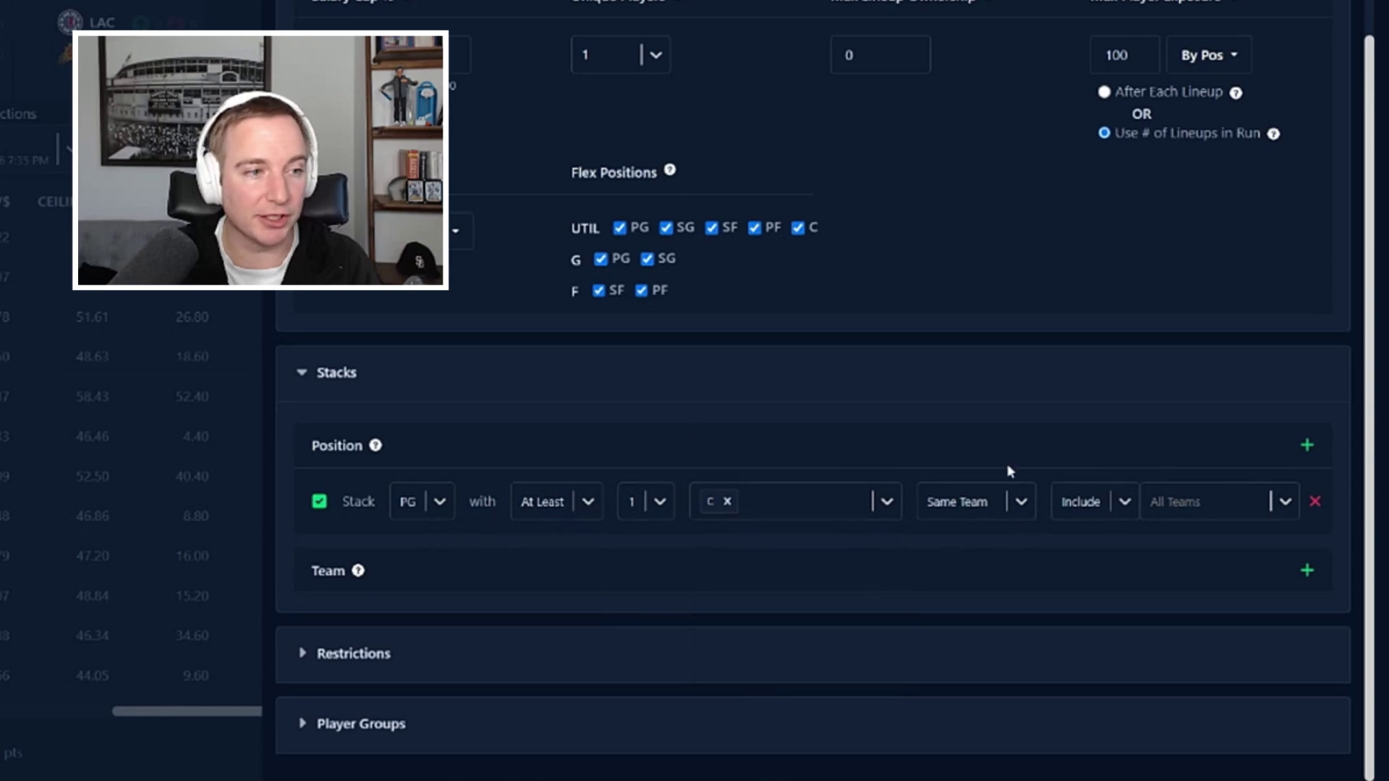
pyautogui.click(728, 502)
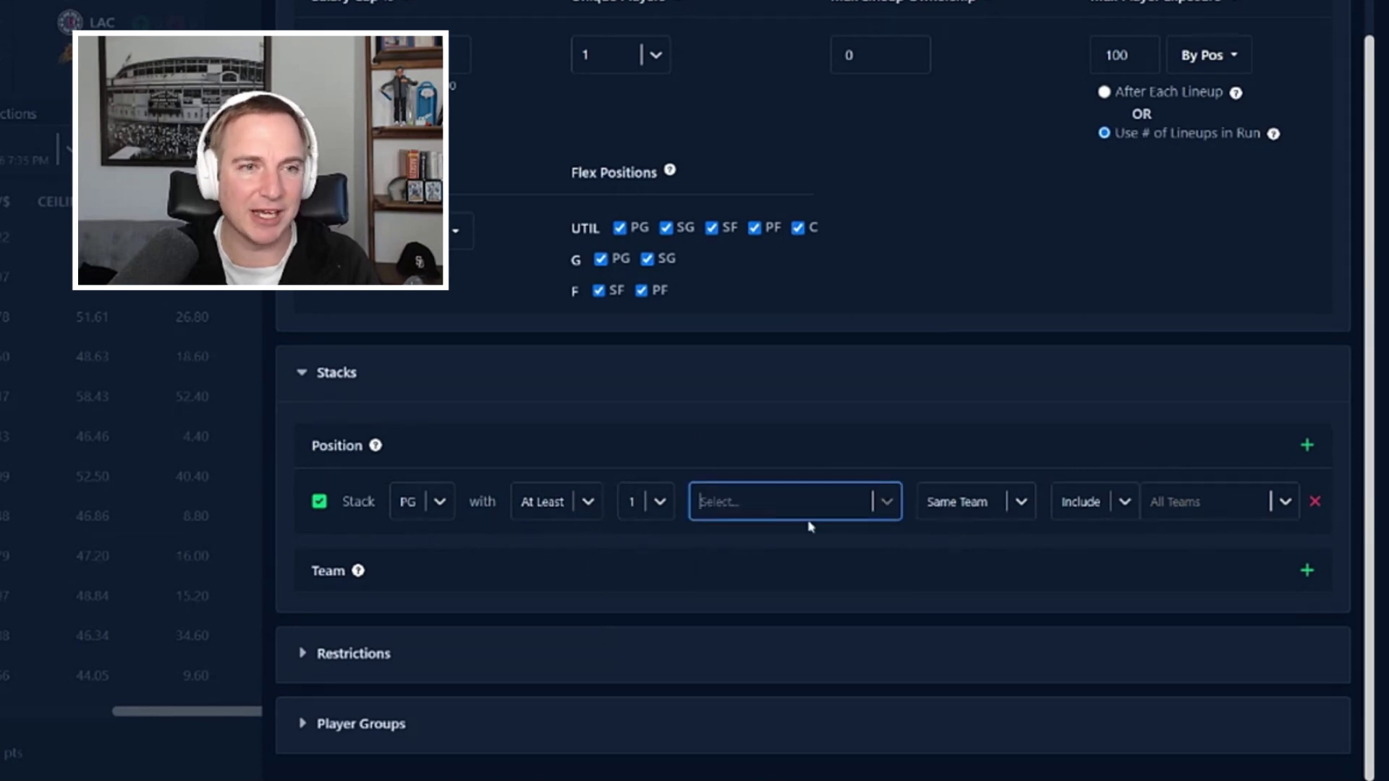
# Try the At Most condition on the PG stack rule, and set it to Exactly 0 PG from the same team
pyautogui.click(577, 515)
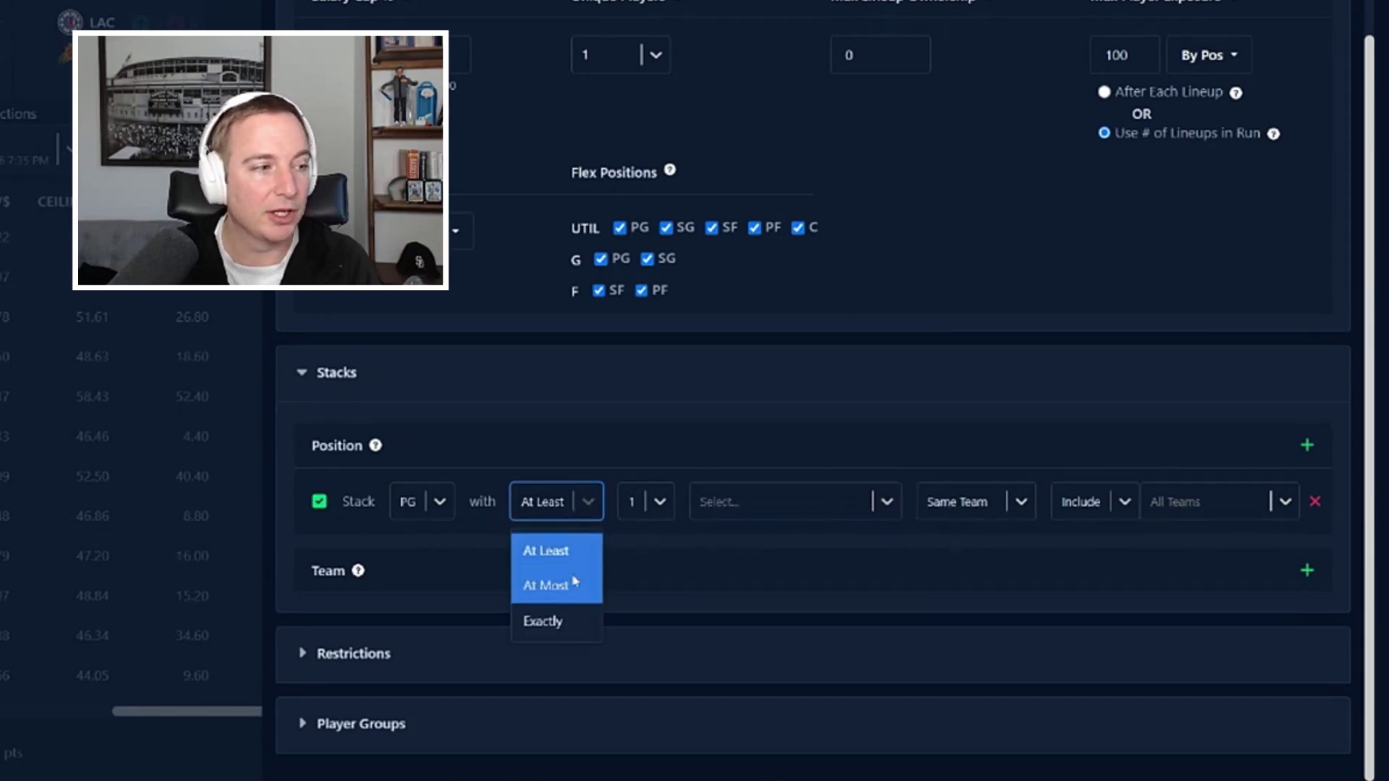
pyautogui.click(546, 585)
pyautogui.click(645, 502)
pyautogui.click(651, 518)
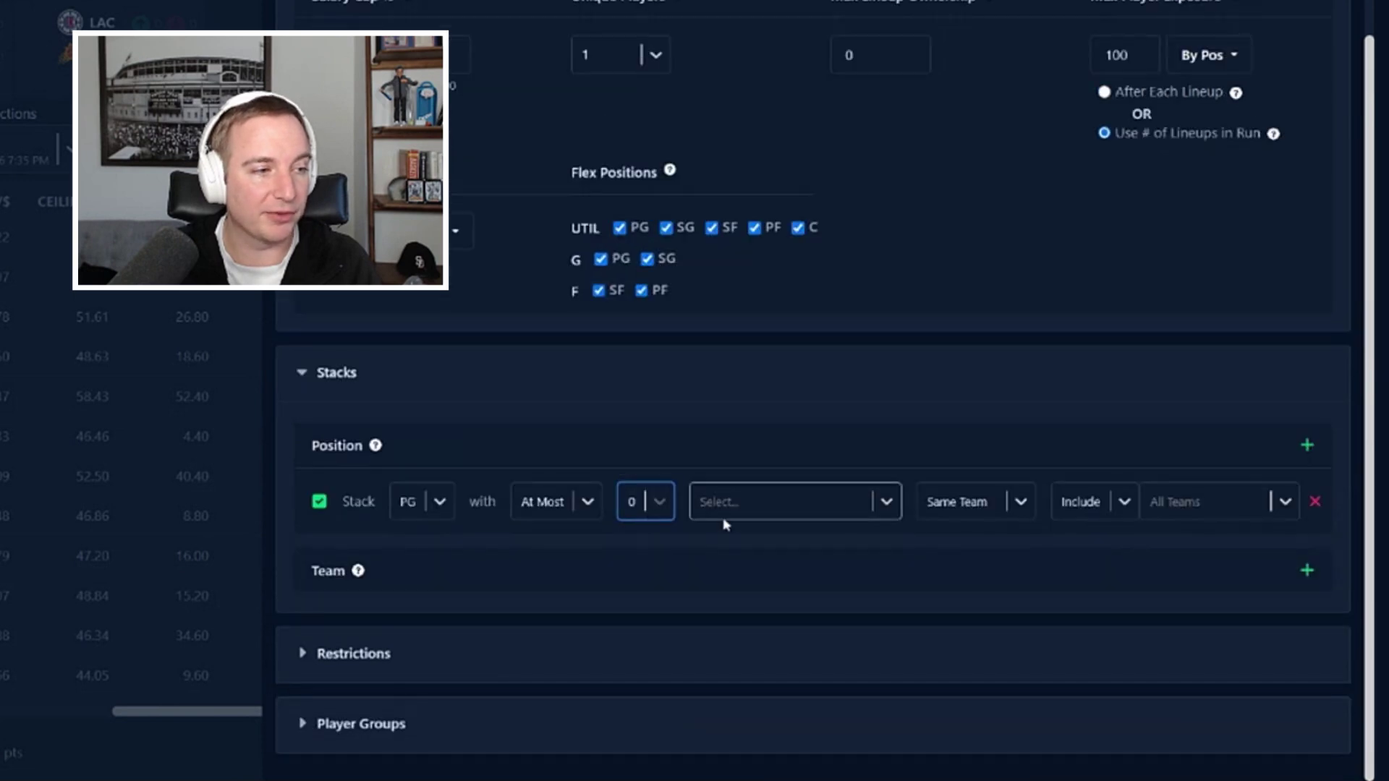
pyautogui.click(557, 502)
pyautogui.click(565, 614)
pyautogui.click(755, 494)
pyautogui.click(749, 552)
pyautogui.click(1056, 560)
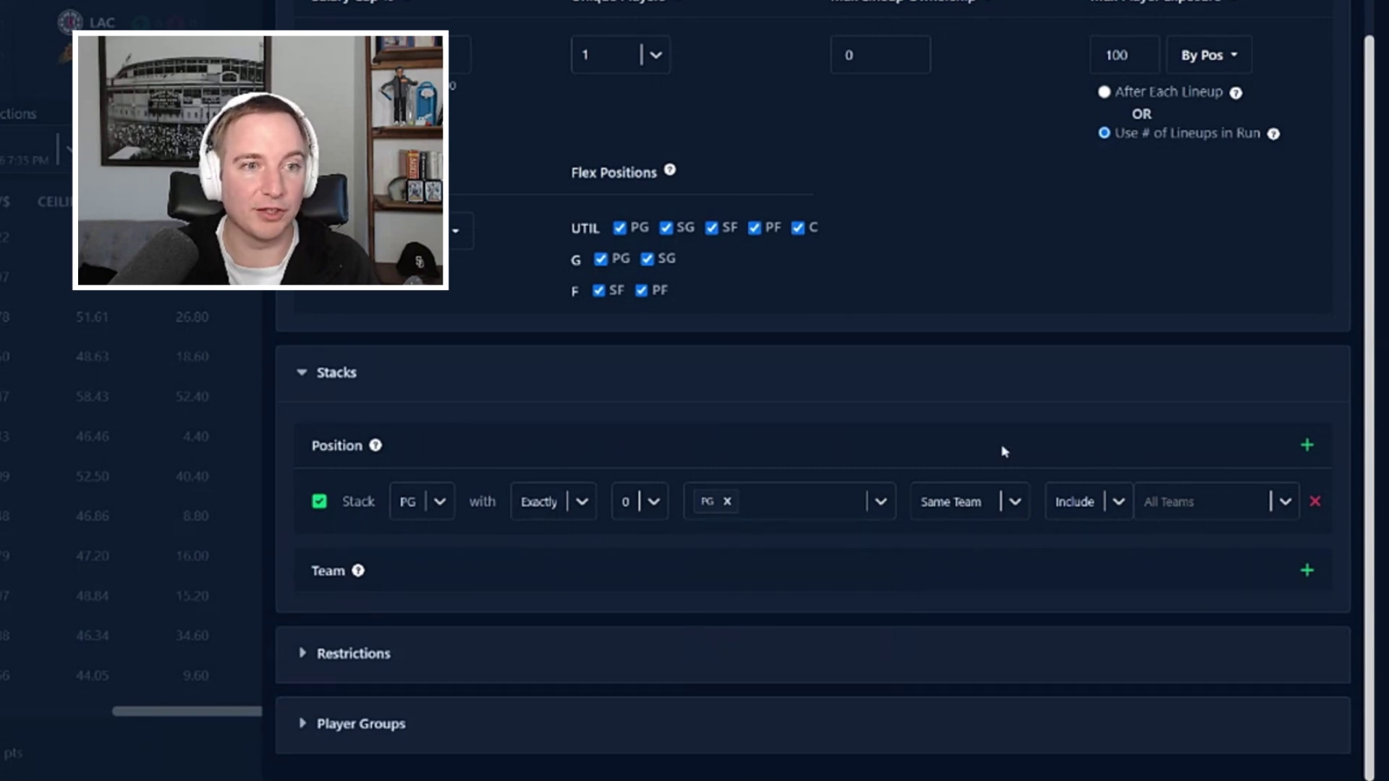
# Delete the PG position stack rule
pyautogui.click(1315, 501)
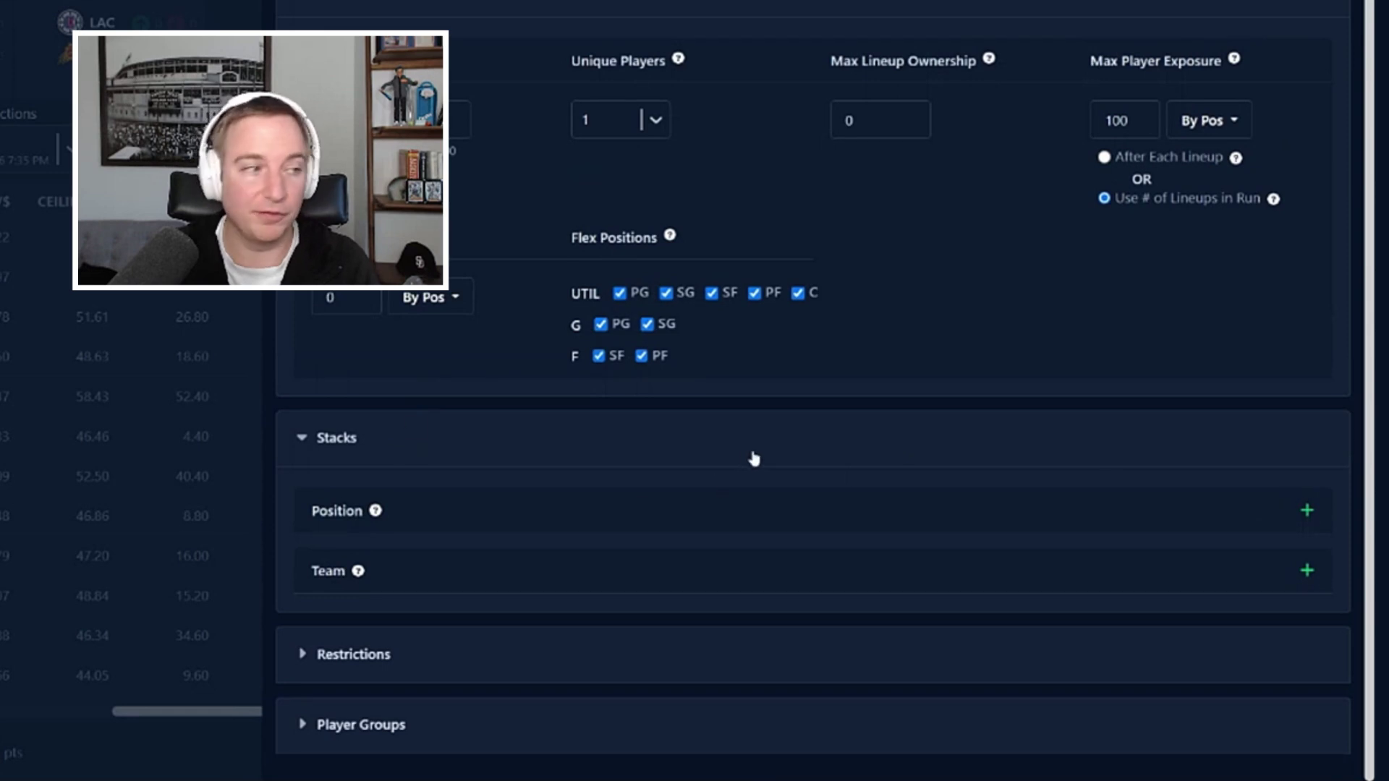
# Try a team stack rule that forces 1 player from WAS, and remove the rule again
pyautogui.click(1306, 570)
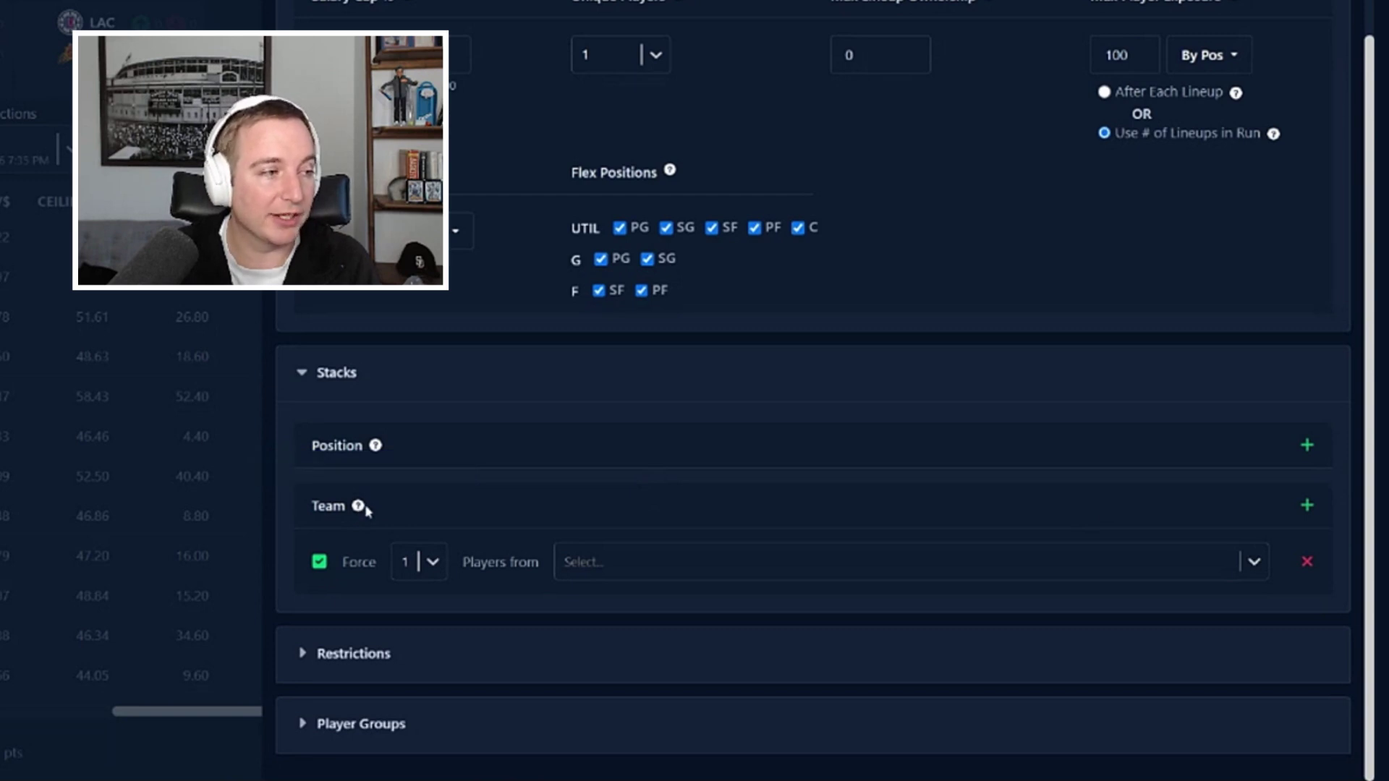
pyautogui.click(592, 562)
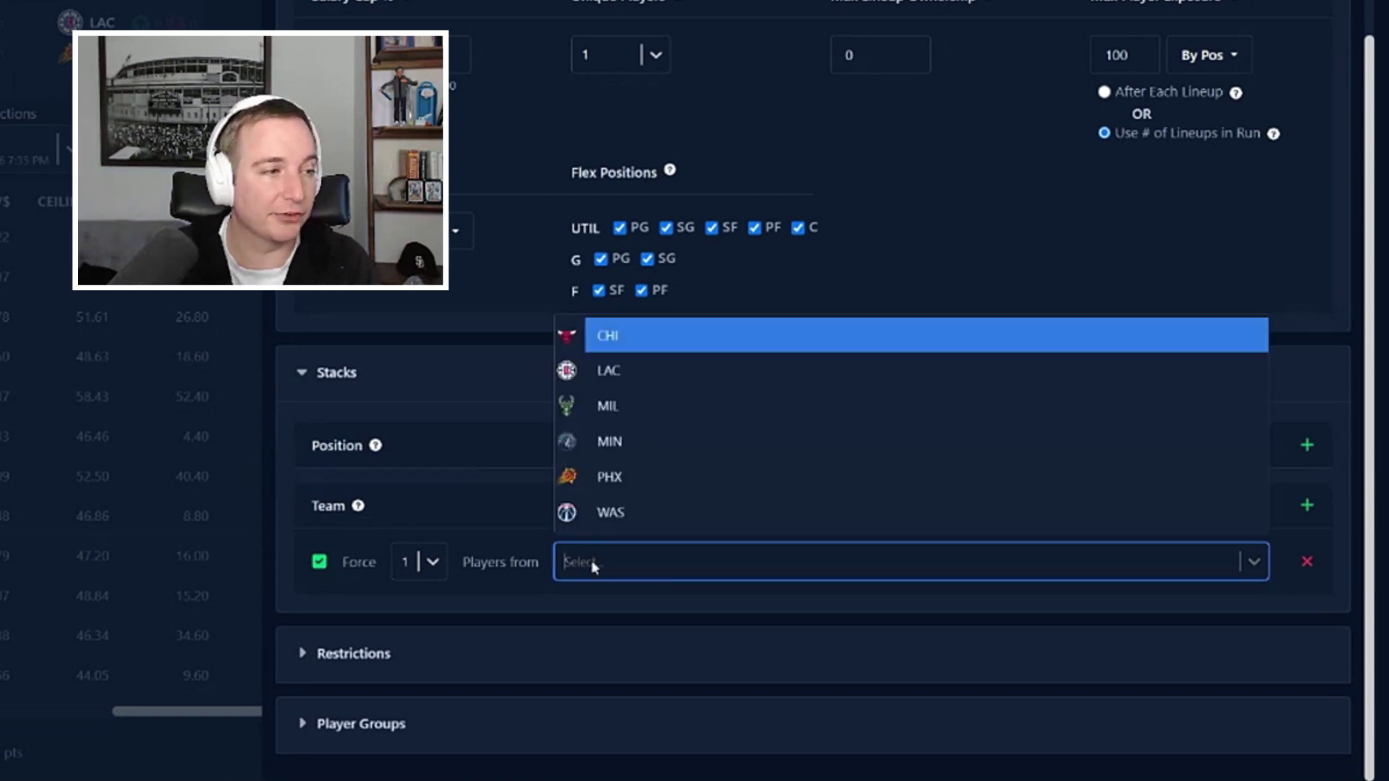
pyautogui.click(646, 515)
pyautogui.click(844, 620)
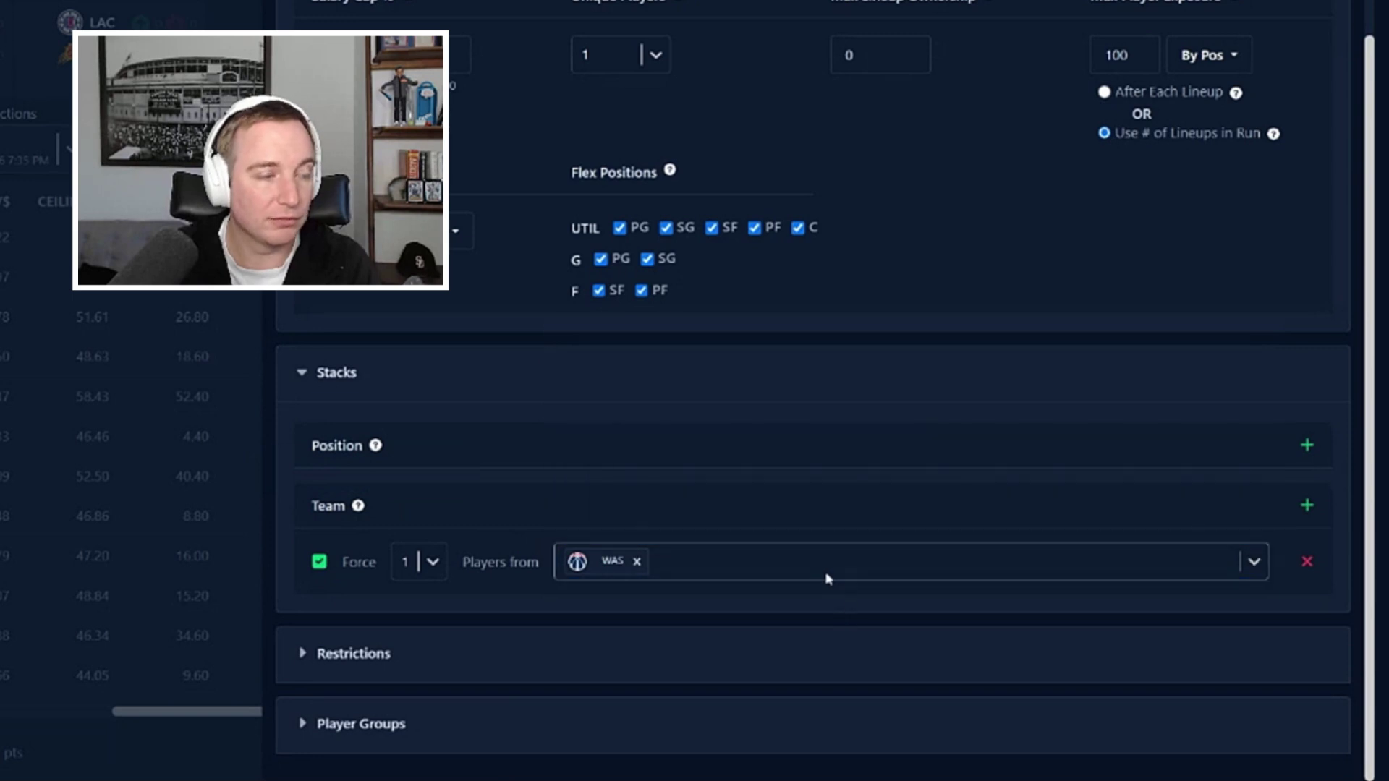
pyautogui.click(1307, 563)
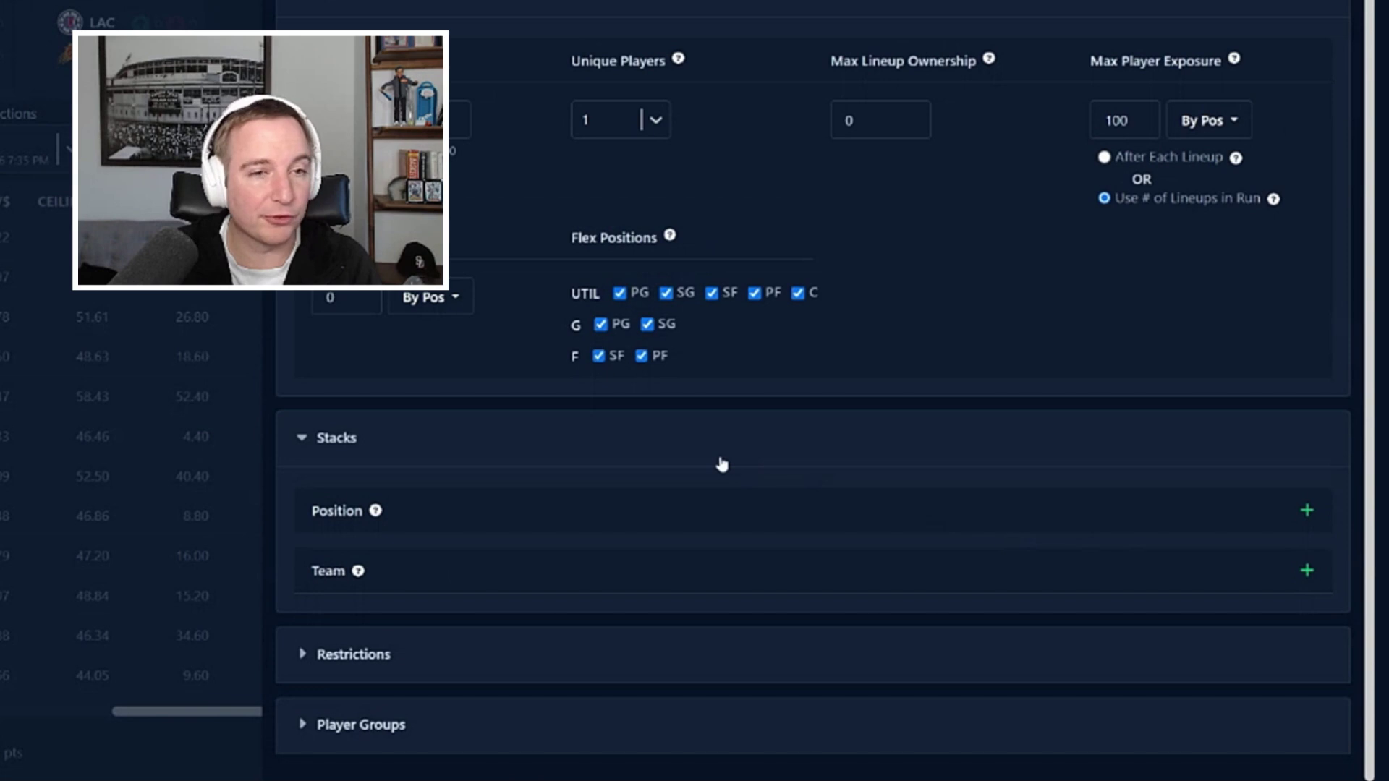
# Open the Restrictions settings, try a minimum of 1 player for CHI, and return it to 0
pyautogui.click(355, 675)
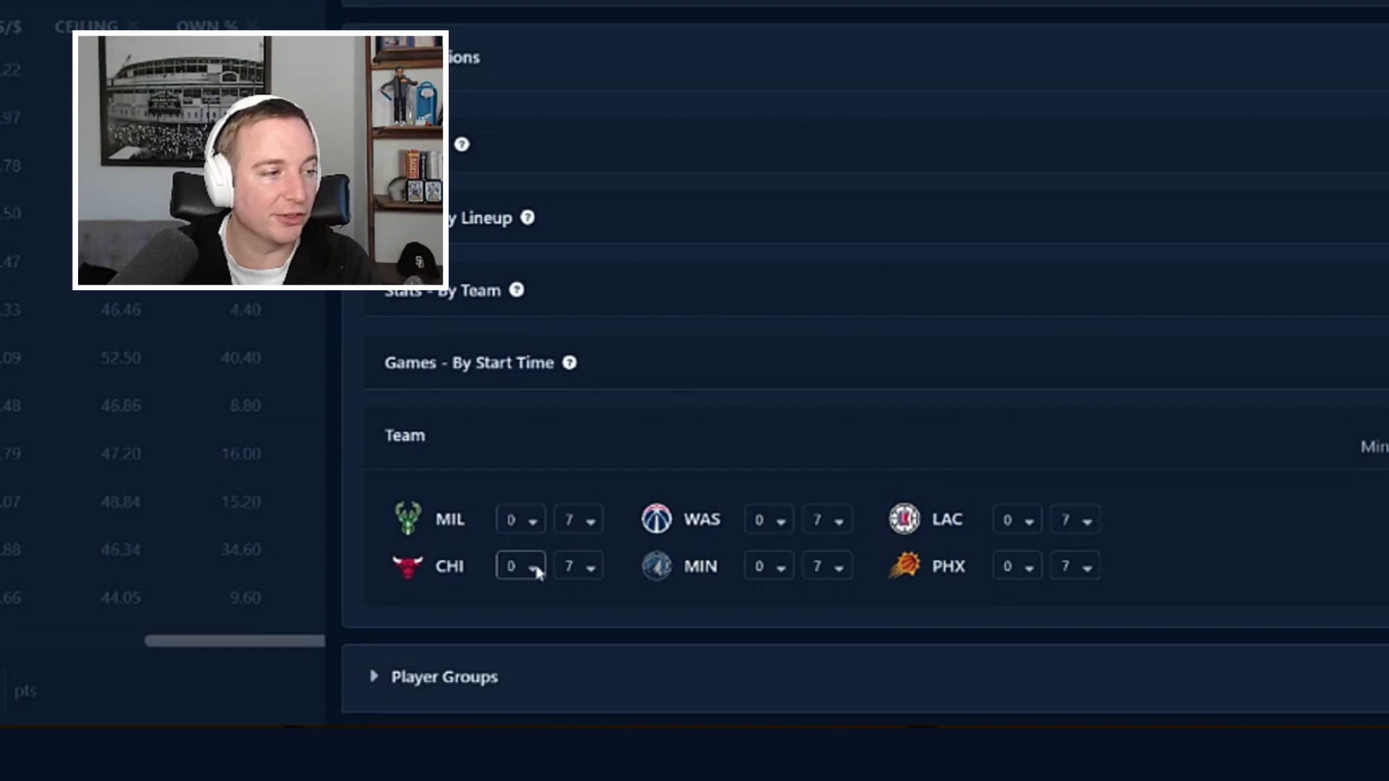
pyautogui.click(537, 572)
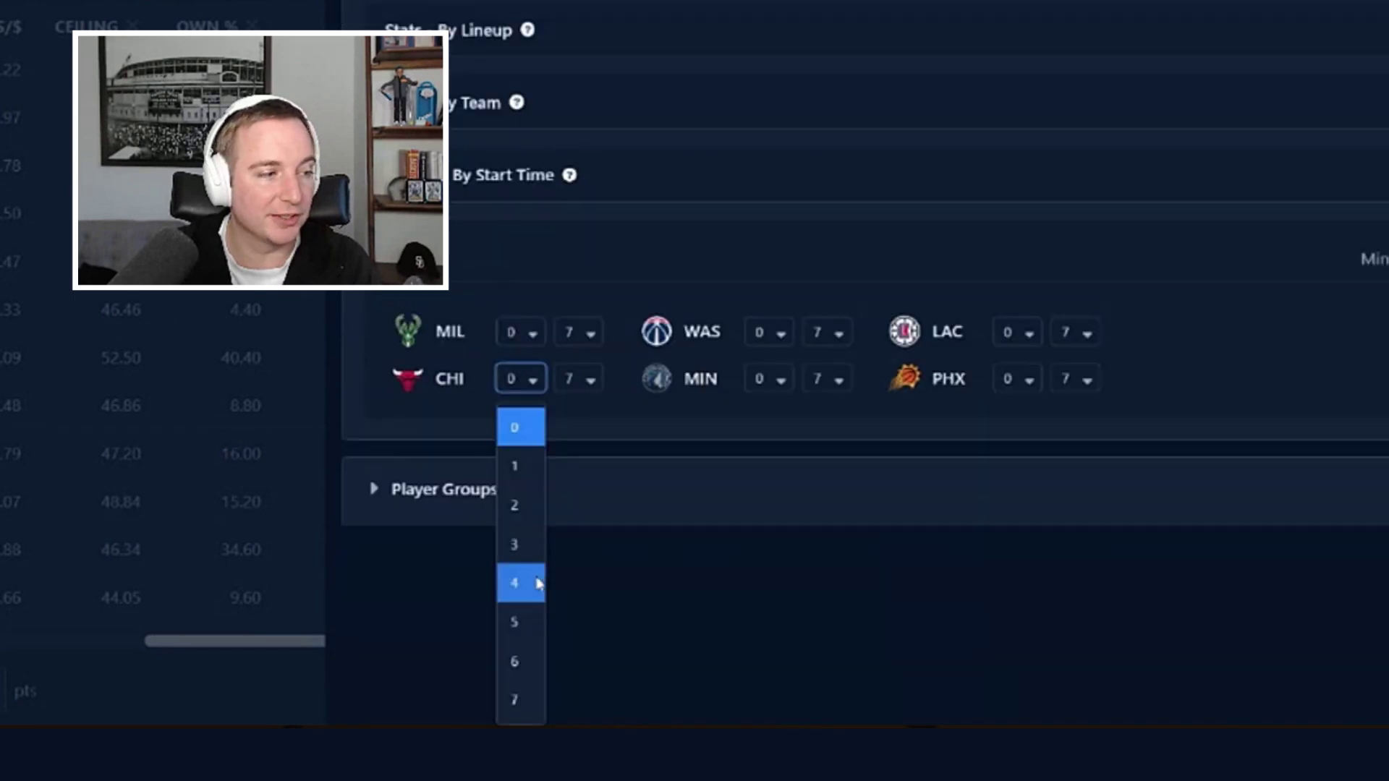
pyautogui.click(533, 489)
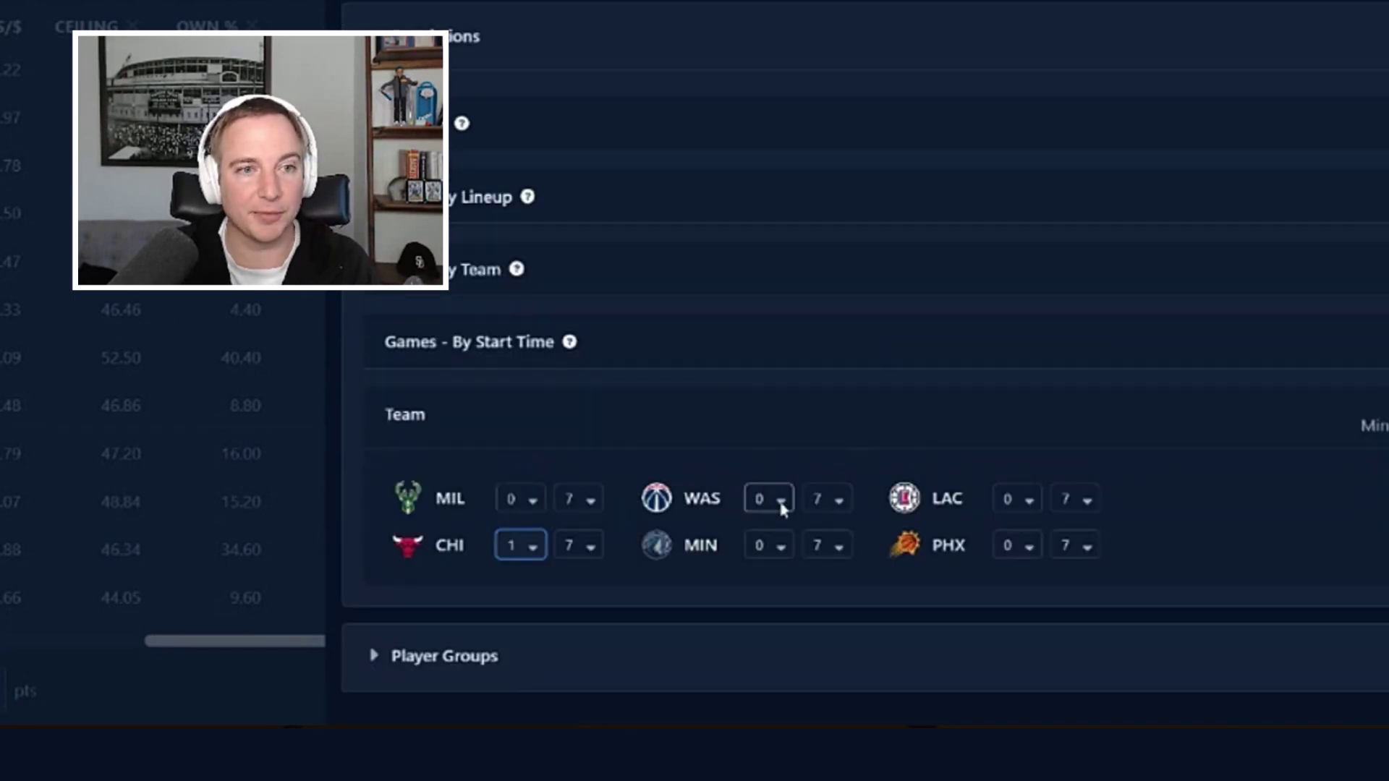
pyautogui.click(530, 549)
pyautogui.click(528, 428)
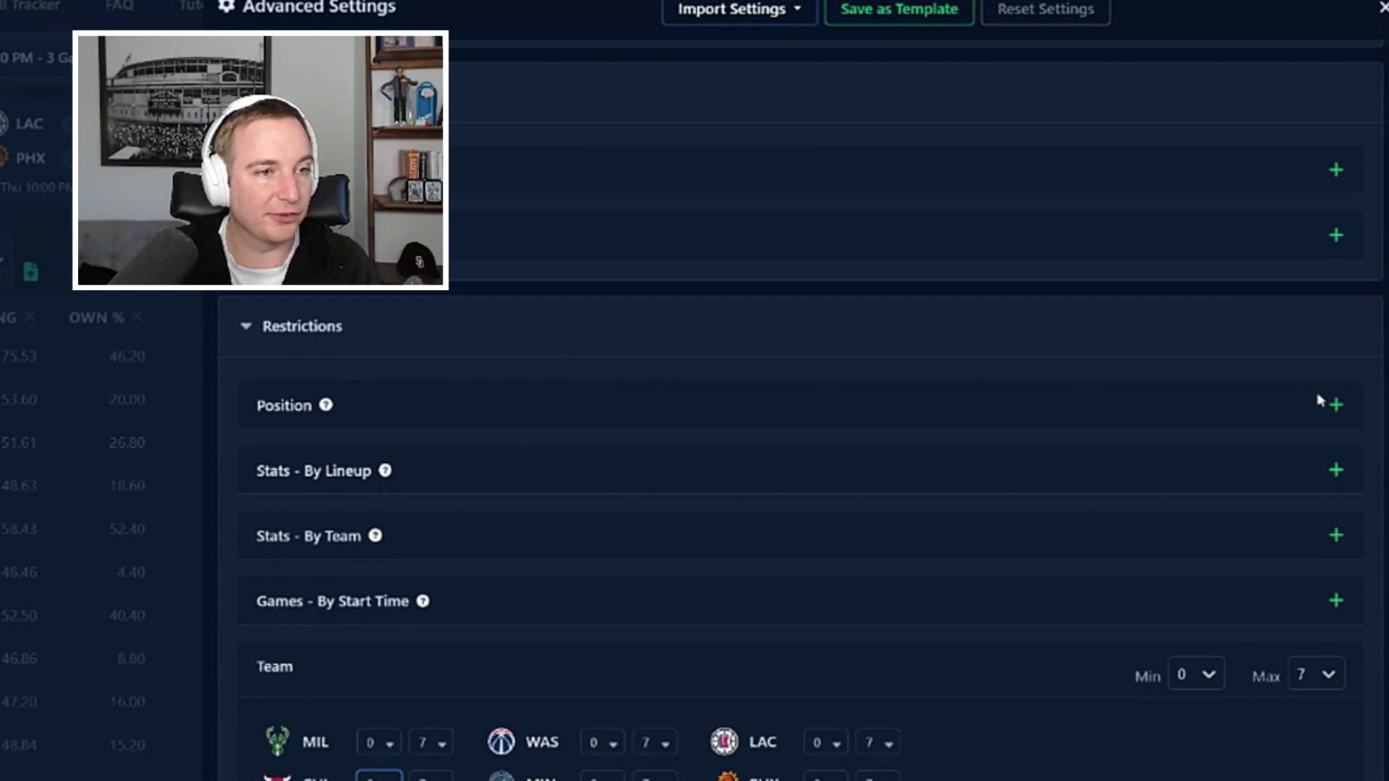
# Try a position restriction requiring at least 1 SG from the same team, and remove it again
pyautogui.click(1336, 405)
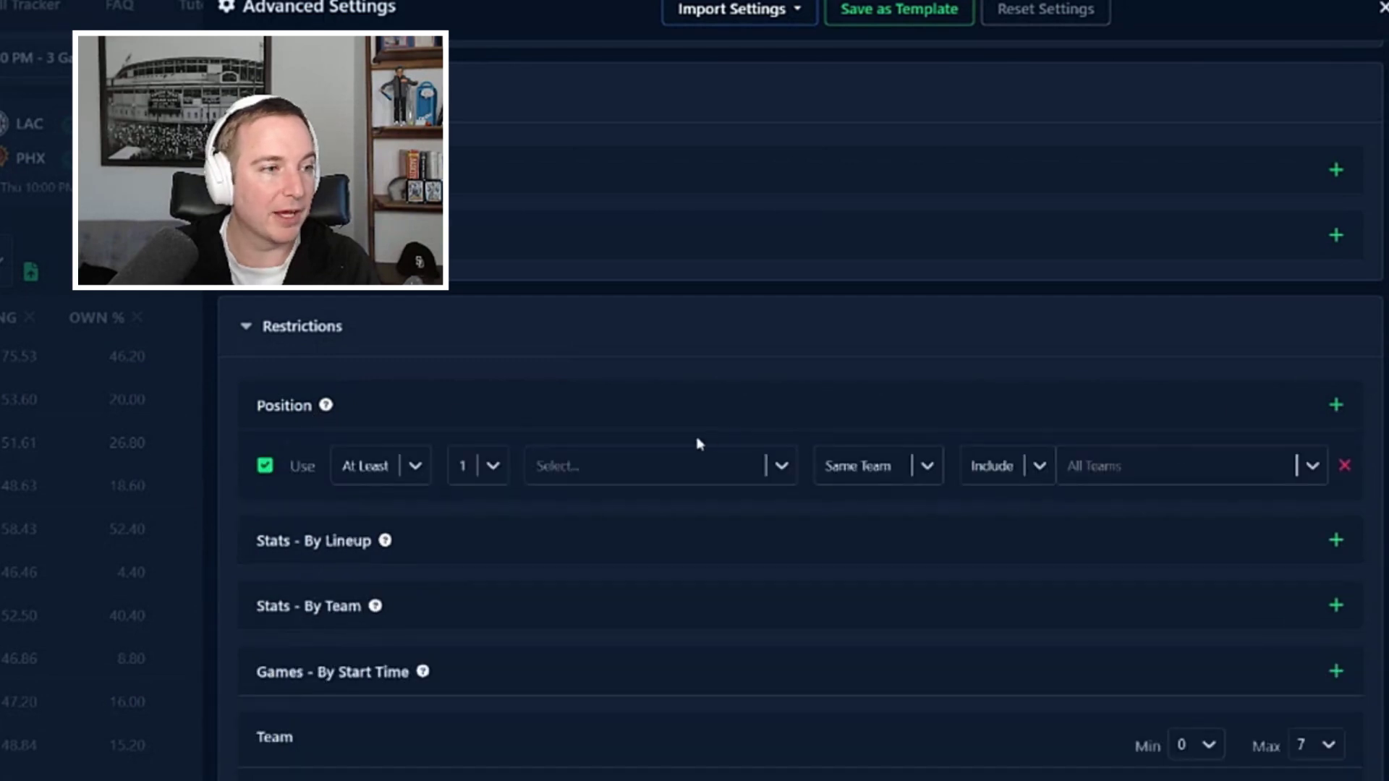
pyautogui.click(653, 464)
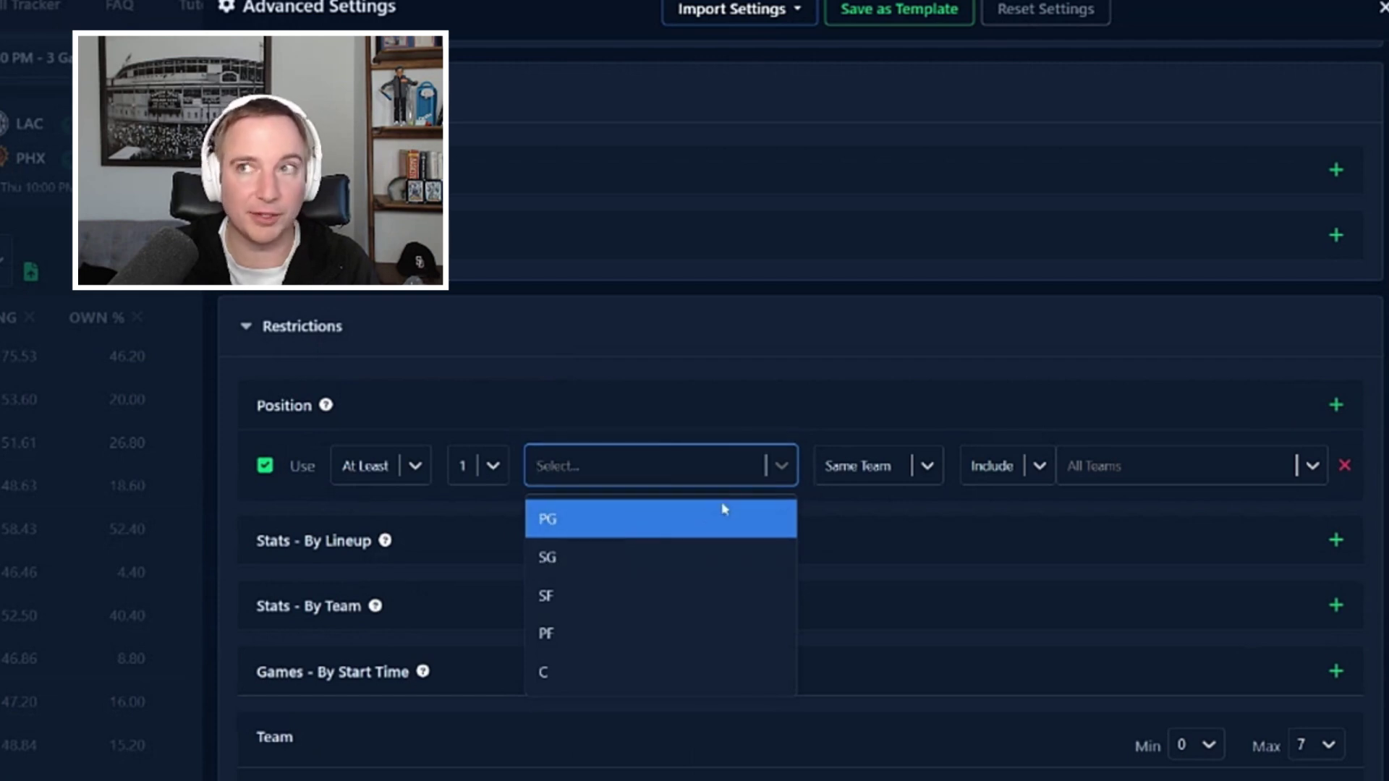
pyautogui.click(692, 566)
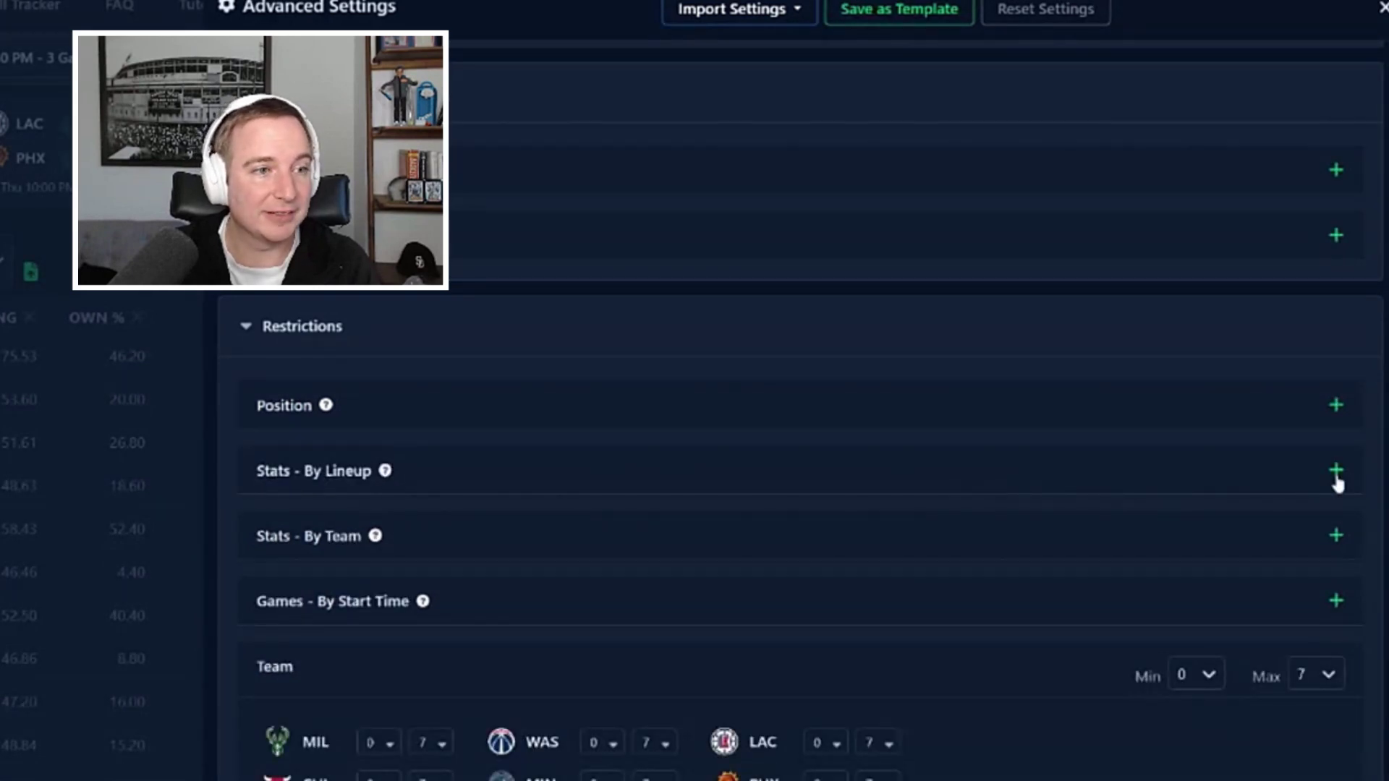
# Add a Stats - By Lineup restriction for at least 1 PG, trying SG as a second position and removing it again
pyautogui.click(1337, 474)
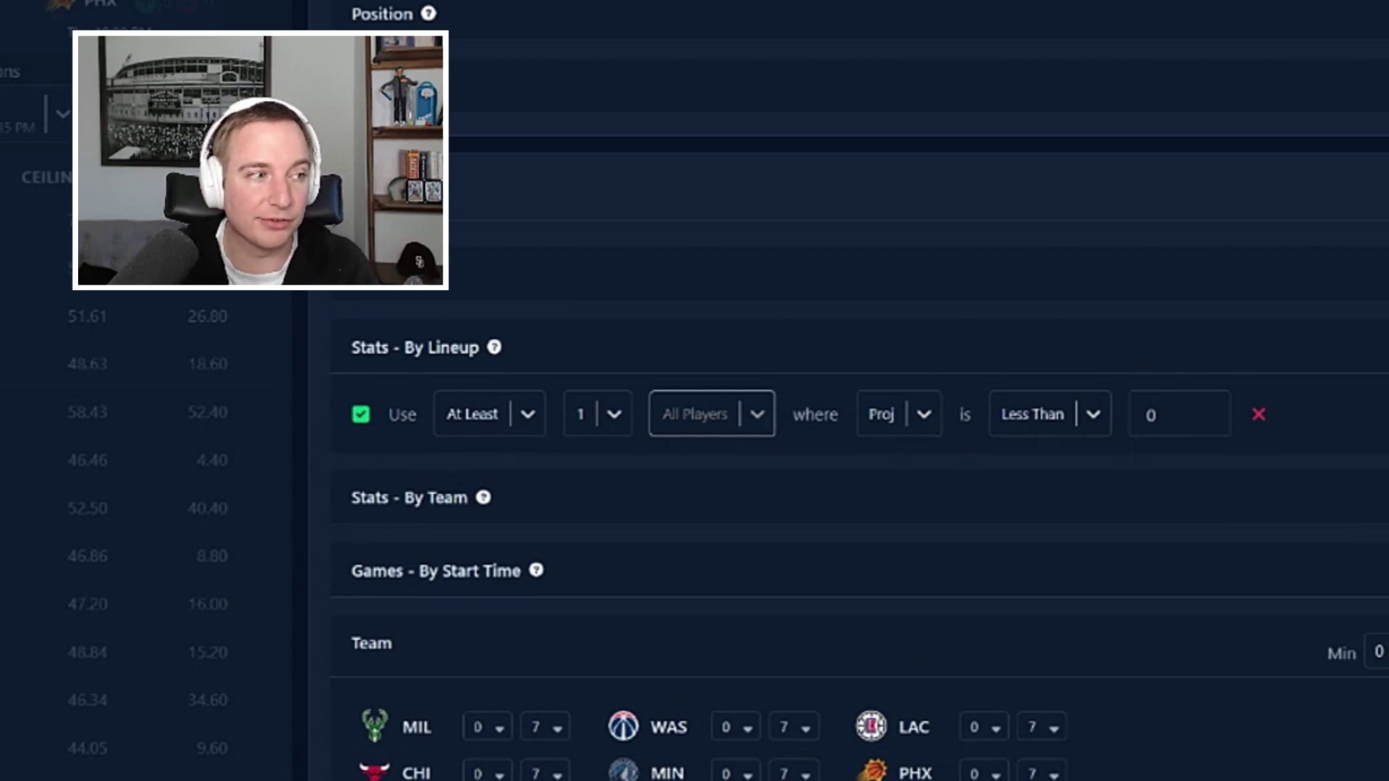
pyautogui.click(715, 432)
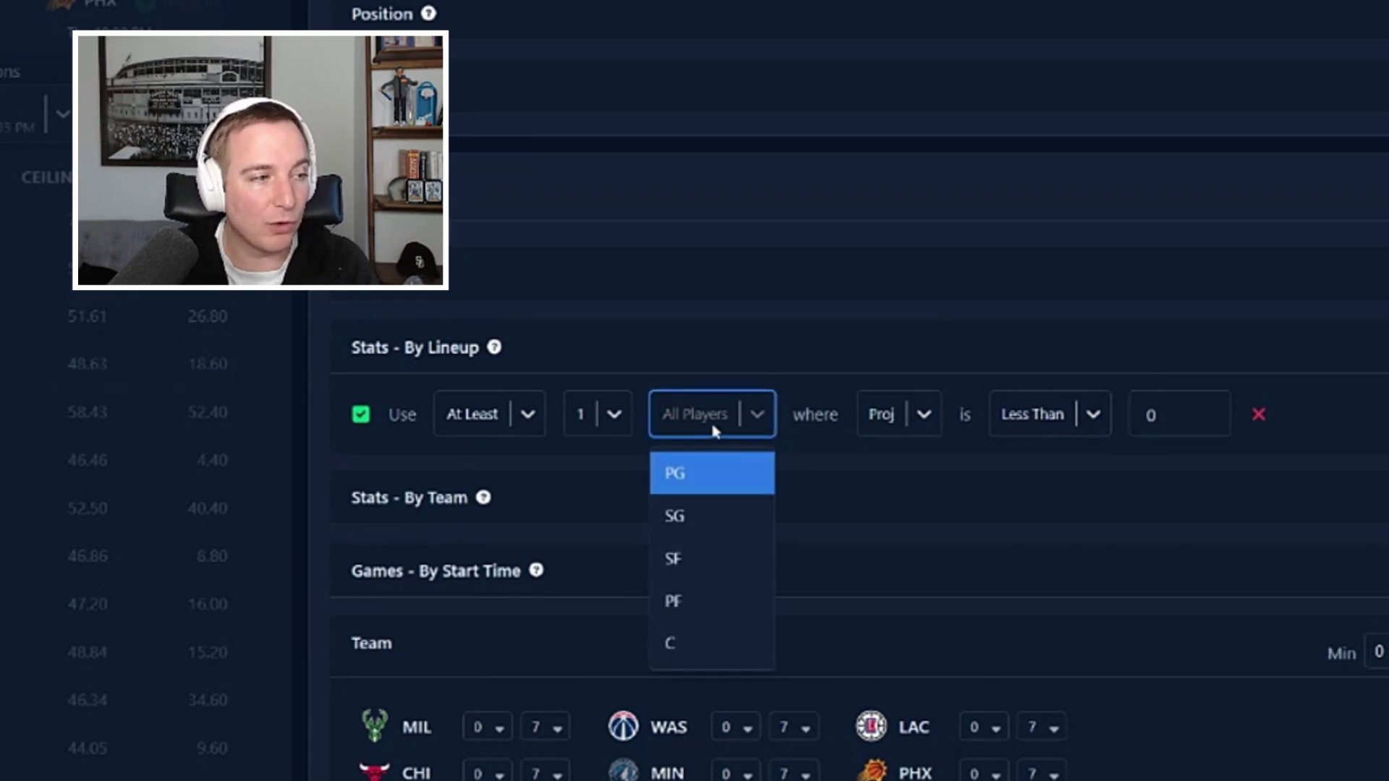
pyautogui.click(706, 478)
pyautogui.click(723, 424)
pyautogui.click(723, 424)
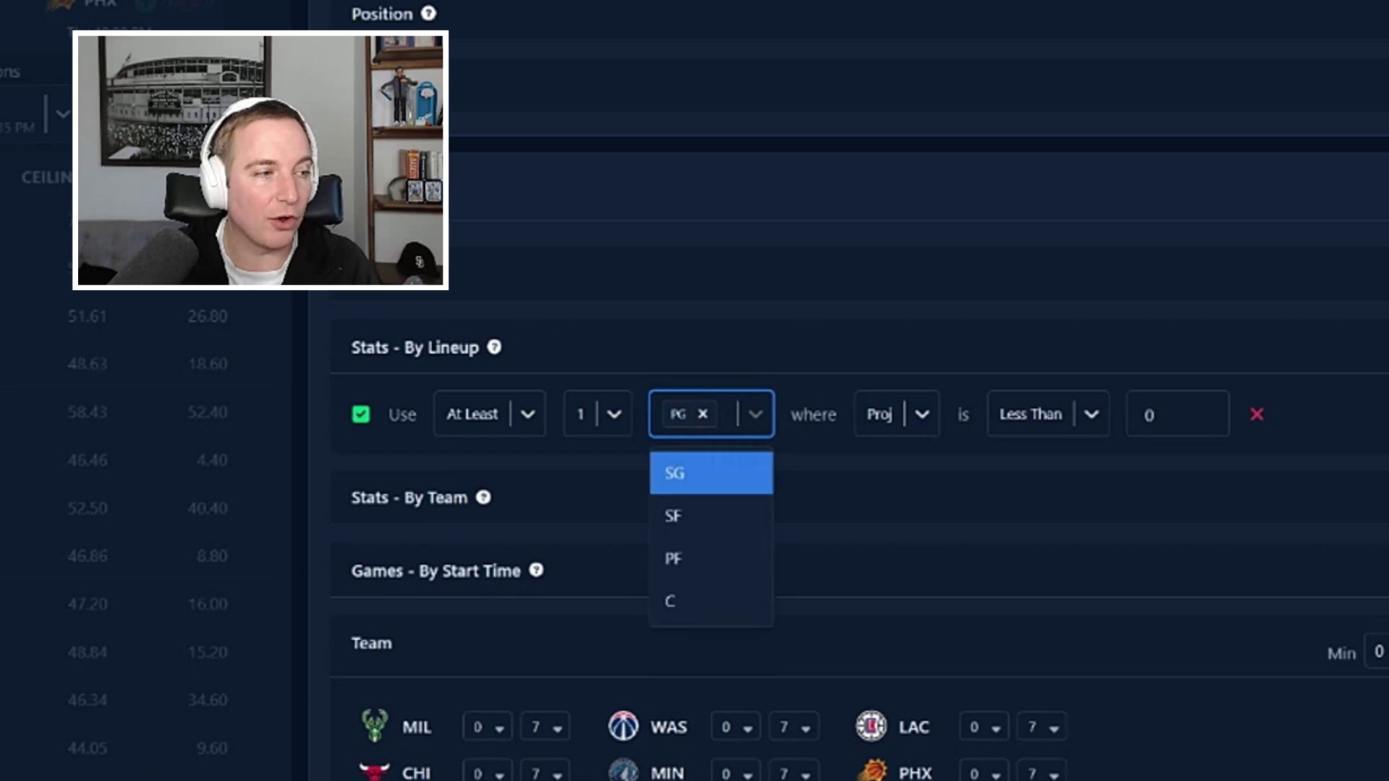
pyautogui.click(719, 476)
pyautogui.click(792, 428)
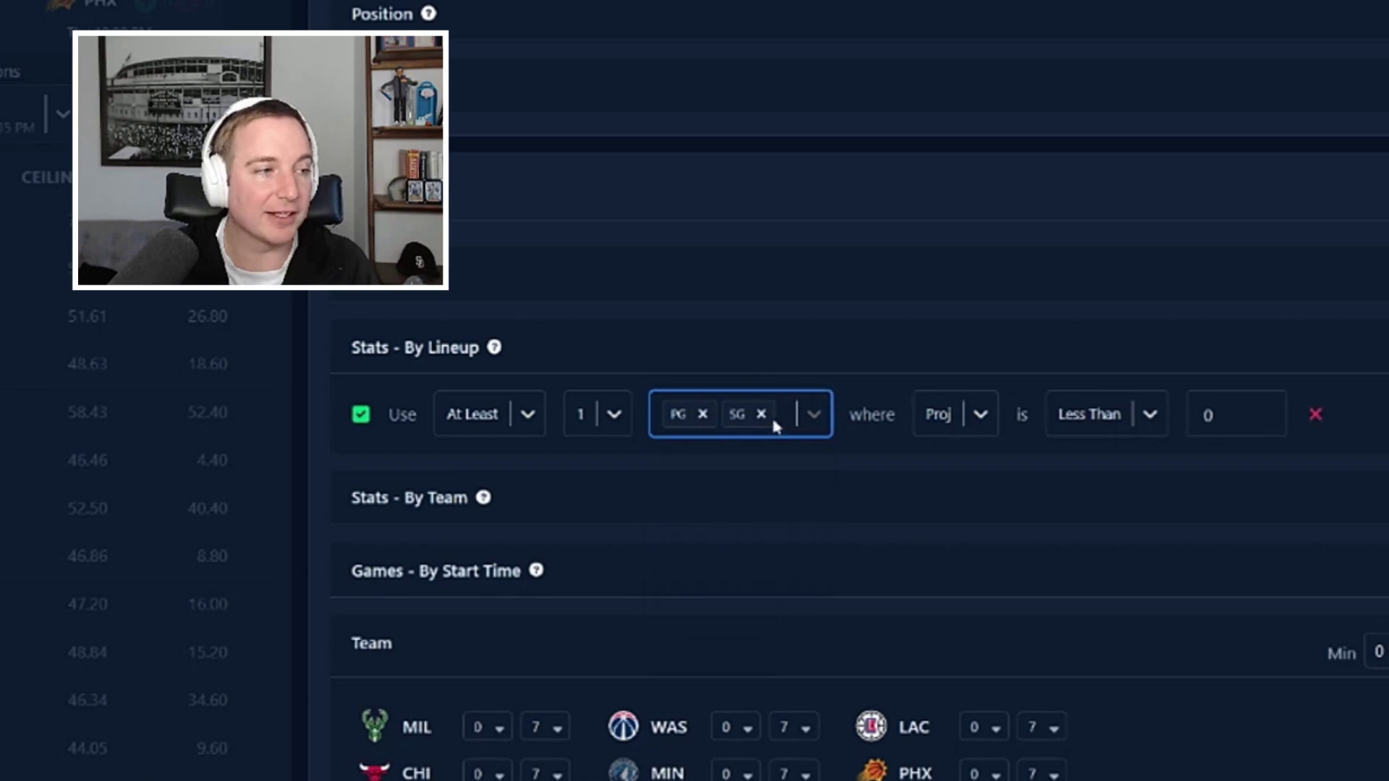
pyautogui.click(761, 414)
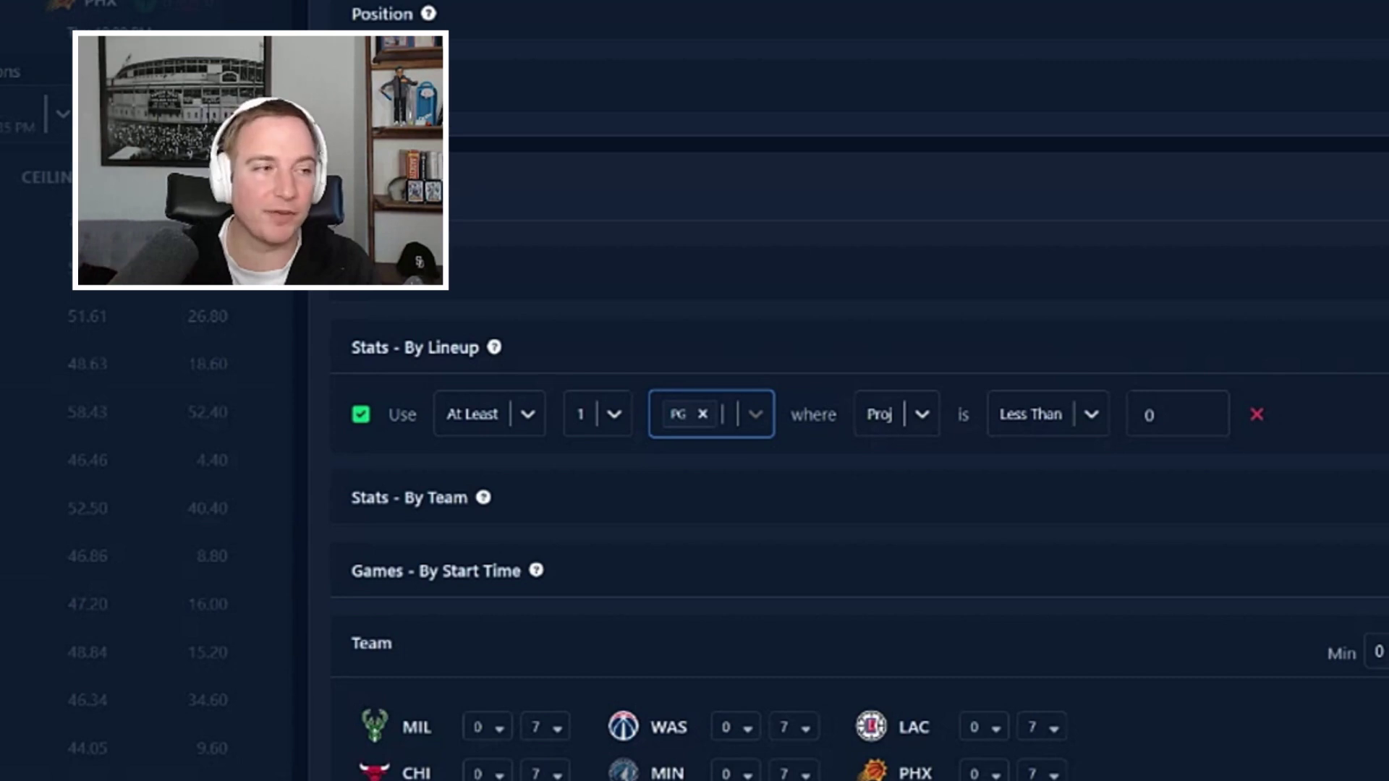
# Make the PG lineup restriction require Own % less than 8, and review the other available stats
pyautogui.click(926, 431)
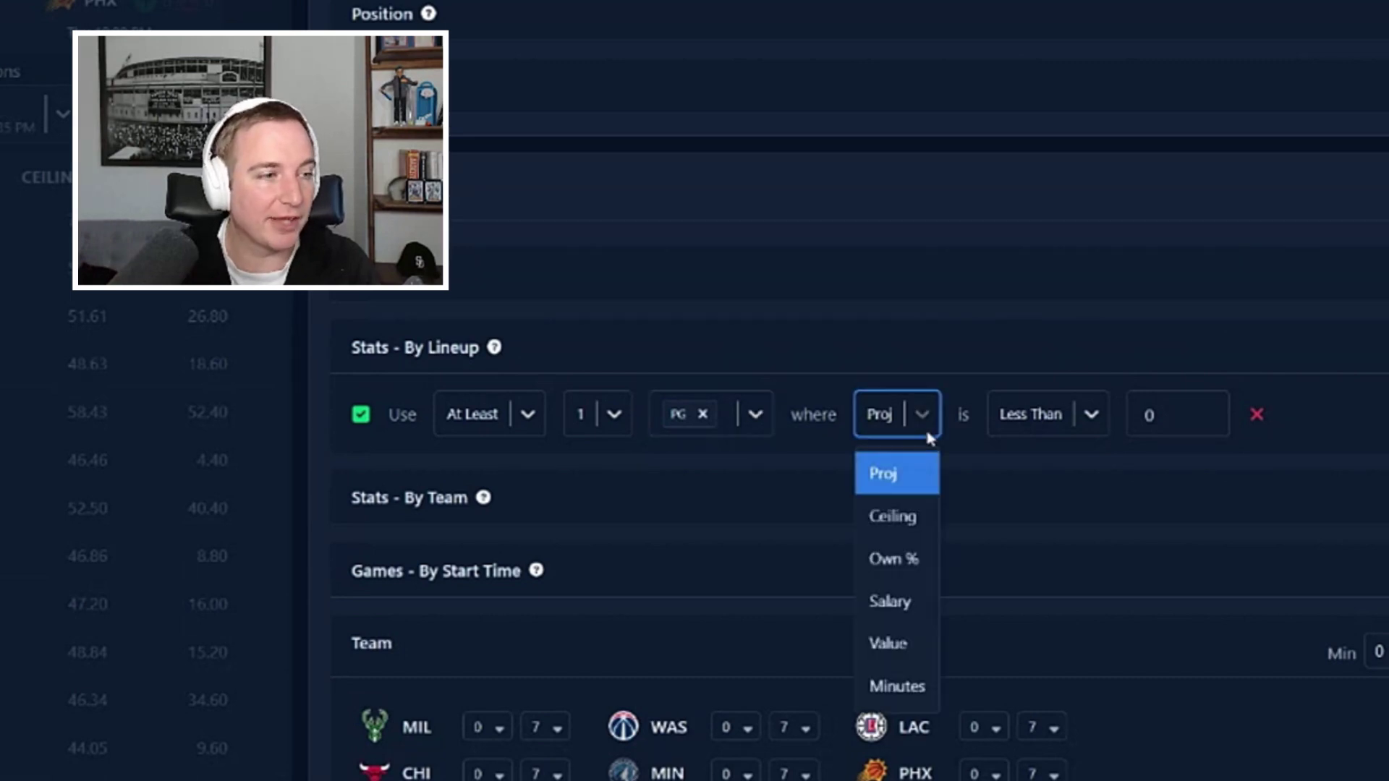
pyautogui.click(915, 557)
pyautogui.click(1098, 418)
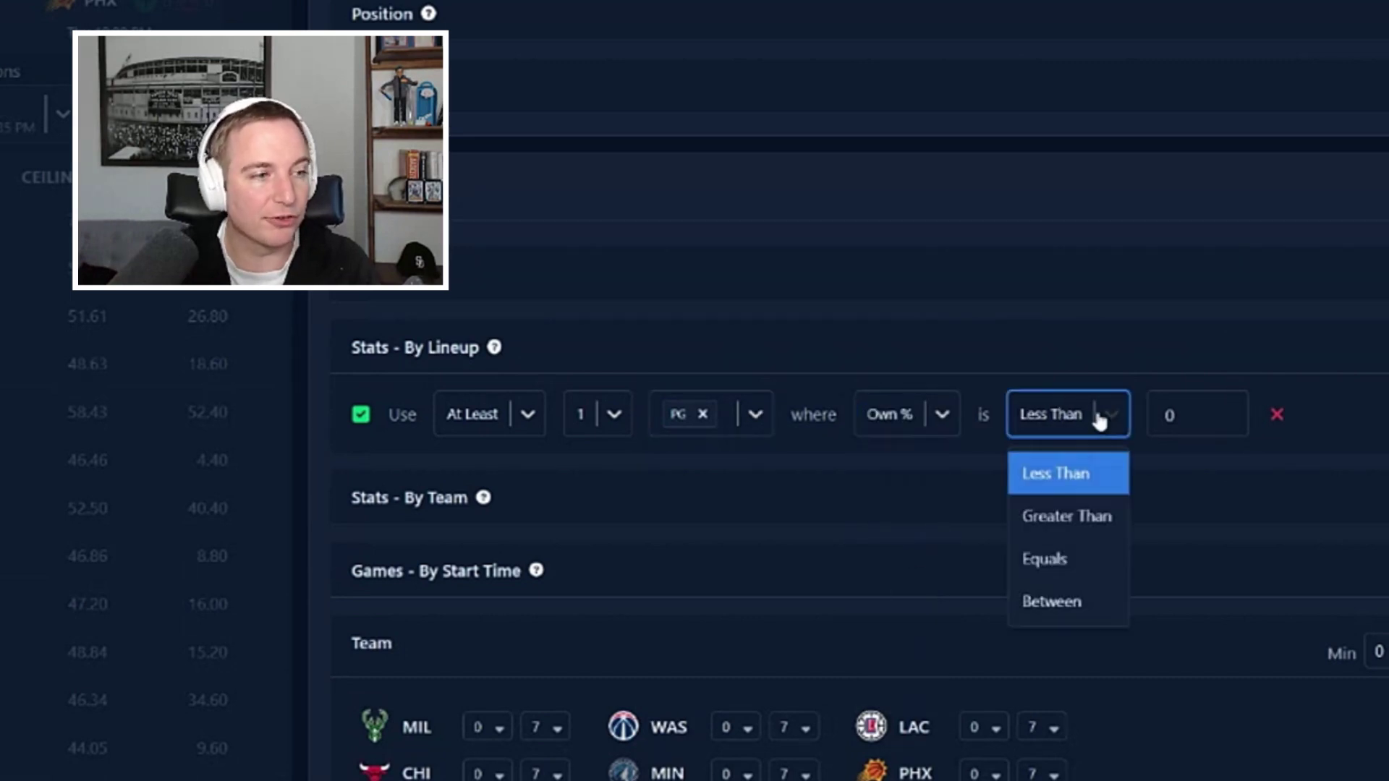
pyautogui.click(1169, 414)
pyautogui.write('8')
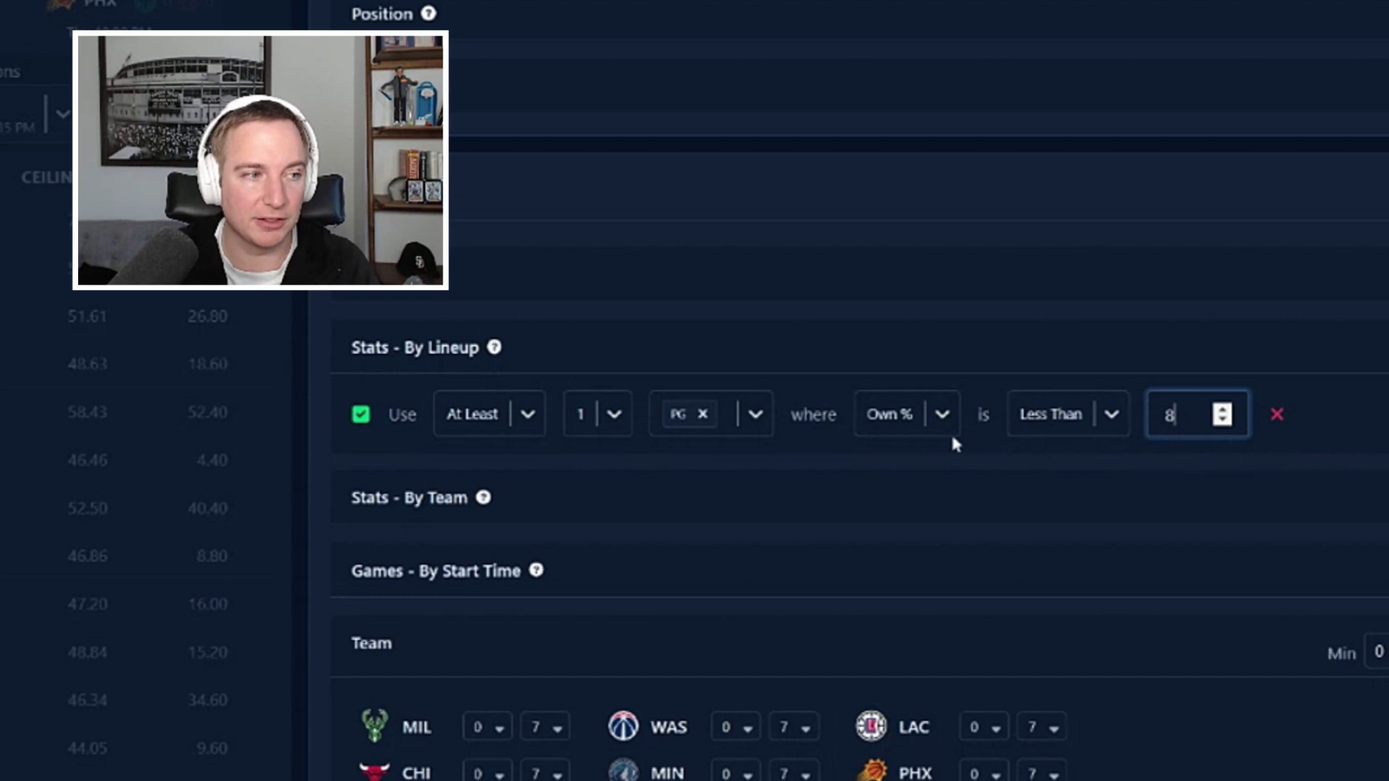
pyautogui.click(917, 425)
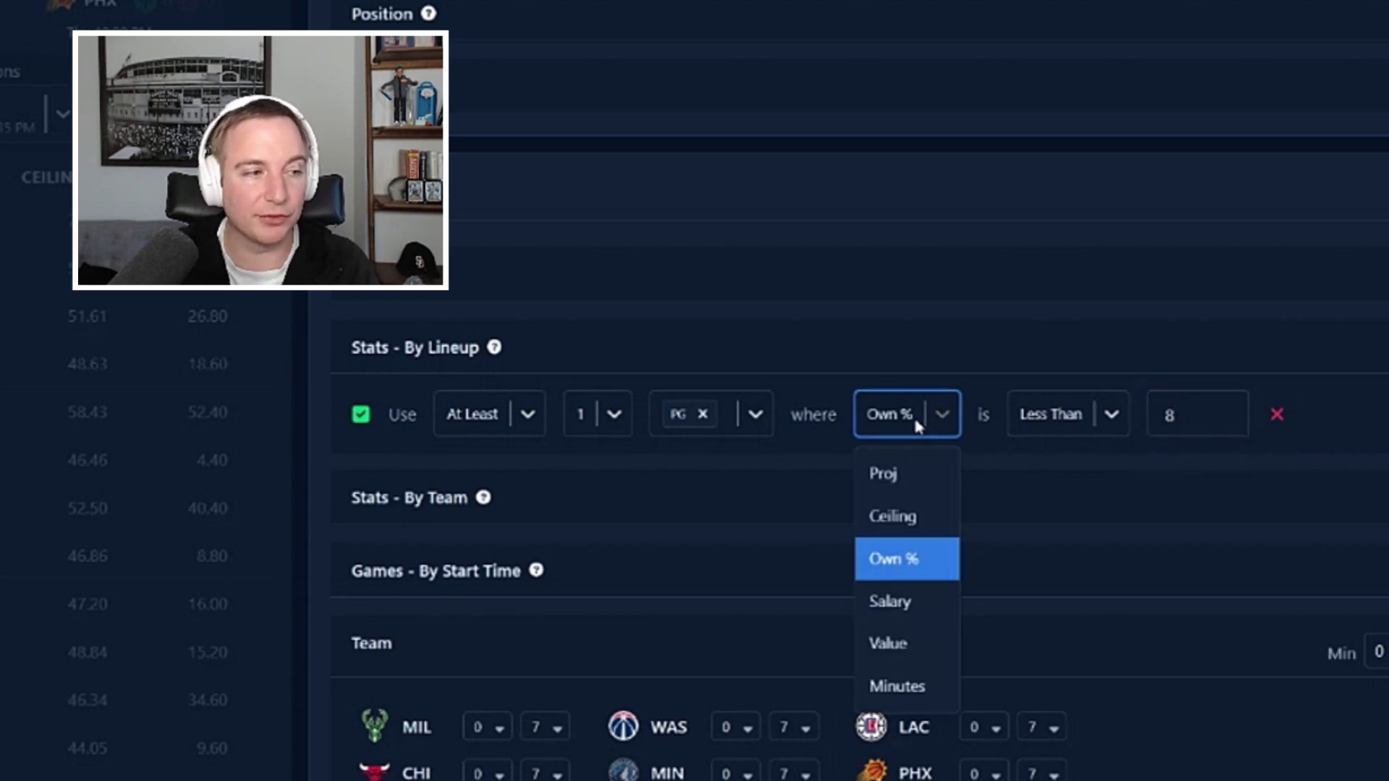
pyautogui.click(913, 414)
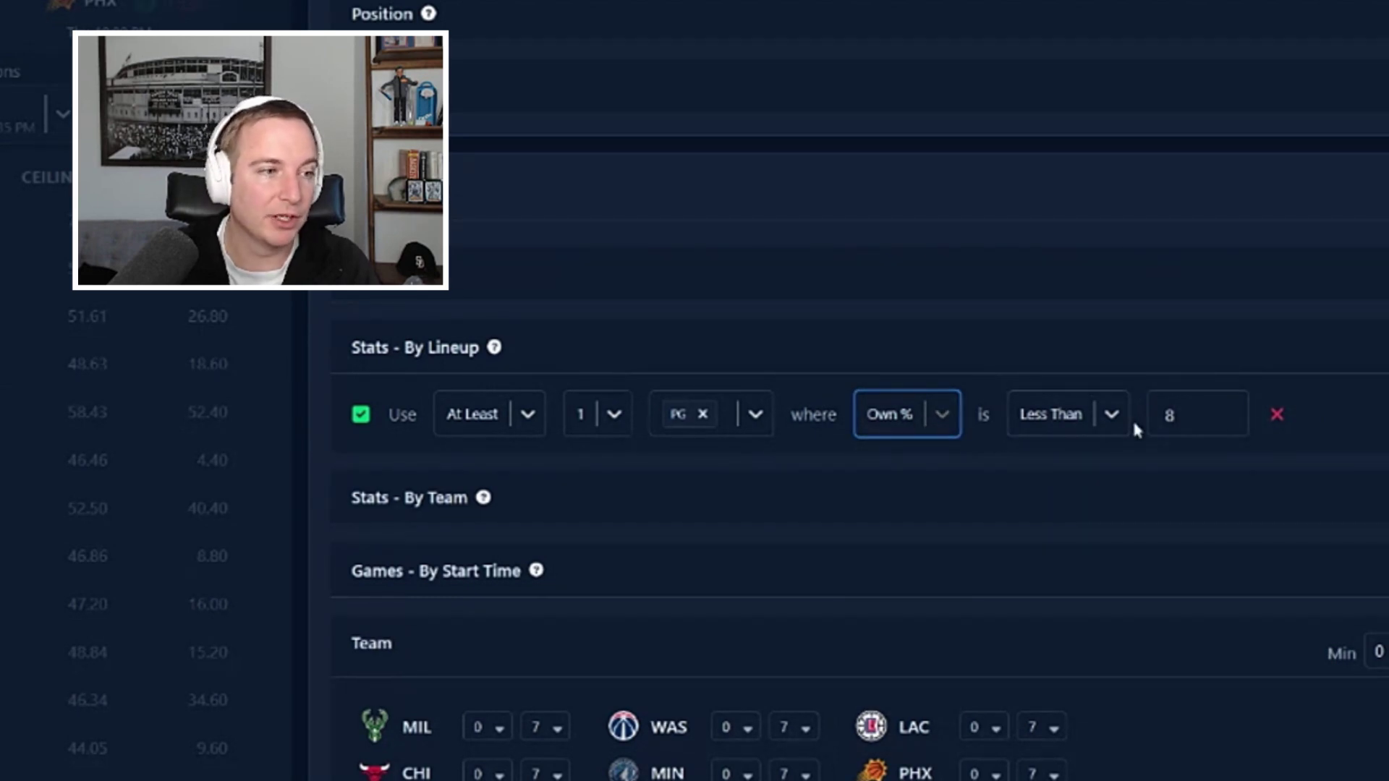
pyautogui.click(943, 414)
# Raise the lineup restriction to at least 5 players and add SF, SG, PF and C to its positions
pyautogui.click(600, 425)
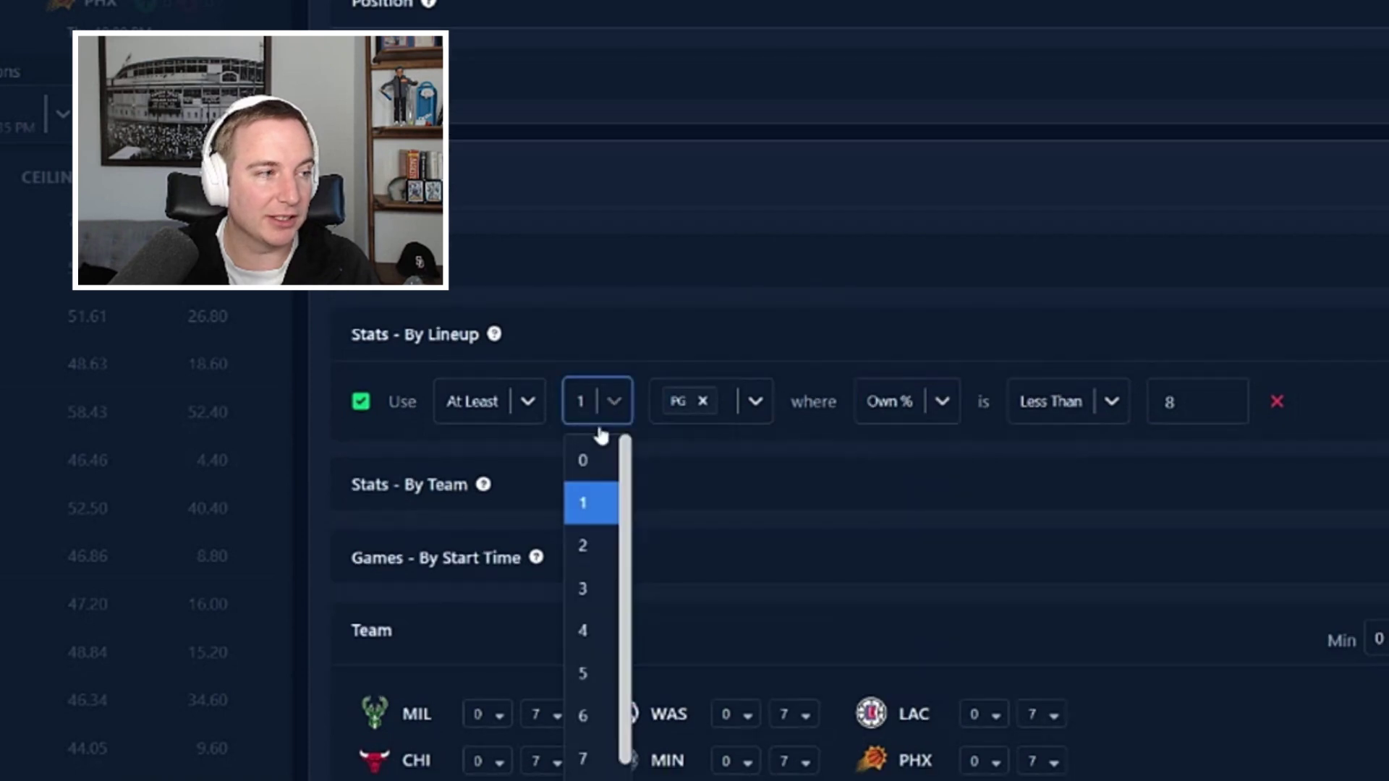
pyautogui.click(583, 673)
pyautogui.click(721, 402)
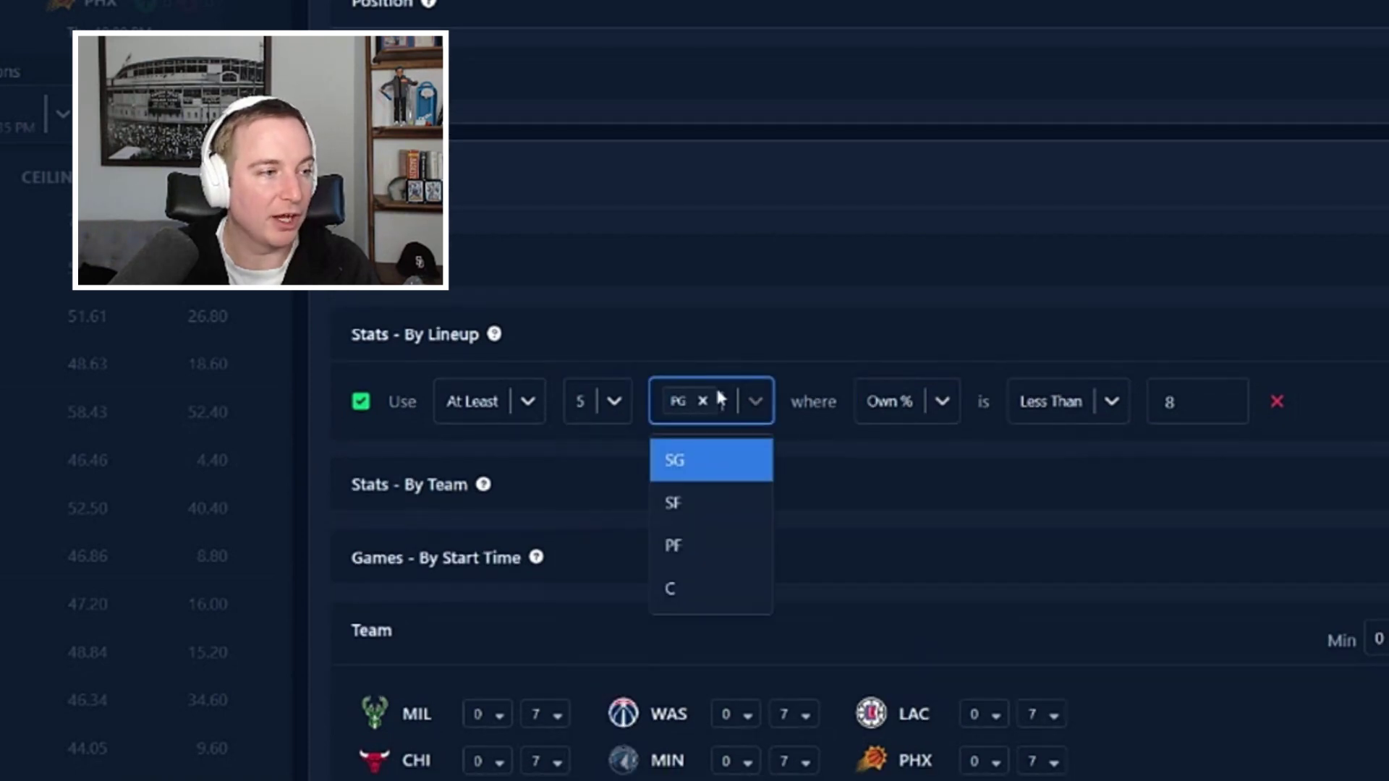
pyautogui.click(709, 499)
pyautogui.click(784, 400)
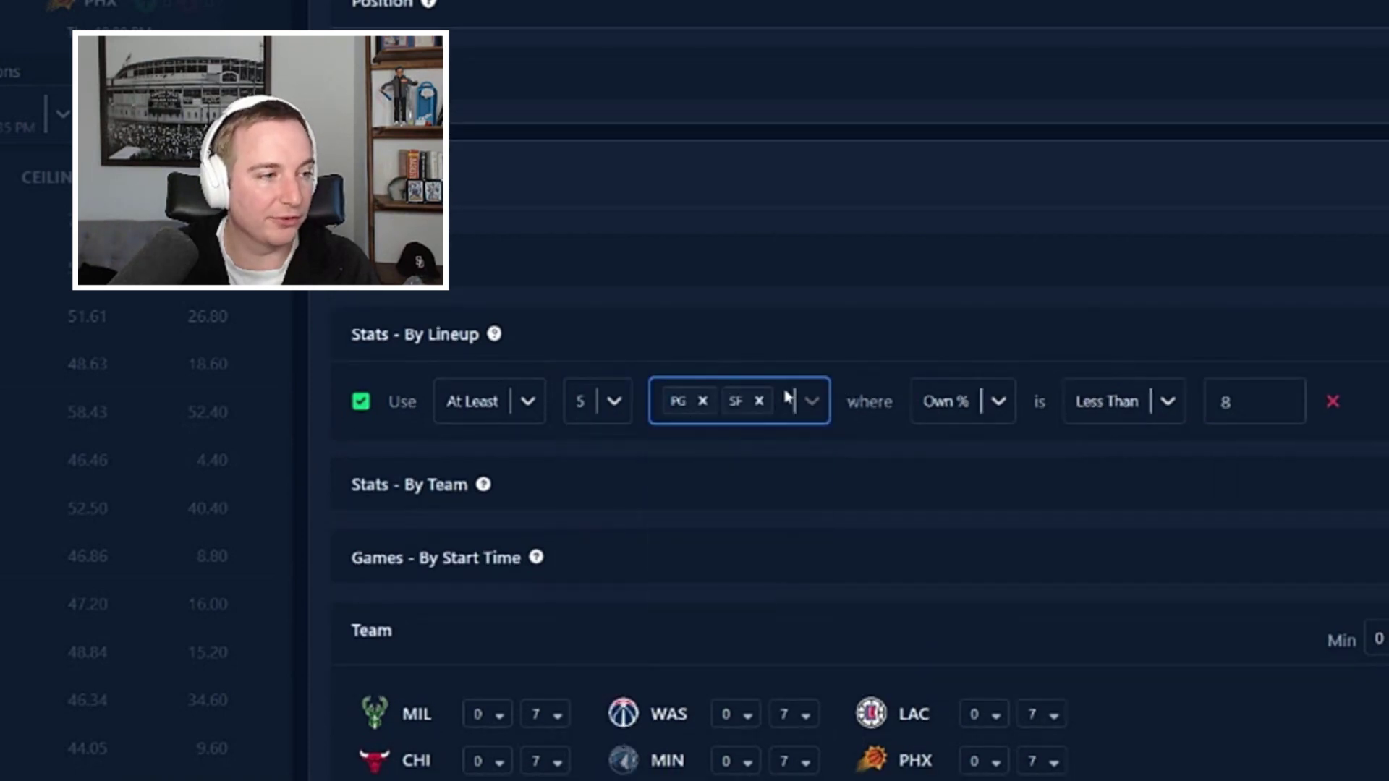
pyautogui.click(776, 454)
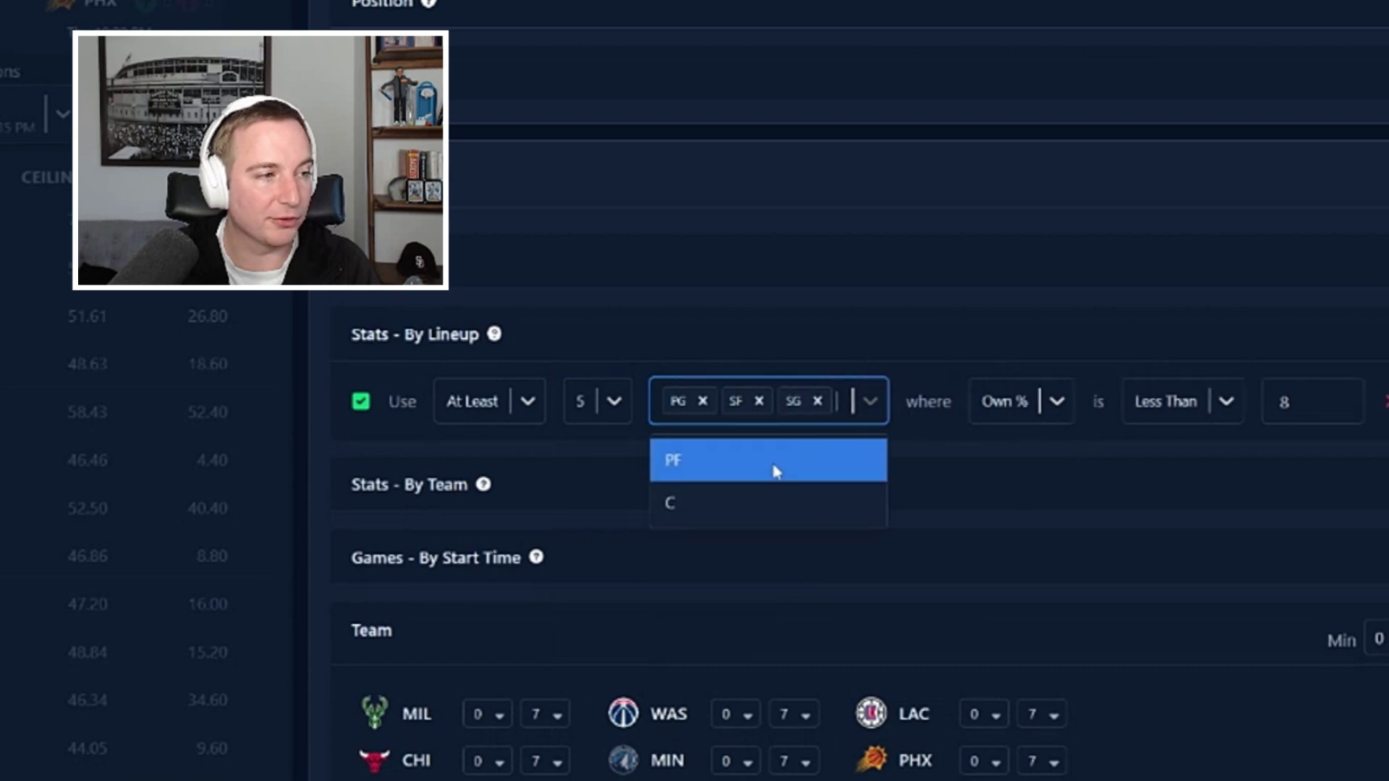
pyautogui.click(836, 403)
pyautogui.click(835, 403)
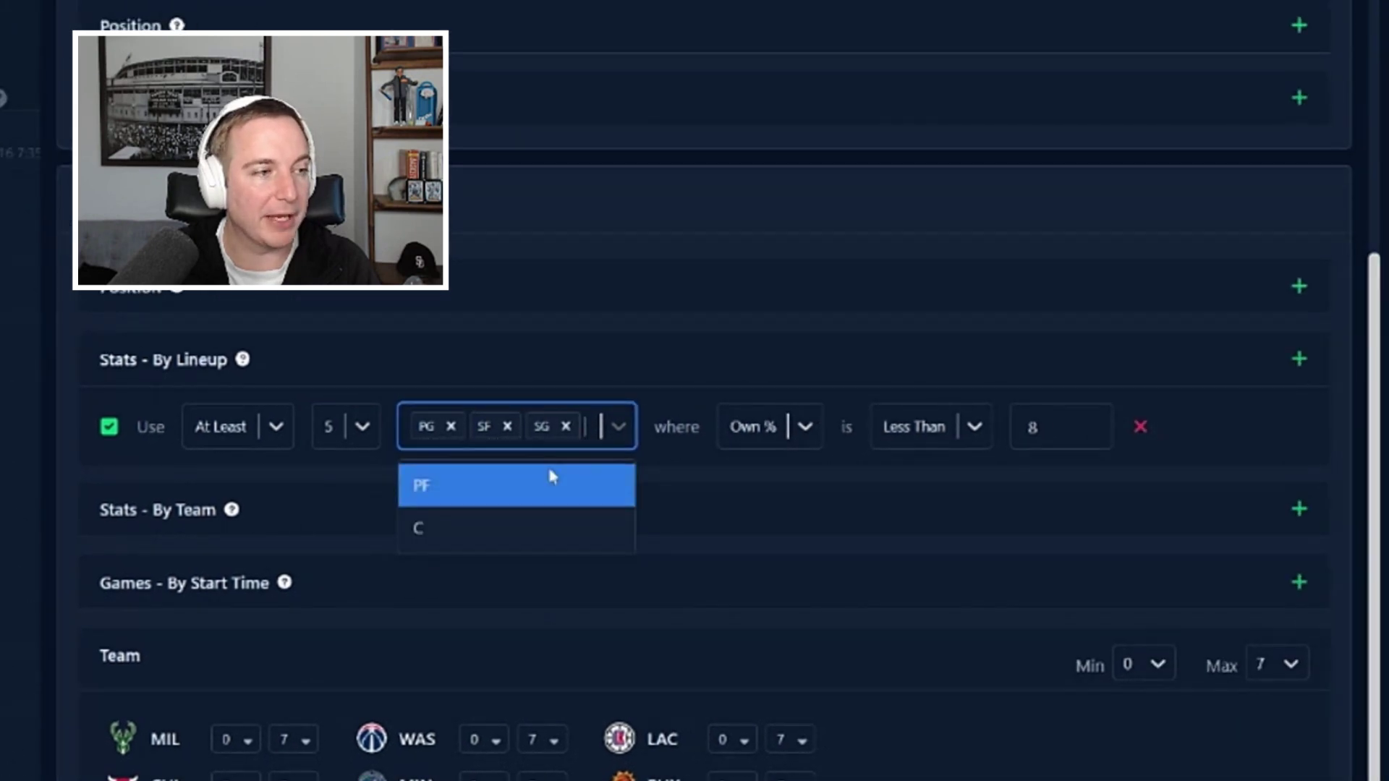
pyautogui.click(562, 483)
pyautogui.click(651, 428)
pyautogui.click(651, 428)
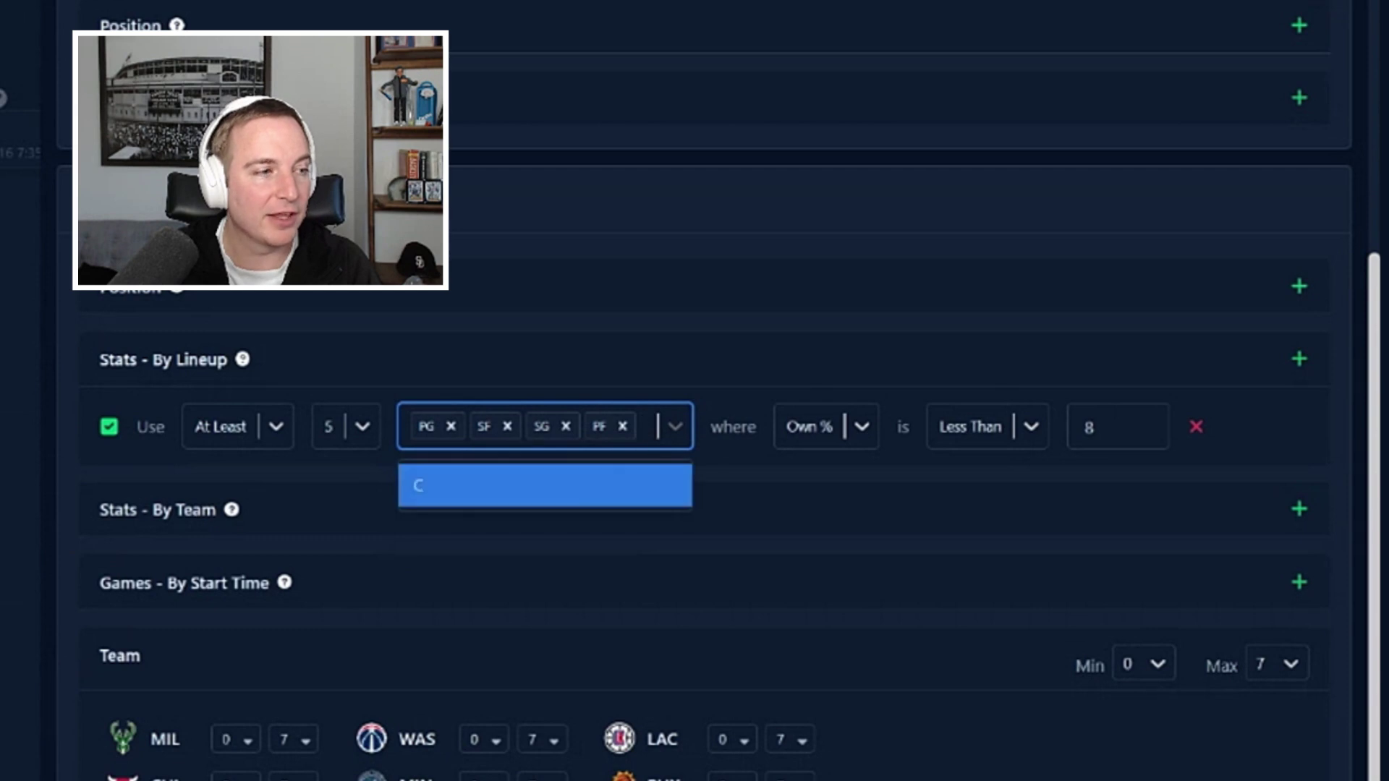
pyautogui.click(610, 474)
# Try Minutes greater than 30 as the lineup restriction's condition, and delete the whole rule
pyautogui.click(868, 426)
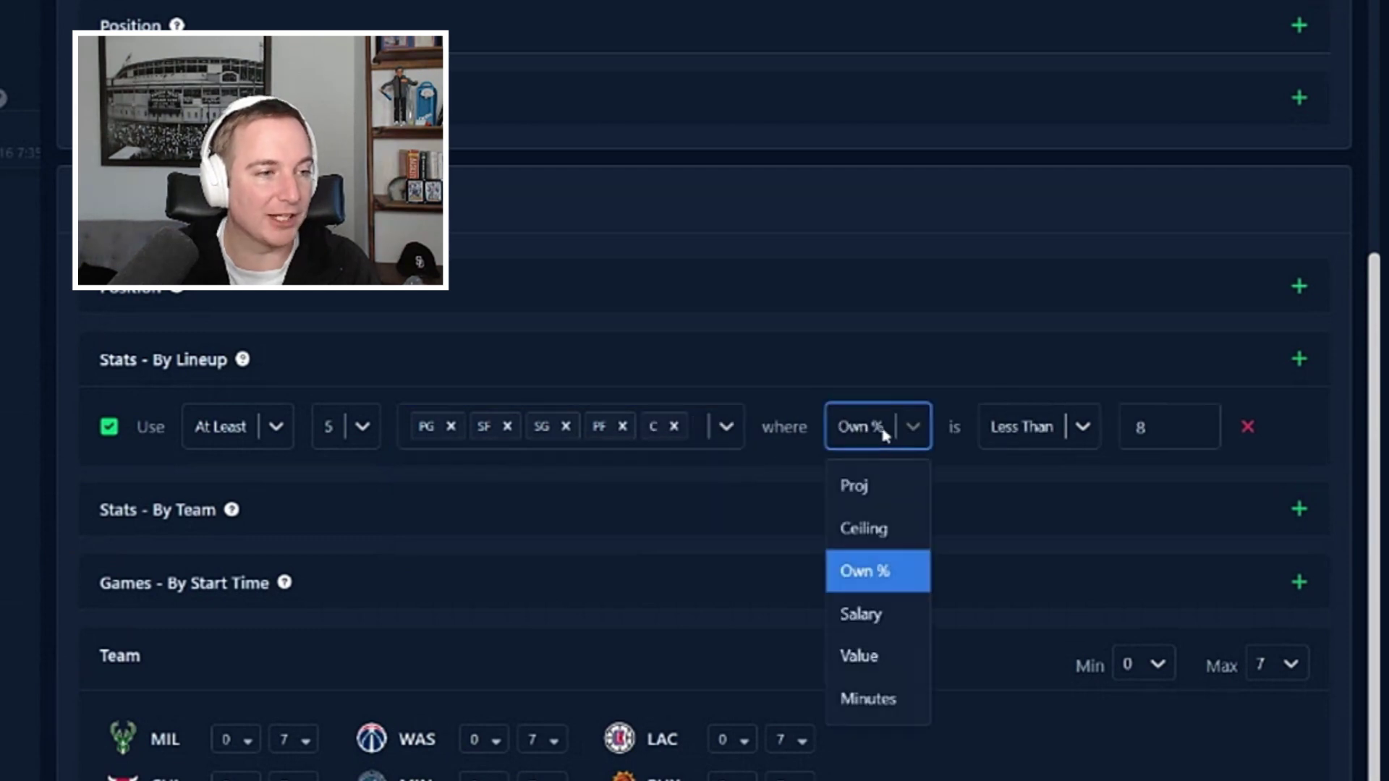
pyautogui.click(891, 691)
pyautogui.click(1078, 433)
pyautogui.click(1067, 528)
pyautogui.press('Tab')
pyautogui.write('30')
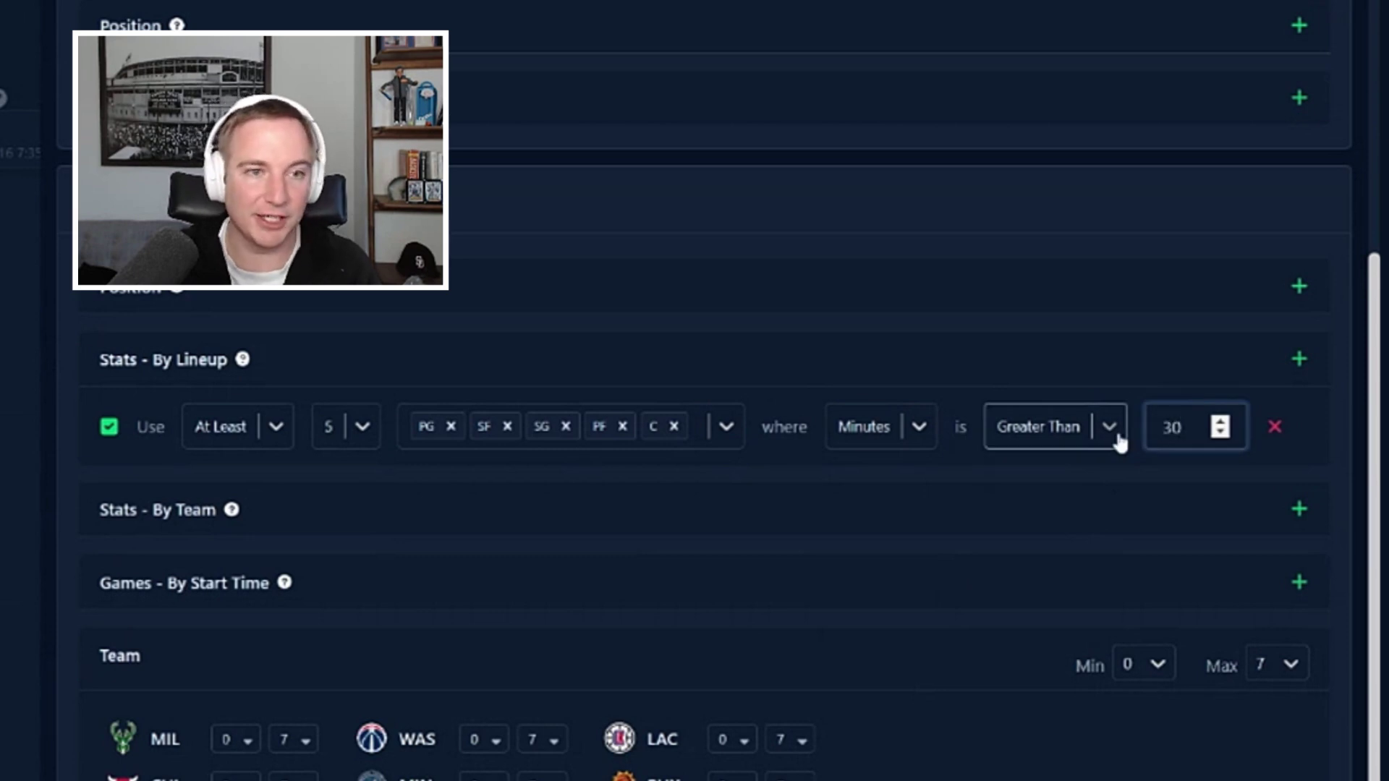
pyautogui.click(1120, 472)
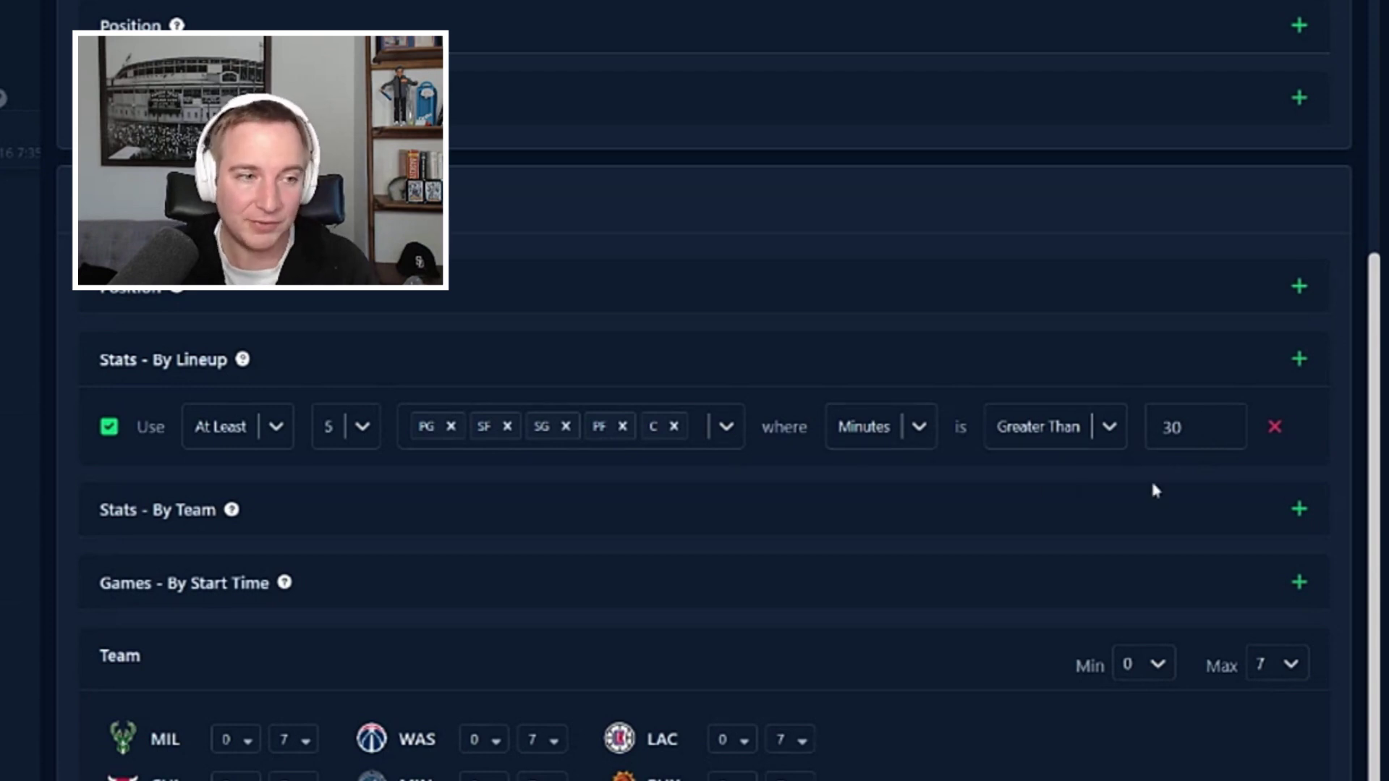
pyautogui.click(1274, 429)
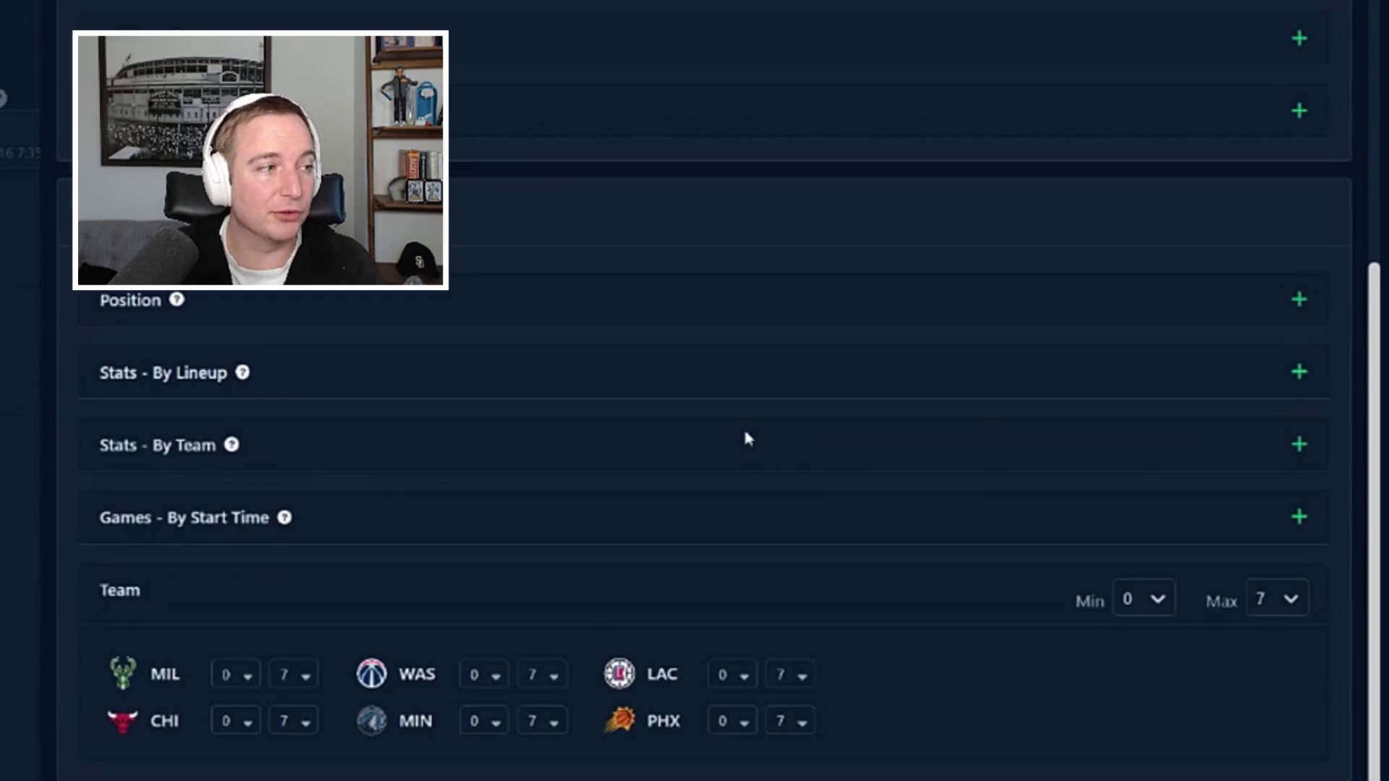
# Add a new Stats - By Lineup restriction and view its stat choices, keeping Proj
pyautogui.click(1295, 372)
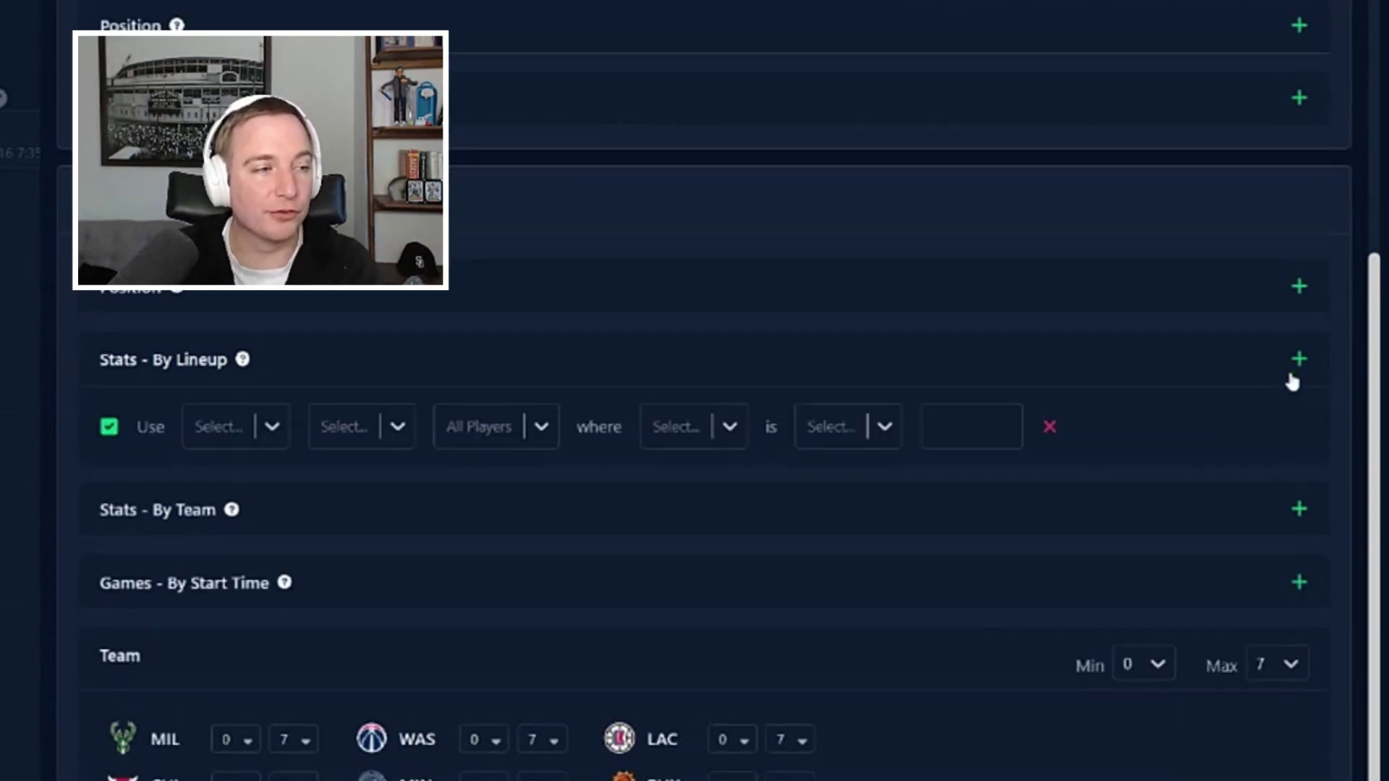
pyautogui.click(687, 431)
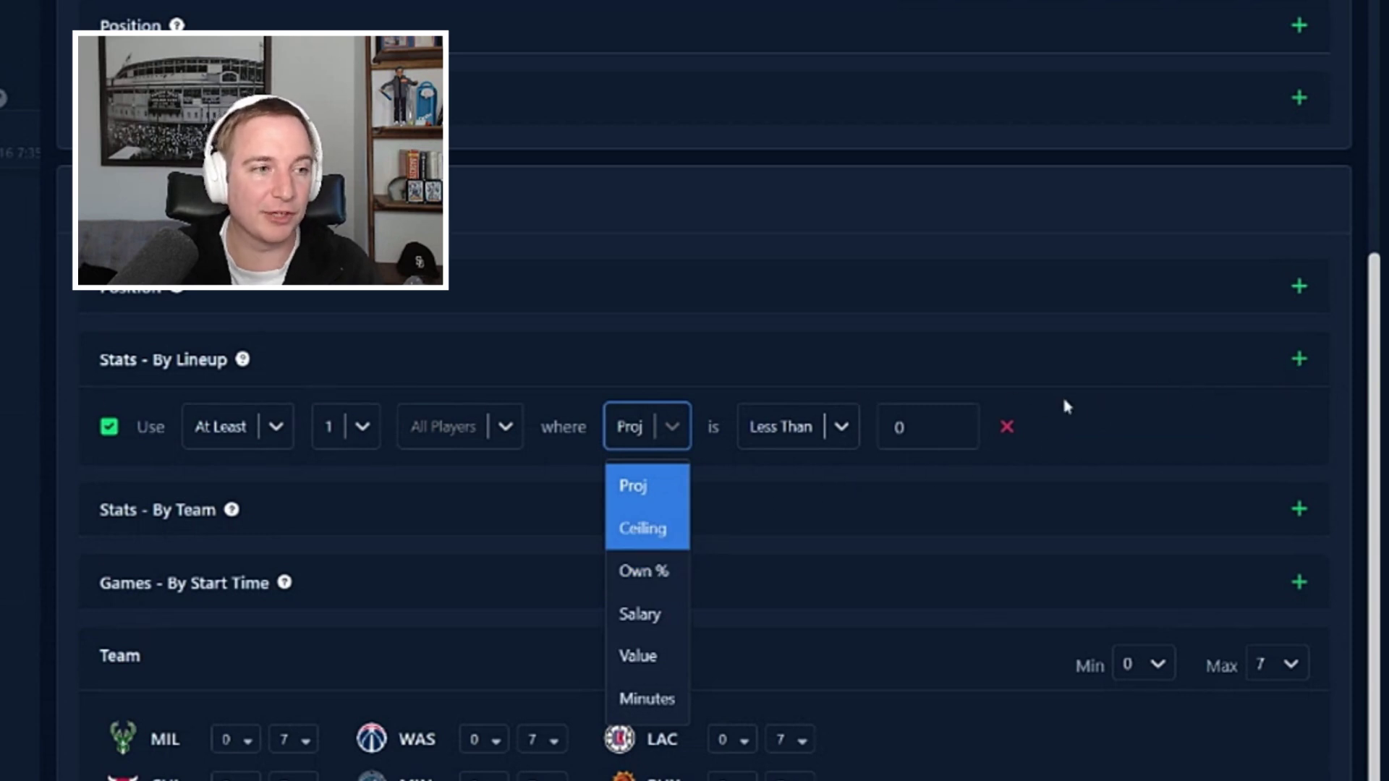
pyautogui.click(1061, 422)
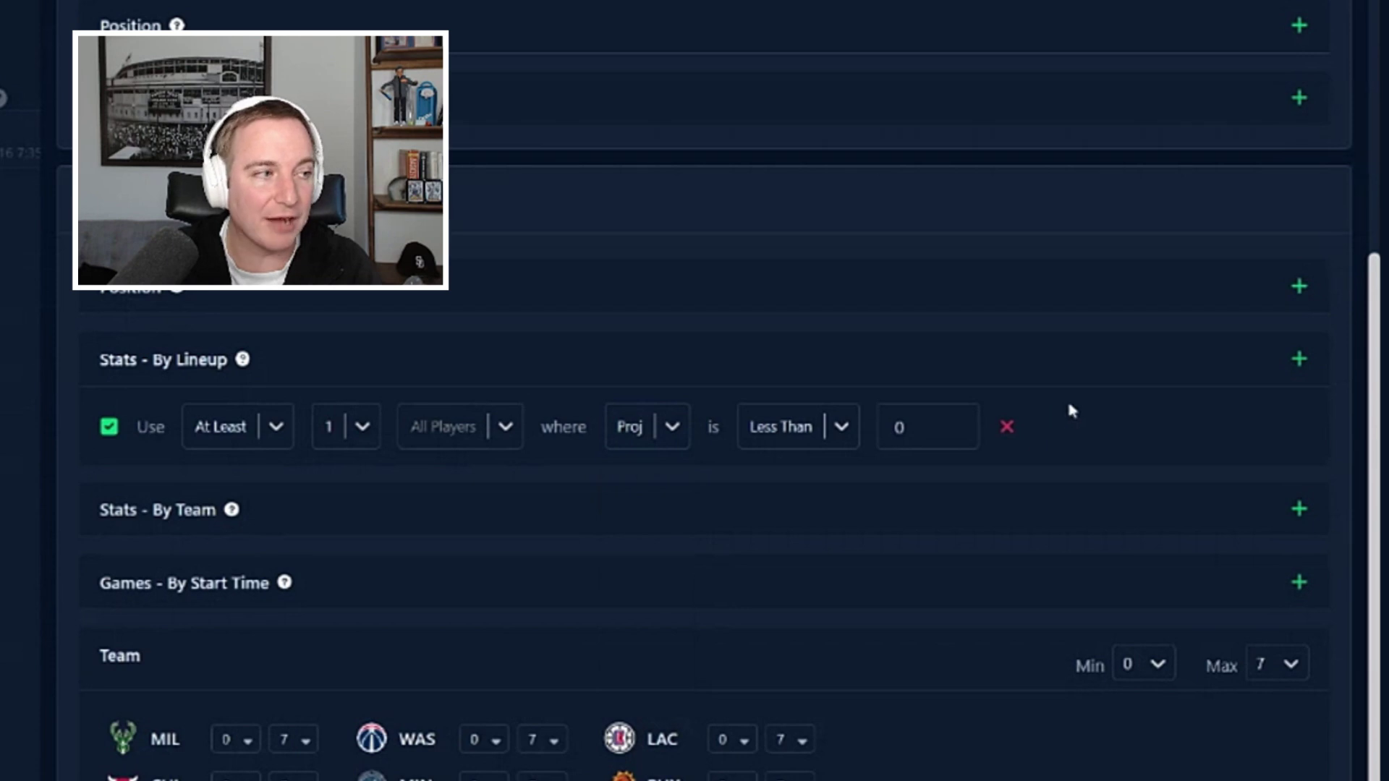
# Delete the Stats - By Lineup rule and add a Stats - By Team rule for at least 1 PG with Proj Greater Than
pyautogui.click(1006, 430)
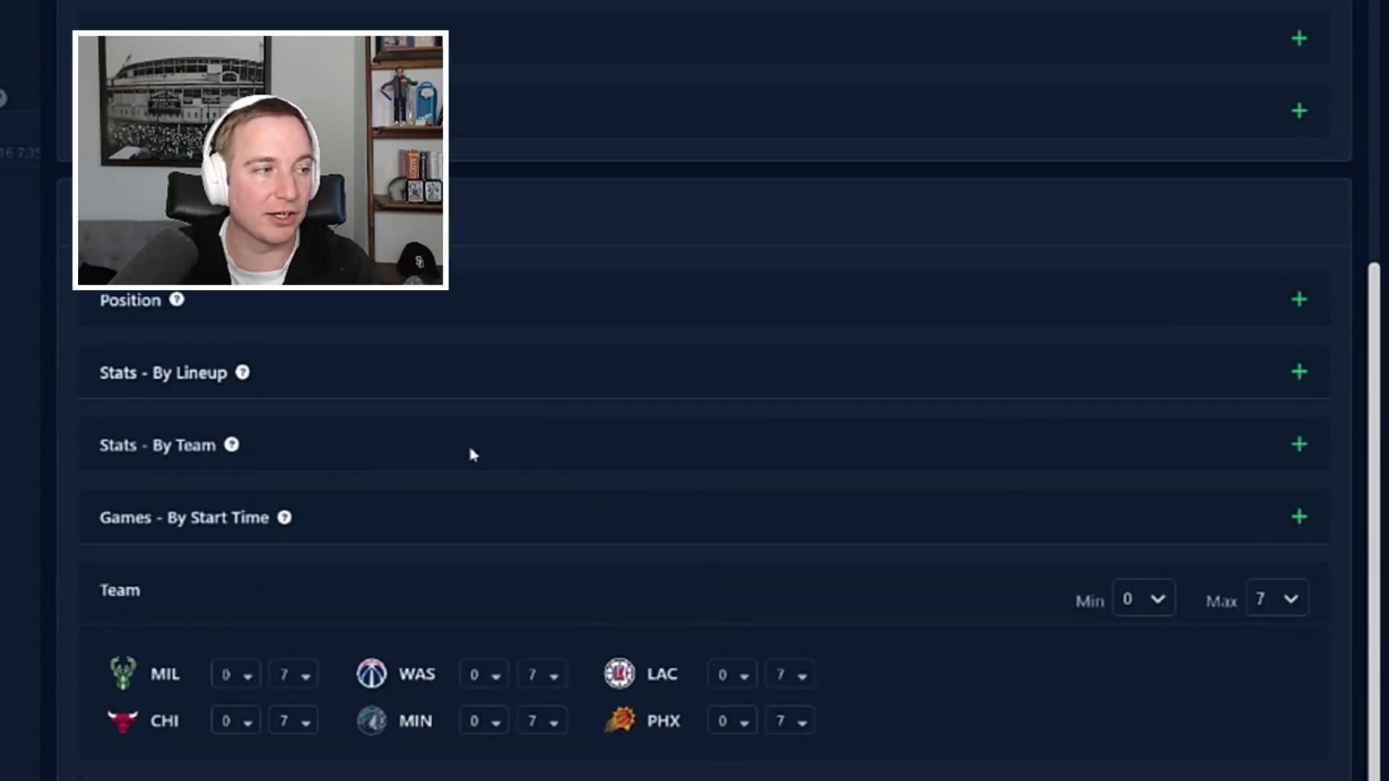
pyautogui.click(1300, 446)
pyautogui.scroll(-2, 614, 348)
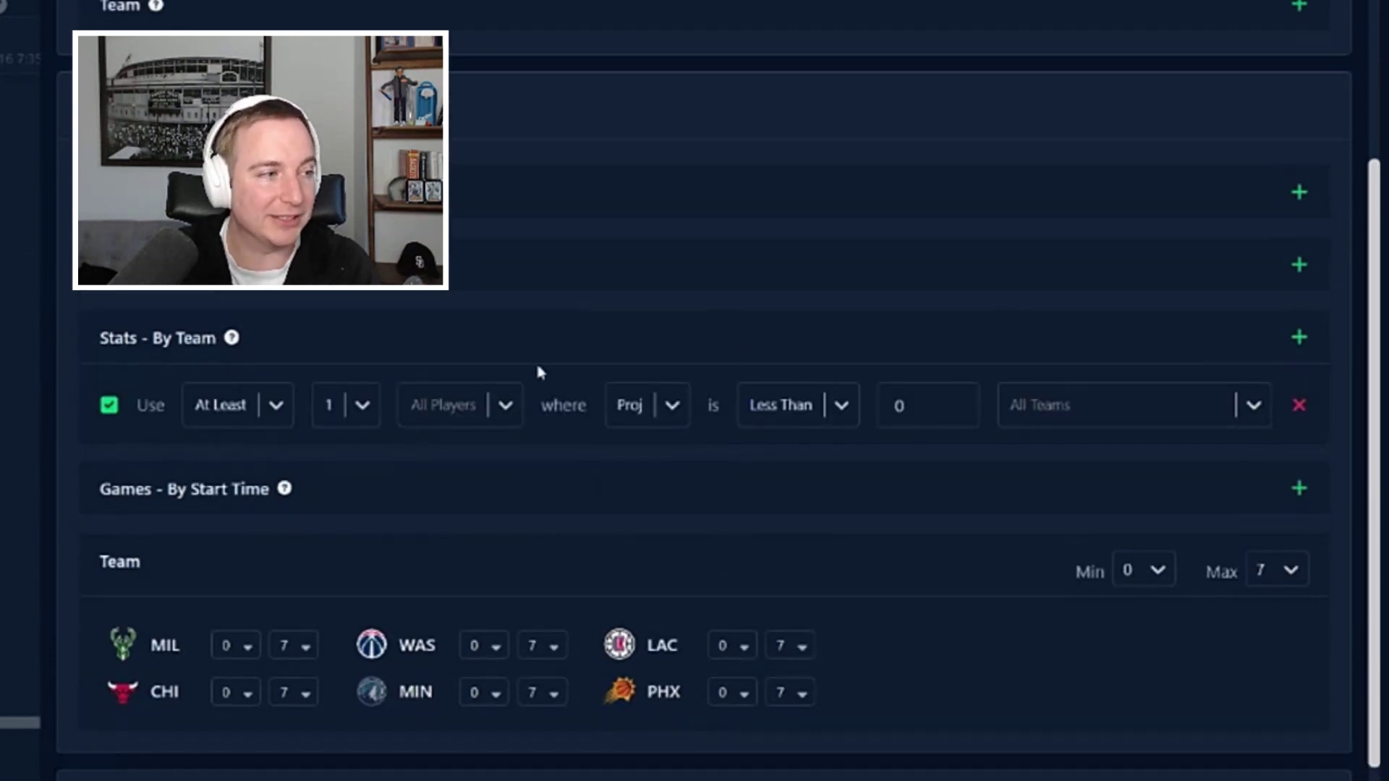
pyautogui.click(505, 406)
pyautogui.click(455, 477)
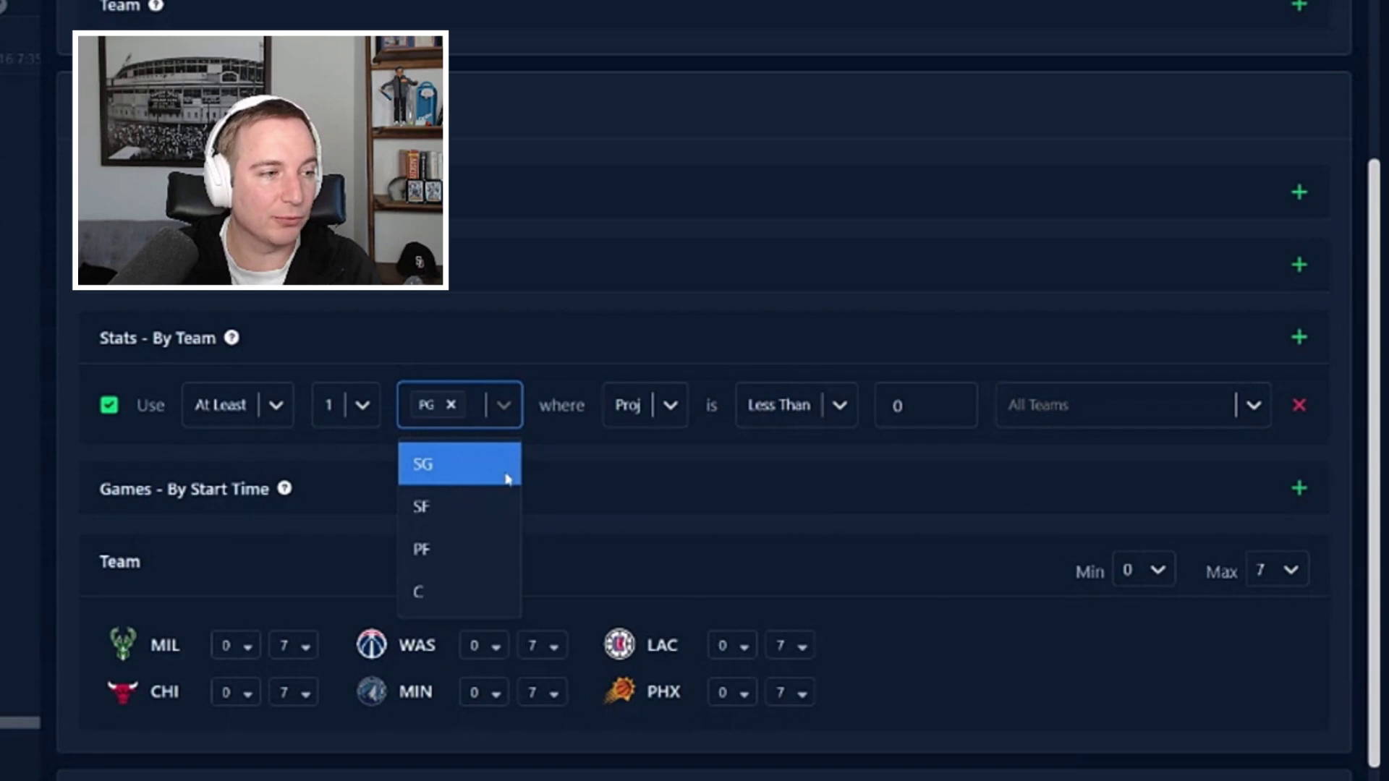
pyautogui.click(816, 414)
pyautogui.click(817, 508)
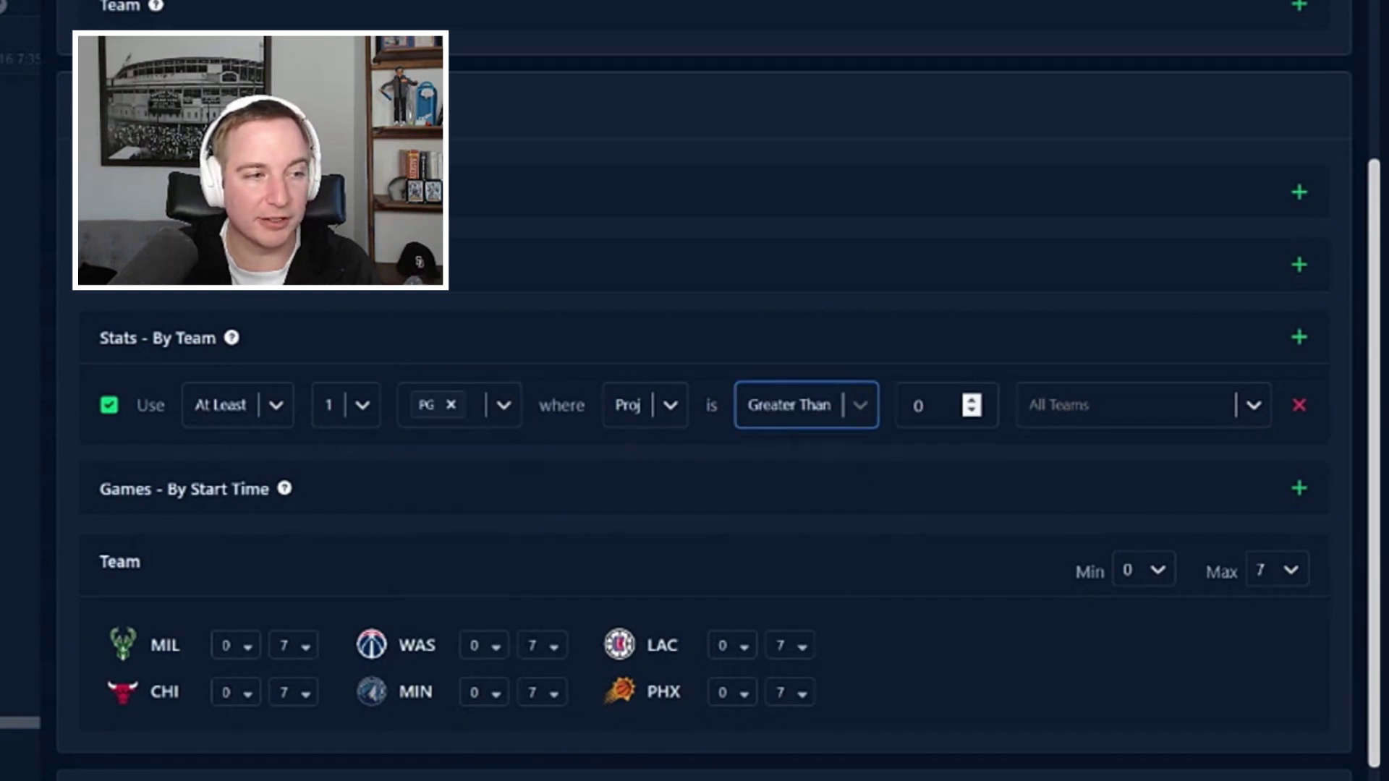
# Set the Stats - By Team rule's threshold to 30 for CHI, and delete the rule
pyautogui.press('Tab')
pyautogui.write('30')
pyautogui.click(1035, 405)
pyautogui.click(1084, 475)
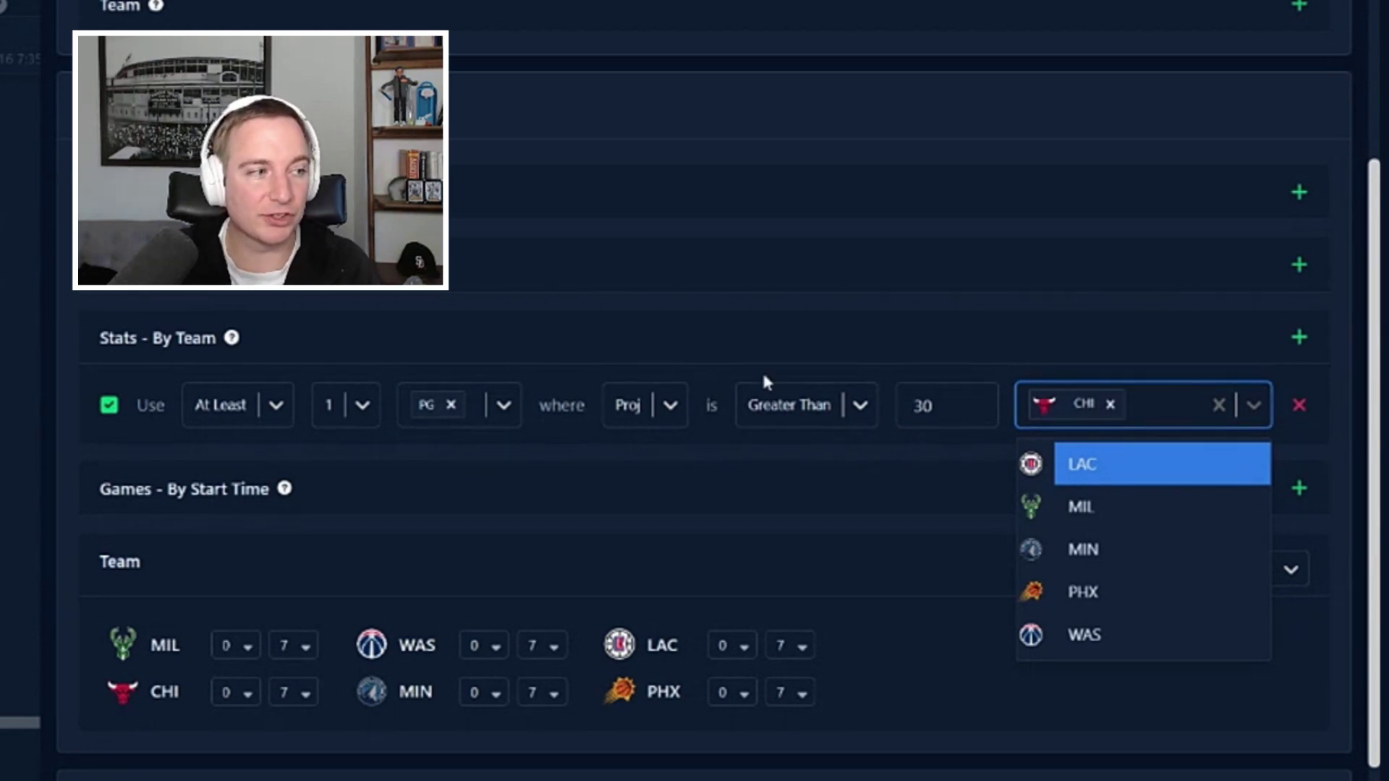
pyautogui.click(1307, 407)
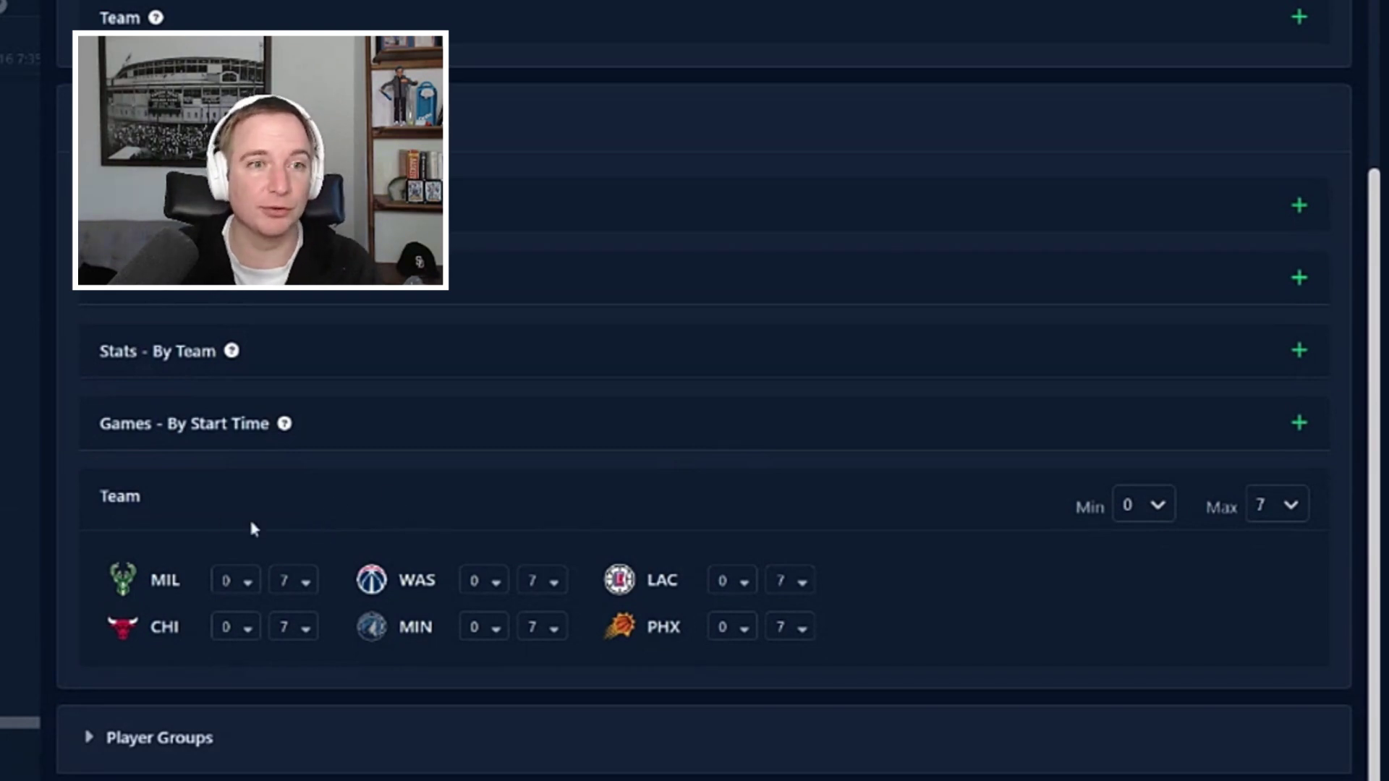
# Set the MIL team maximum to 3 players, and apply an overall maximum of 3 to all teams
pyautogui.click(296, 579)
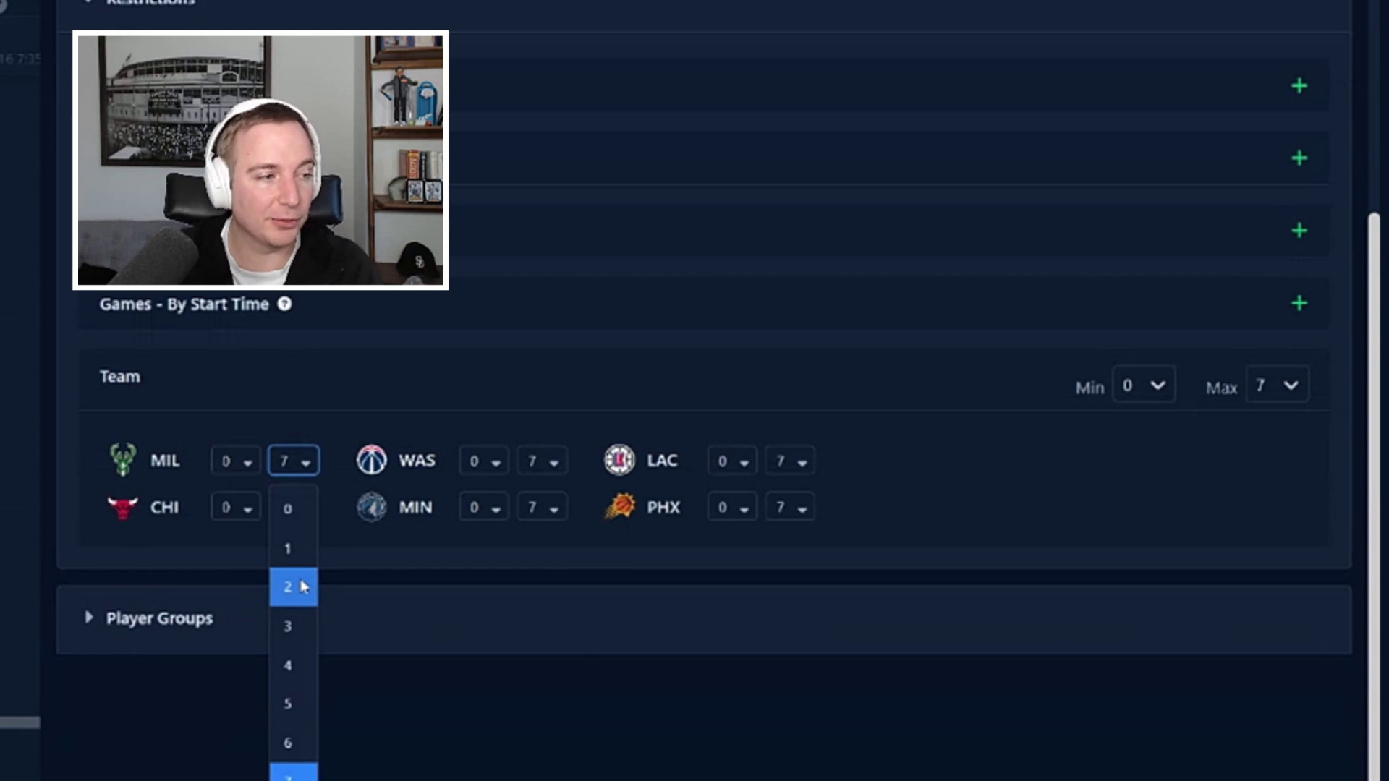
pyautogui.click(302, 626)
pyautogui.click(301, 625)
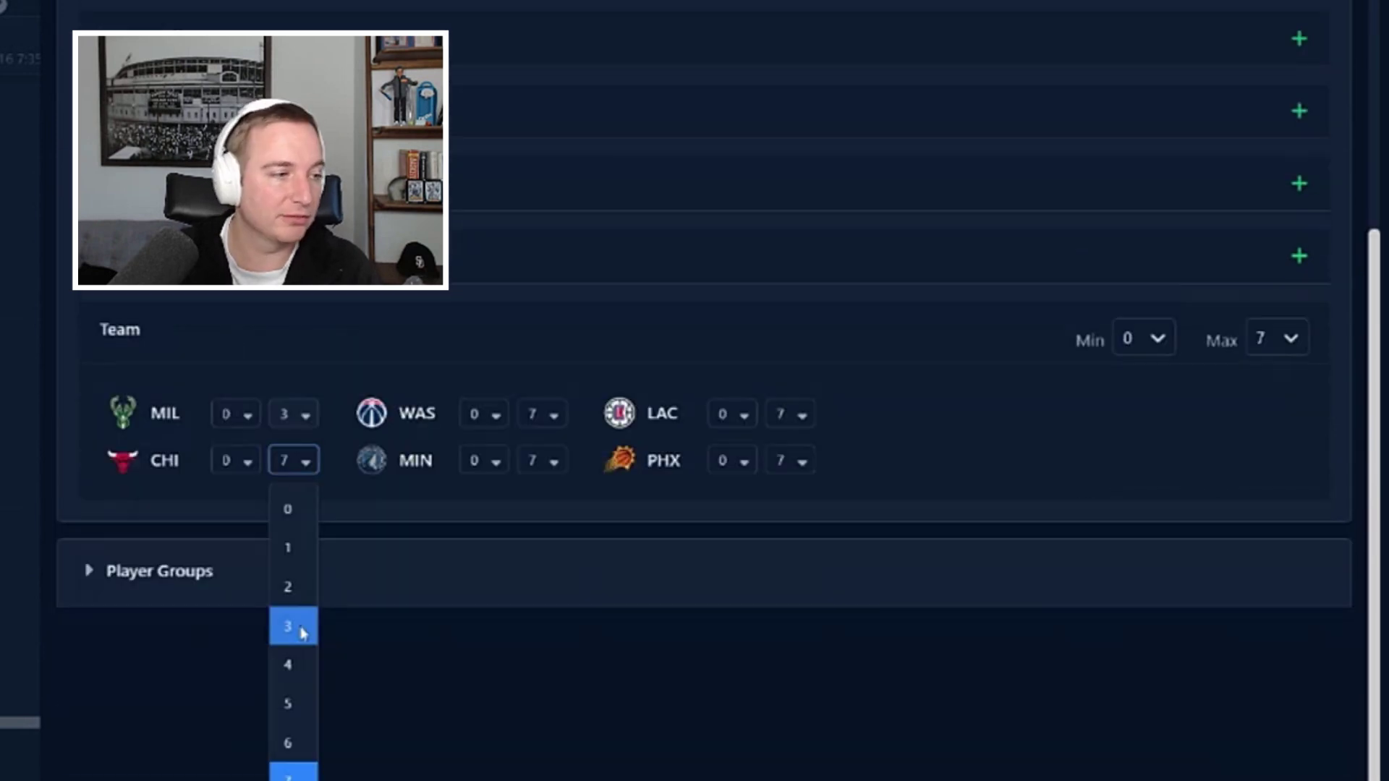
pyautogui.click(1265, 346)
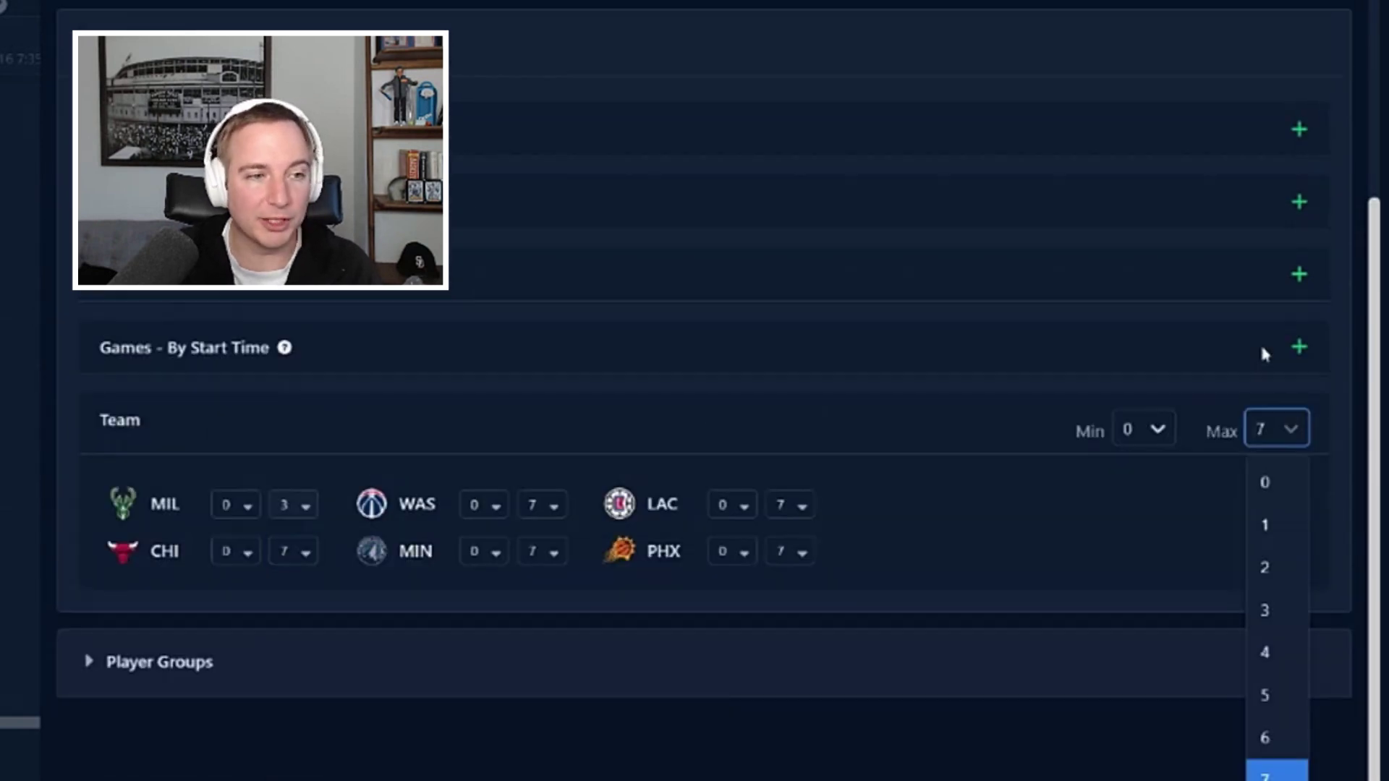
pyautogui.click(1264, 608)
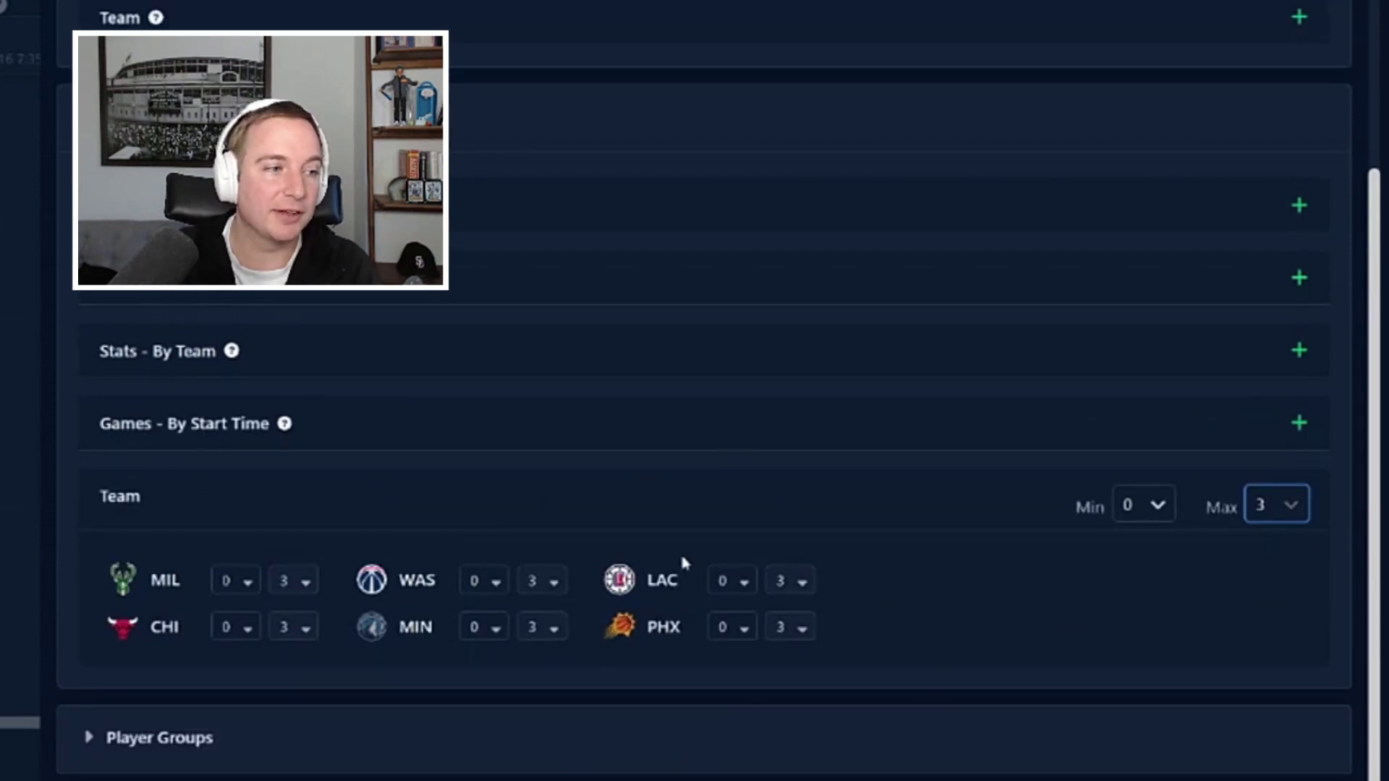
# Try a minimum of 1 player for CHI twice, setting it back to 0 each time
pyautogui.click(248, 627)
pyautogui.click(244, 550)
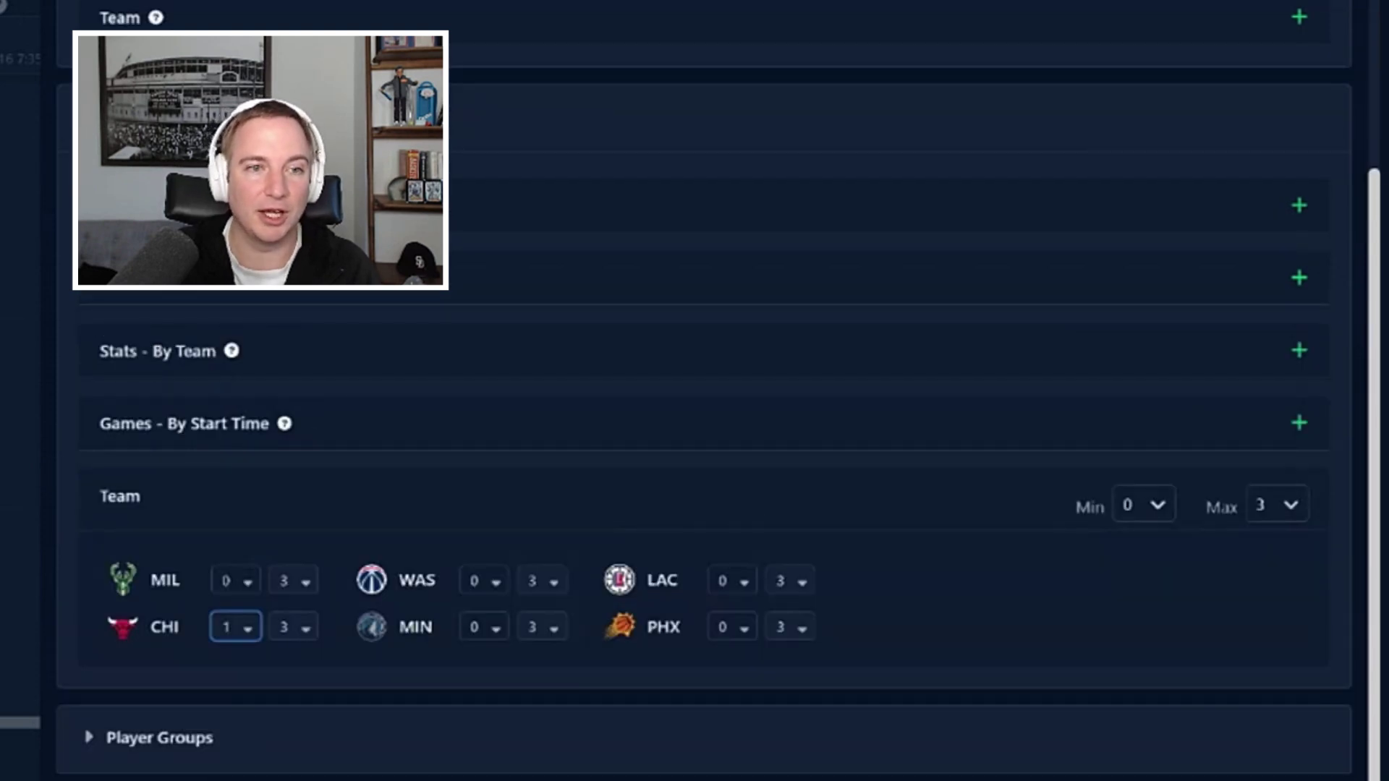
pyautogui.click(244, 637)
pyautogui.click(240, 510)
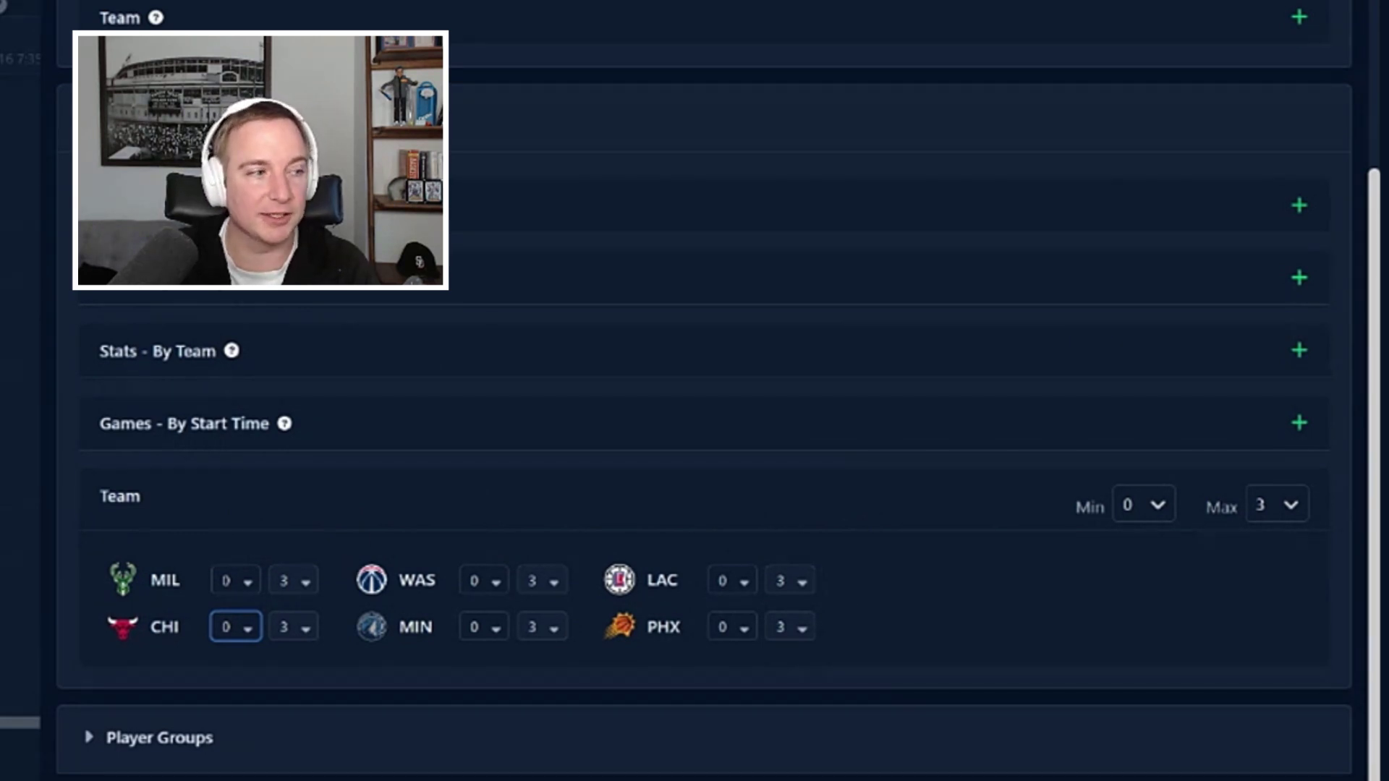
pyautogui.click(238, 626)
pyautogui.click(245, 566)
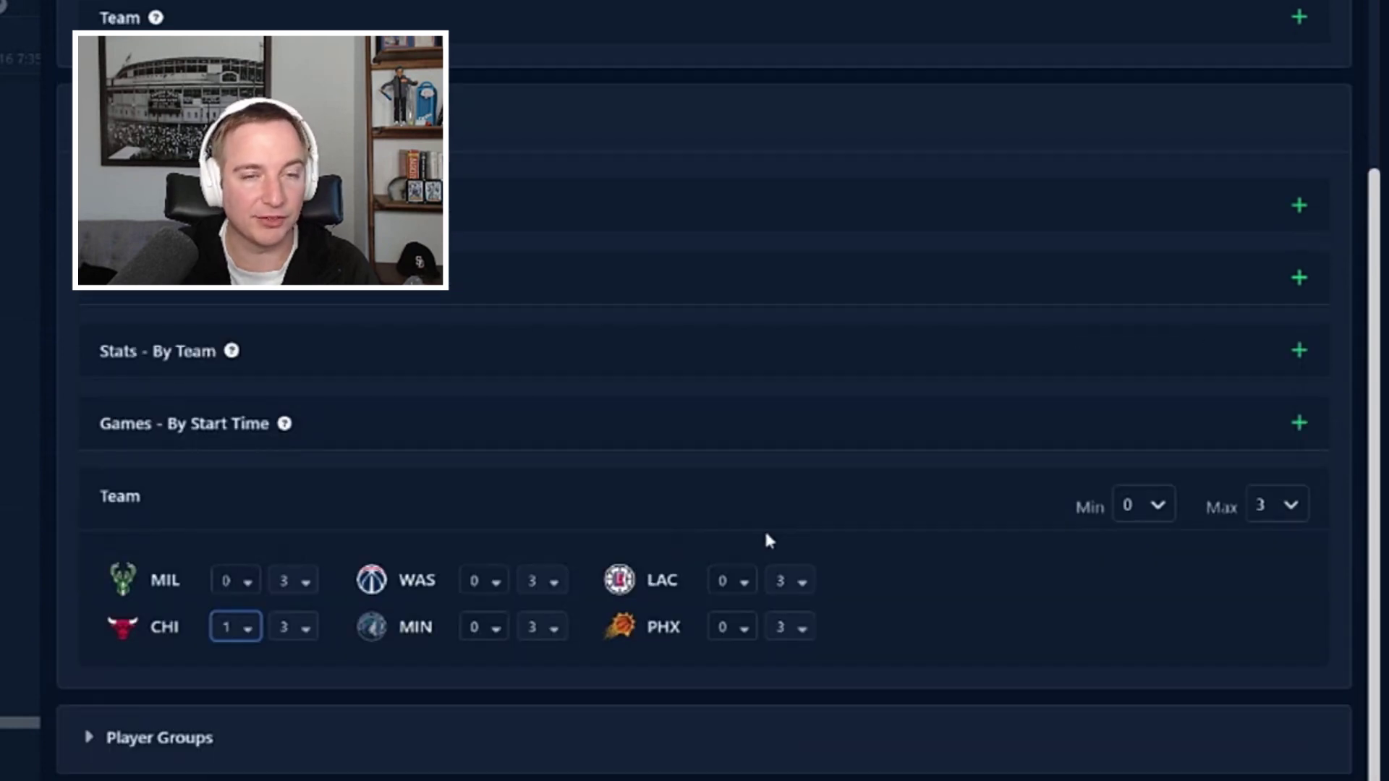
pyautogui.click(237, 626)
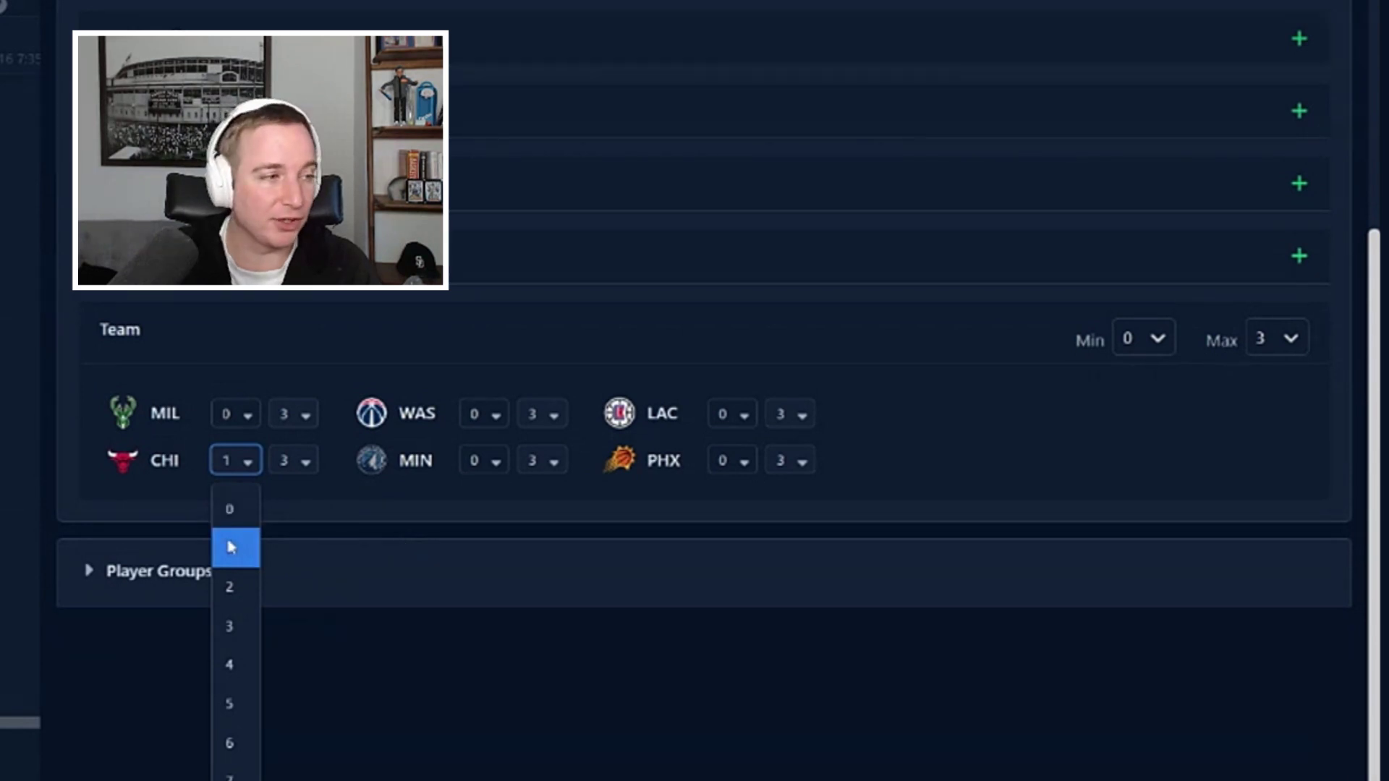
pyautogui.click(238, 516)
# Try a maximum of 0 players for PHX, and set it back to 3
pyautogui.click(801, 627)
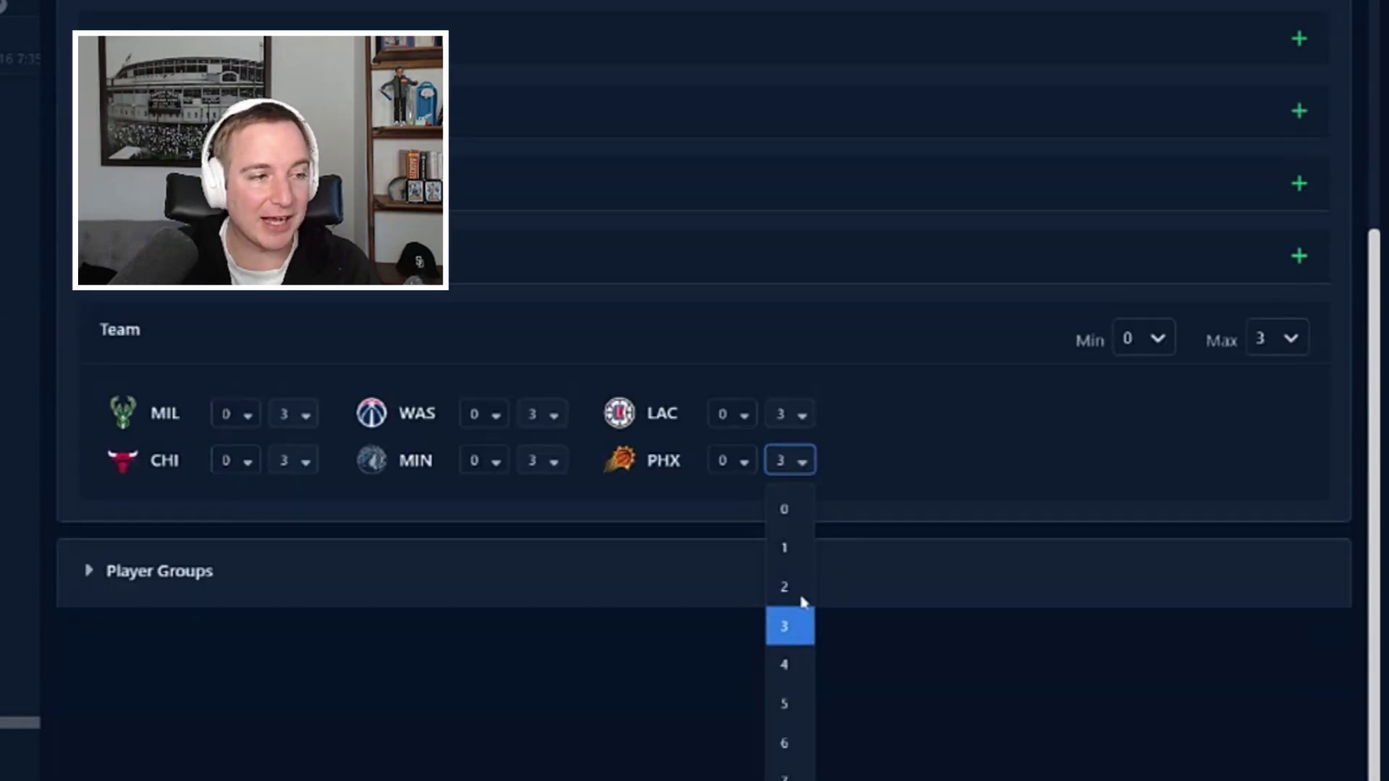
pyautogui.click(803, 523)
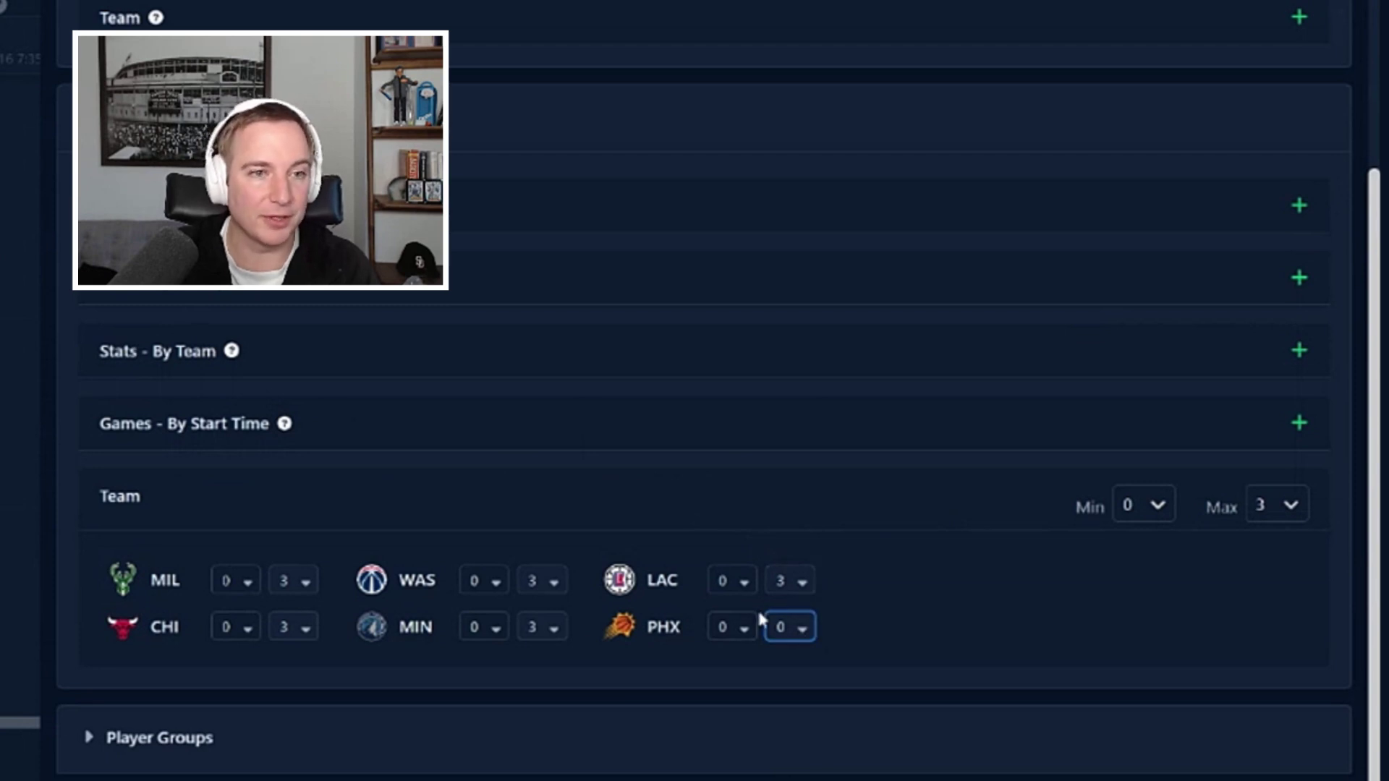
pyautogui.click(791, 626)
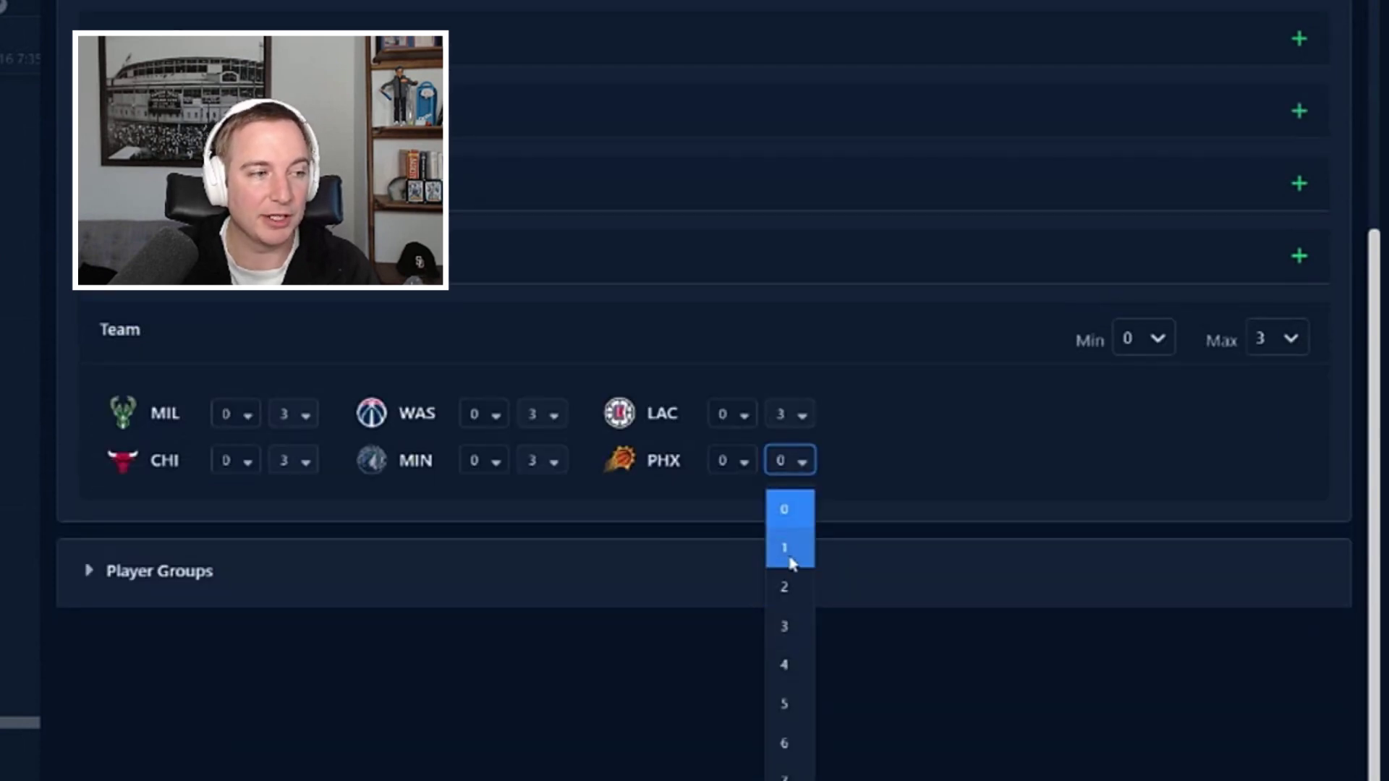
pyautogui.click(789, 635)
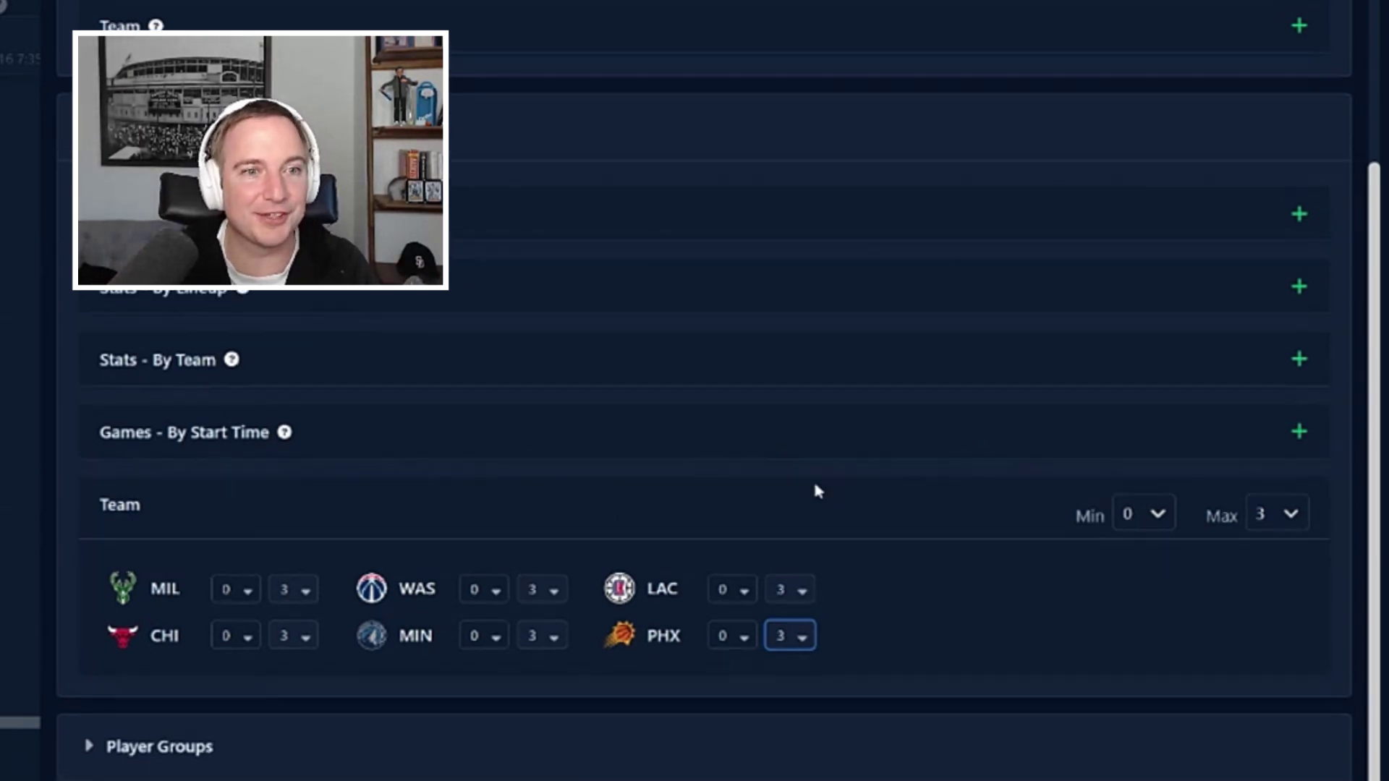
# Expand the Player Groups section and add a Min / Max rule
pyautogui.click(173, 738)
pyautogui.scroll(-1, 747, 574)
pyautogui.scroll(-2, 742, 571)
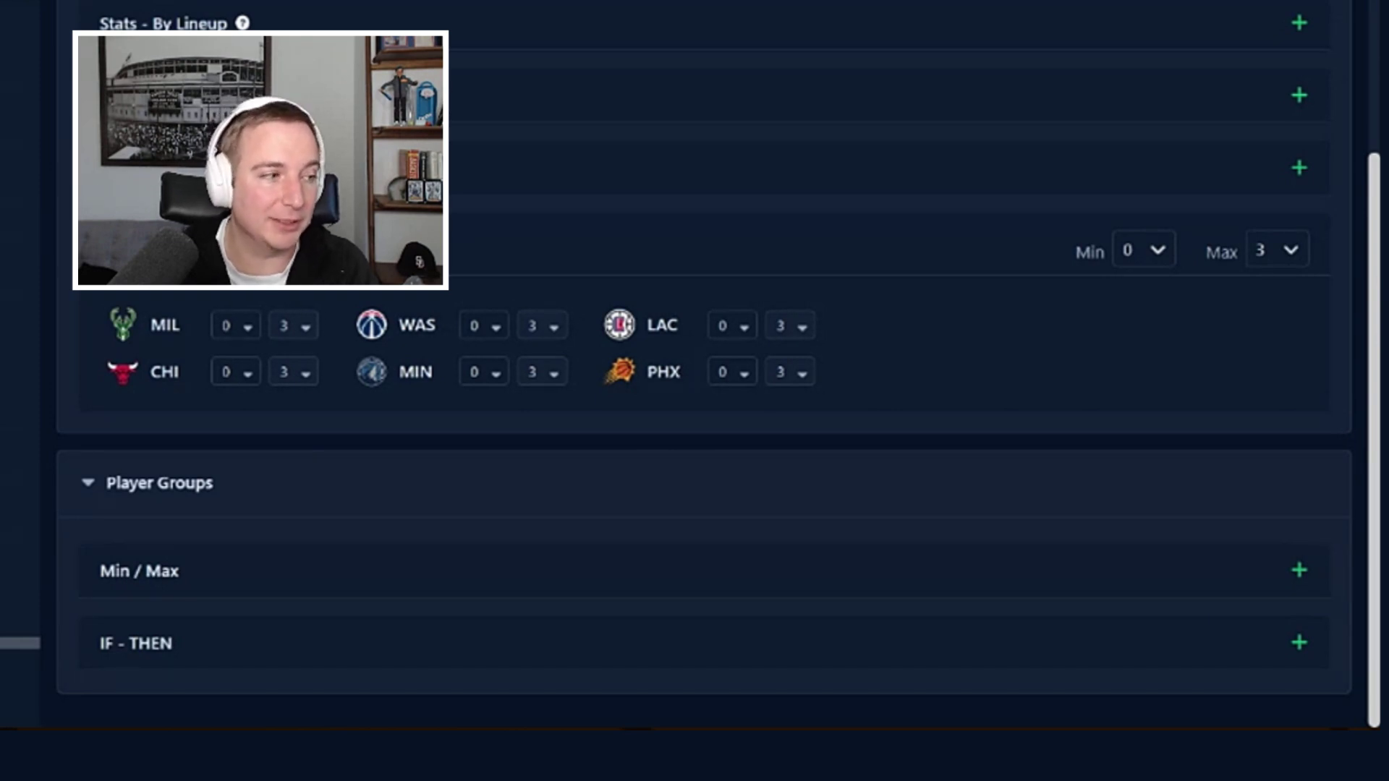
pyautogui.click(1299, 570)
pyautogui.scroll(-1, 832, 475)
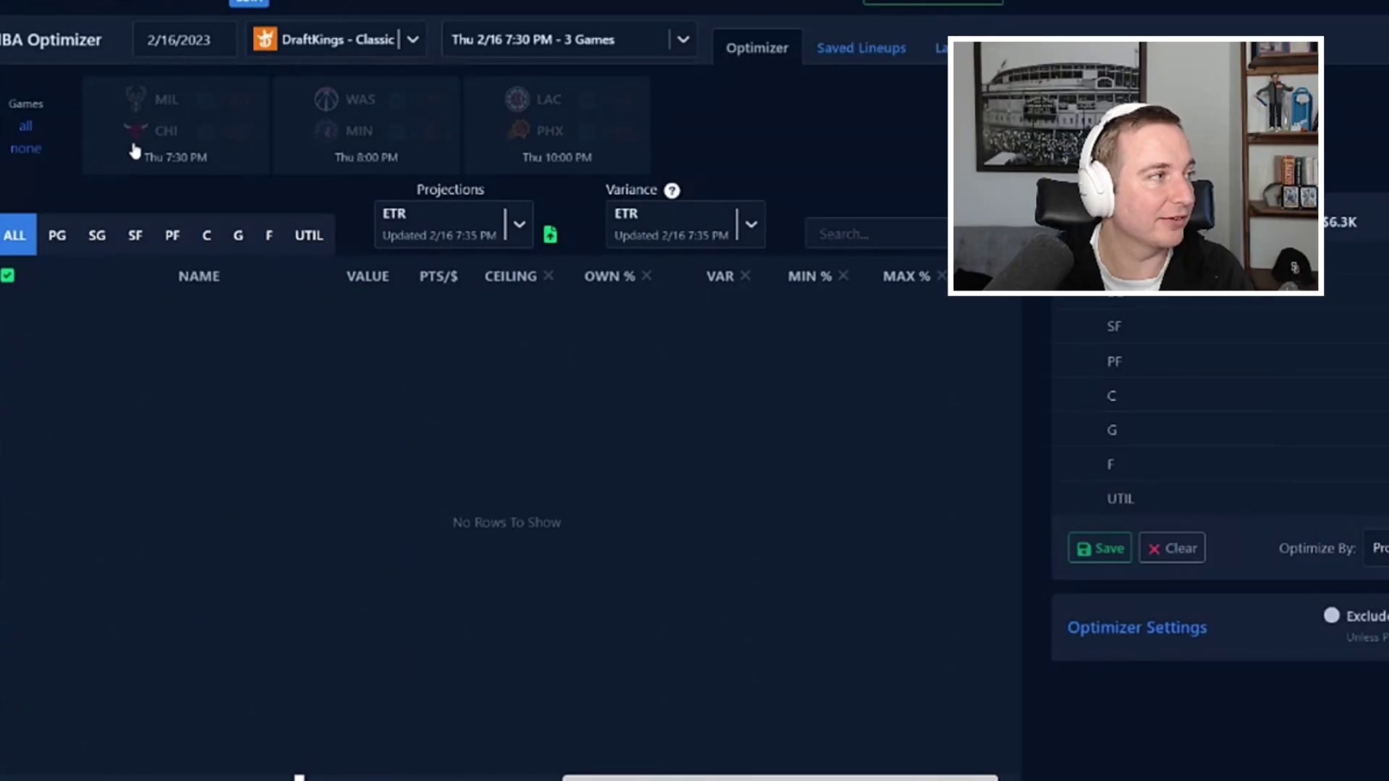
# Show only the CHI players sorted by value, and reopen the advanced settings
pyautogui.click(134, 148)
pyautogui.click(373, 278)
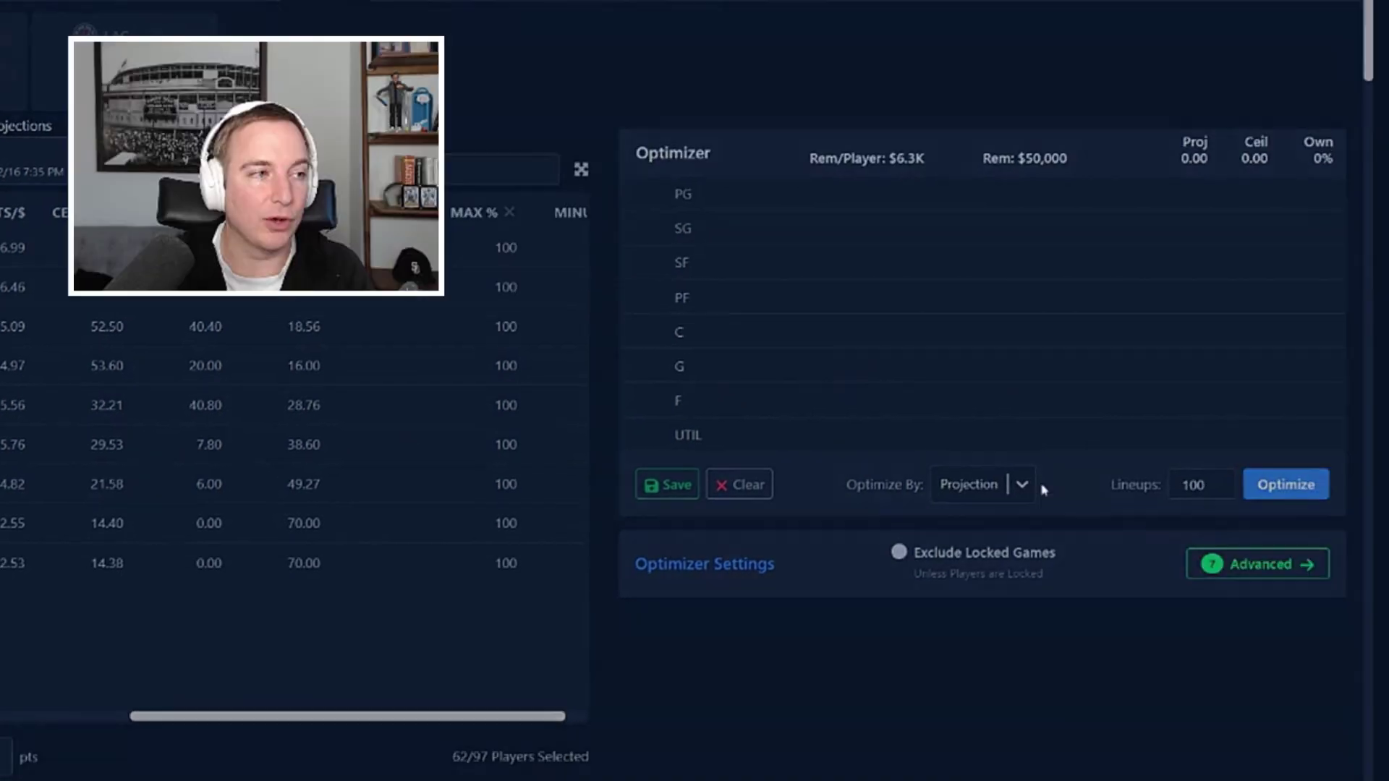
pyautogui.click(1259, 564)
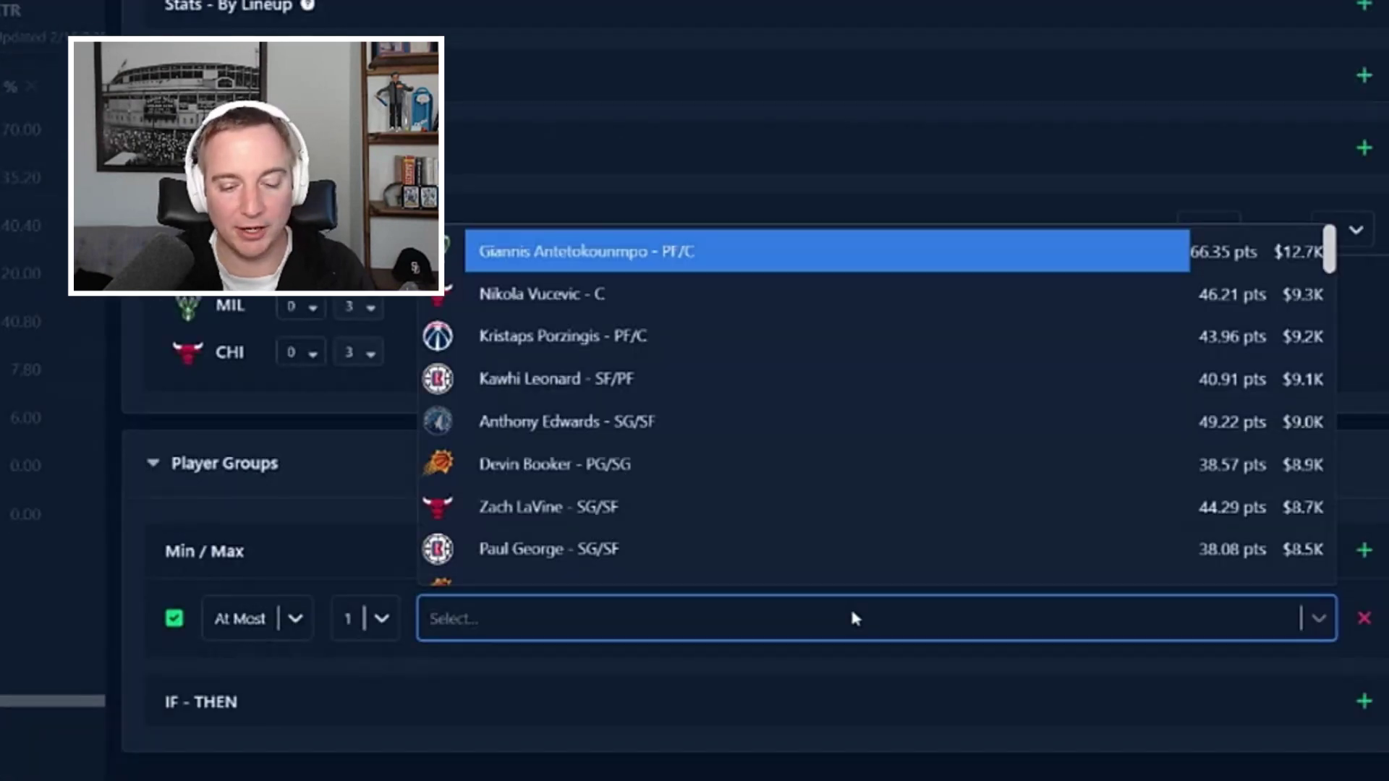
# Limit the Min / Max group to at most 2 of Ayo Dosunmu, Coby White, Dalen Terry and Zach LaVine
pyautogui.write('ay')
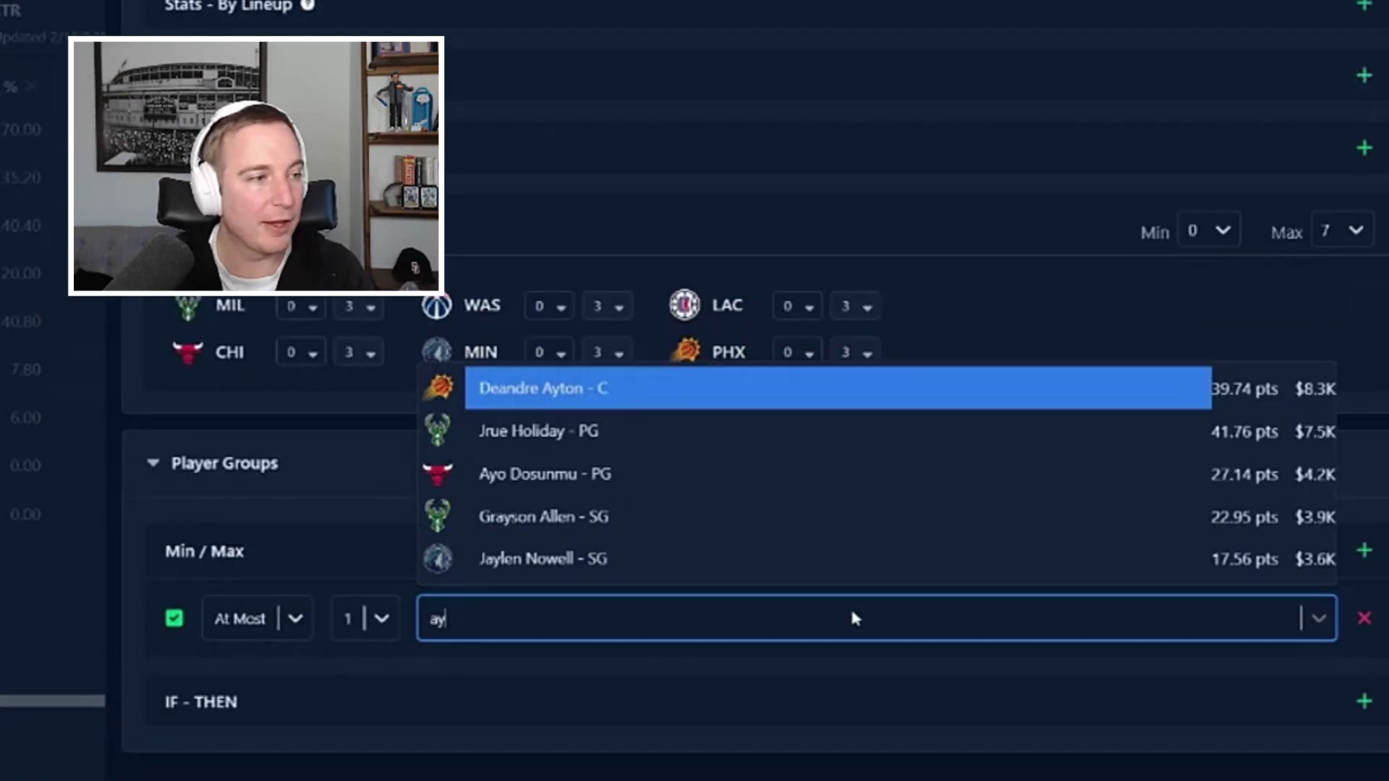
pyautogui.click(651, 475)
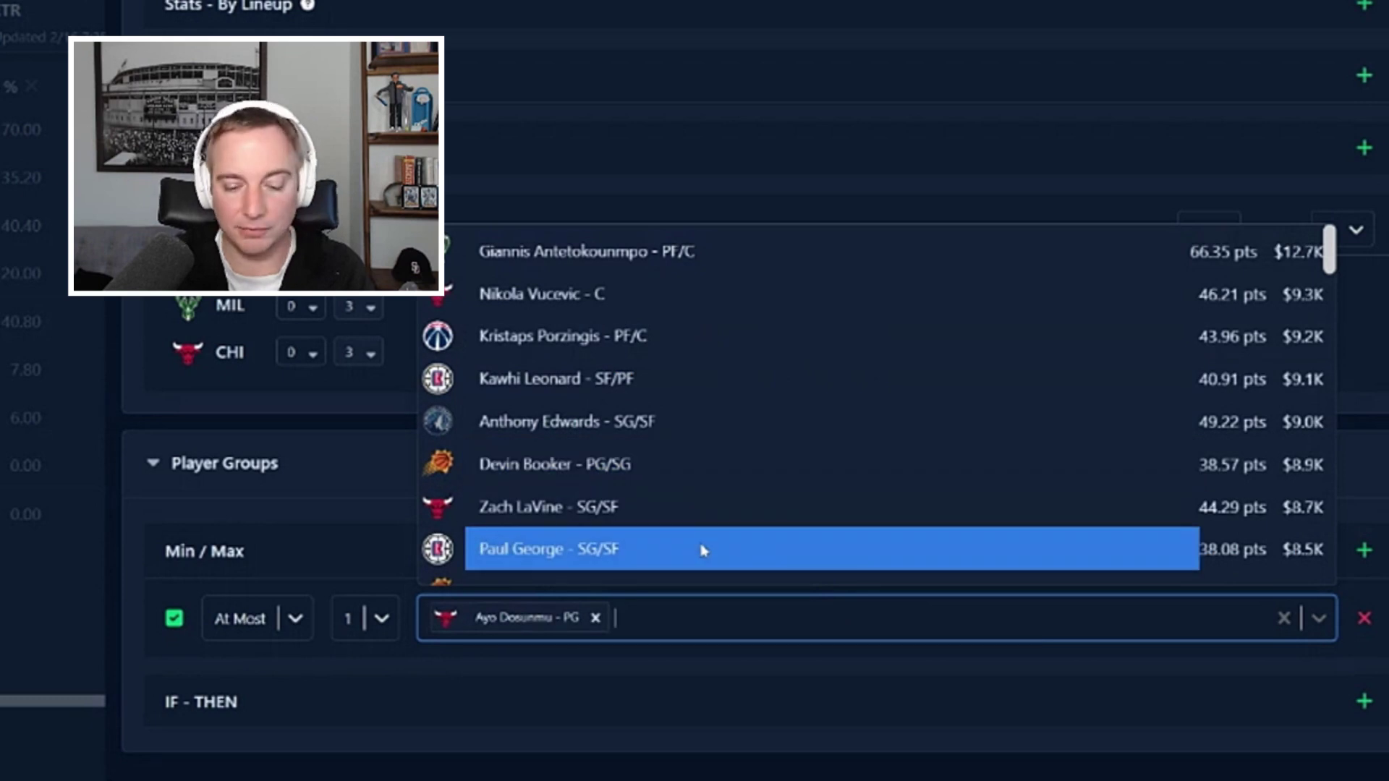
pyautogui.write('coby')
pyautogui.click(708, 558)
pyautogui.write('dal')
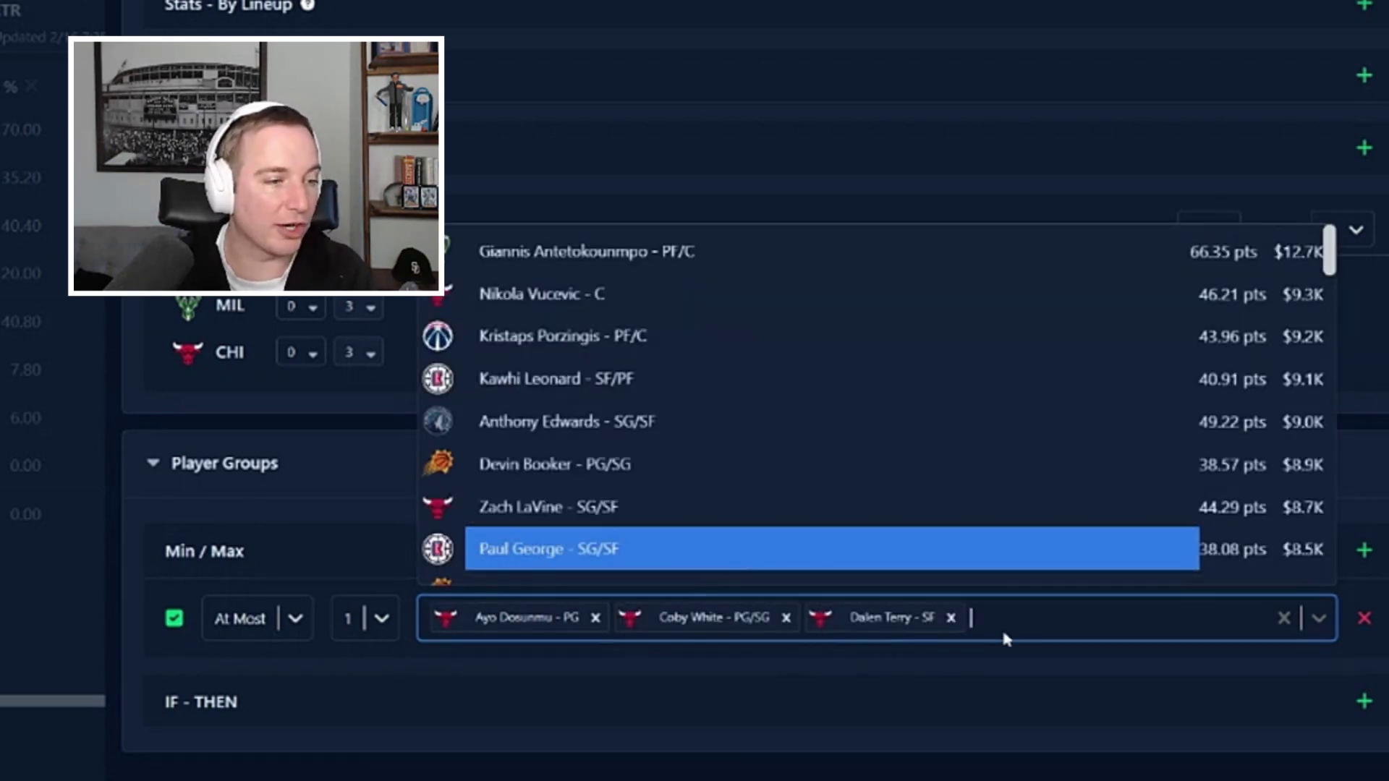
pyautogui.write('lavi')
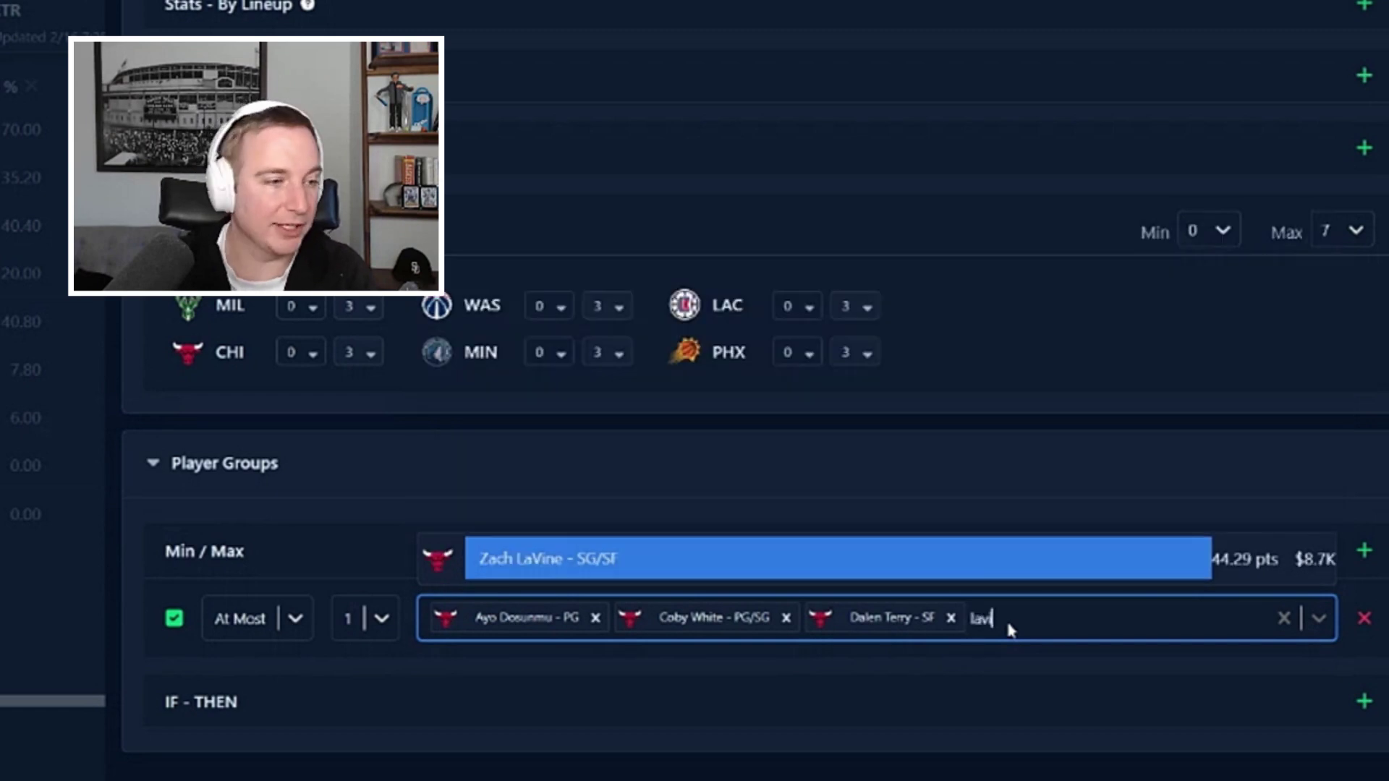
pyautogui.click(991, 565)
pyautogui.click(369, 618)
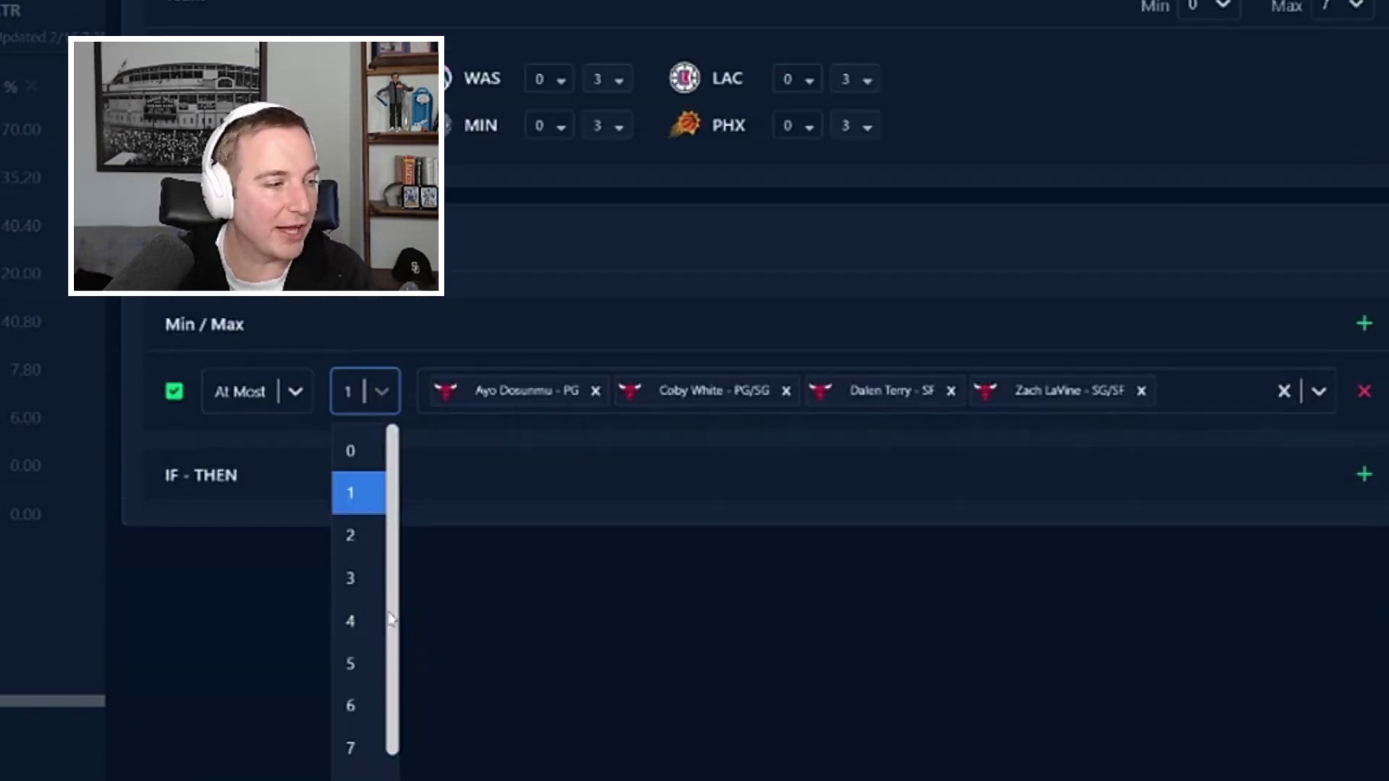
pyautogui.click(362, 549)
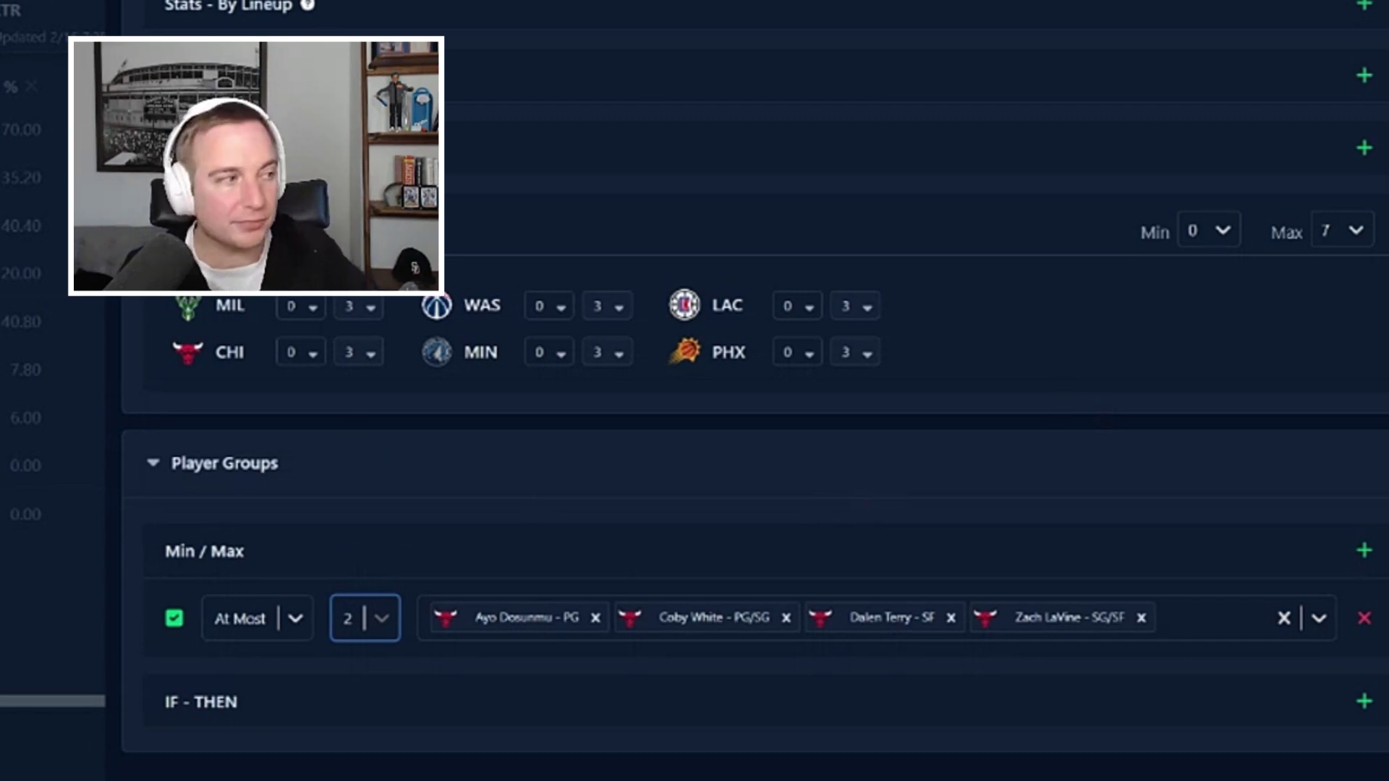
# Add a second Min / Max rule allowing at most 1 of Nikola Vucevic and Andre Drummond
pyautogui.click(1364, 550)
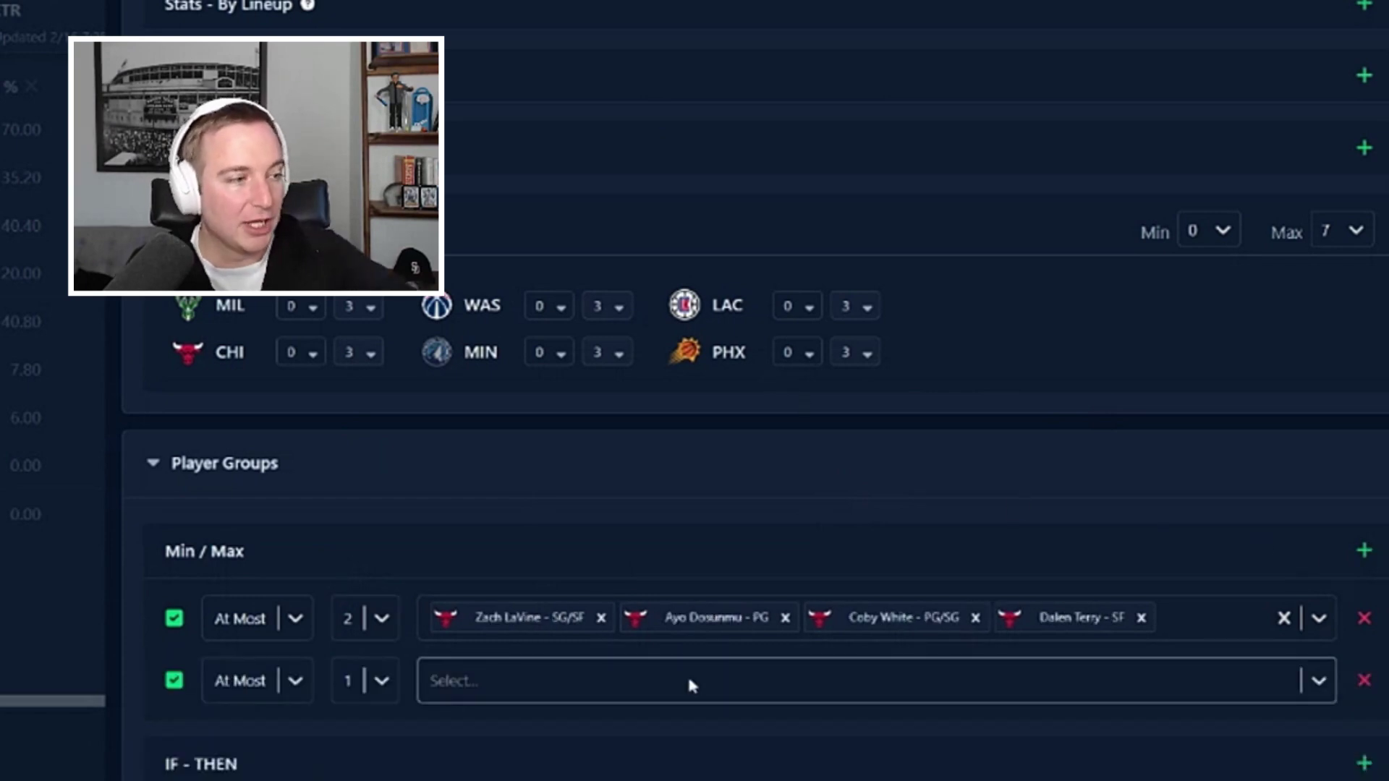
pyautogui.click(687, 681)
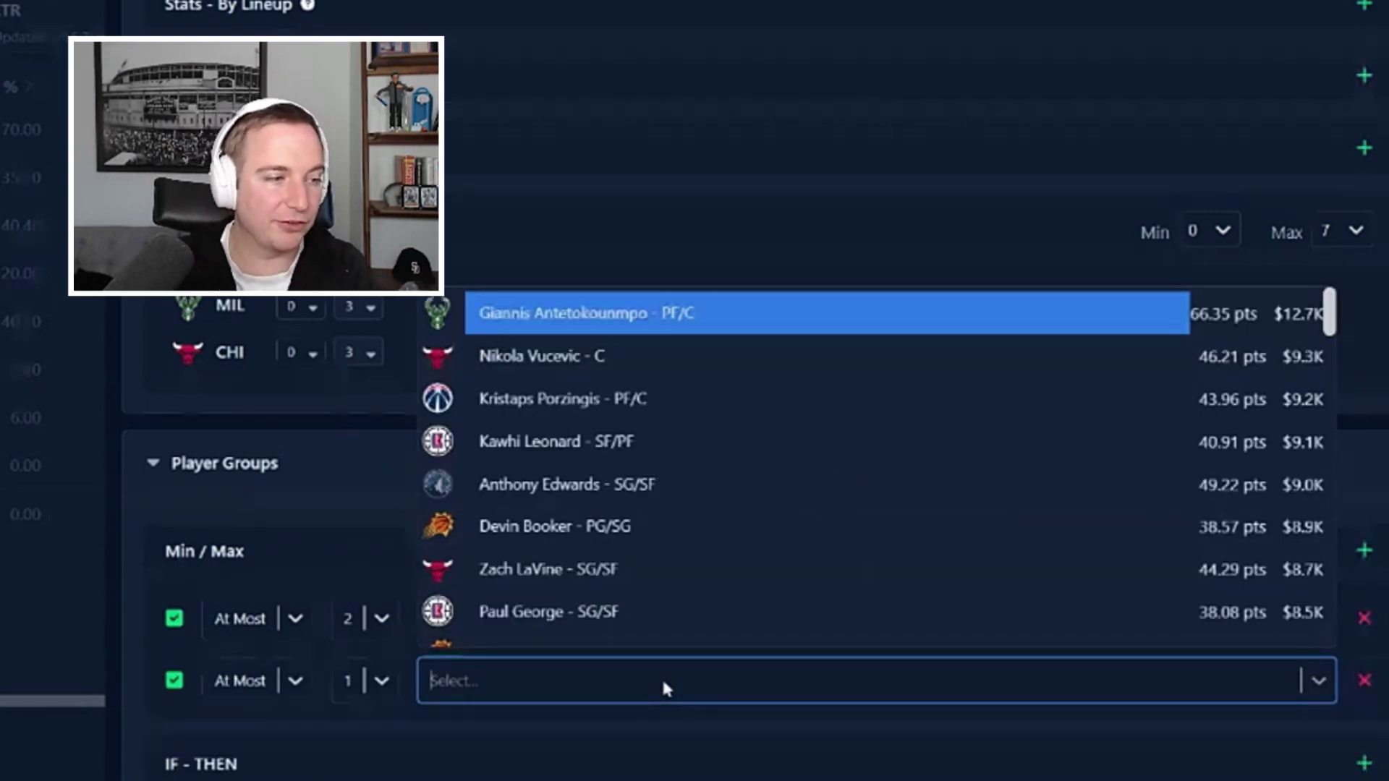
pyautogui.click(541, 355)
pyautogui.click(608, 614)
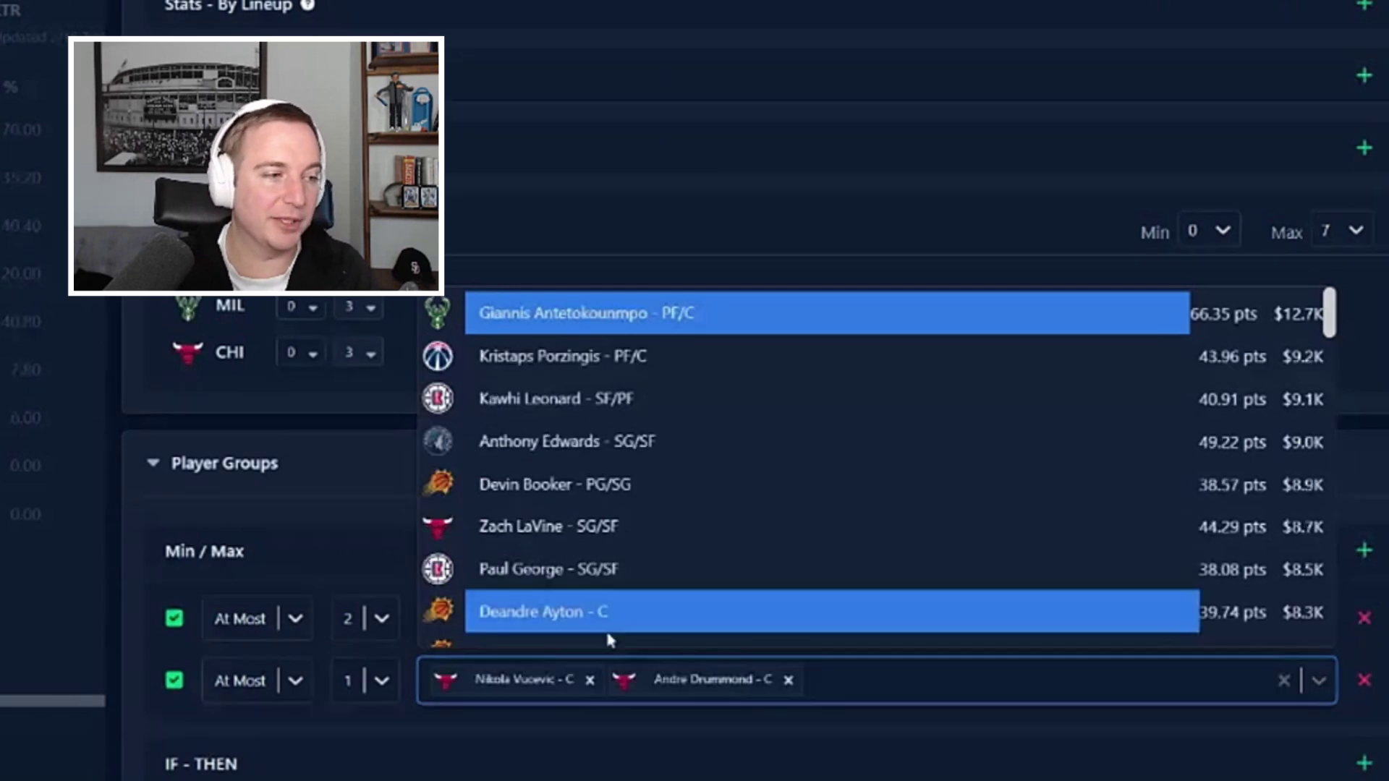
pyautogui.click(1057, 738)
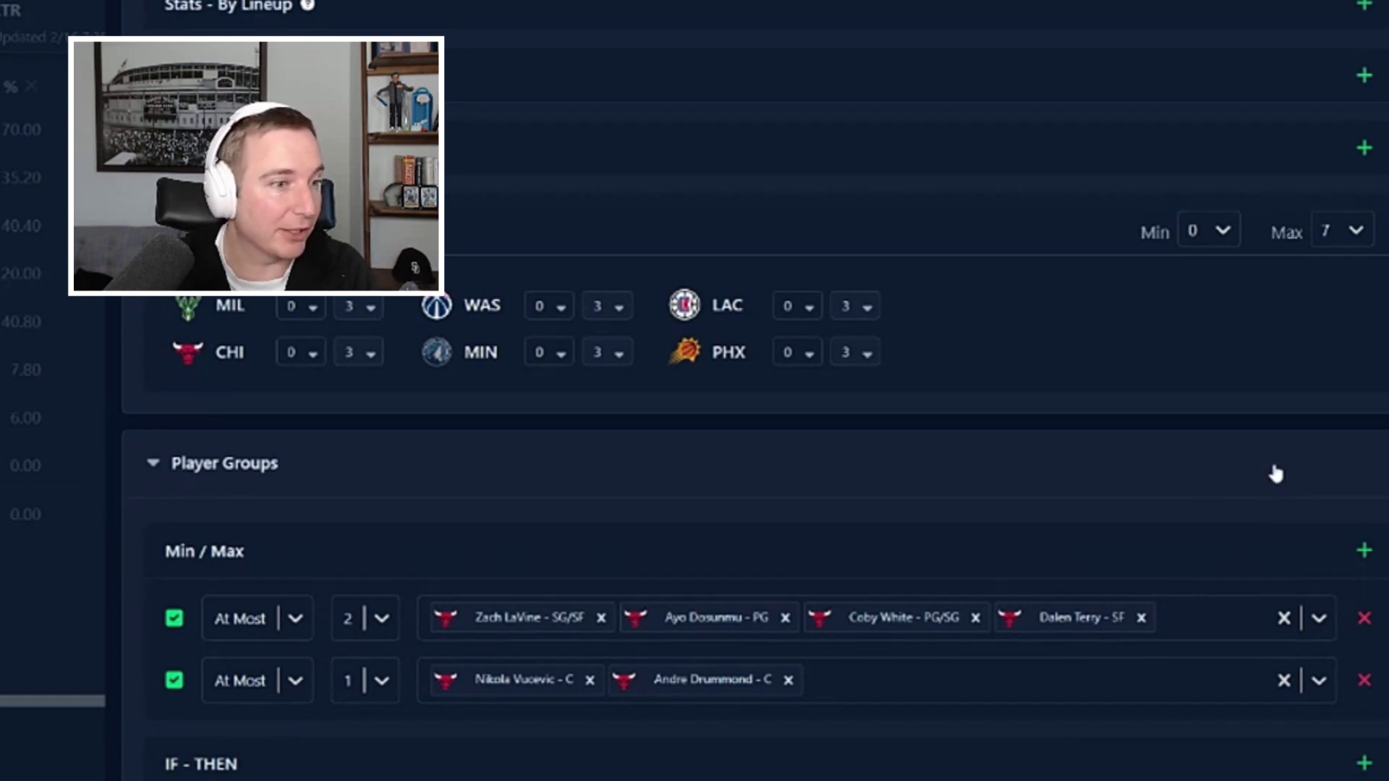
# View the LAC players in the player list instead of CHI, and clear the team filter
pyautogui.scroll(-1, 1078, 496)
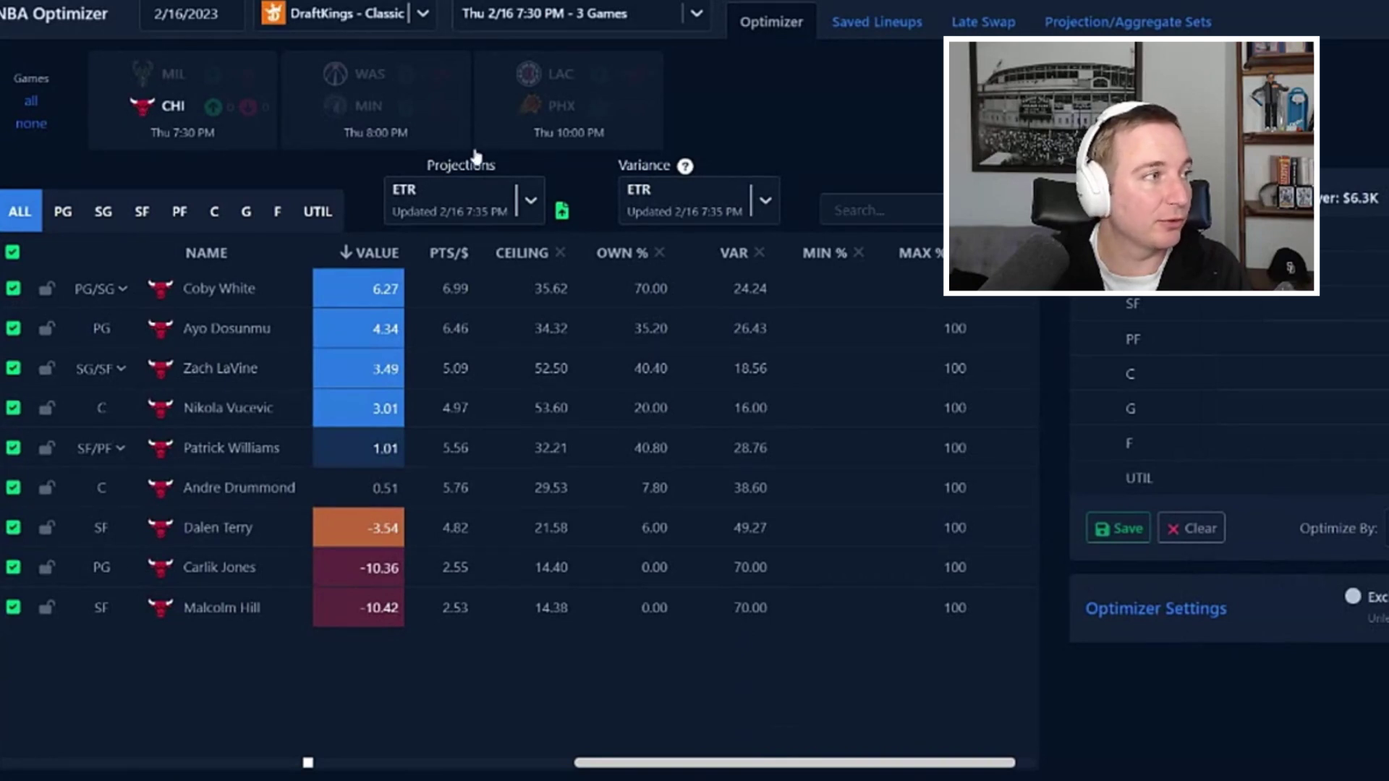
pyautogui.click(178, 108)
pyautogui.click(527, 81)
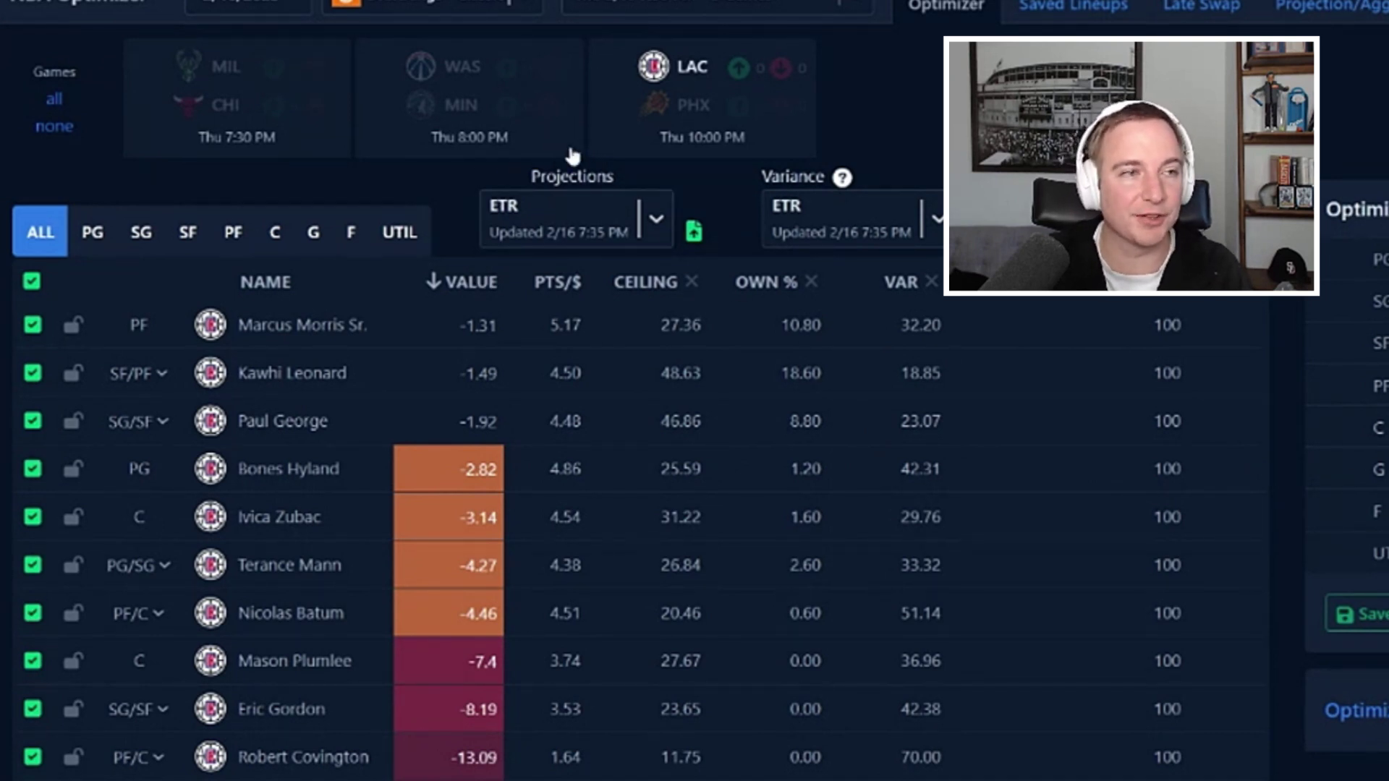
pyautogui.click(680, 84)
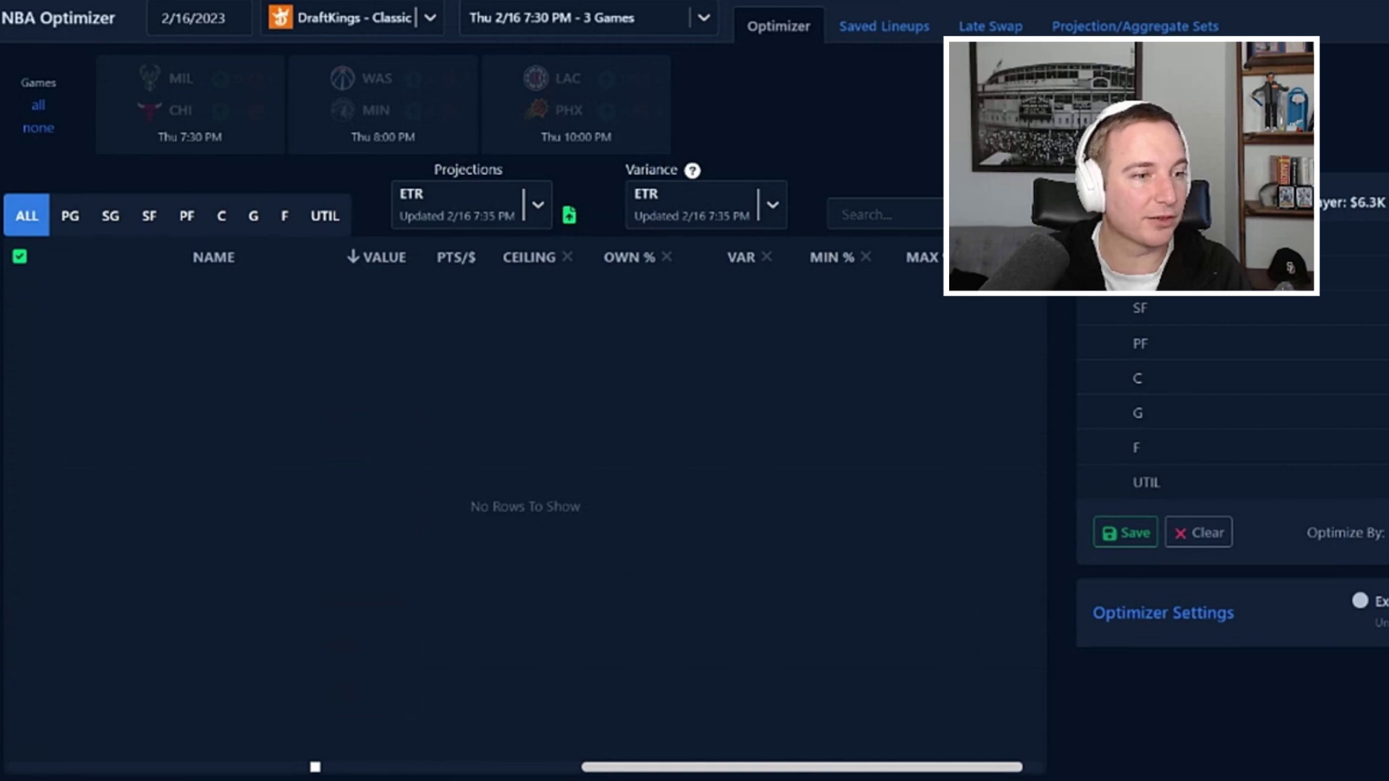
# Filter the player list to MIL and reopen the advanced settings at the player groups
pyautogui.click(177, 84)
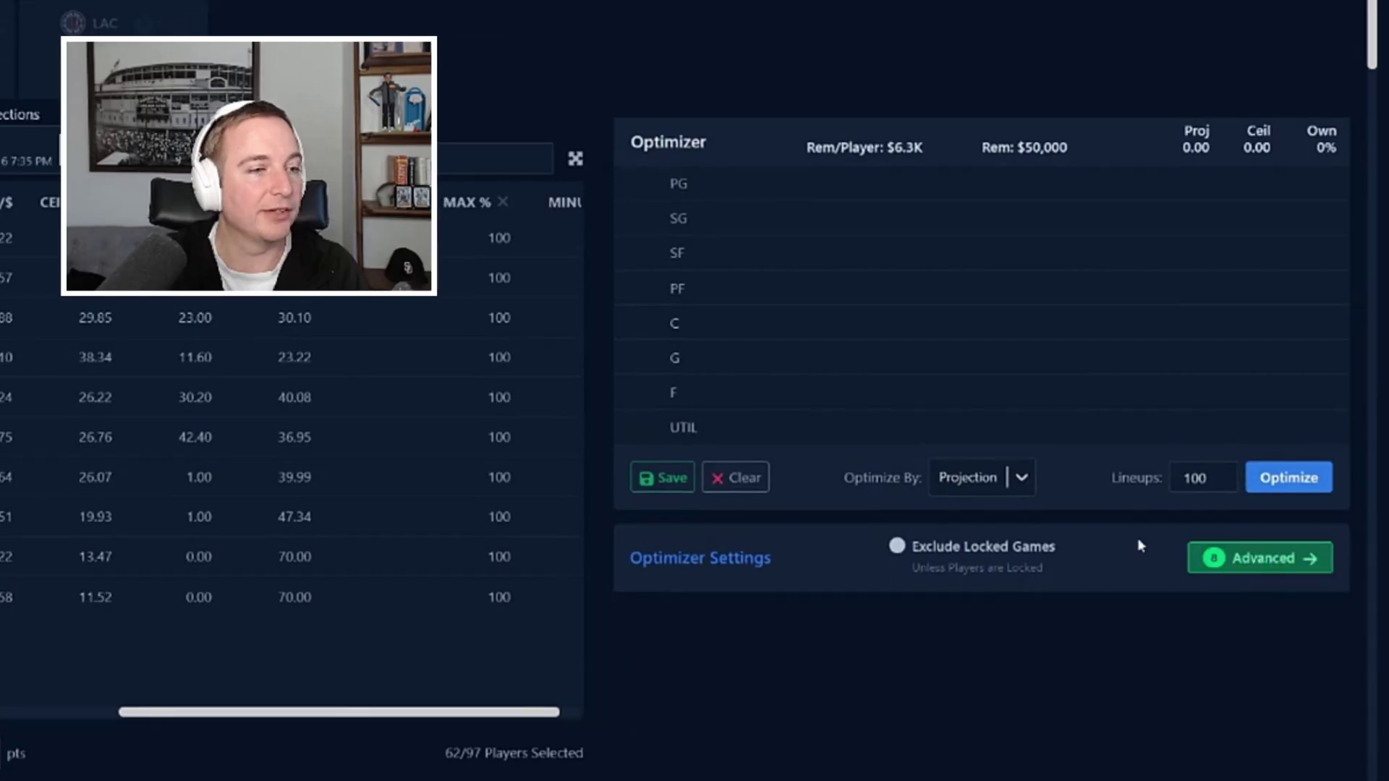
pyautogui.click(1256, 558)
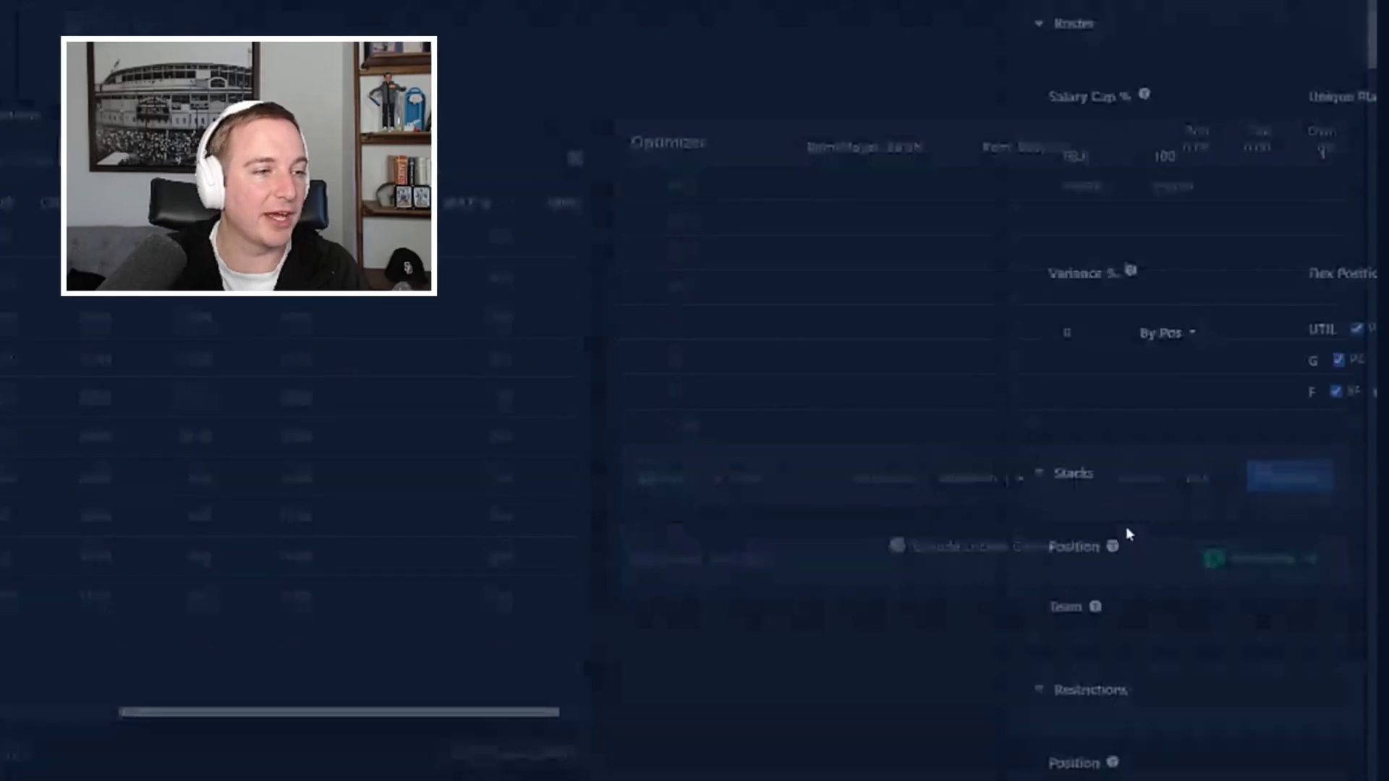
pyautogui.scroll(-10, 1127, 543)
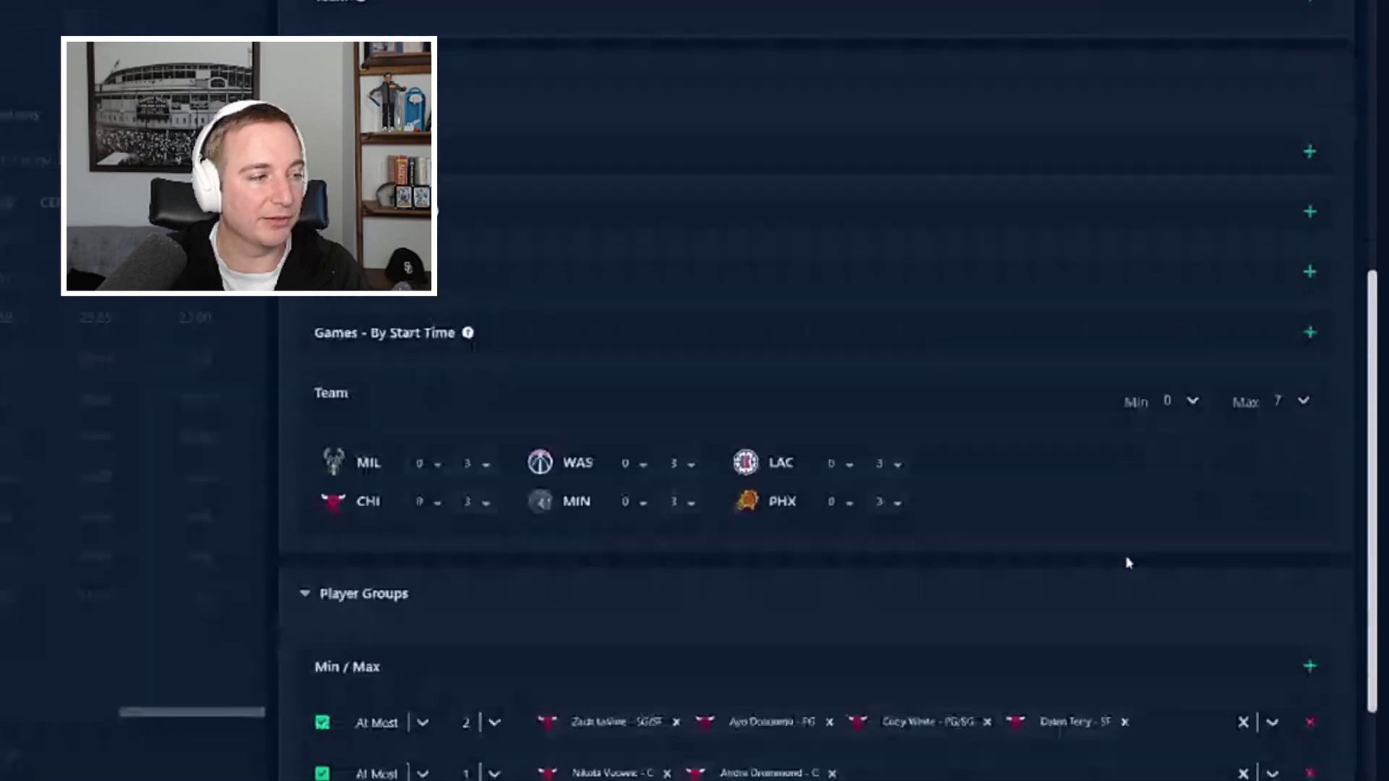
# Add an IF-THEN rule whose condition is a lineup containing any of Giannis Antetokounmpo
pyautogui.click(1309, 711)
pyautogui.scroll(-2, 796, 499)
pyautogui.click(520, 652)
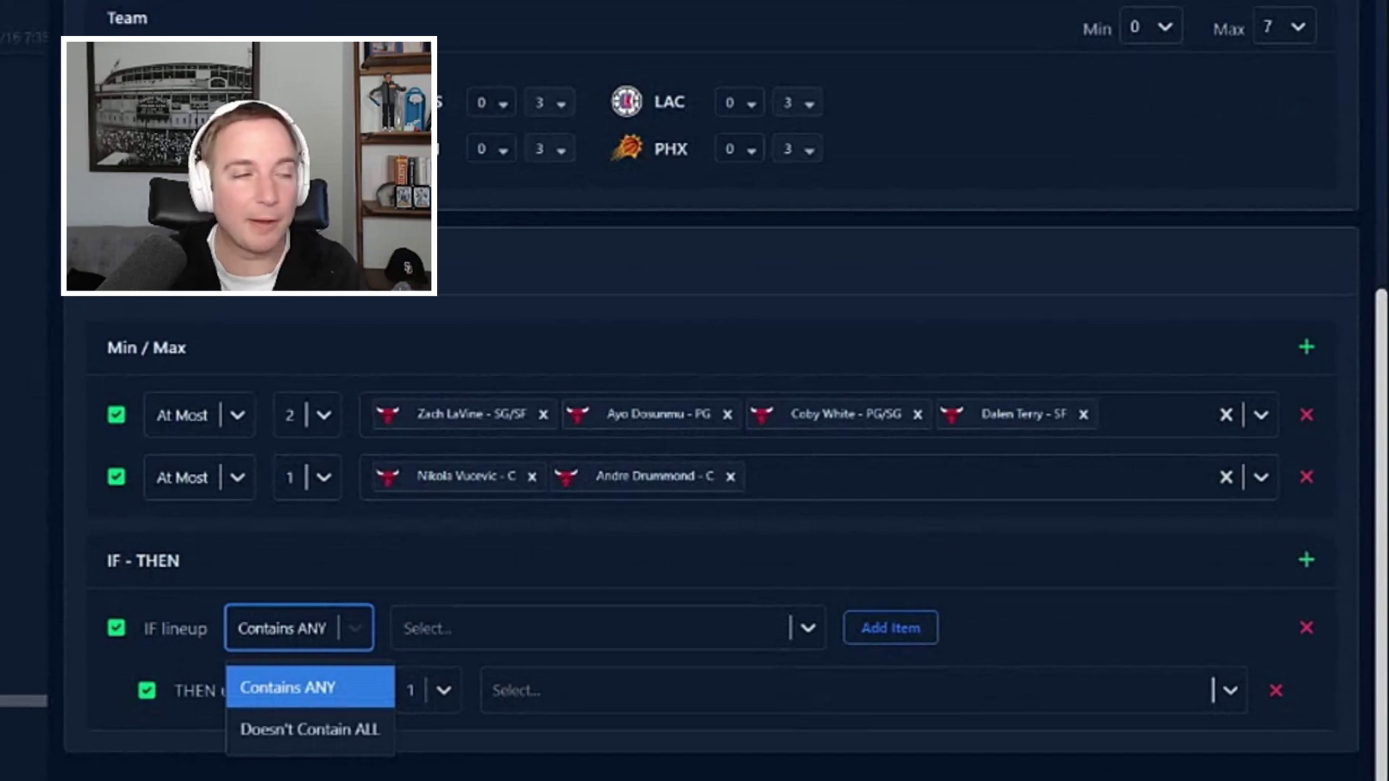
pyautogui.click(354, 635)
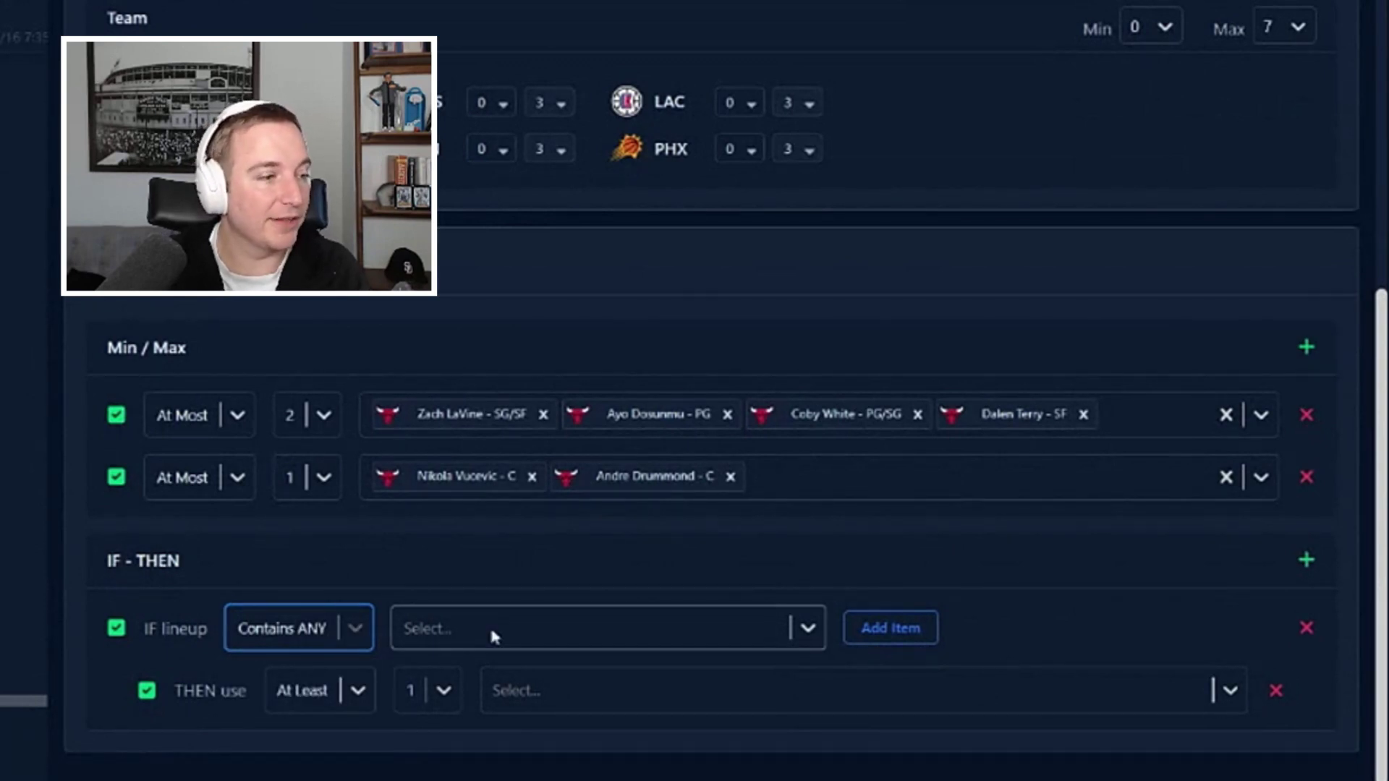
pyautogui.click(444, 631)
pyautogui.write('gi')
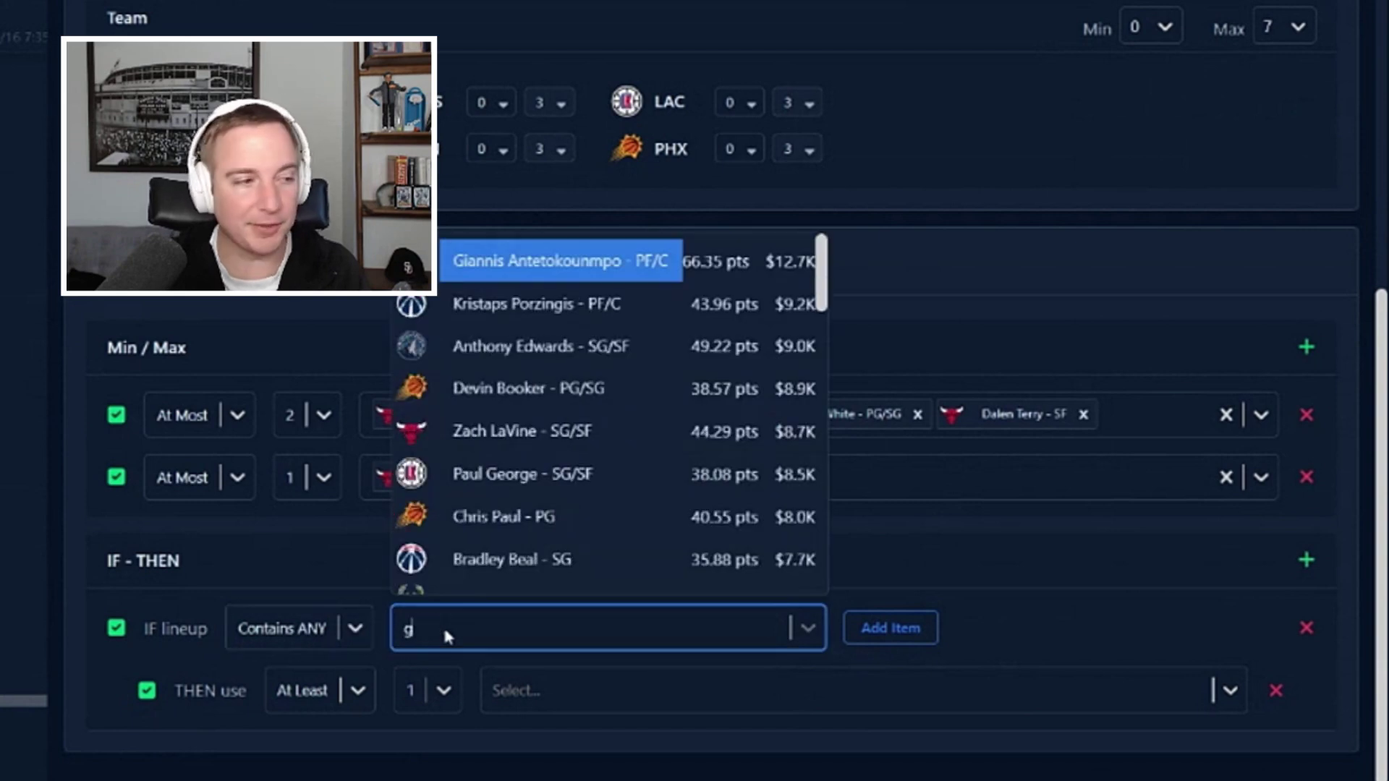
pyautogui.press('Return')
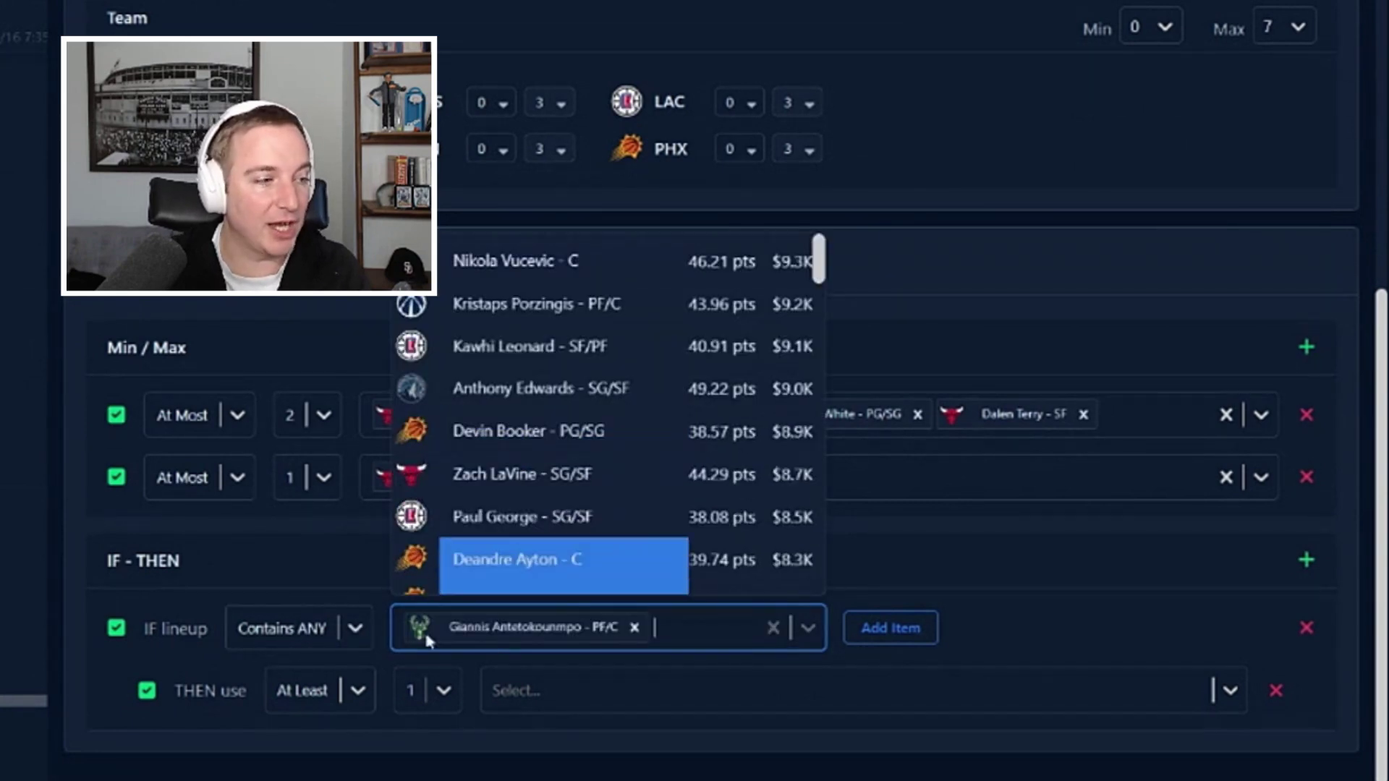
# Set the rule's THEN part to use at most 1 of Jrue Holiday and Brook Lopez
pyautogui.click(356, 695)
pyautogui.click(324, 631)
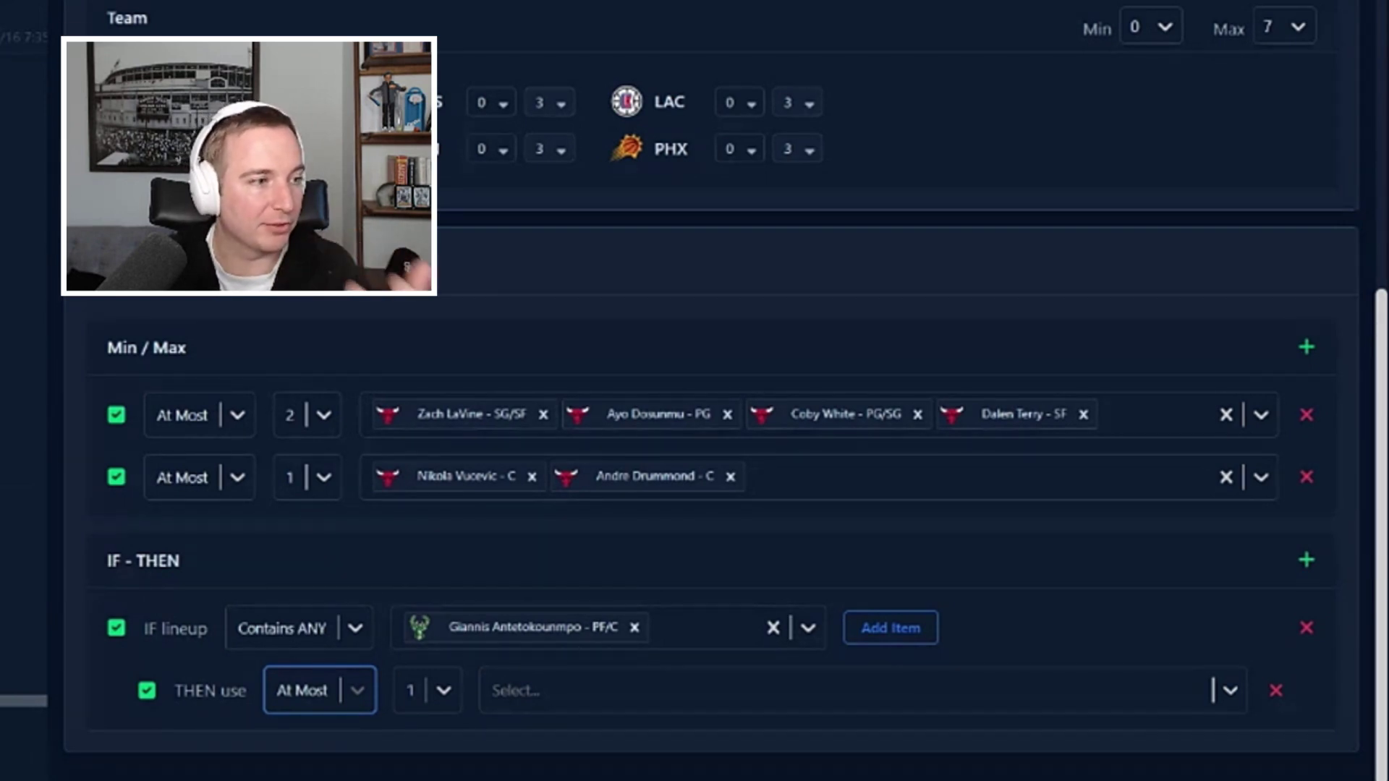
pyautogui.click(575, 688)
pyautogui.write('jru')
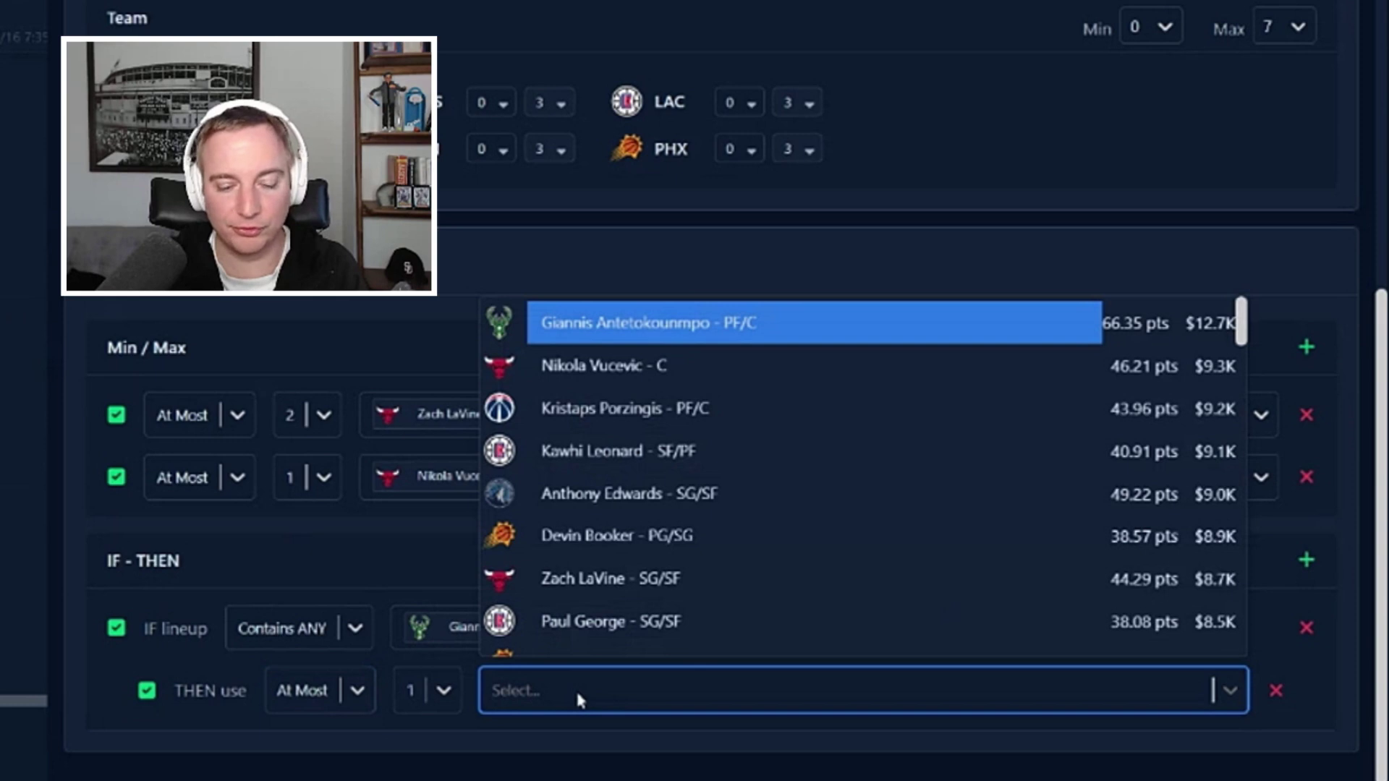
pyautogui.press('Return')
pyautogui.write('ll')
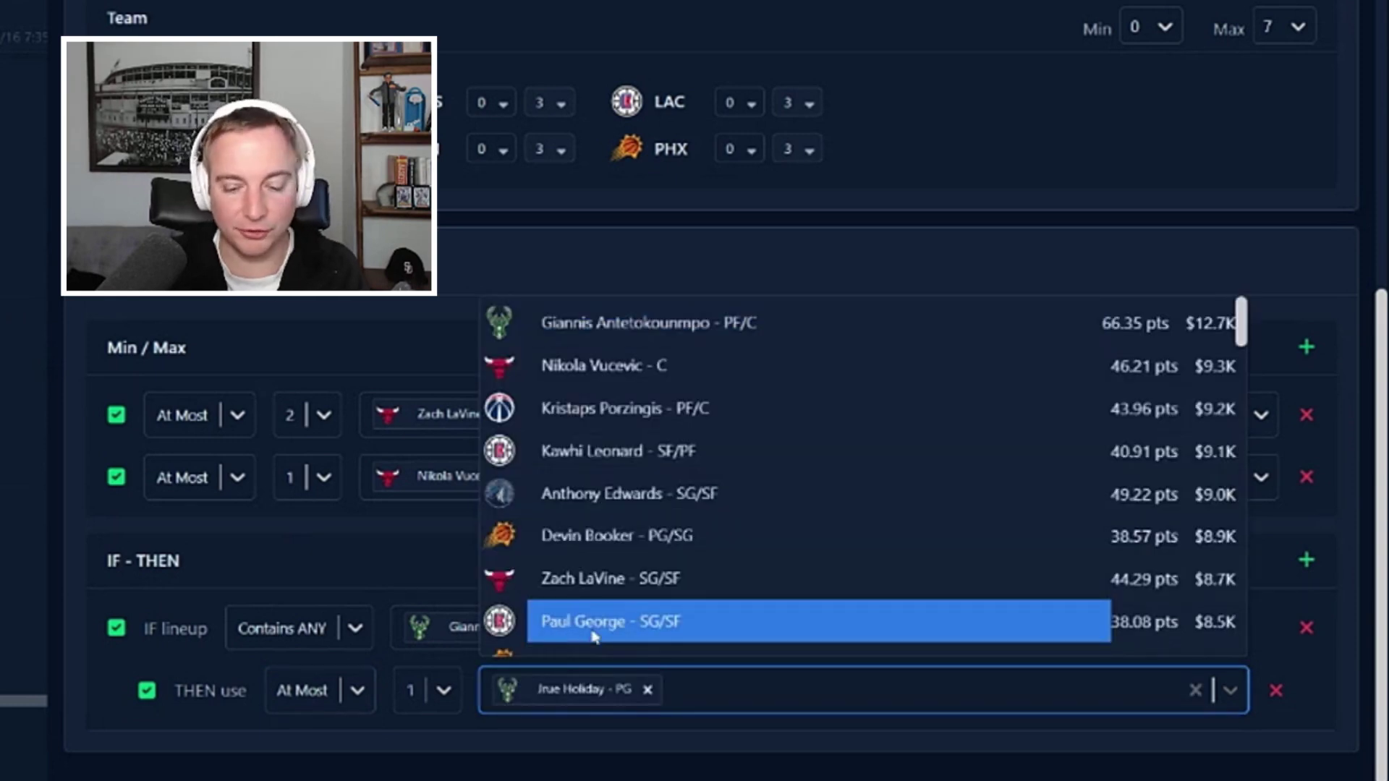
pyautogui.write('o')
pyautogui.press('BackSpace')
pyautogui.press('BackSpace')
pyautogui.write('op')
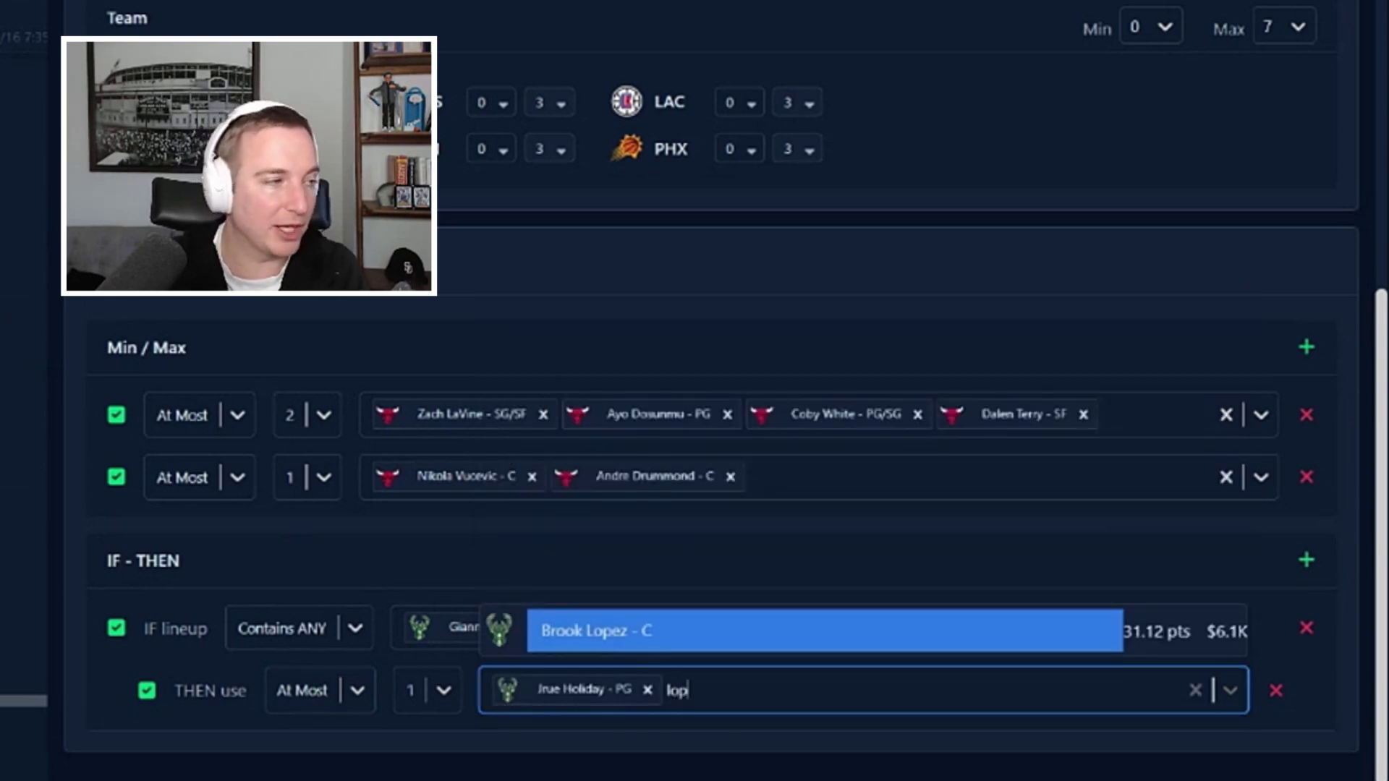
pyautogui.press('Return')
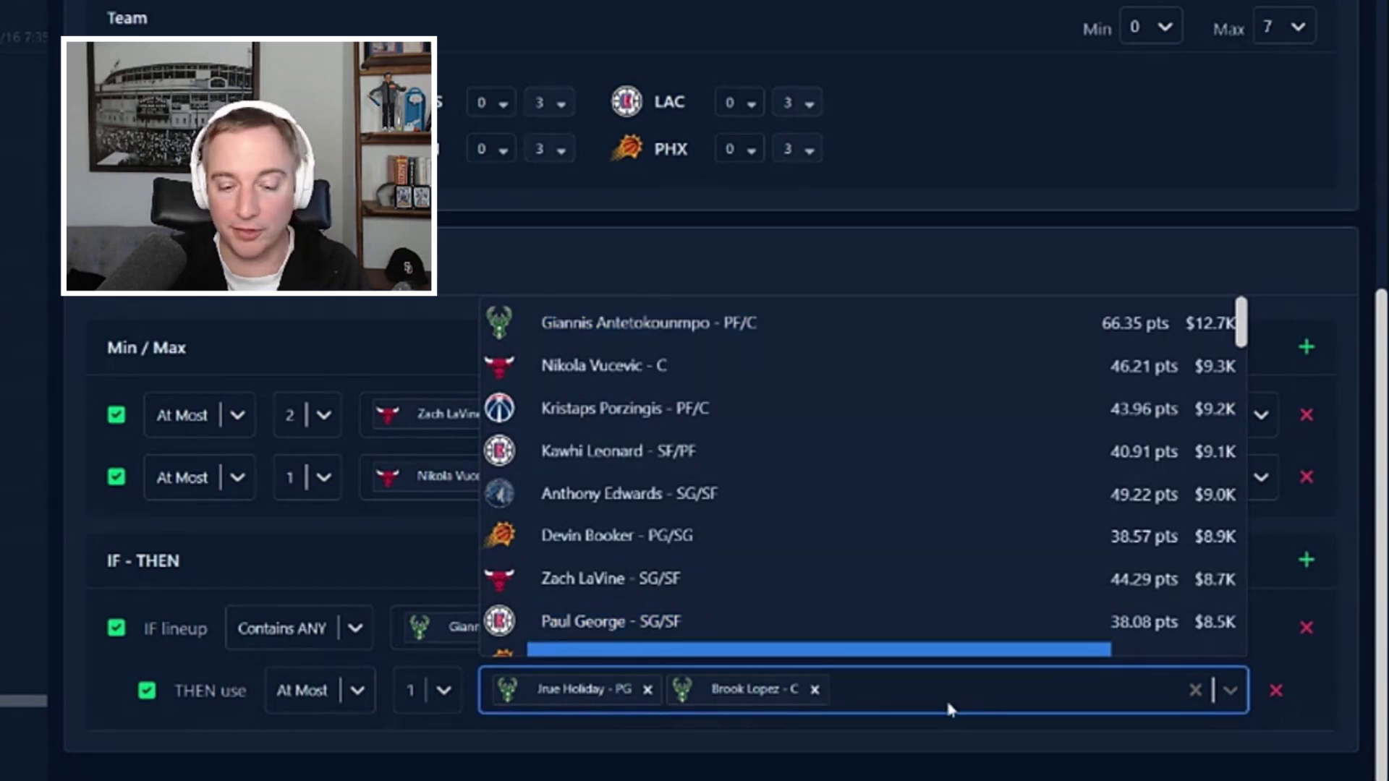
# Add Grayson Allen, Jevon Carter and Joe Ingles to the THEN player group
pyautogui.write('gray')
pyautogui.click(938, 646)
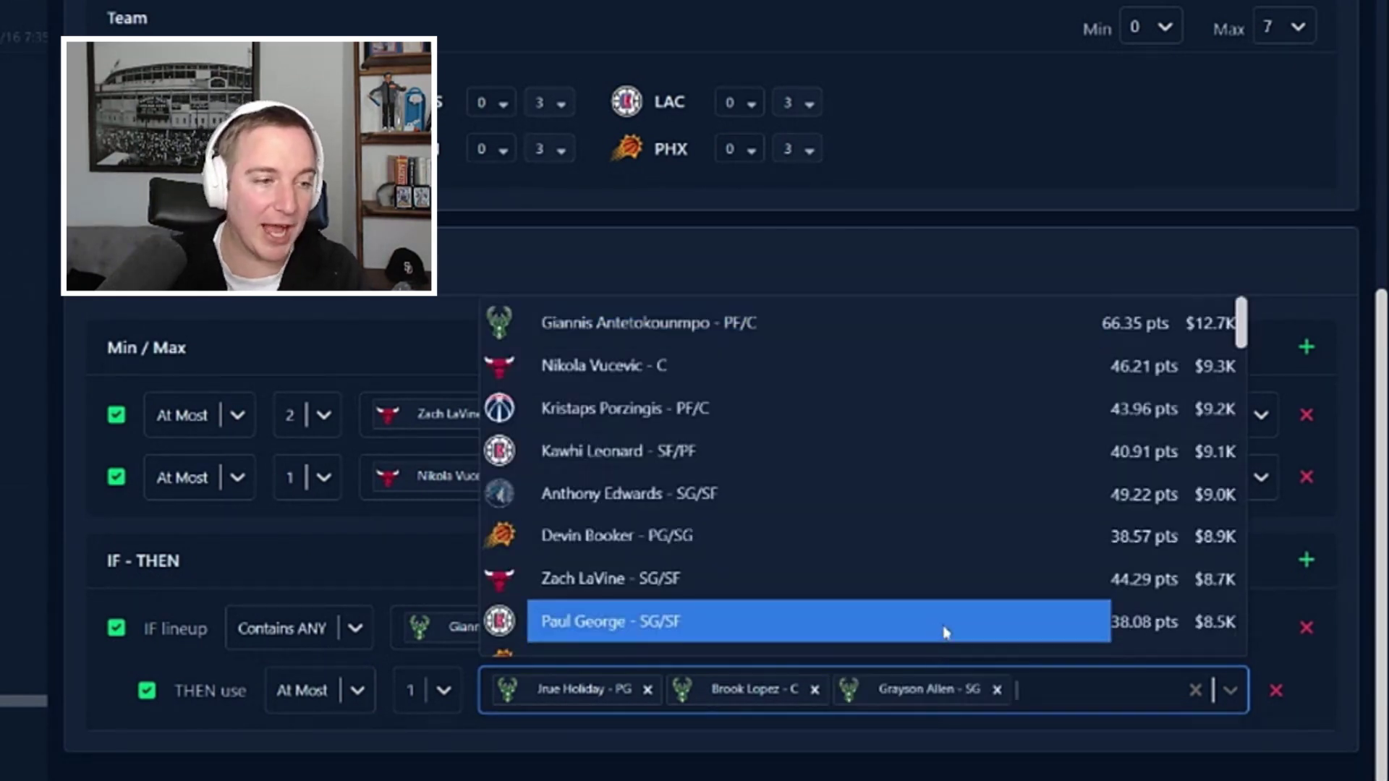
pyautogui.write('cart')
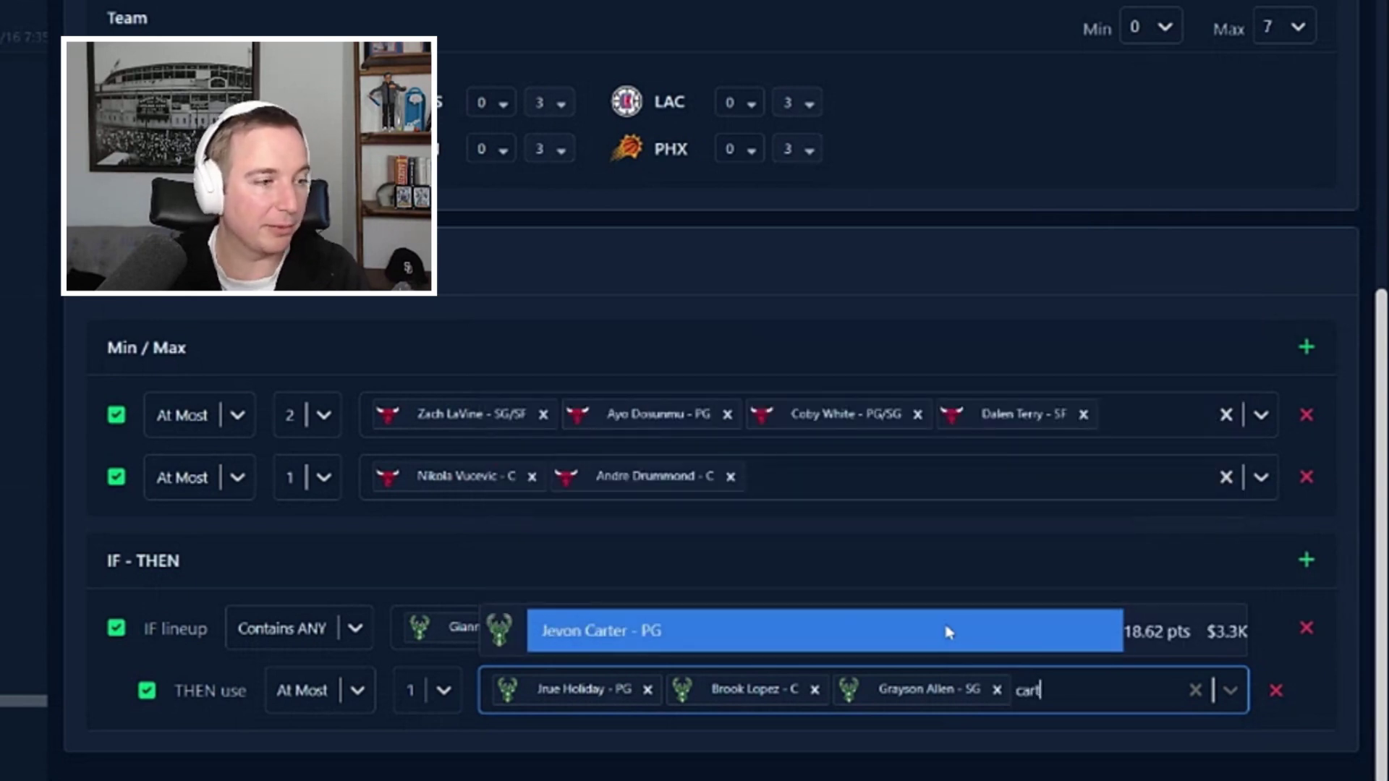
pyautogui.click(950, 633)
pyautogui.write('ingl')
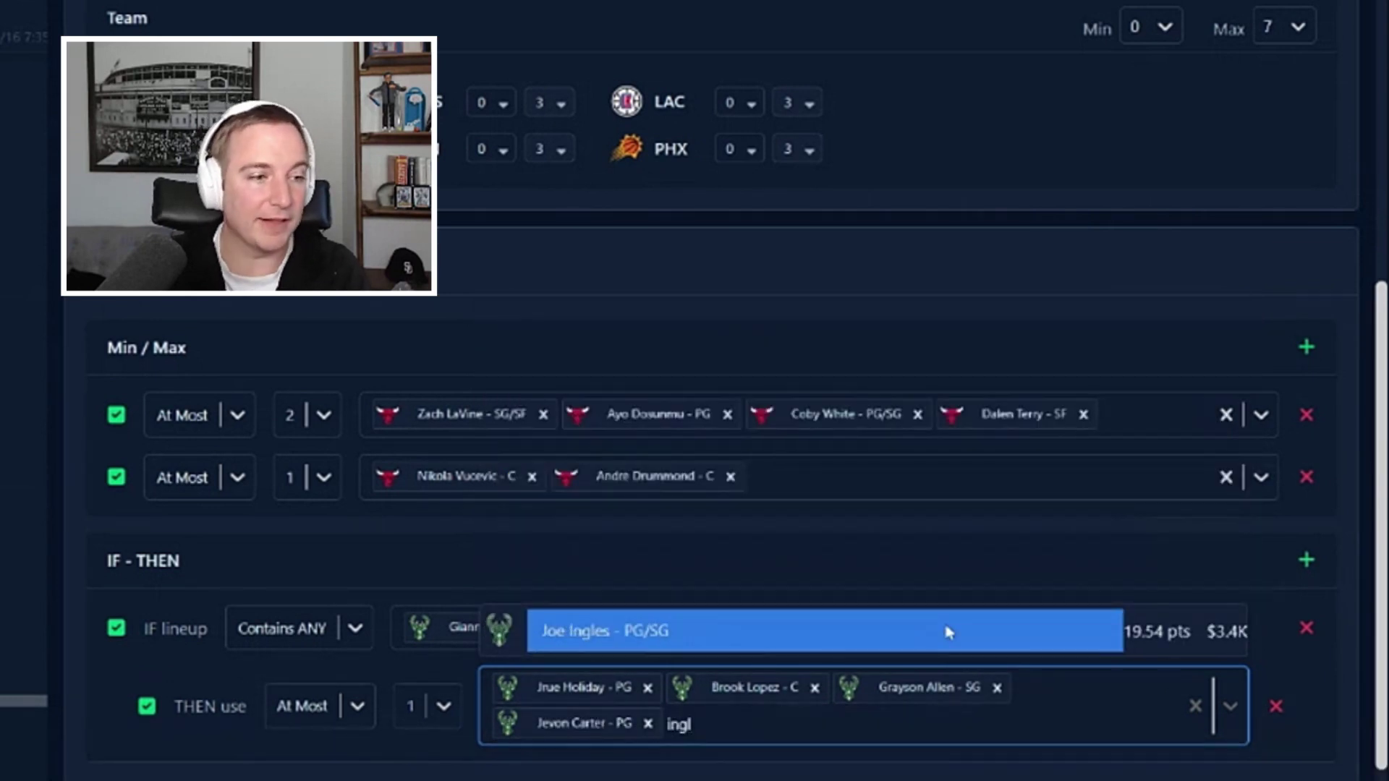
pyautogui.click(947, 631)
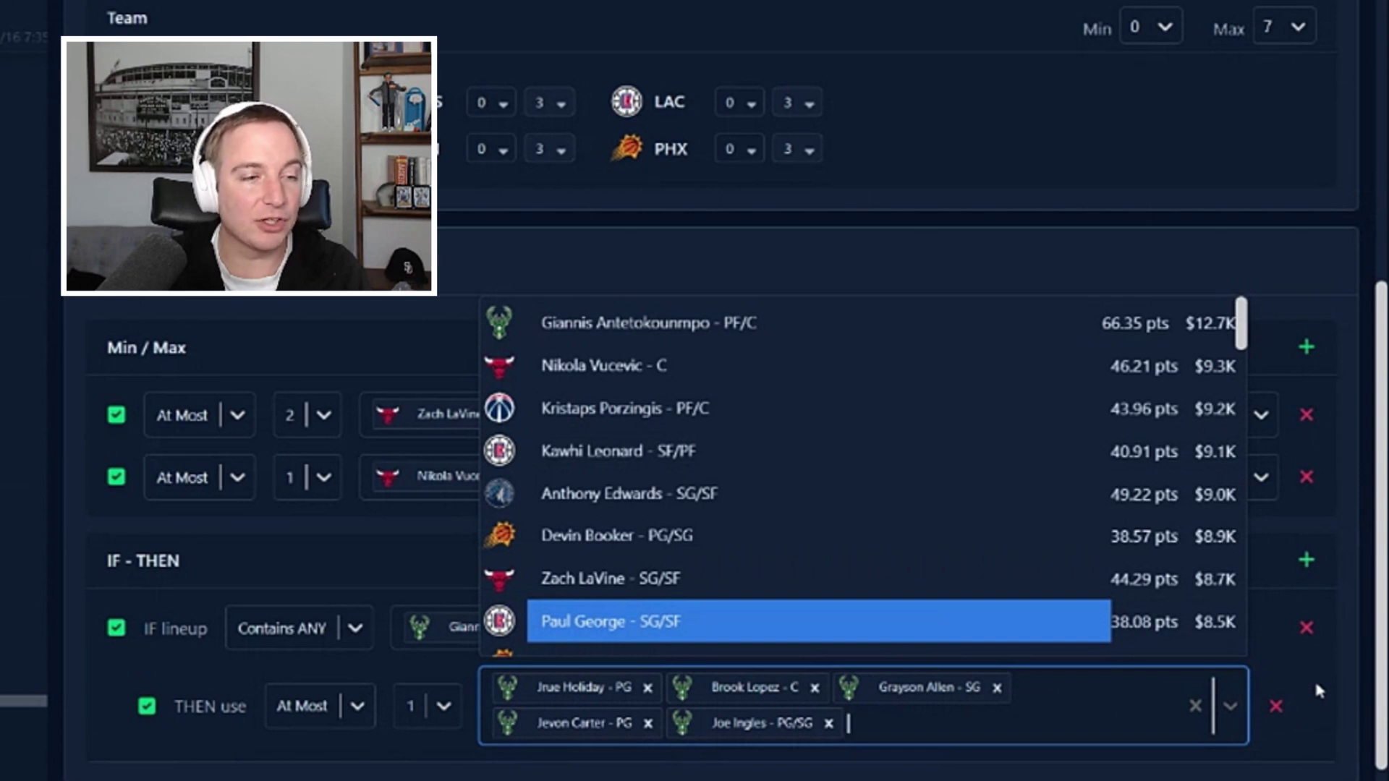
pyautogui.click(1348, 424)
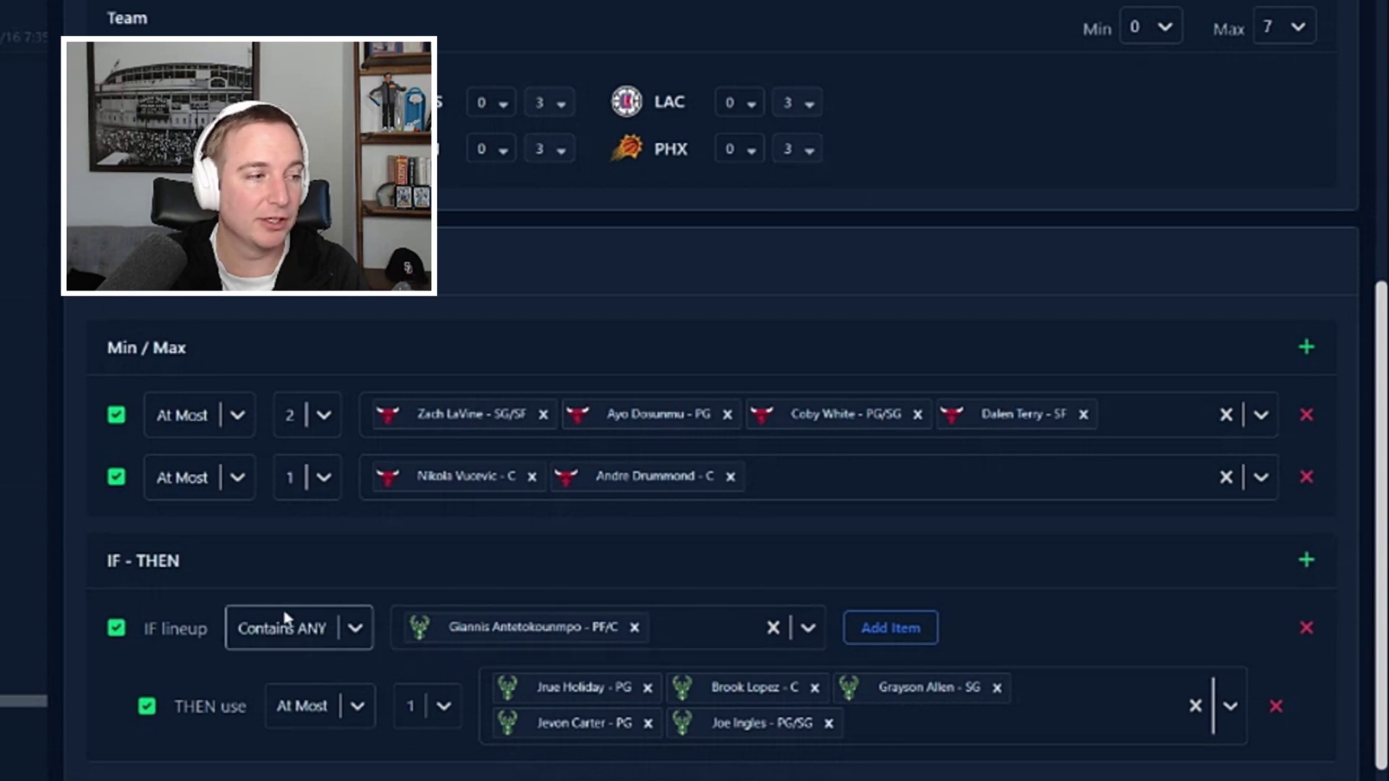
# Change the rule's condition to Doesn't Contain ALL and its THEN part to At Least
pyautogui.click(285, 627)
pyautogui.click(318, 696)
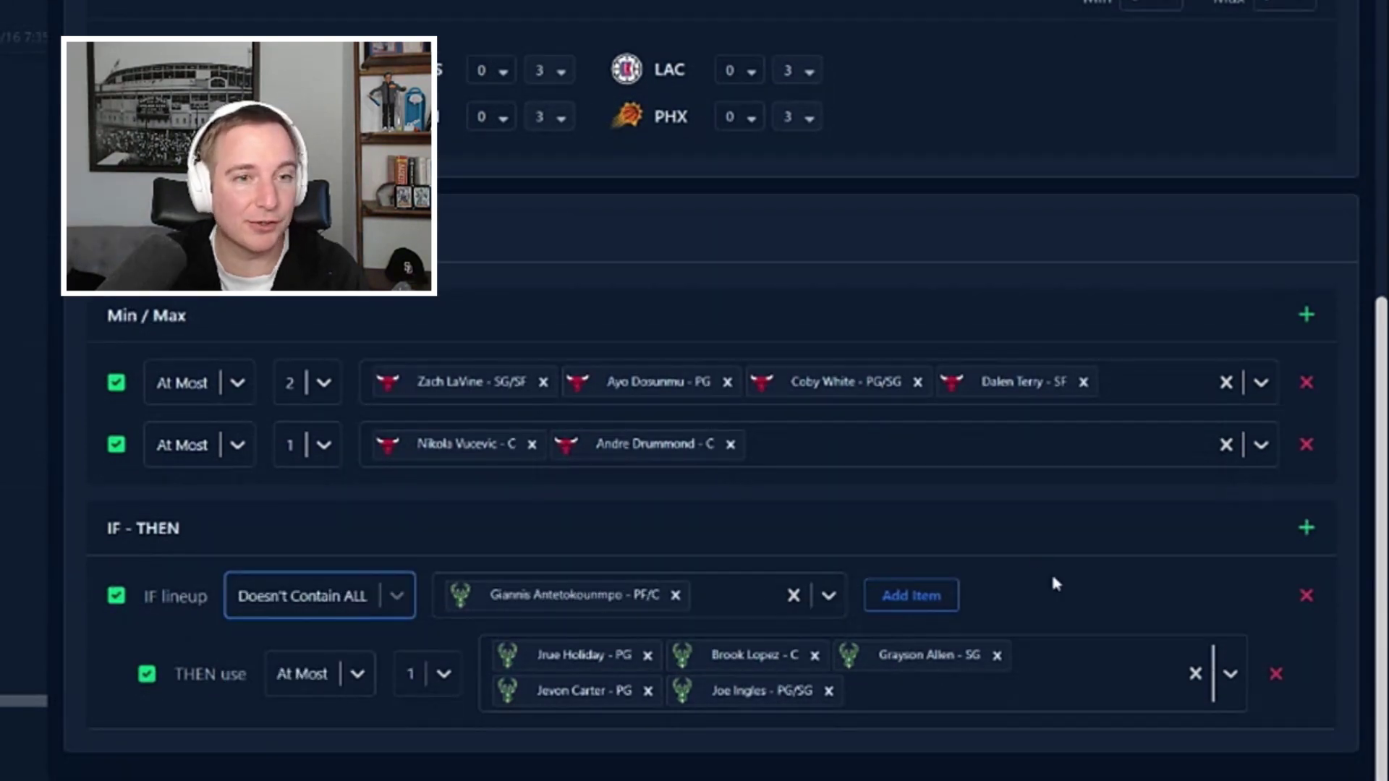
pyautogui.click(318, 674)
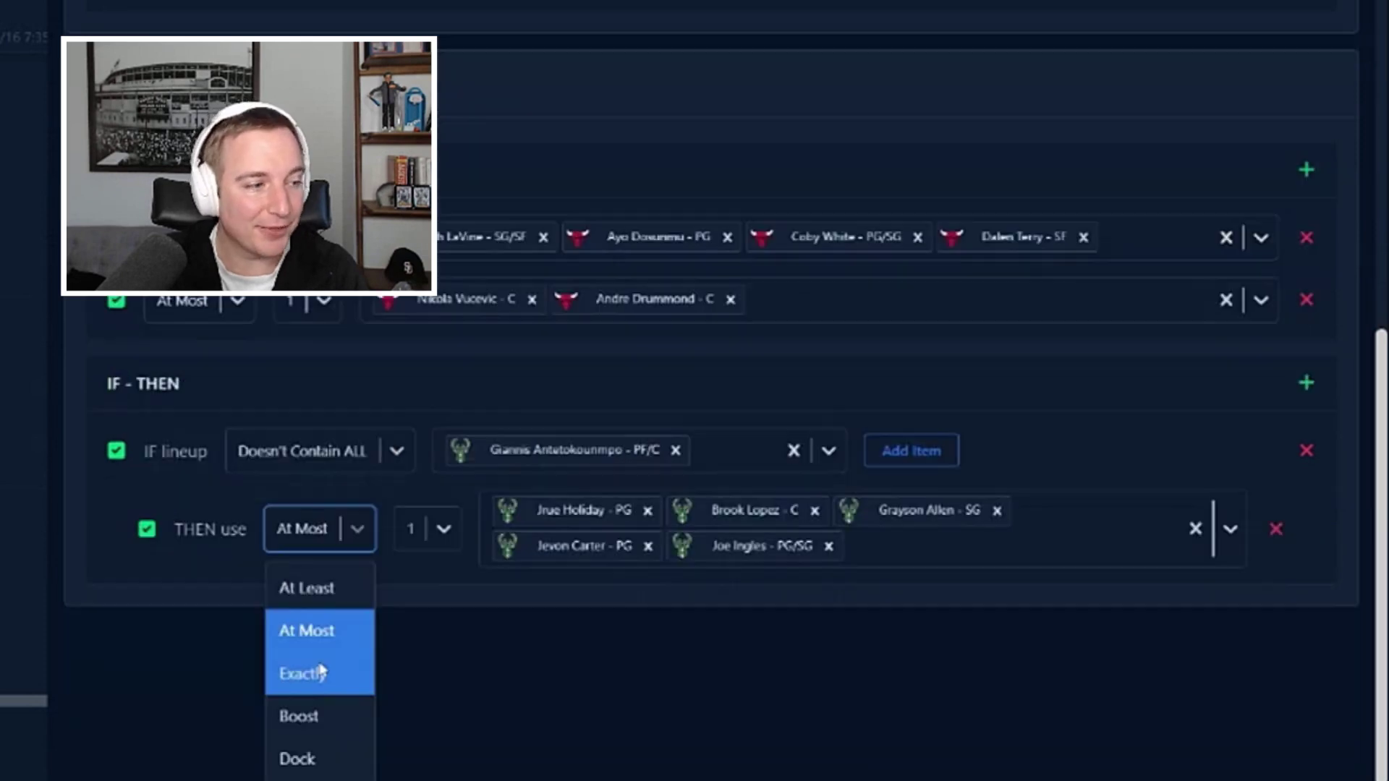
pyautogui.click(328, 601)
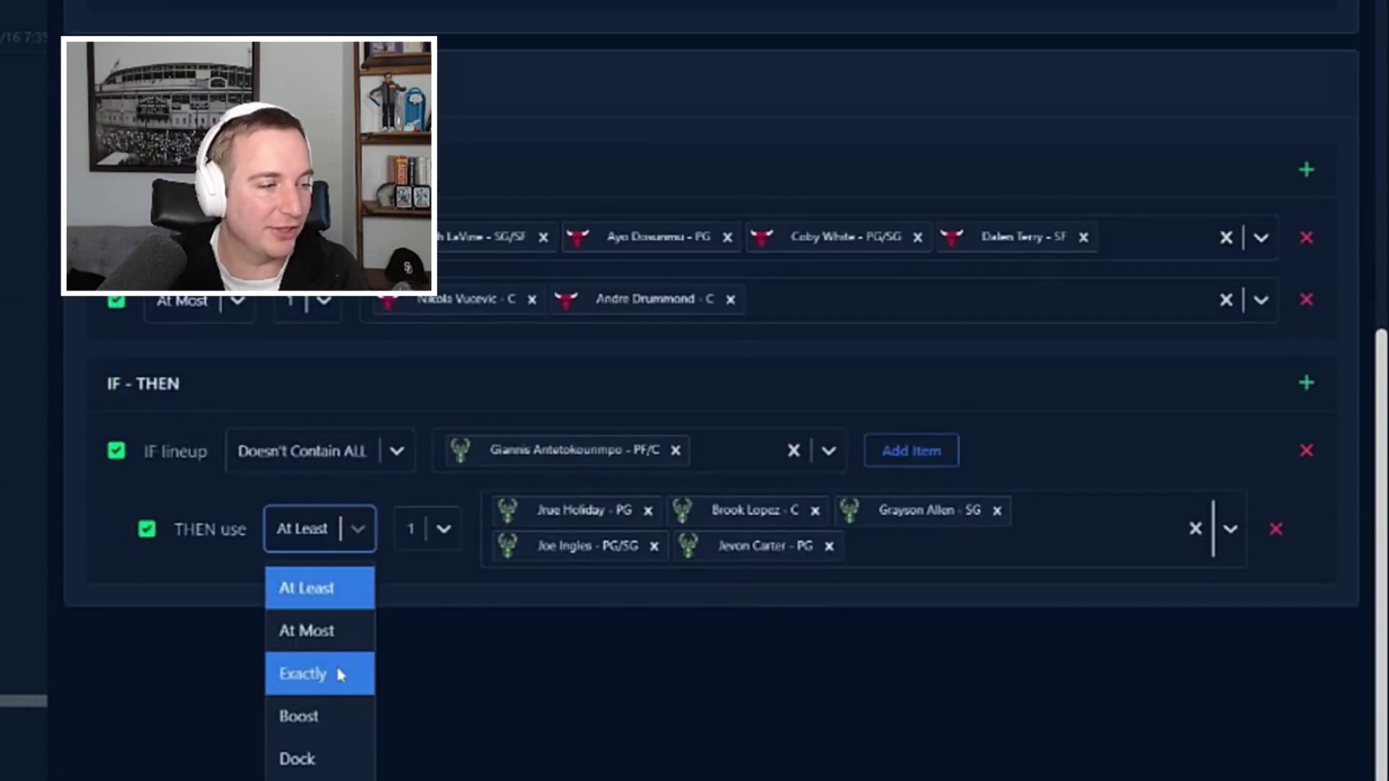
# Switch the THEN action to Boost the listed MIL players by 10%
pyautogui.click(323, 718)
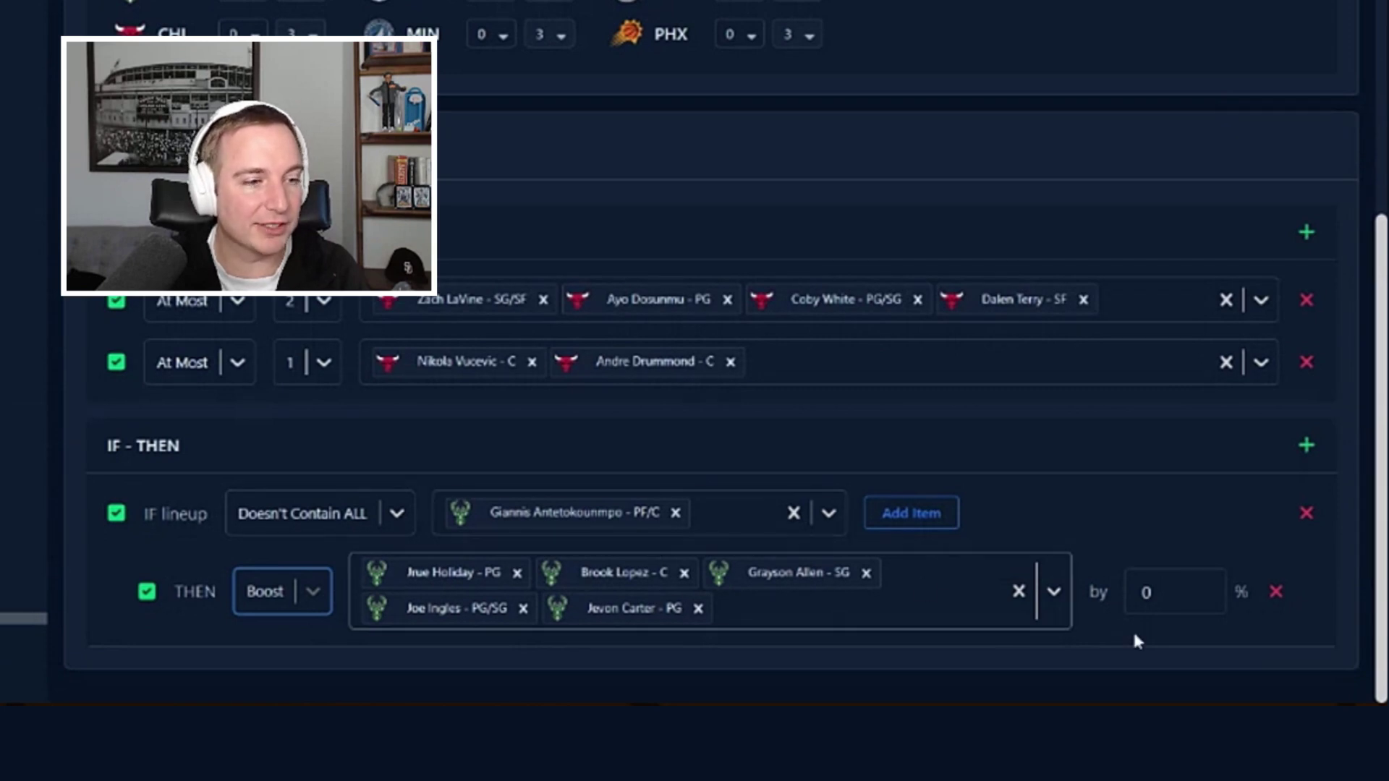
pyautogui.click(1205, 589)
pyautogui.press('BackSpace')
pyautogui.write('10')
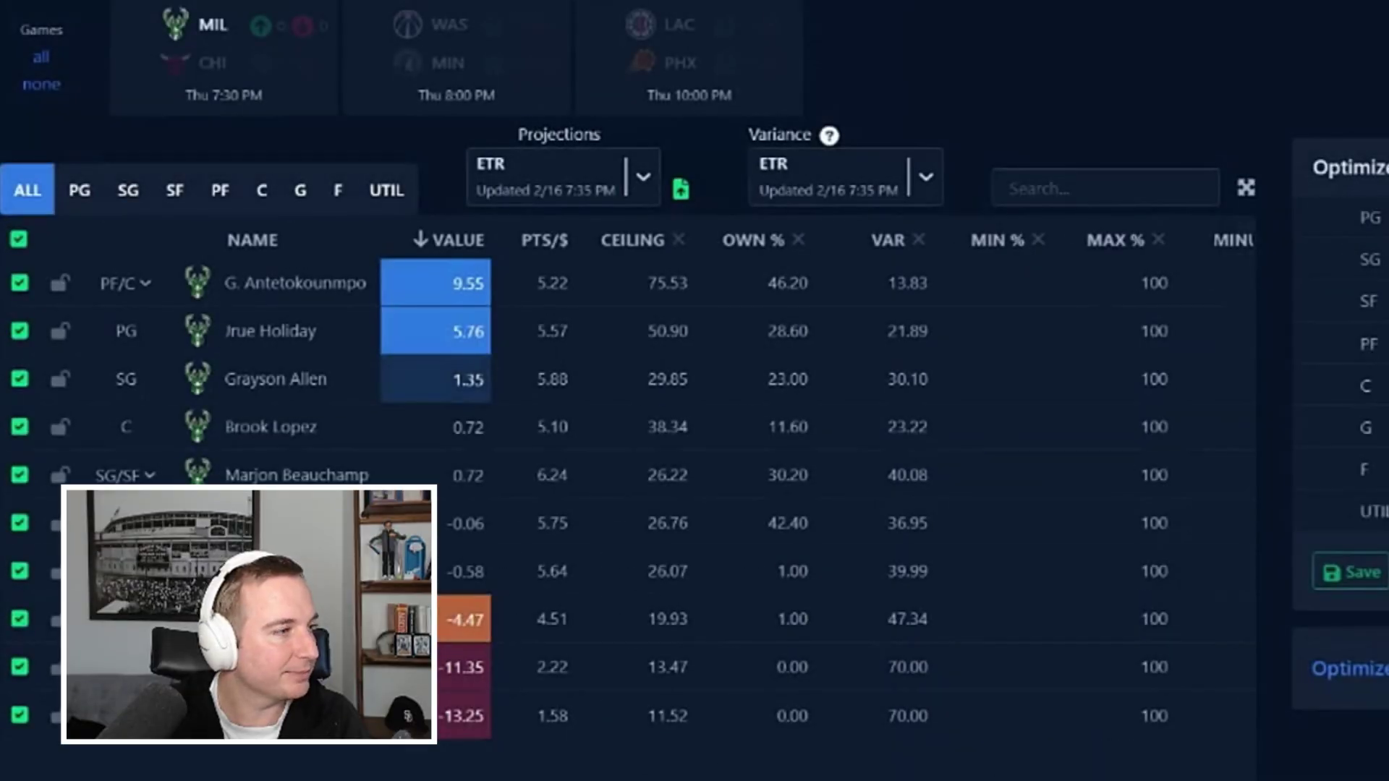
pyautogui.hscroll(-5, 692, 335)
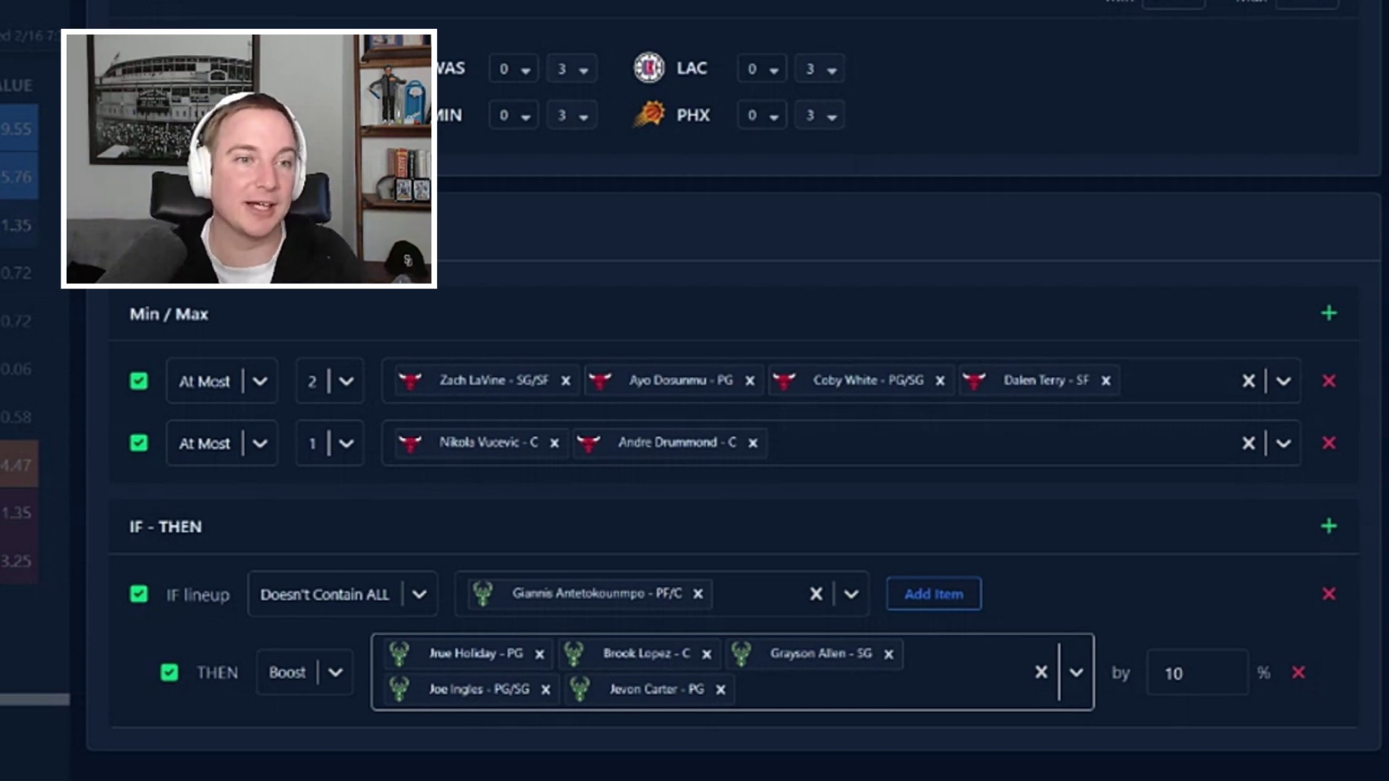
# Change the THEN action to Dock and the IF condition back to Contains ANY
pyautogui.click(287, 672)
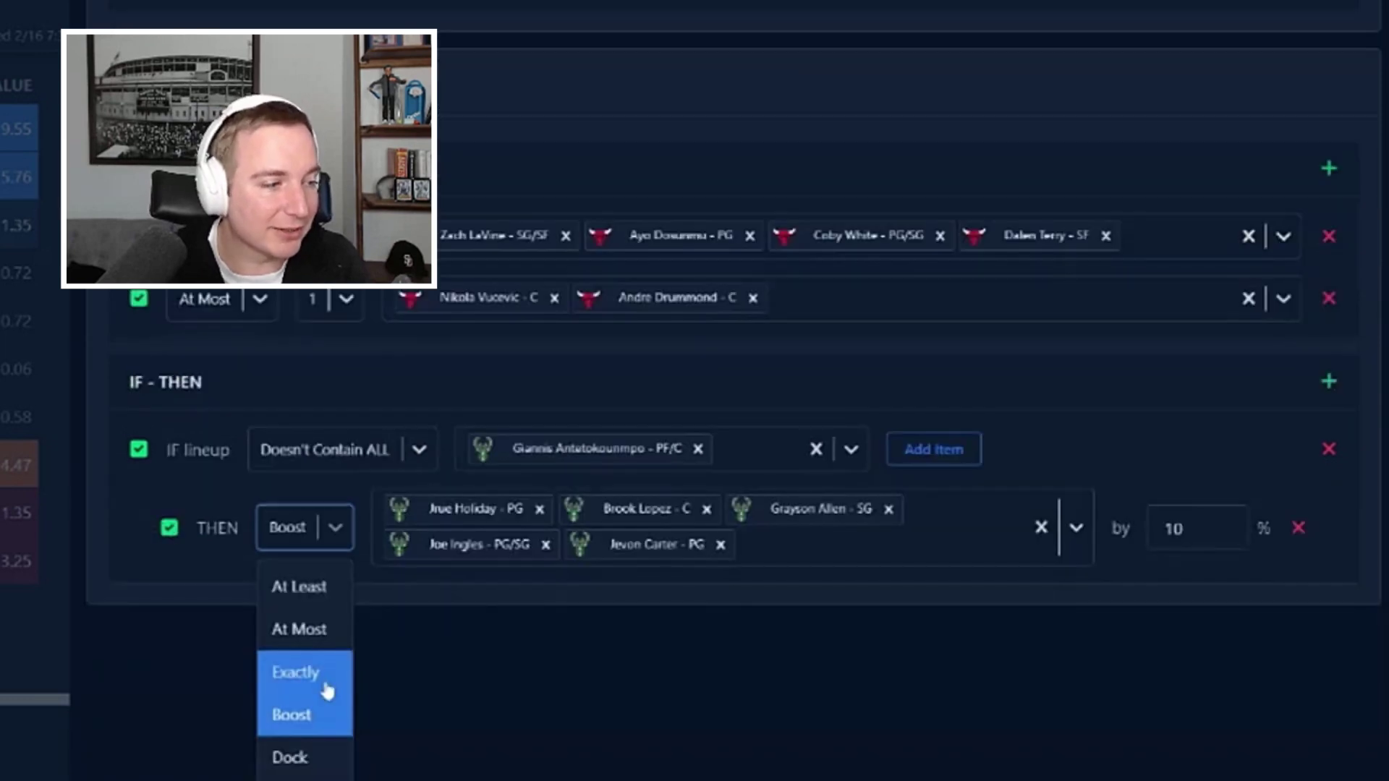
pyautogui.click(304, 752)
pyautogui.click(371, 604)
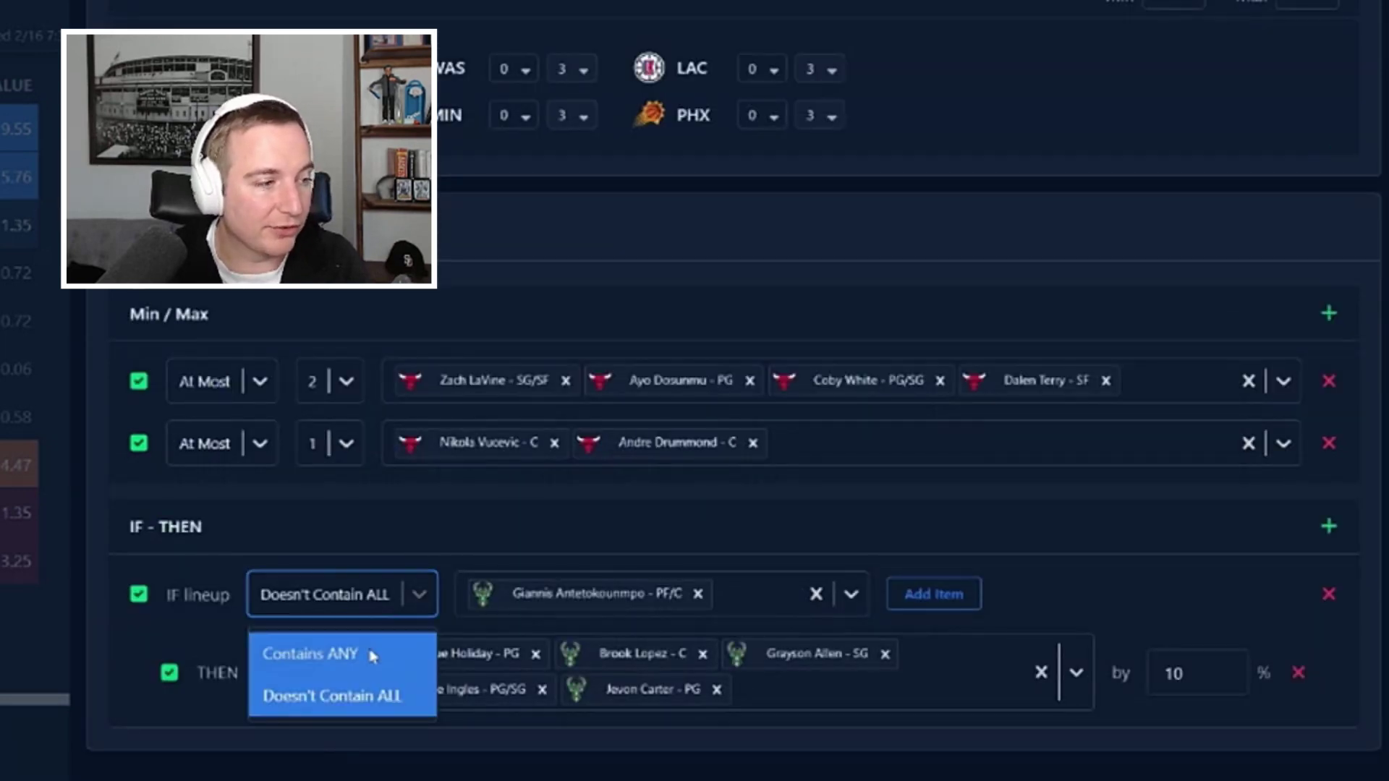
pyautogui.click(369, 651)
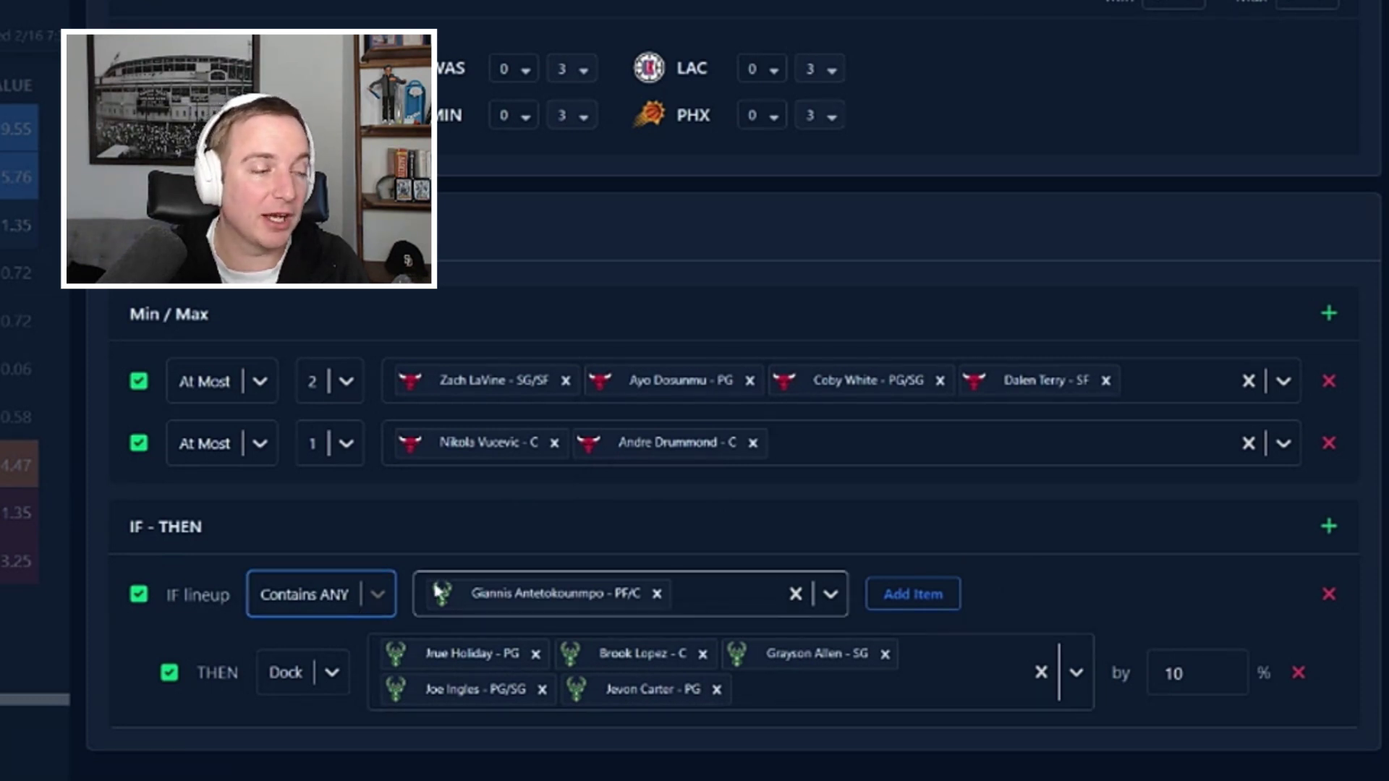
# Replace Giannis Antetokounmpo with Coby White in the rule's IF condition
pyautogui.click(660, 594)
pyautogui.write('coby')
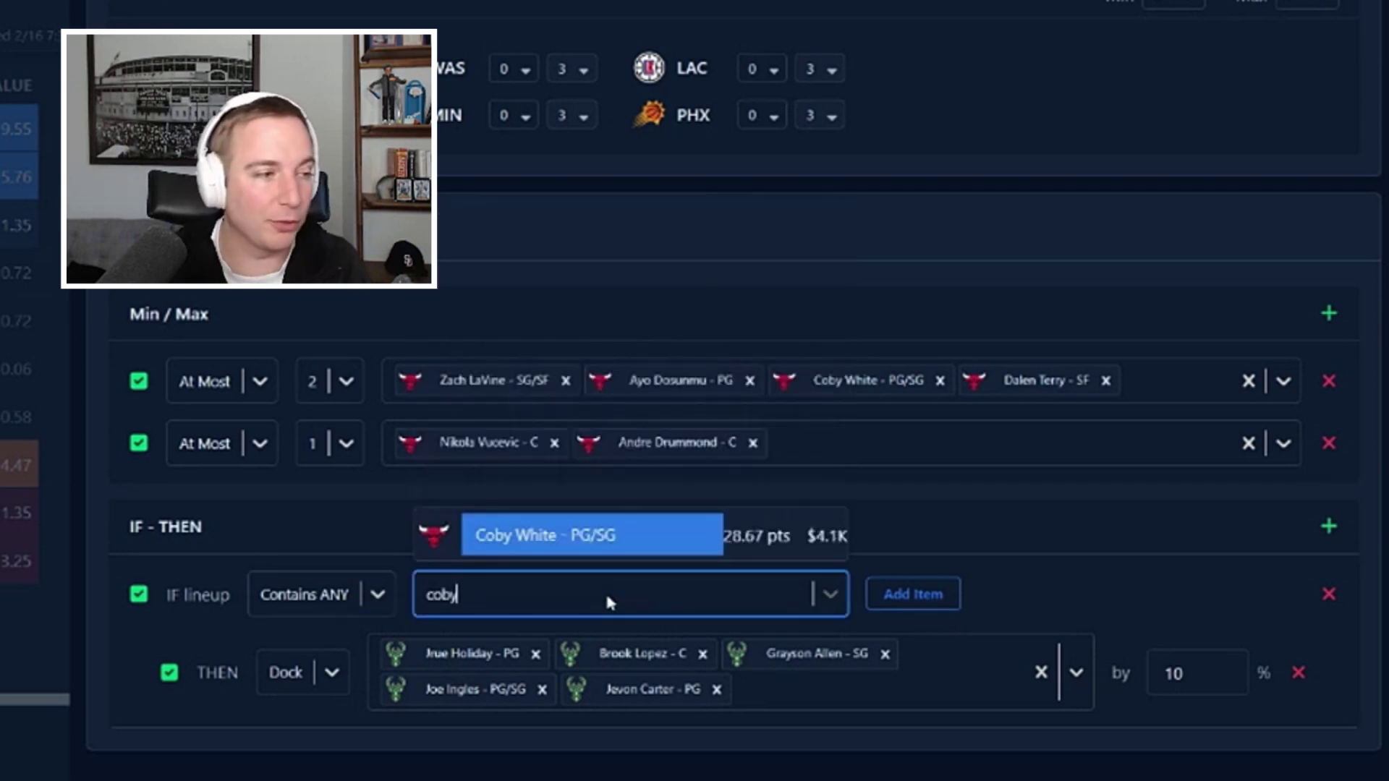
pyautogui.press('Return')
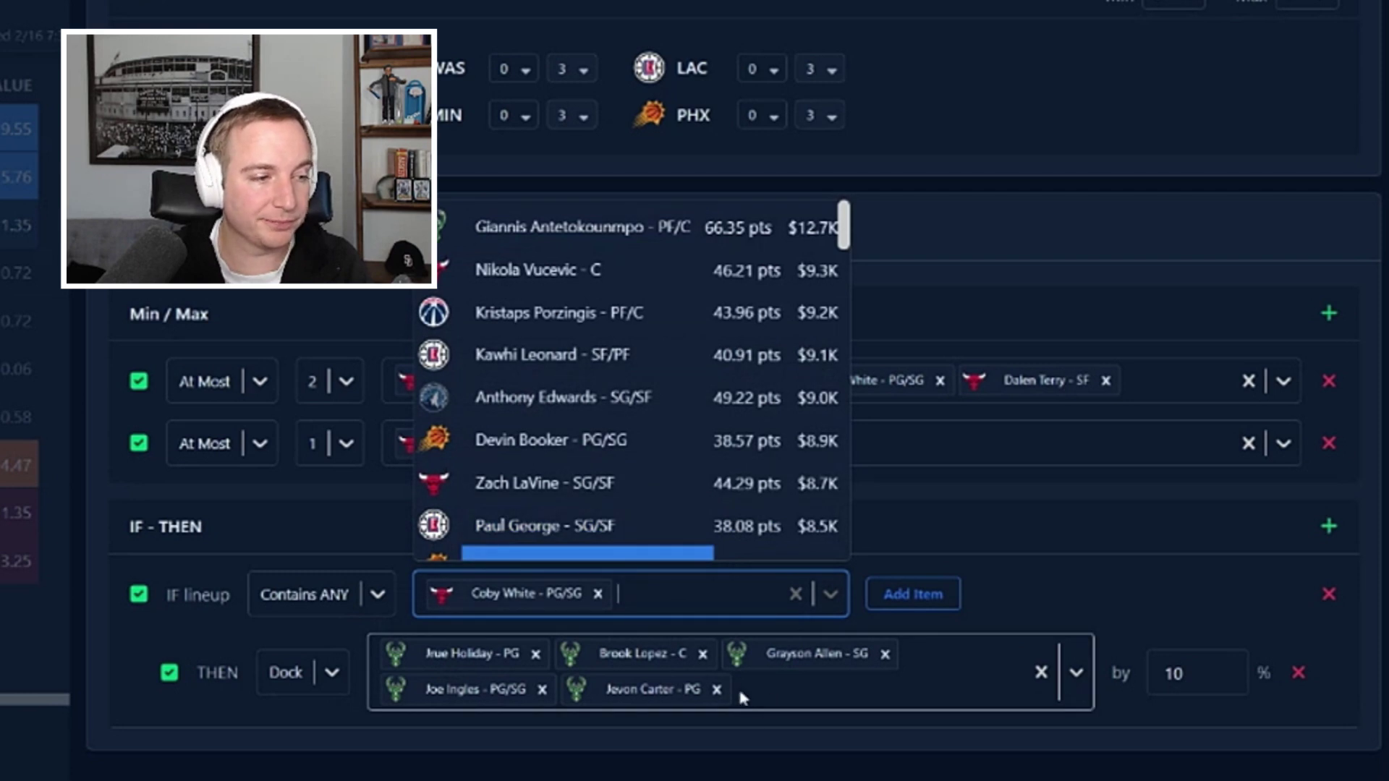
# Replace all the docked MIL players with Ayo Dosunmu in the THEN part, and close the advanced settings
pyautogui.click(716, 689)
pyautogui.click(541, 689)
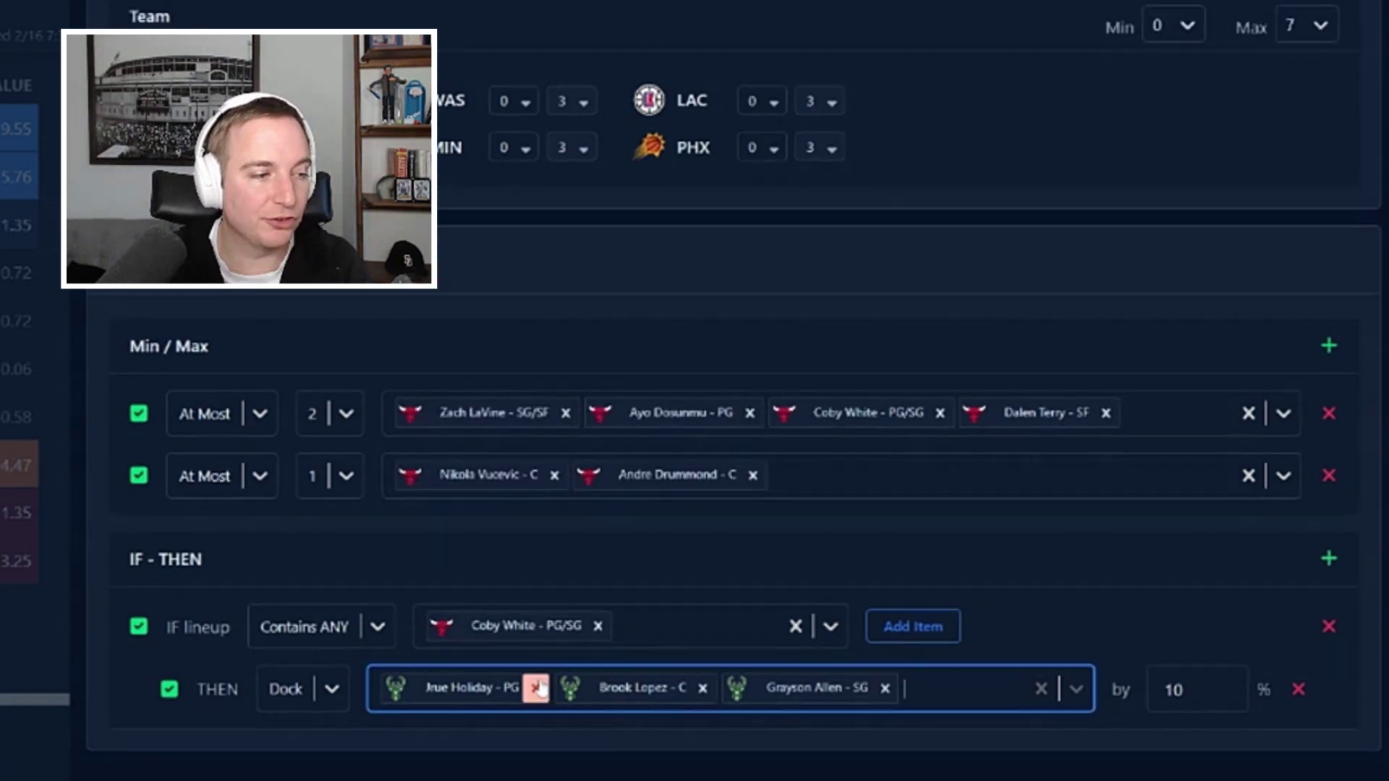
pyautogui.click(539, 689)
pyautogui.click(540, 689)
pyautogui.click(543, 689)
pyautogui.click(545, 696)
pyautogui.write('ayop')
pyautogui.press('BackSpace')
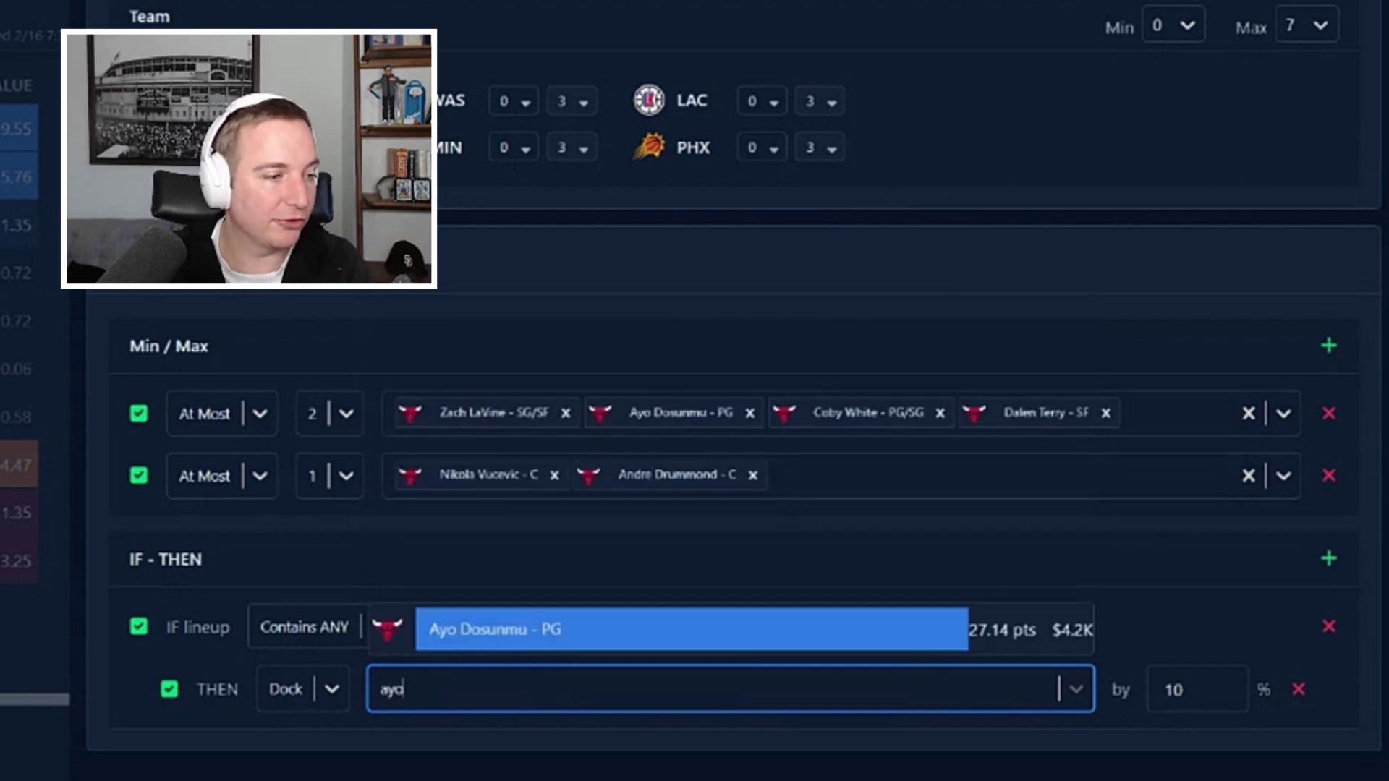
pyautogui.press('Return')
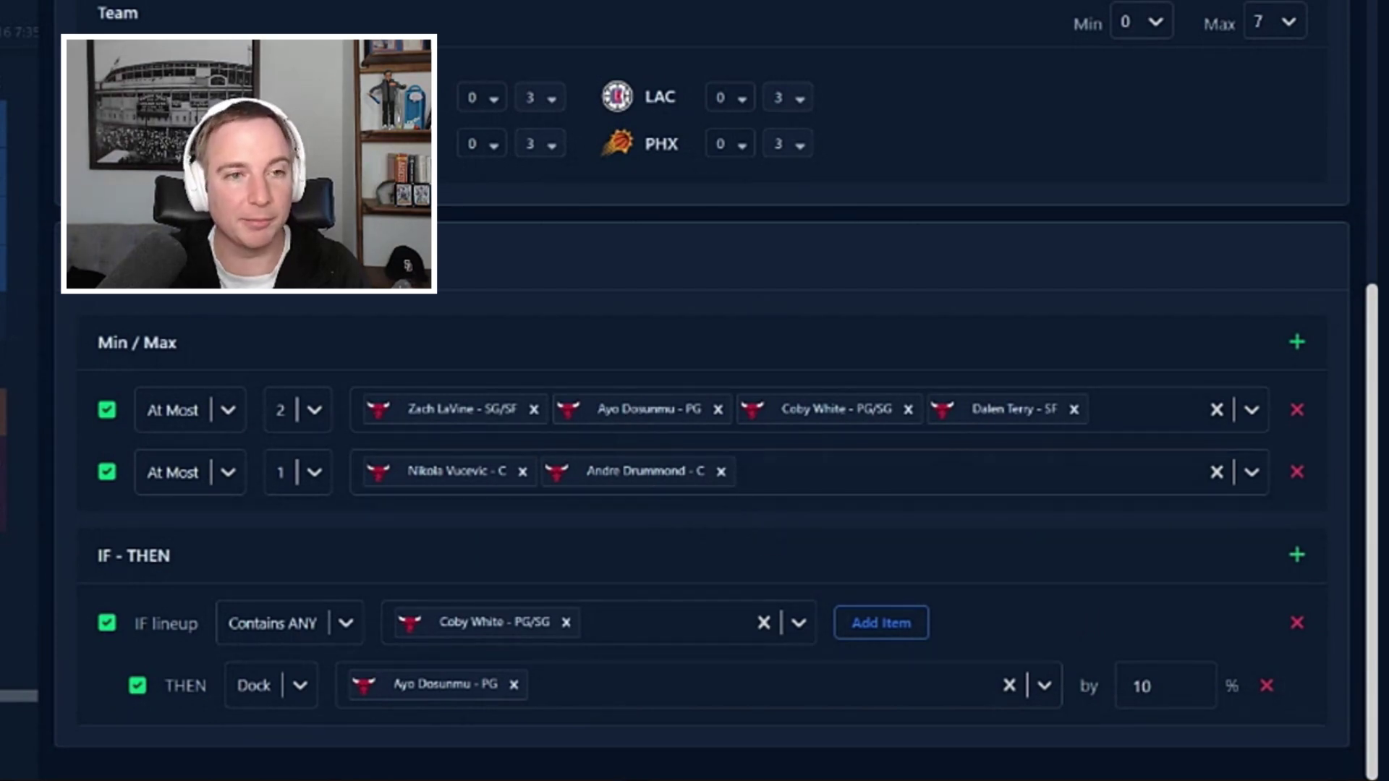
pyautogui.scroll(3, 770, 533)
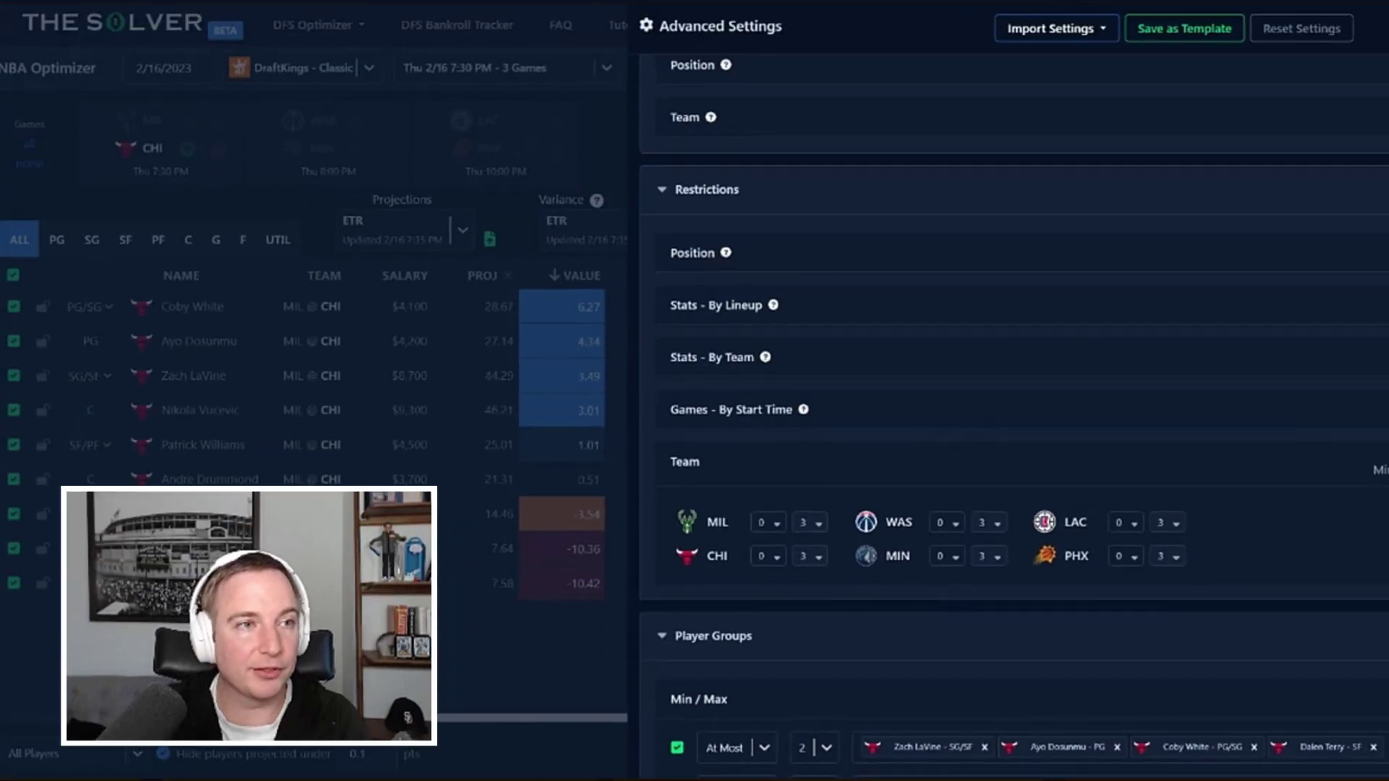
pyautogui.press('Escape')
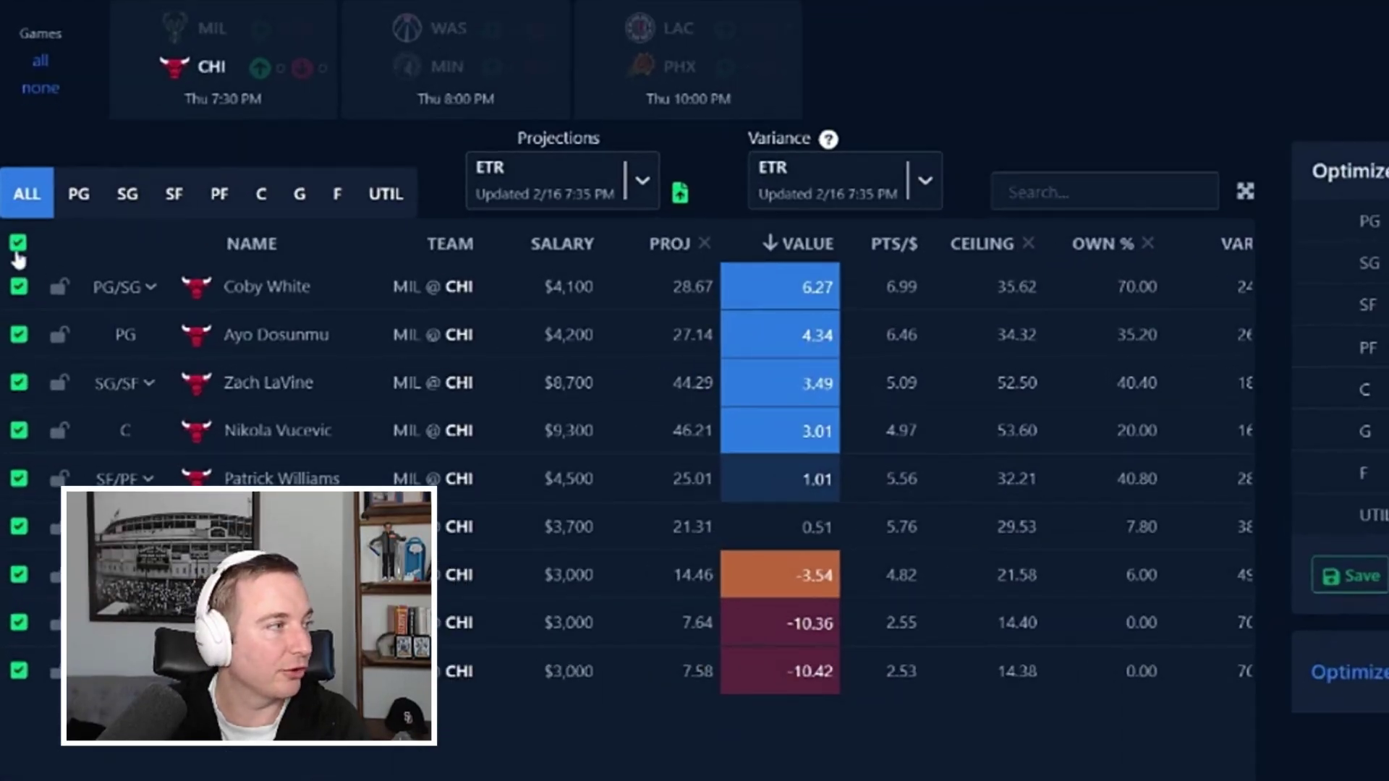
# Include only Coby White, Ayo Dosunmu and Zach LaVine from the CHI players, and reselect the whole list
pyautogui.click(13, 275)
pyautogui.click(19, 335)
pyautogui.click(19, 286)
pyautogui.click(19, 384)
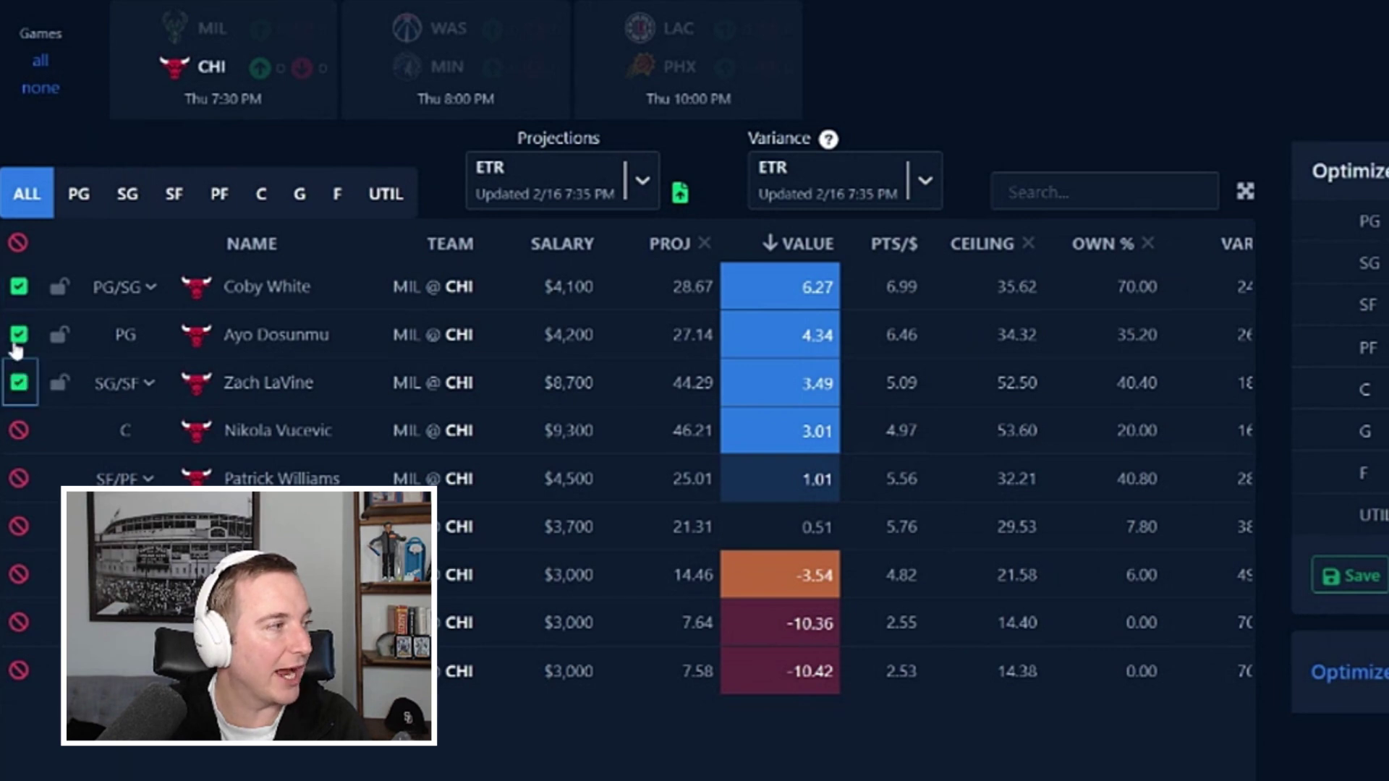
pyautogui.click(16, 245)
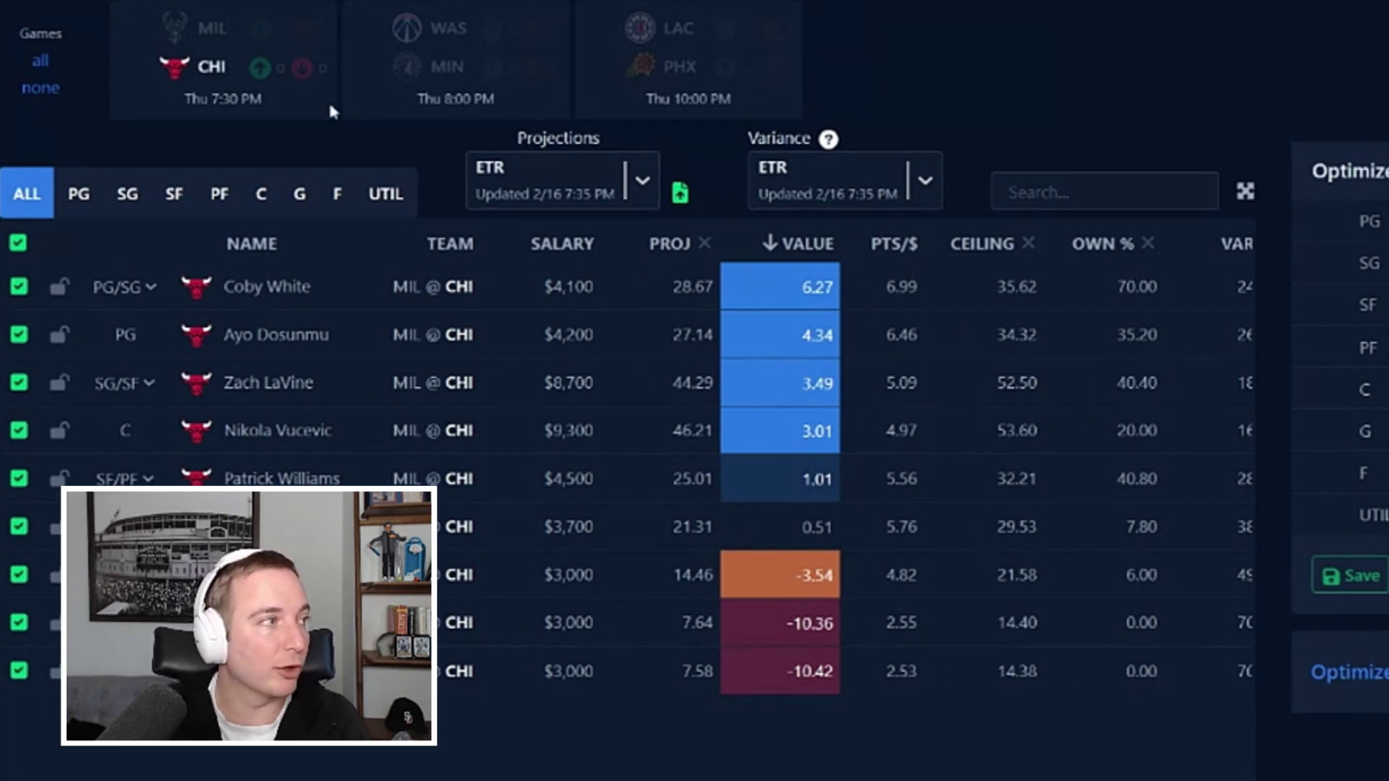
# Show the players from all games and optimize 100 lineups by projection with the player group rules enabled
pyautogui.click(41, 62)
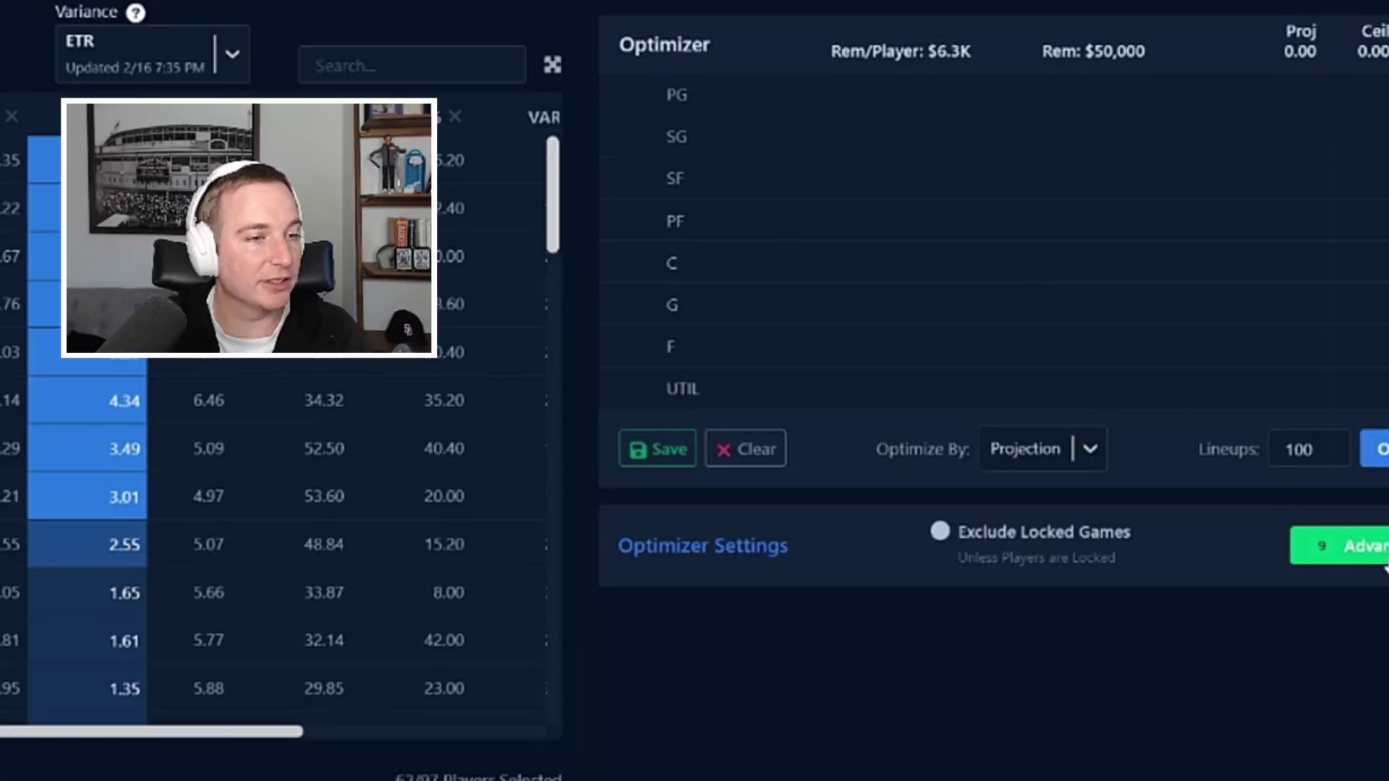
pyautogui.click(1378, 555)
pyautogui.scroll(-10, 1108, 480)
pyautogui.scroll(-8, 997, 460)
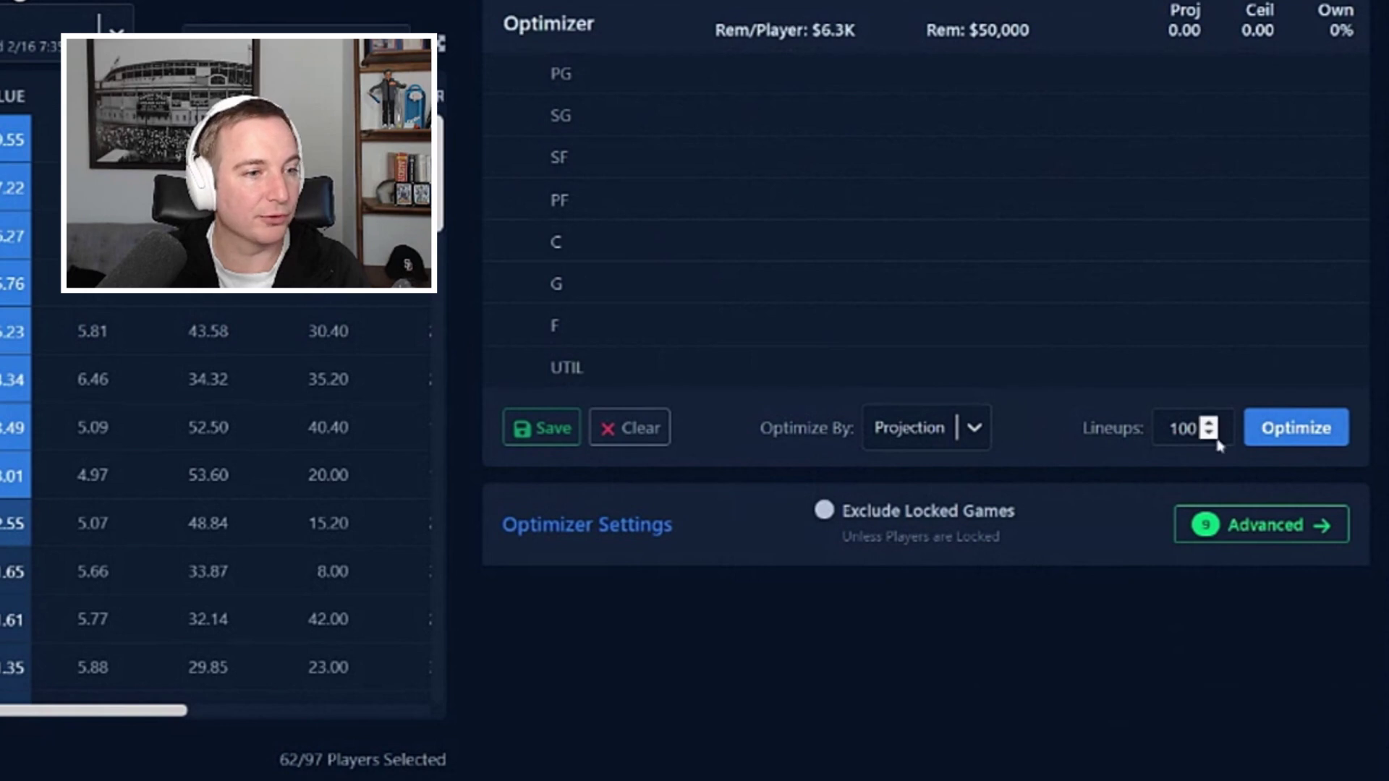
pyautogui.click(1306, 439)
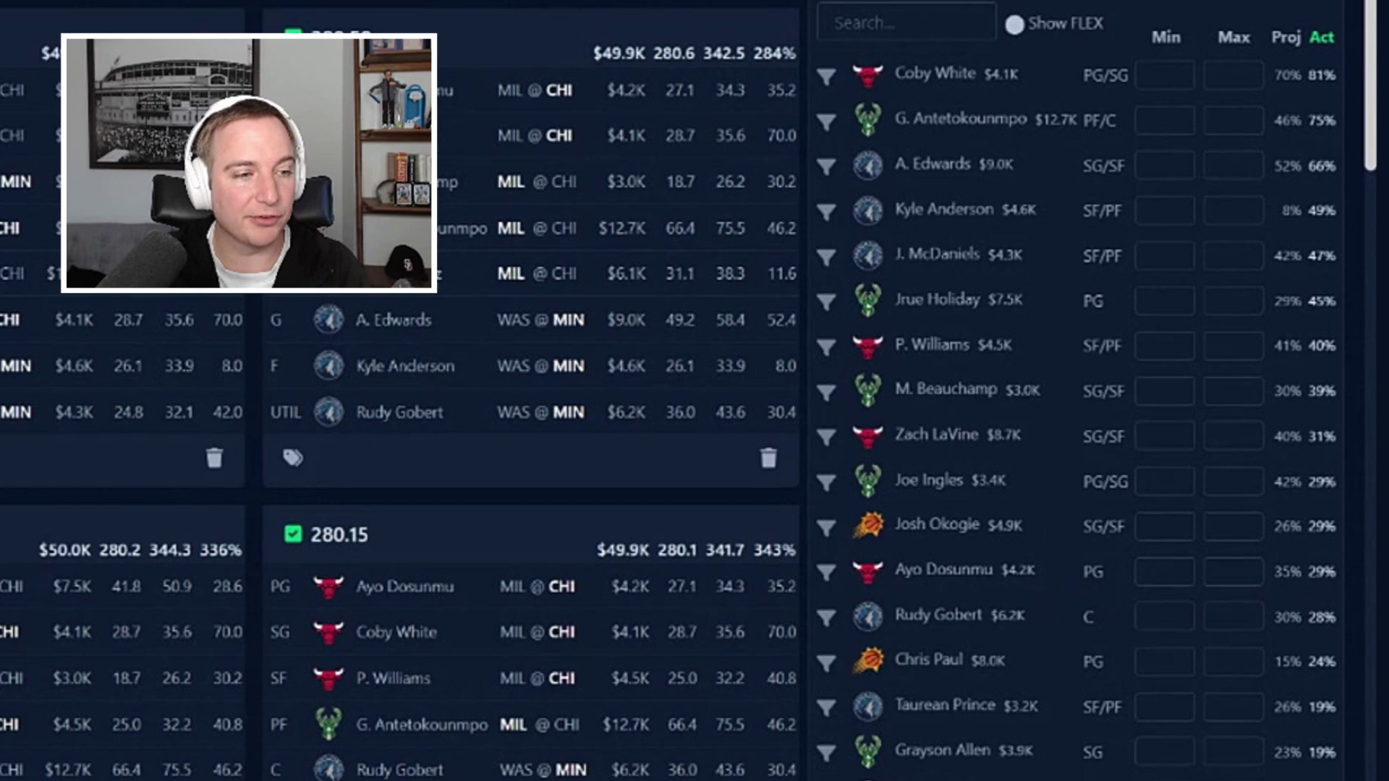
# Disable both Min / Max player groups and the IF-THEN rule together with its THEN action in the advanced settings
pyautogui.scroll(2, 1091, 388)
pyautogui.click(1277, 16)
pyautogui.scroll(-5, 749, 470)
pyautogui.scroll(-8, 739, 531)
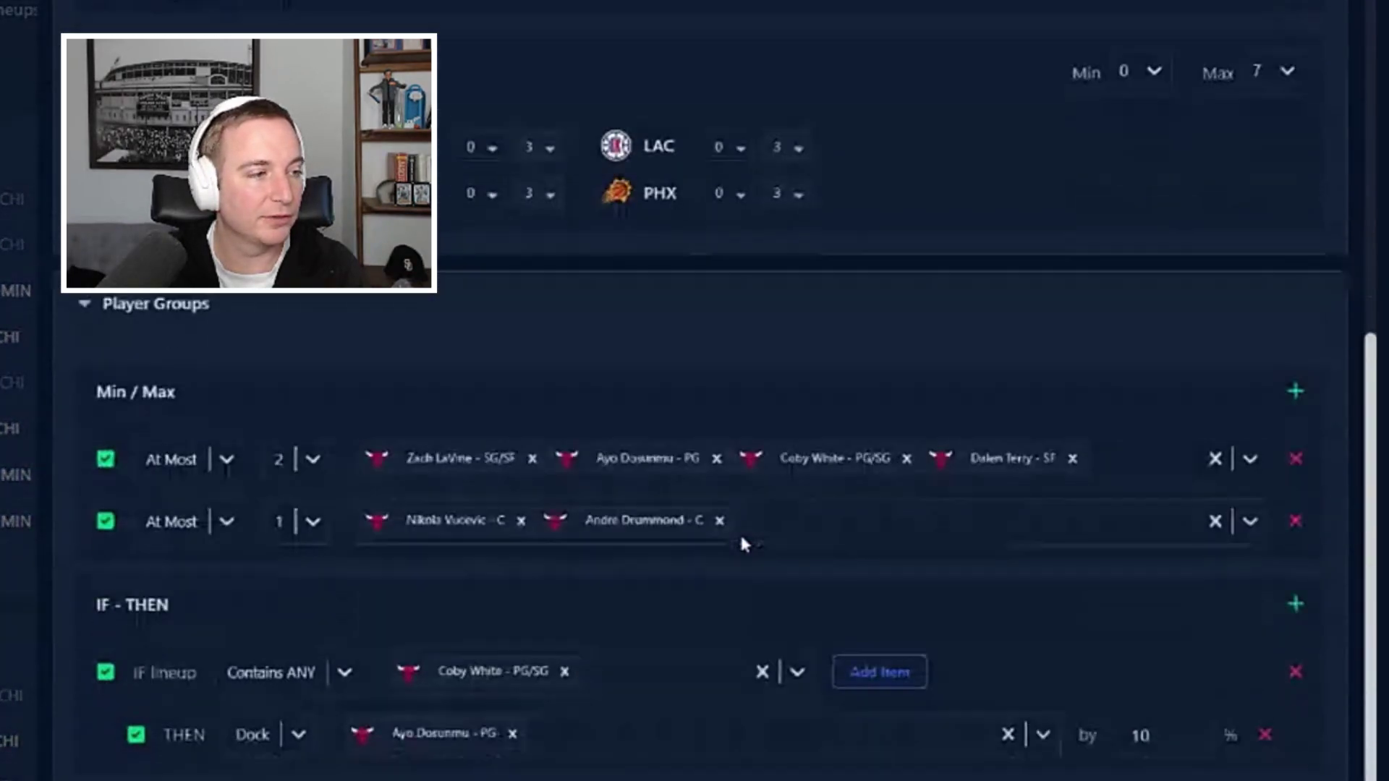
pyautogui.click(104, 523)
pyautogui.click(106, 459)
pyautogui.click(105, 672)
pyautogui.click(136, 735)
pyautogui.scroll(10, 891, 501)
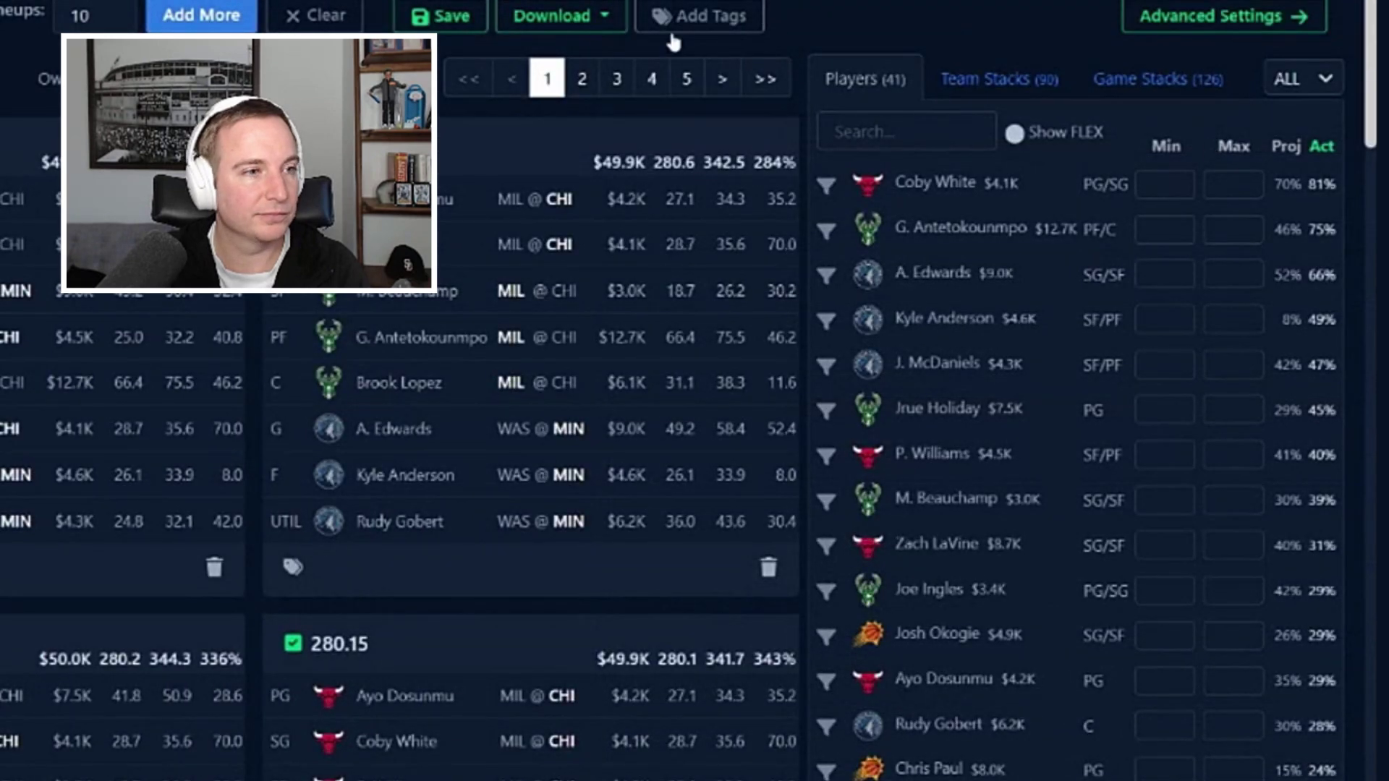
# Optimize 100 lineups by projection again without the player group rules and examine the players' exposures
pyautogui.scroll(8, 1262, 87)
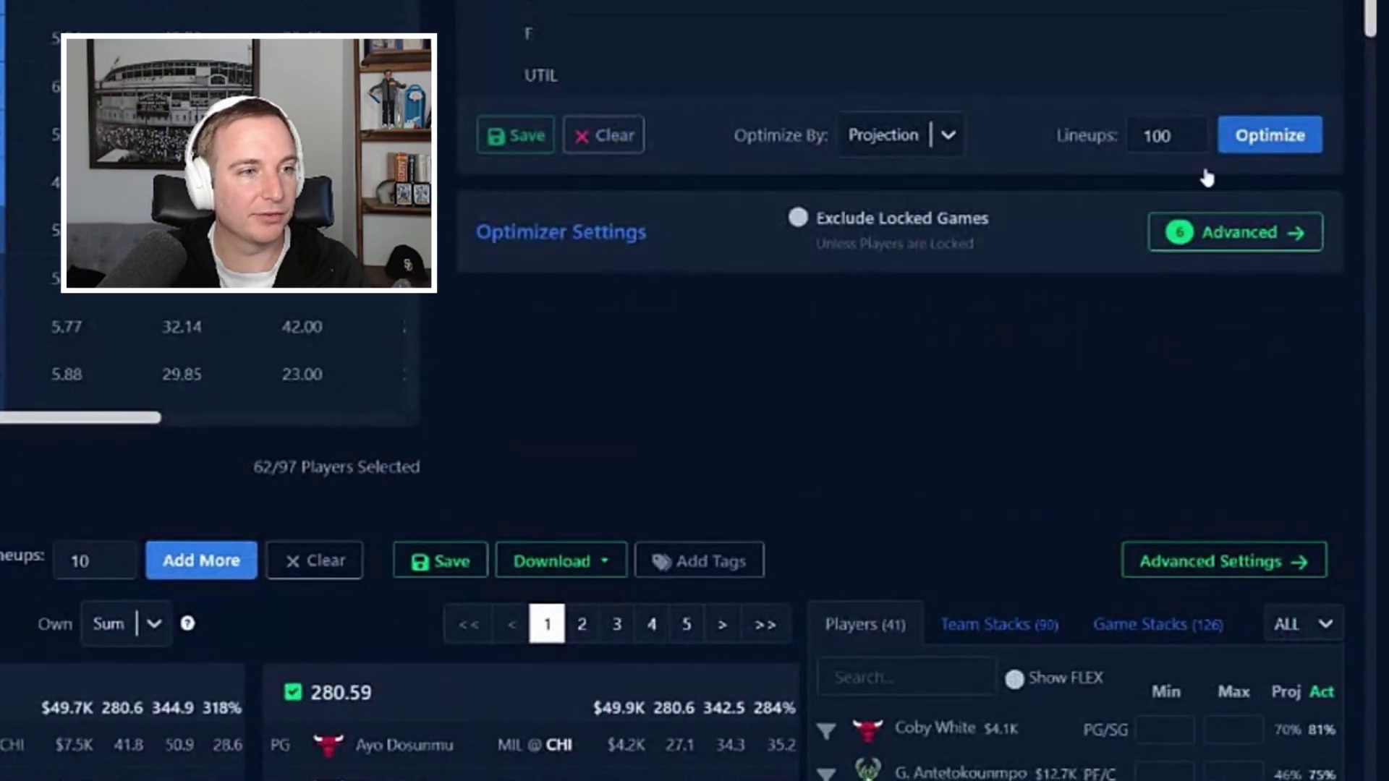
pyautogui.click(1253, 141)
pyautogui.scroll(-8, 1037, 389)
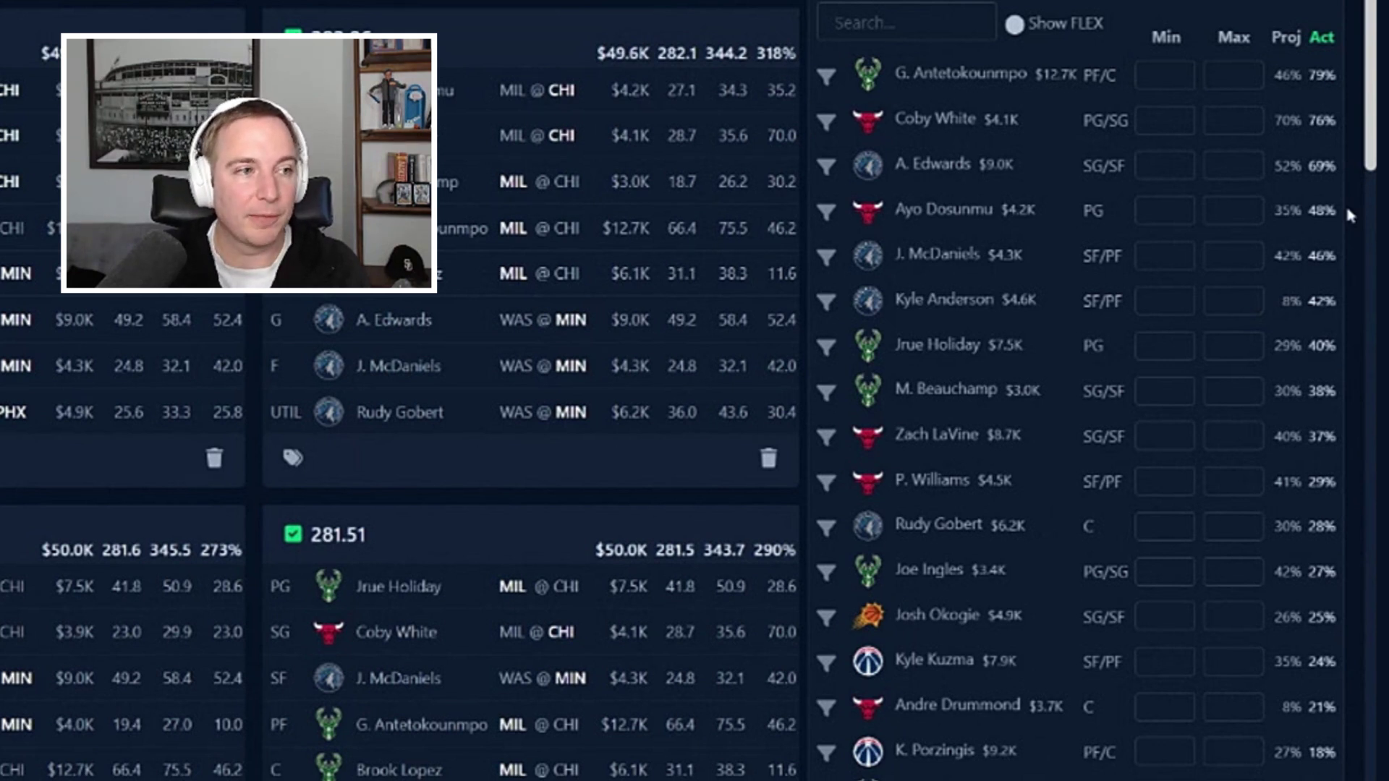
# Re-enable both Min / Max player groups and the IF-THEN rule together with its THEN action
pyautogui.scroll(1, 1201, 153)
pyautogui.scroll(6, 1199, 154)
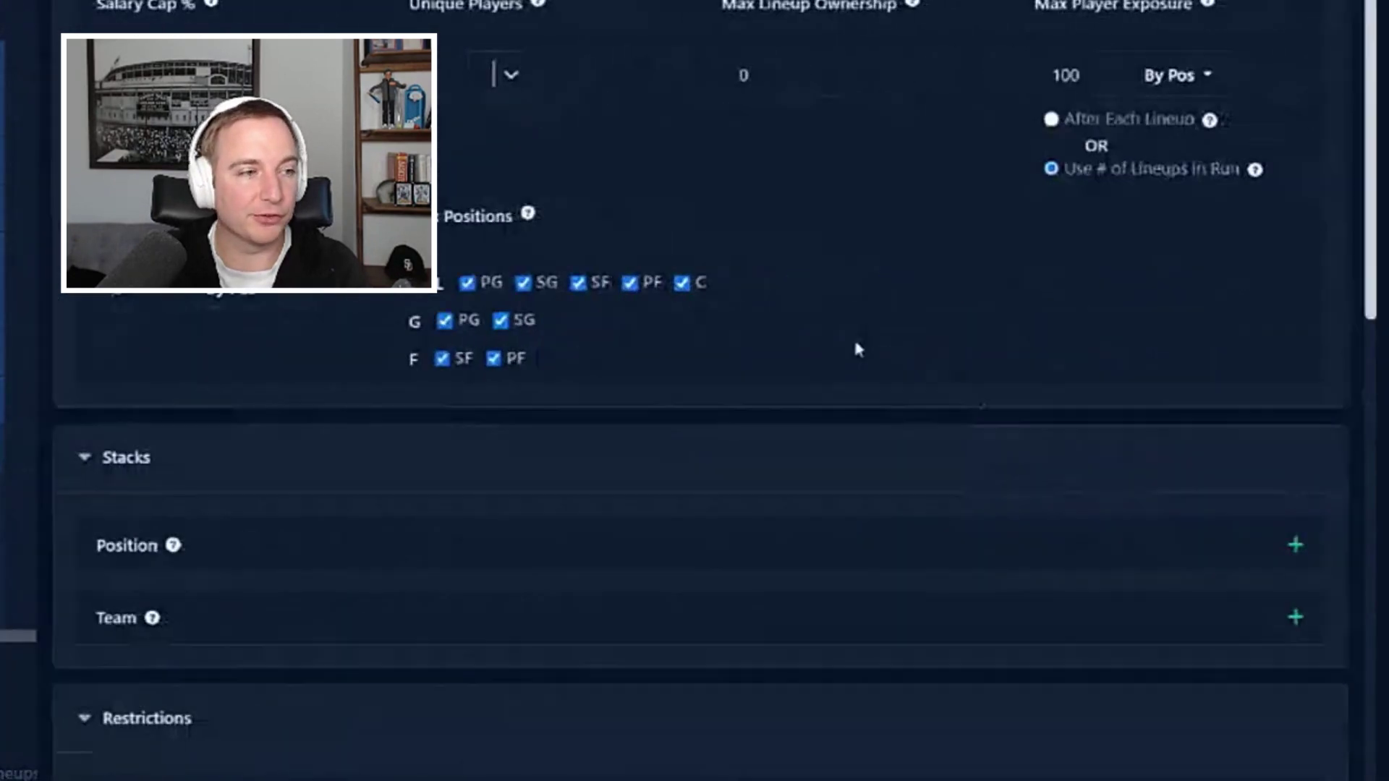
pyautogui.scroll(-5, 909, 362)
pyautogui.scroll(-7, 933, 375)
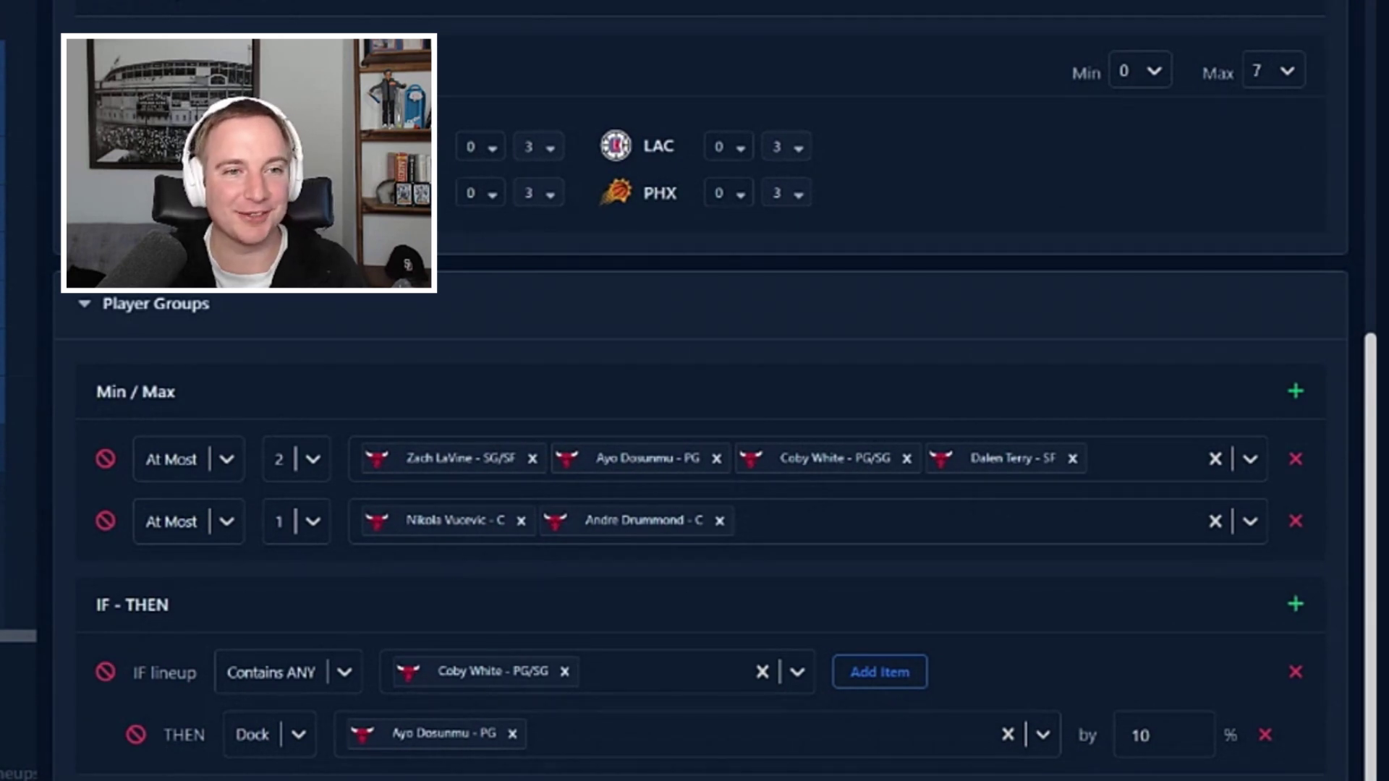
pyautogui.click(104, 459)
pyautogui.click(105, 521)
pyautogui.click(105, 672)
pyautogui.click(134, 736)
# Add a Games - By Start Time restriction using at least 2 players from Thu 8:00 PM
pyautogui.scroll(3, 495, 493)
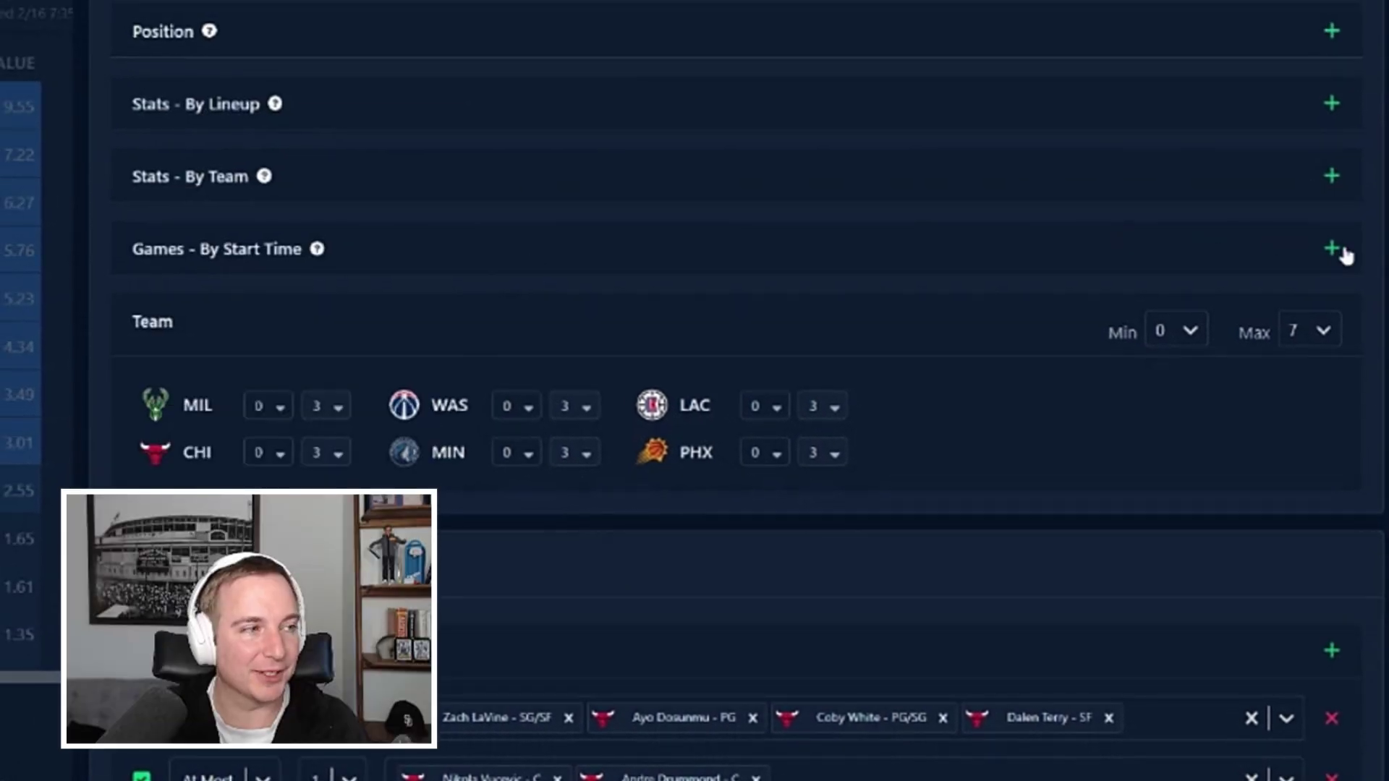
pyautogui.click(1312, 226)
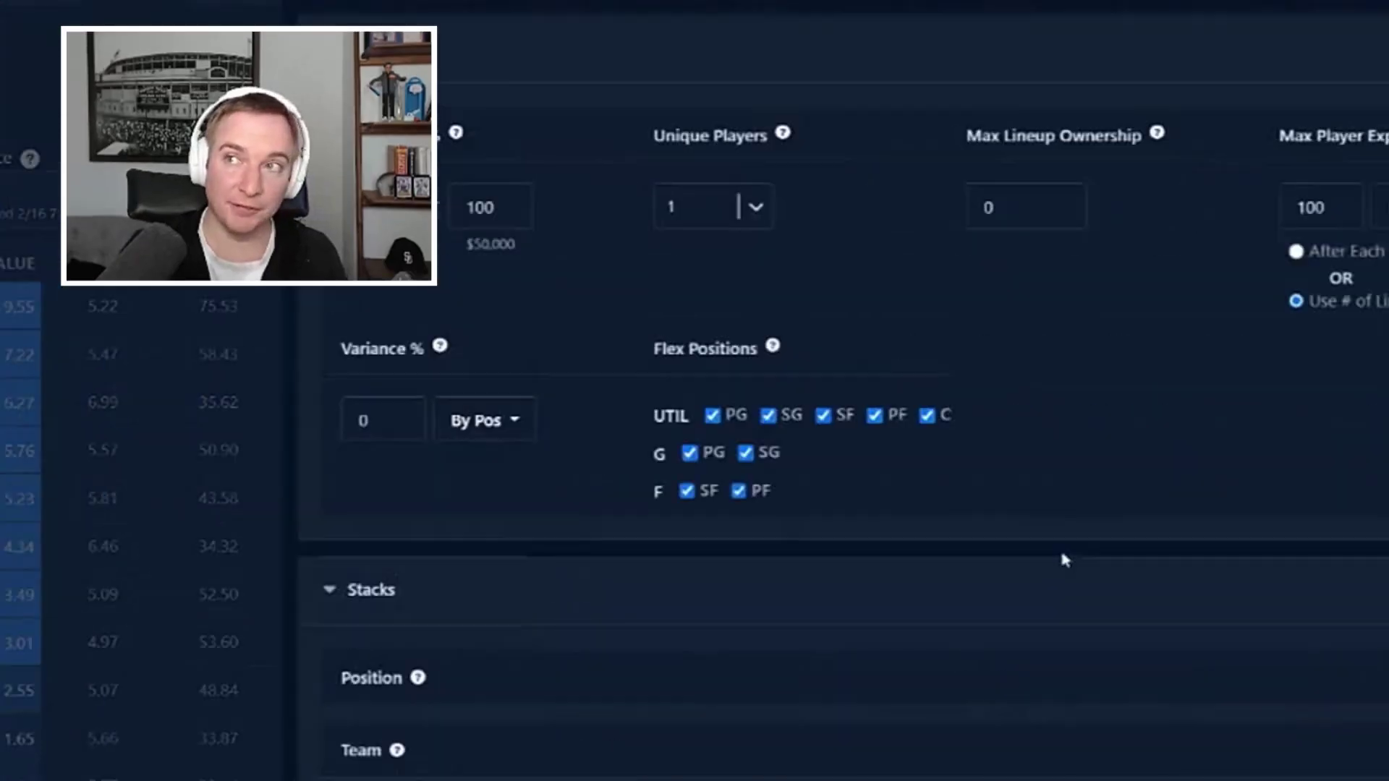
pyautogui.scroll(-6, 536, 612)
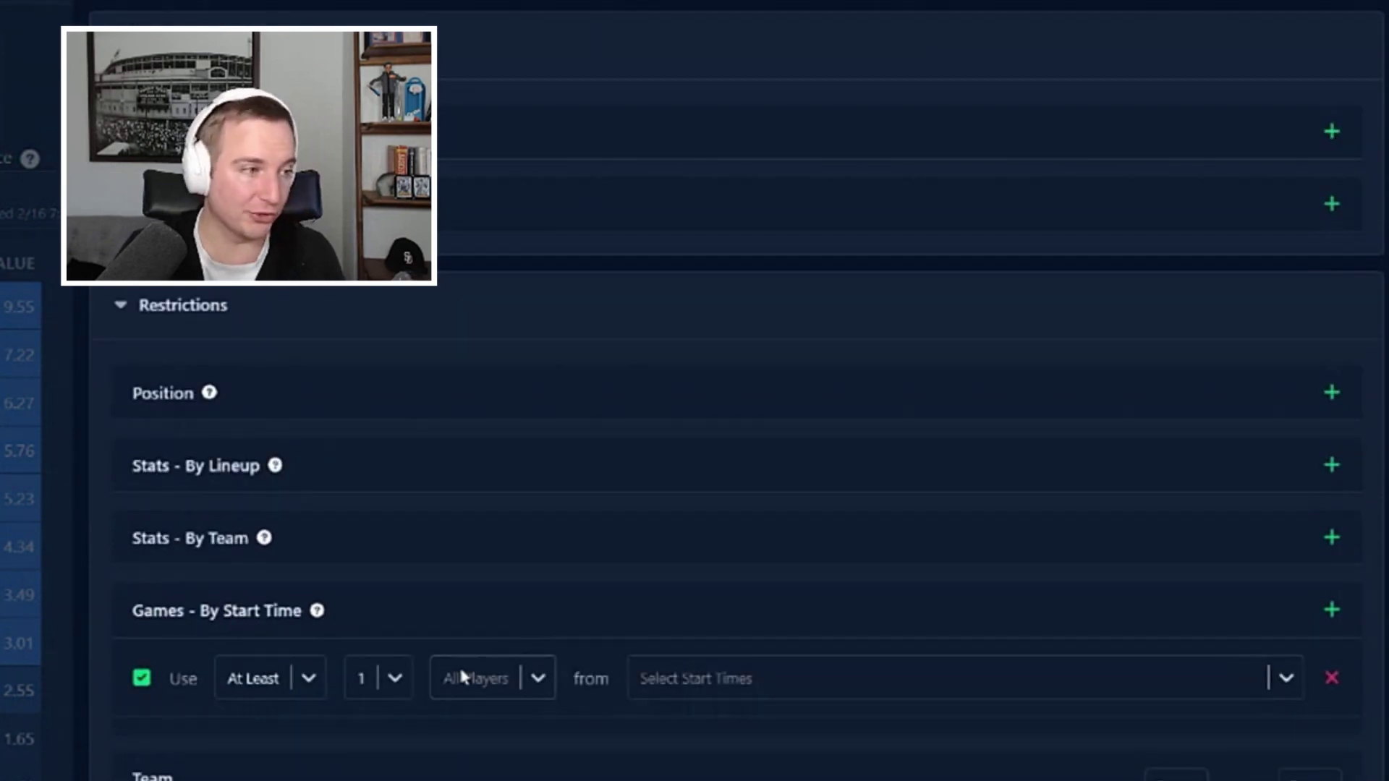
pyautogui.click(382, 677)
pyautogui.click(365, 631)
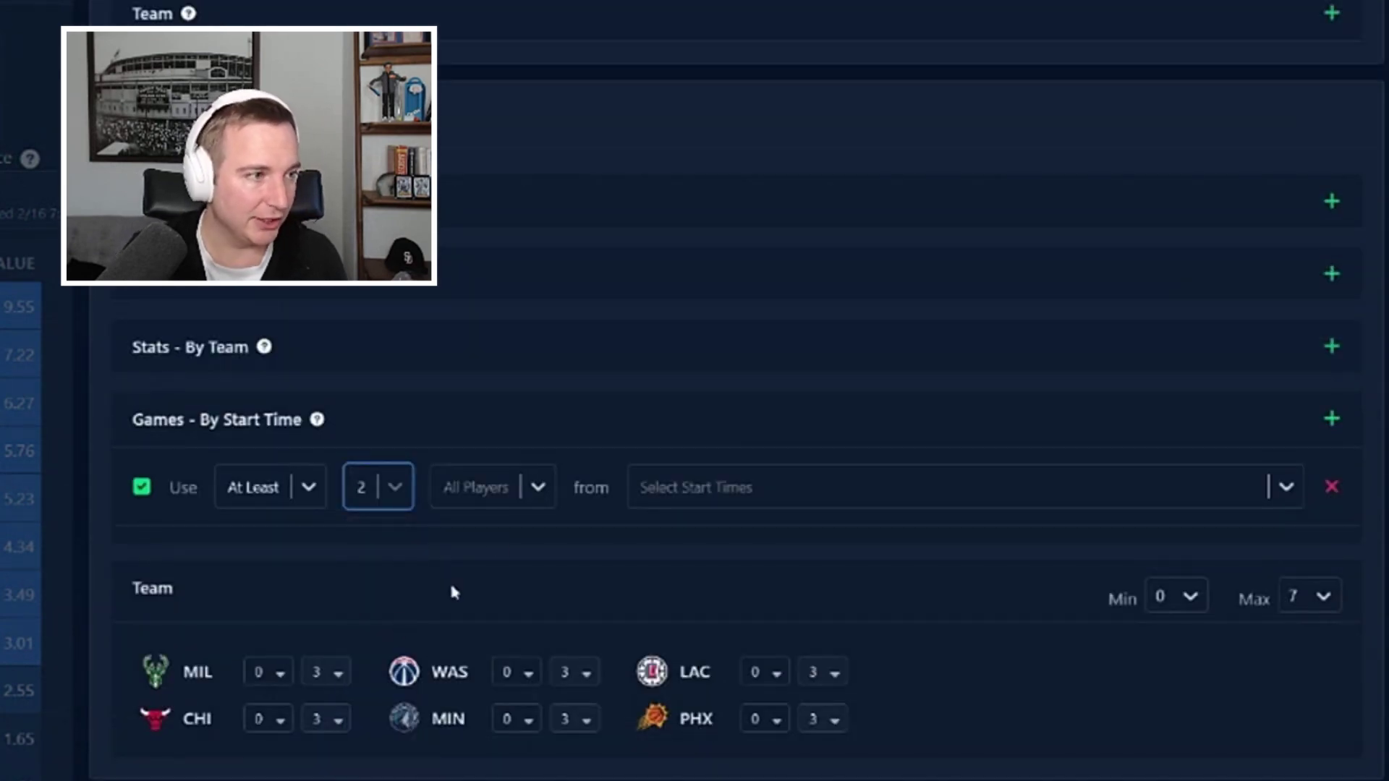
pyautogui.click(754, 489)
pyautogui.click(753, 588)
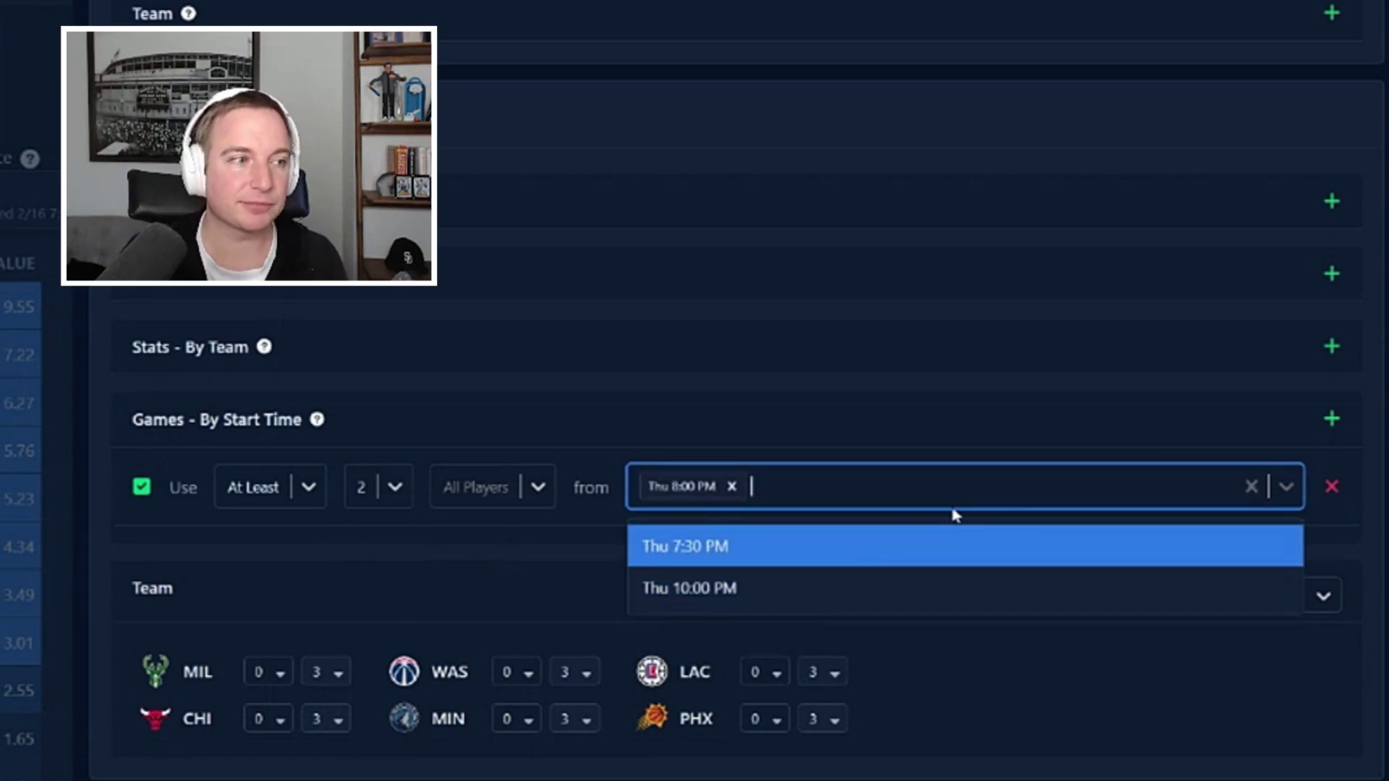
# Change the start time restriction to Thu 10:00 PM and require at least 3 players
pyautogui.click(732, 486)
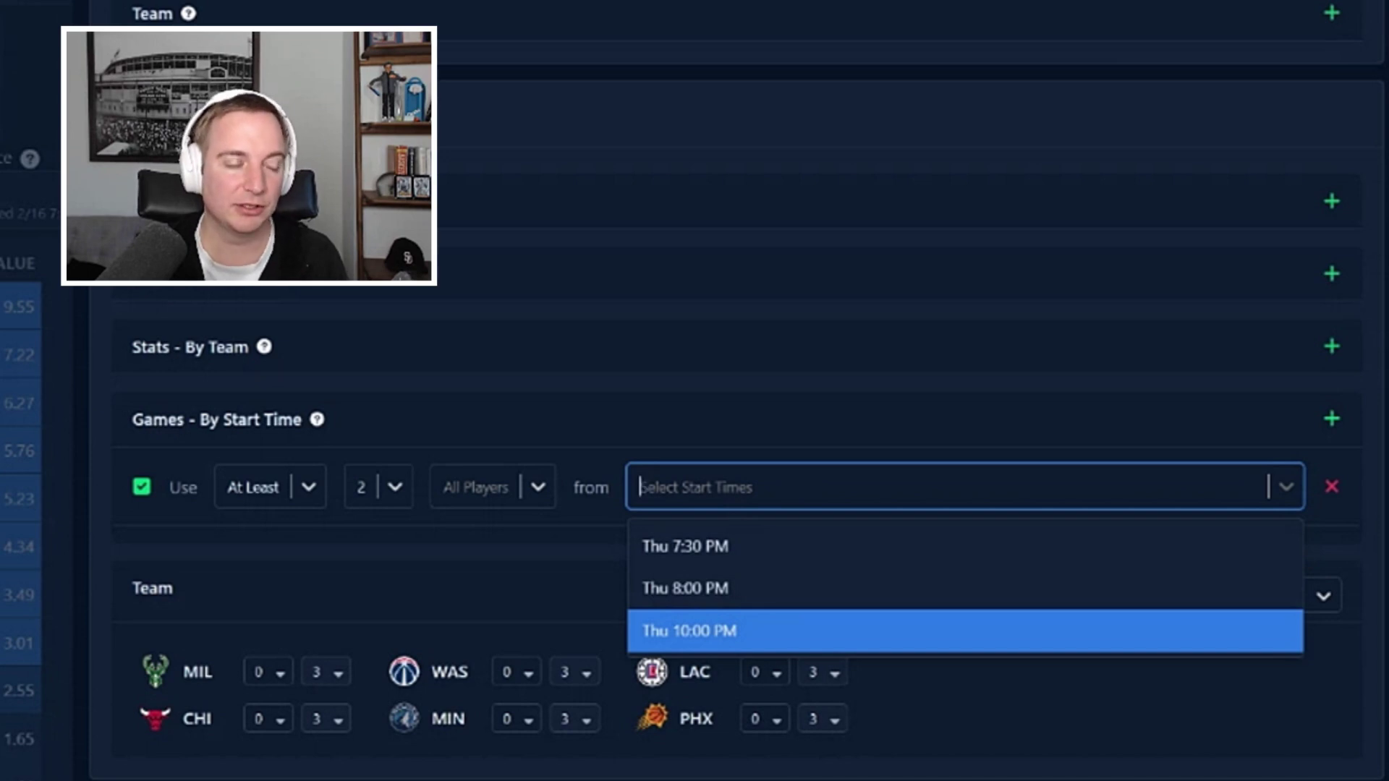
pyautogui.click(775, 629)
pyautogui.click(474, 528)
pyautogui.click(395, 487)
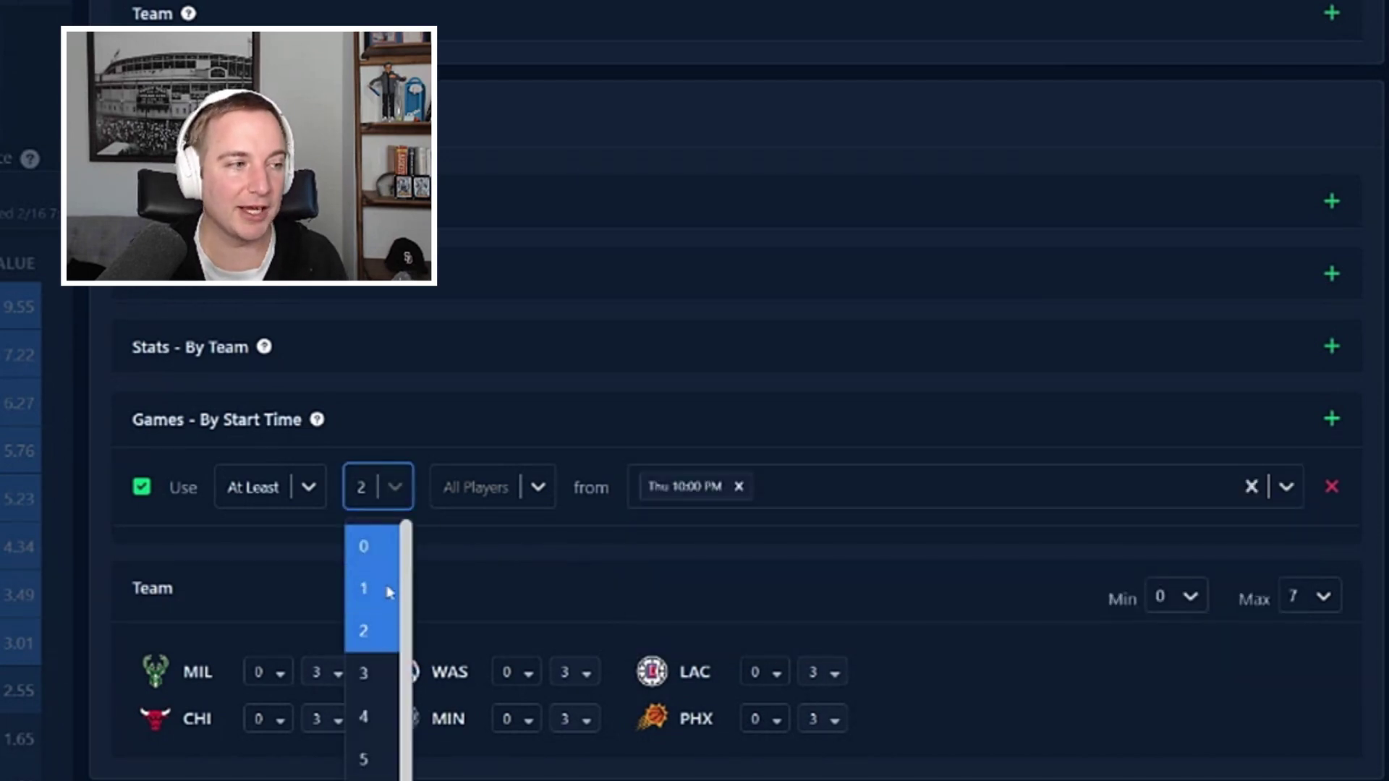
pyautogui.click(376, 673)
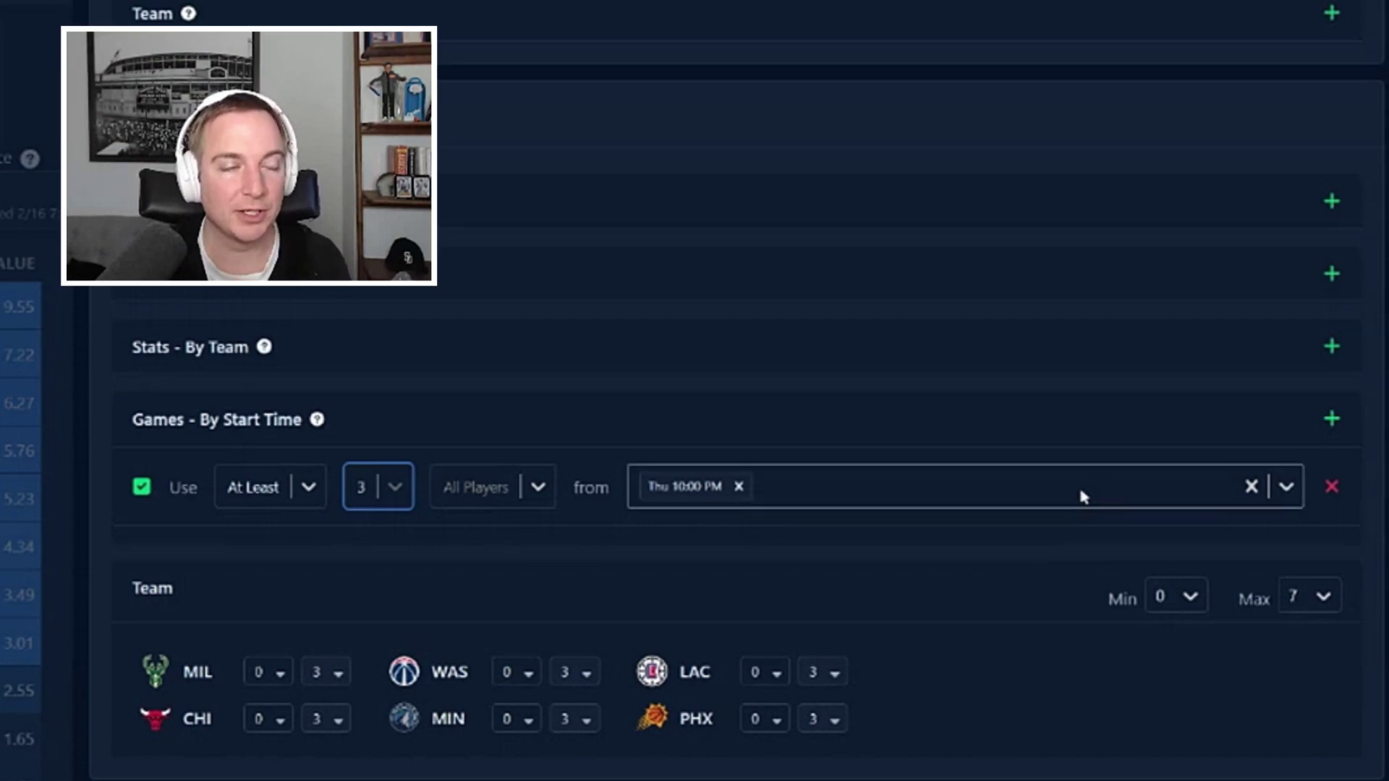
# Look over the roster, stack, restriction and player group settings, and close the advanced settings
pyautogui.scroll(15, 1056, 492)
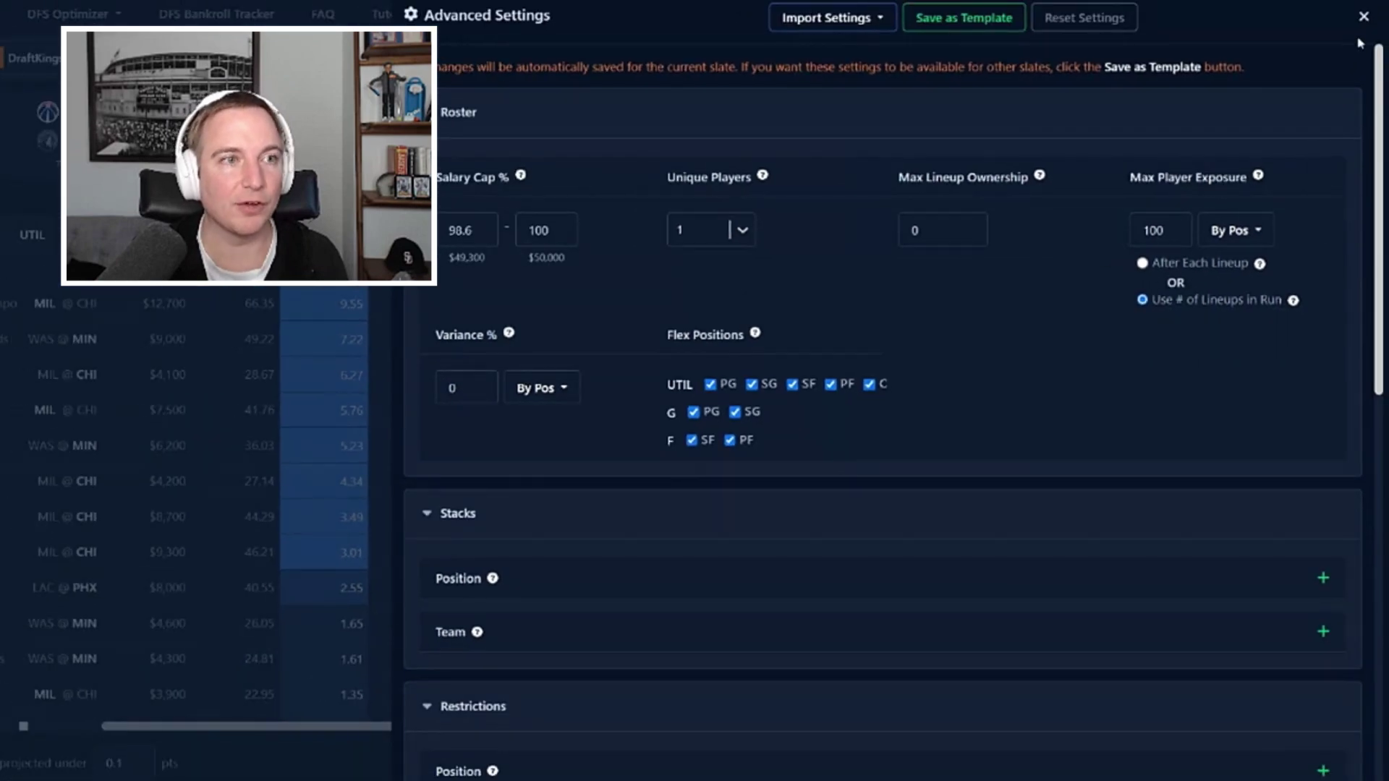
pyautogui.scroll(-12, 1114, 362)
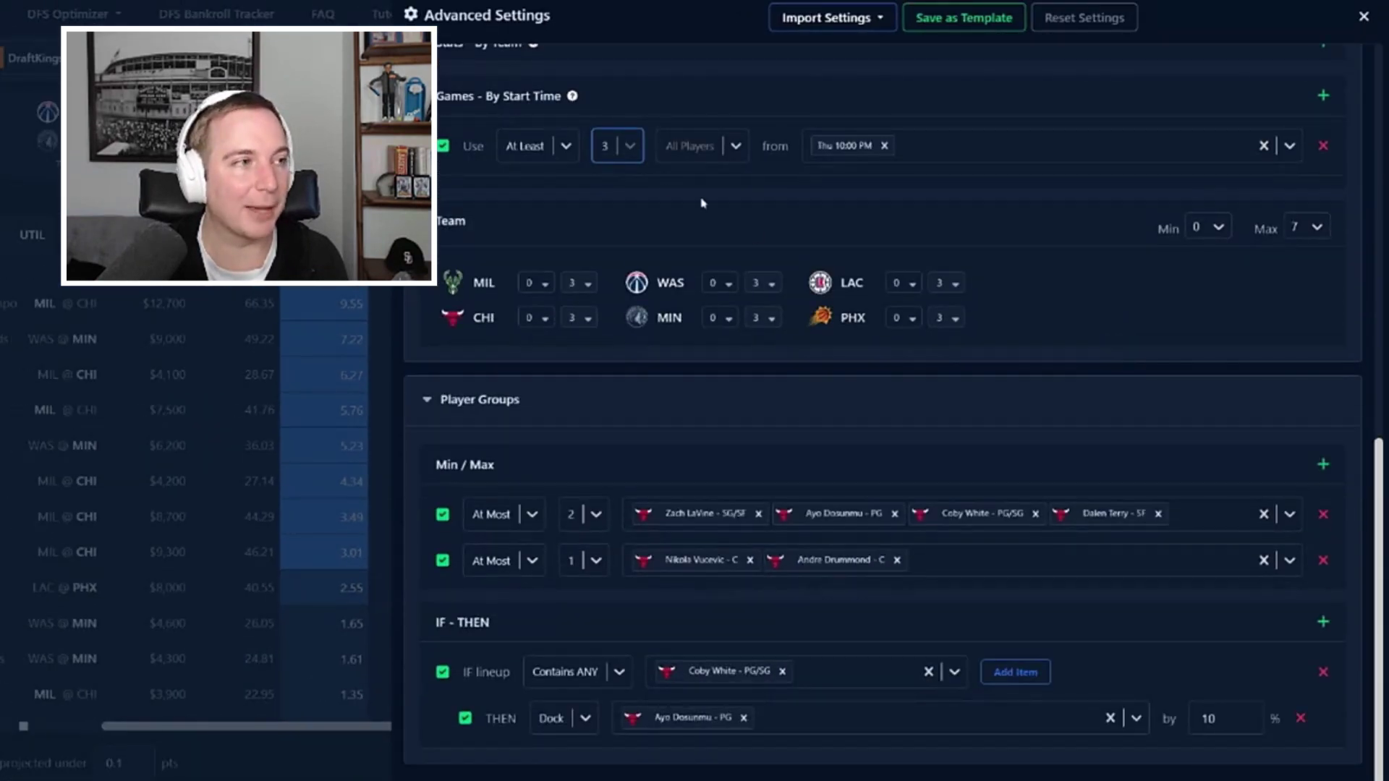
pyautogui.scroll(1, 951, 217)
pyautogui.scroll(12, 951, 217)
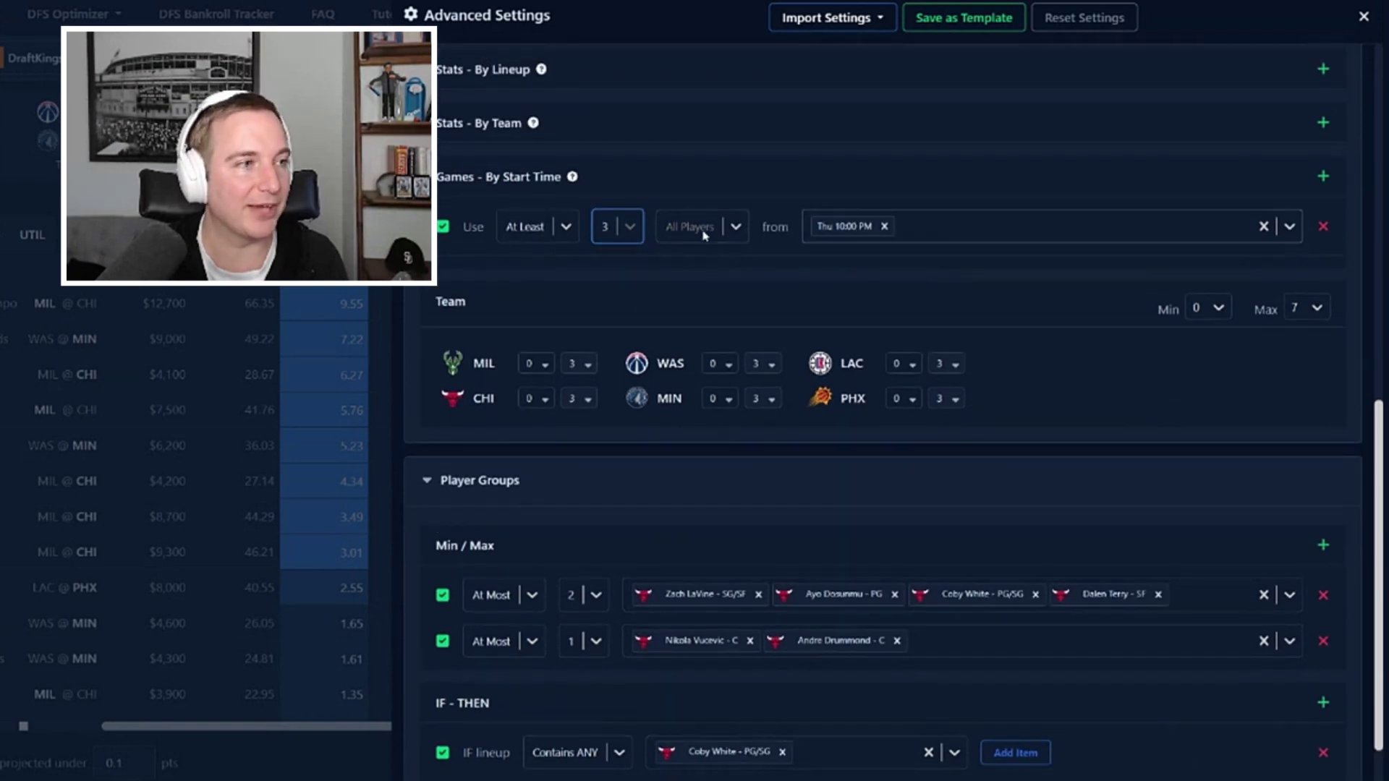
pyautogui.scroll(5, 1158, 251)
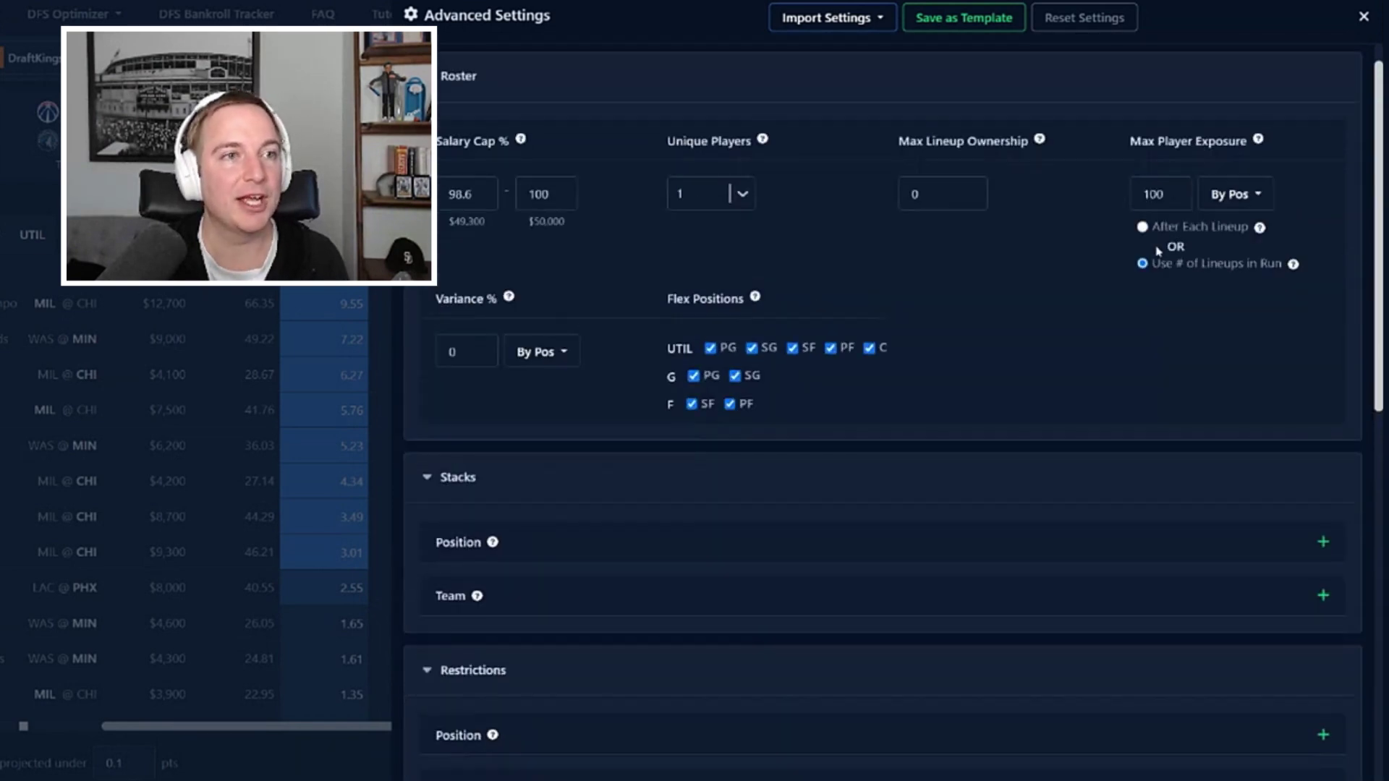
pyautogui.click(1365, 17)
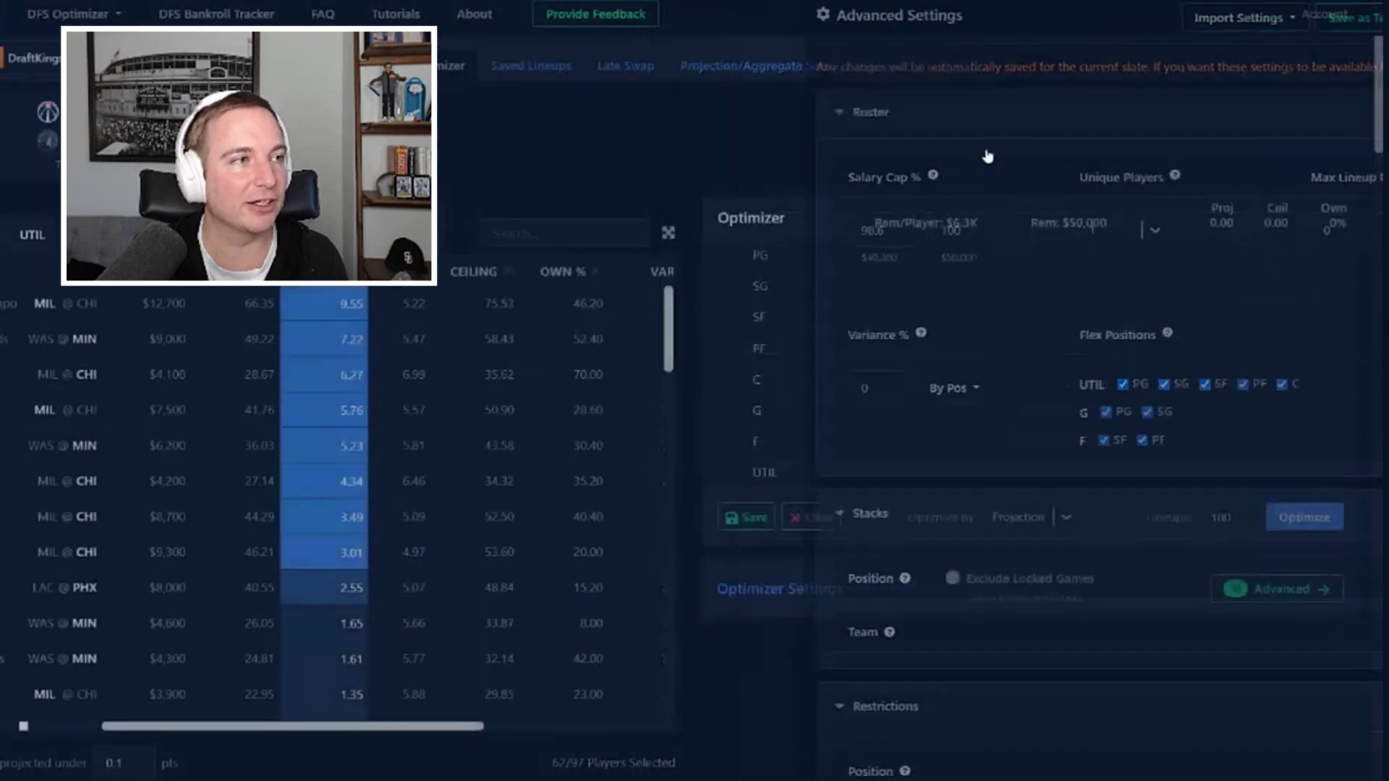
# View the Late Swap entry upload page and return to the Optimizer page
pyautogui.click(743, 117)
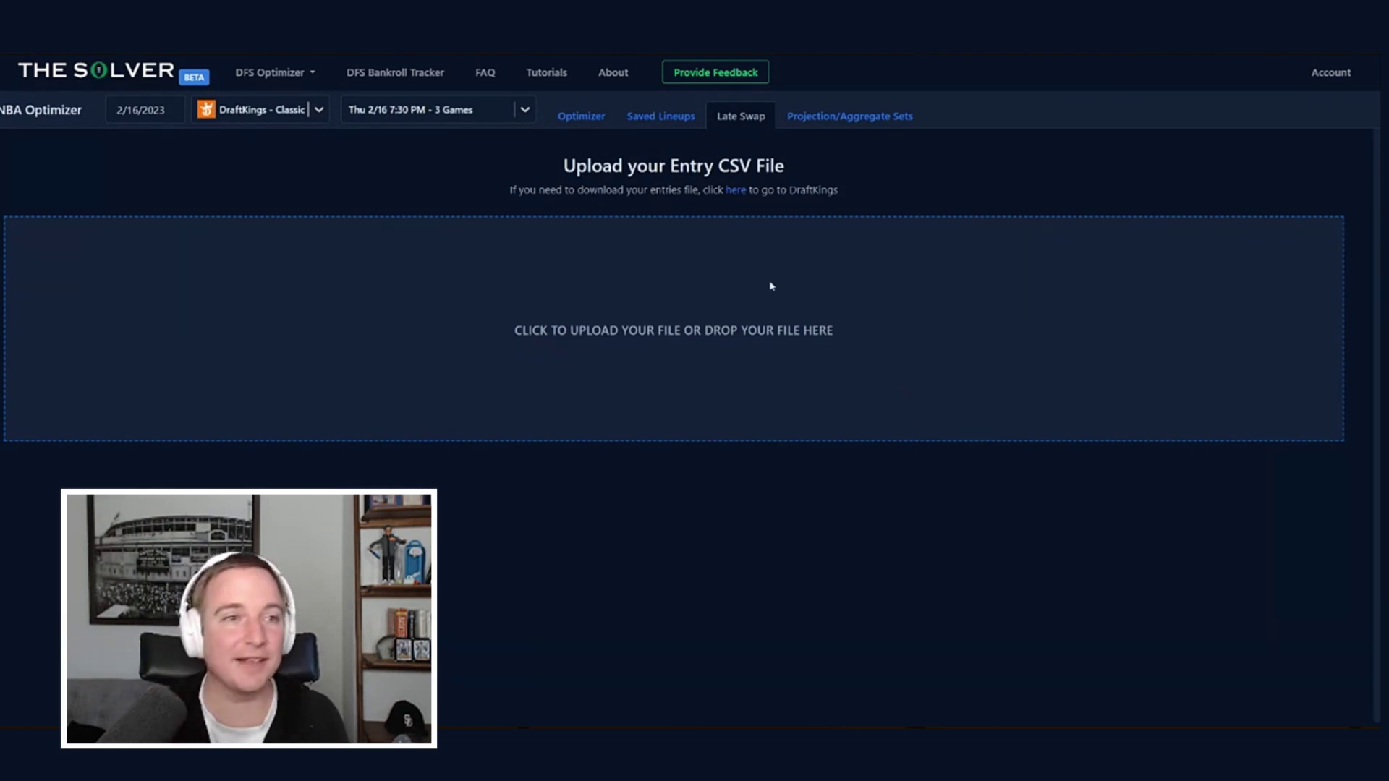
pyautogui.click(583, 117)
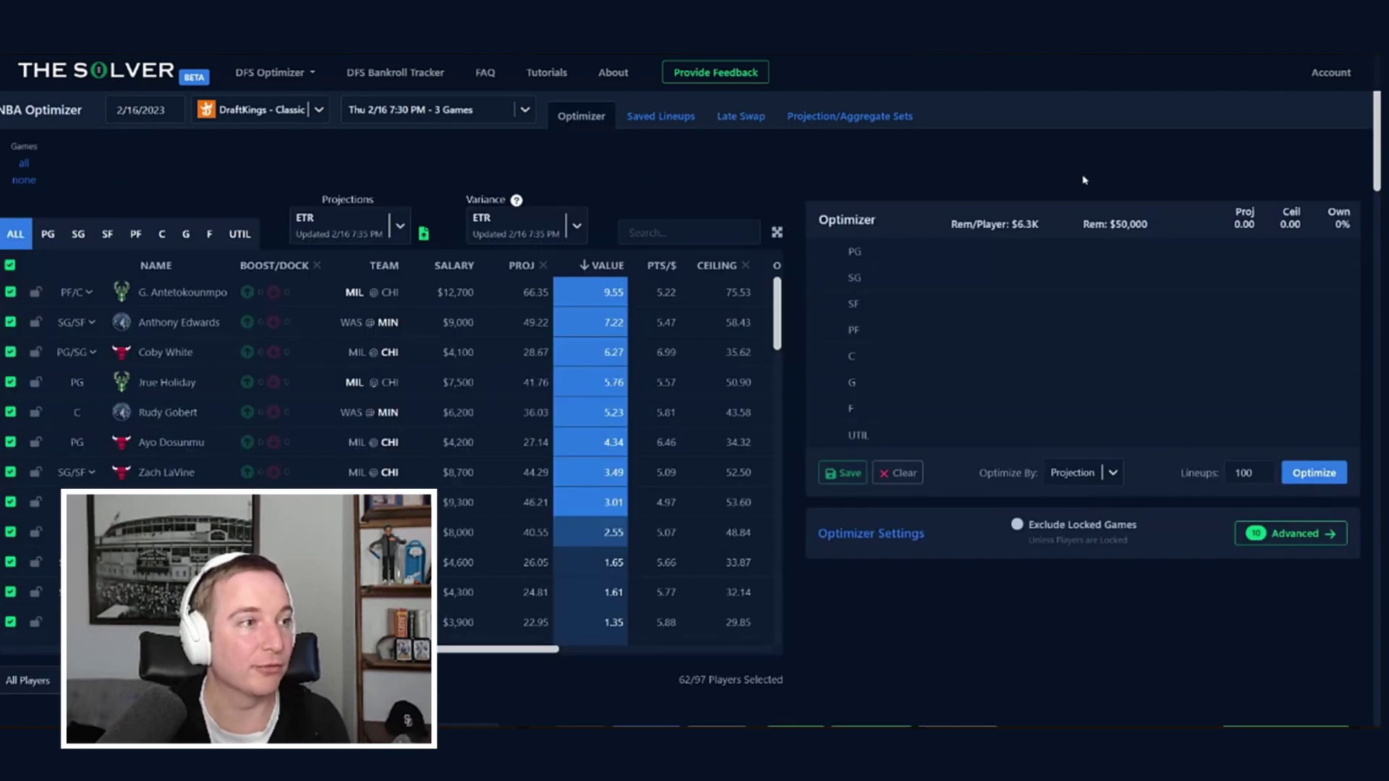